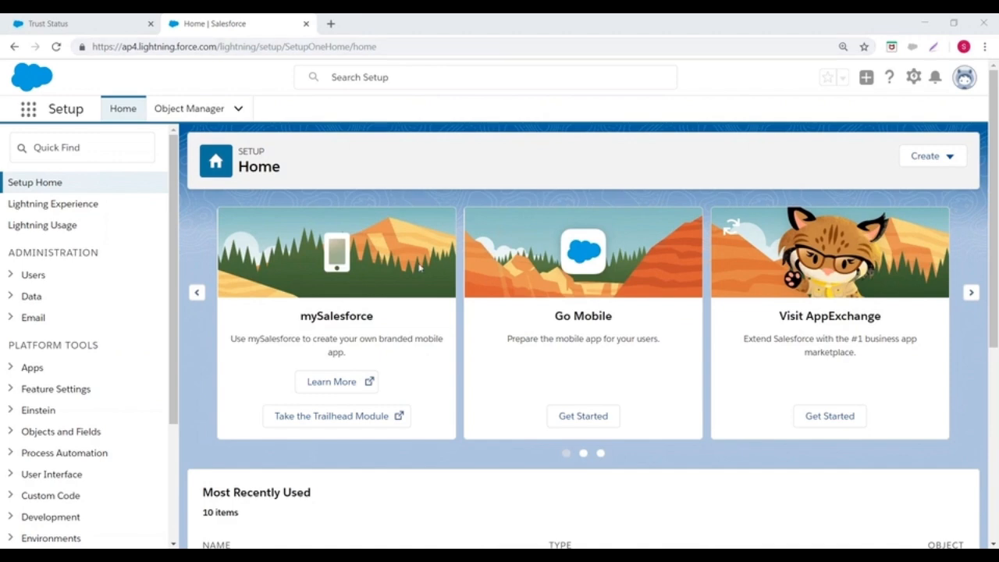
Step: Open the Paint program with a blank canvas
key("super+s")
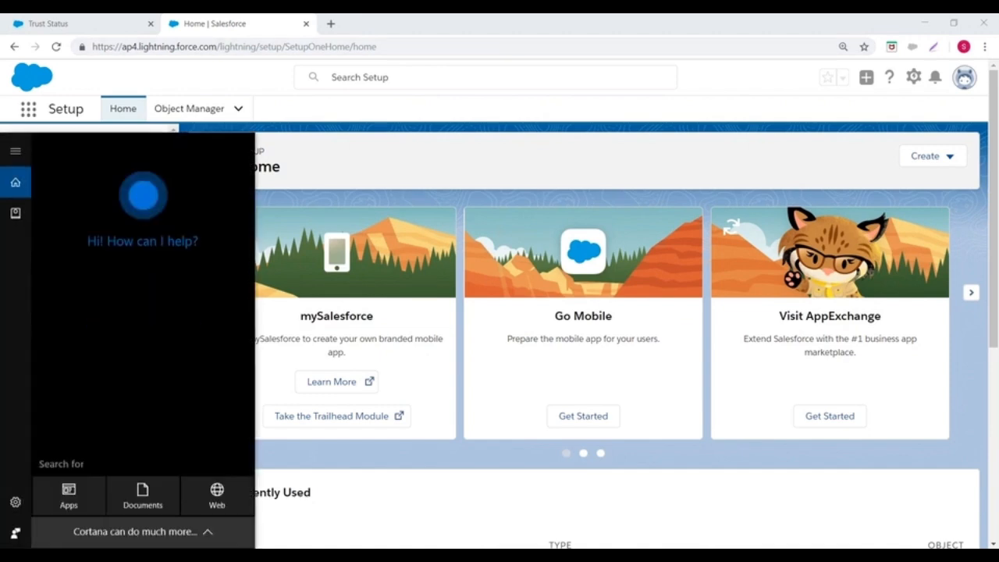
type("Pai")
key("Return")
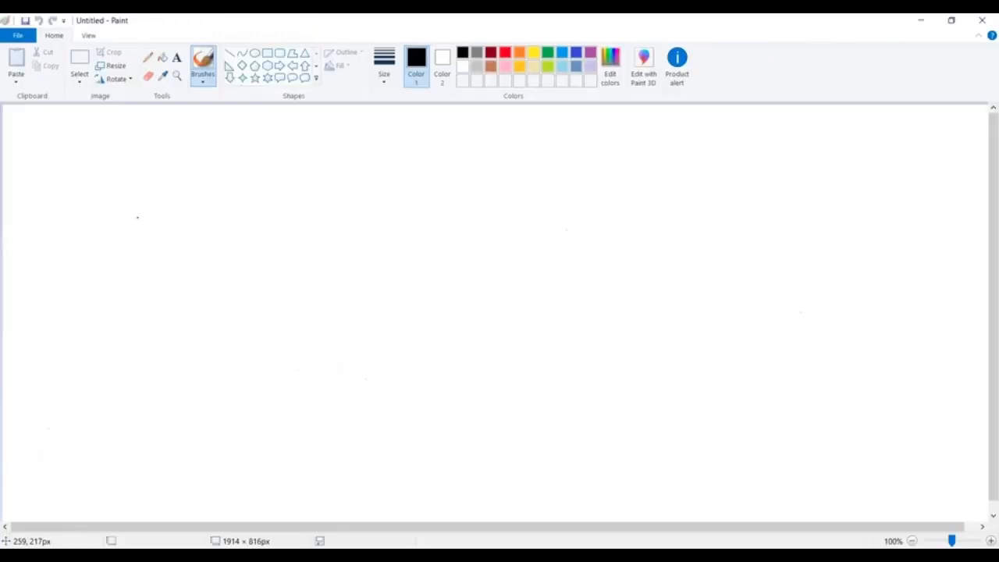
Step: Write the heading "Standard Objects:" on the canvas and widen its text box to make room for a second column
left_click(176, 59)
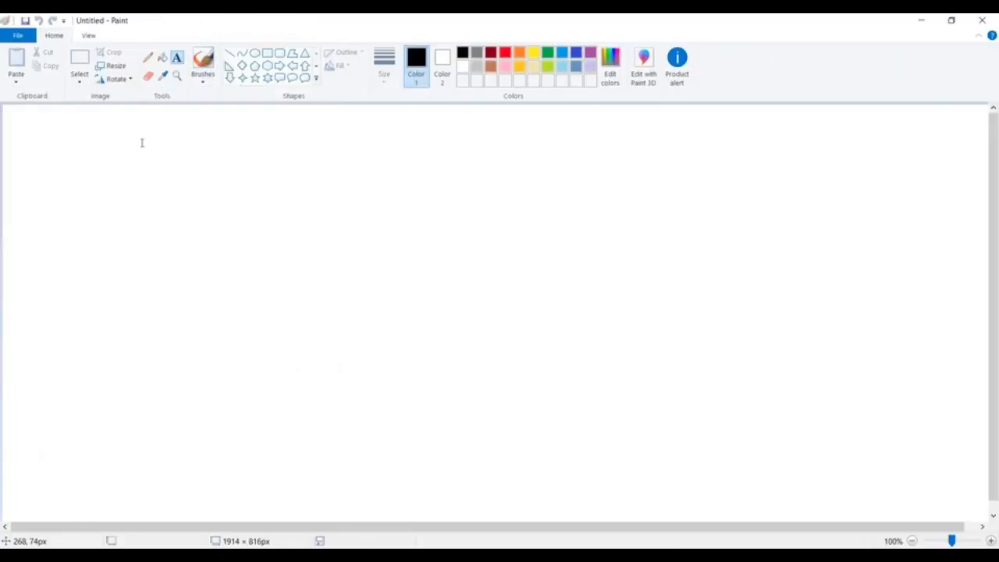
left_click(141, 138)
type("Standard ")
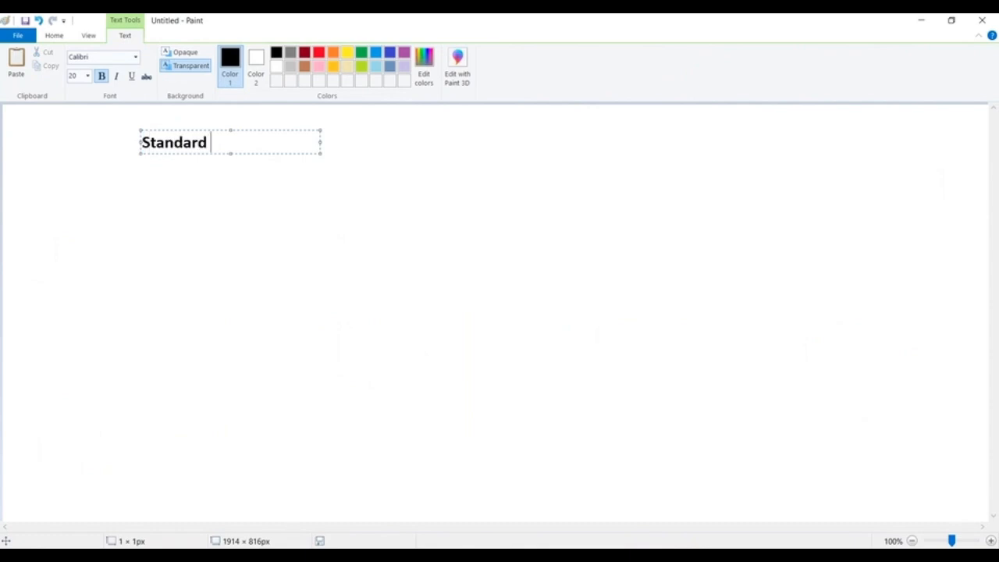
type("Objects:")
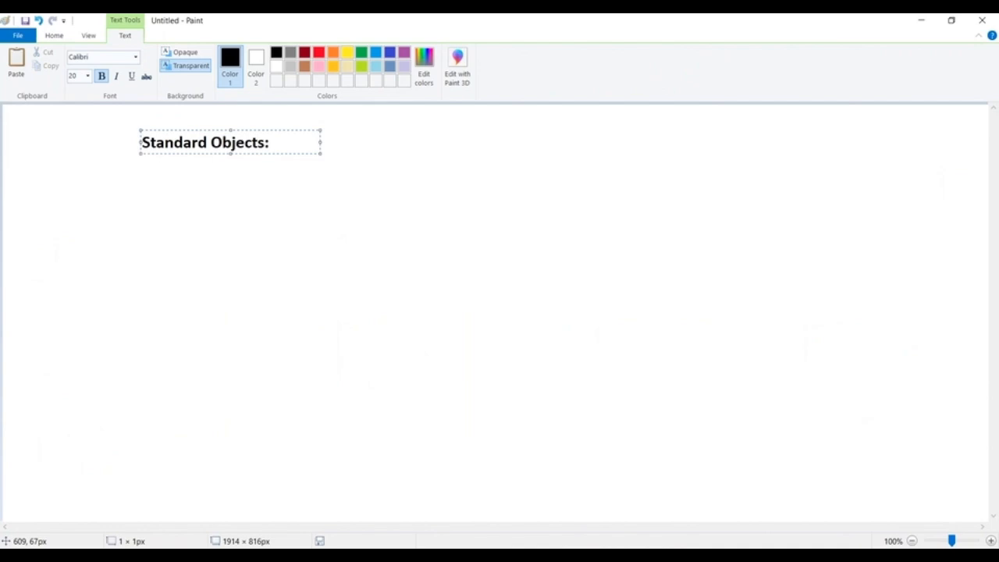
left_click_drag(462, 155, 711, 156)
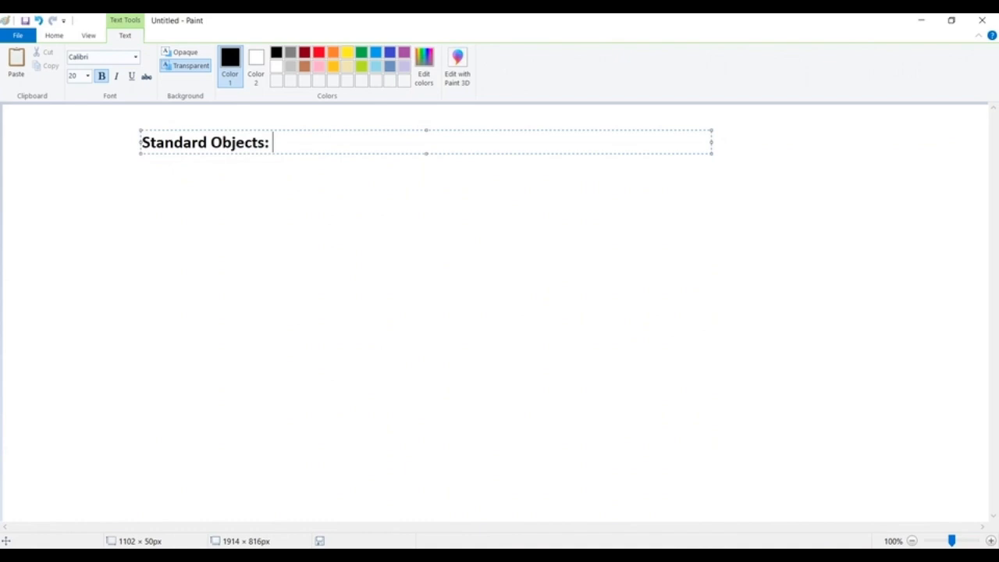
Step: Below the heading, add a row with "Account" and, spaced into a second column, "Customer__c"
key("Return")
key("Return")
type("Acc")
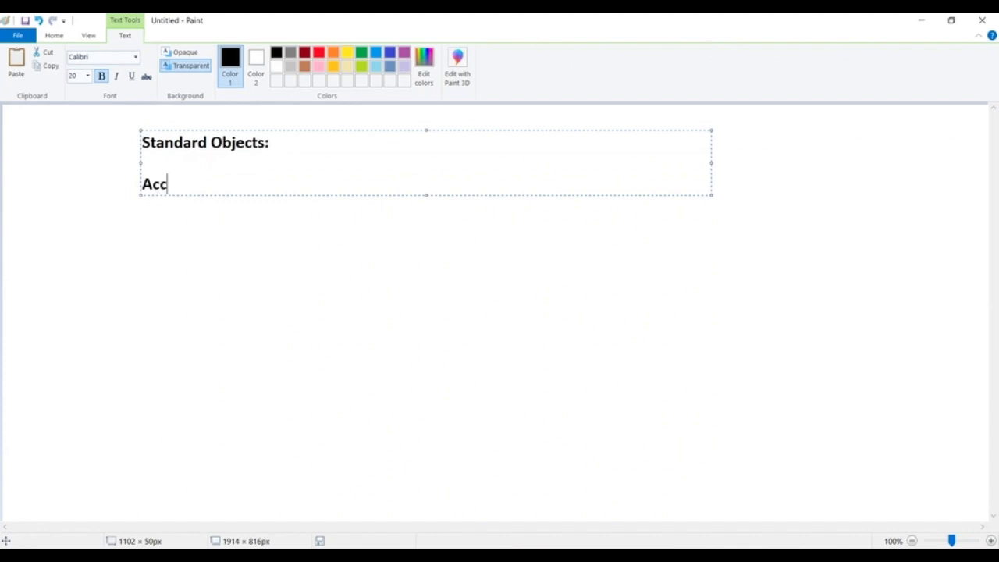
type("ount")
key("Tab")
key("Tab")
key("Tab")
type("Customer")
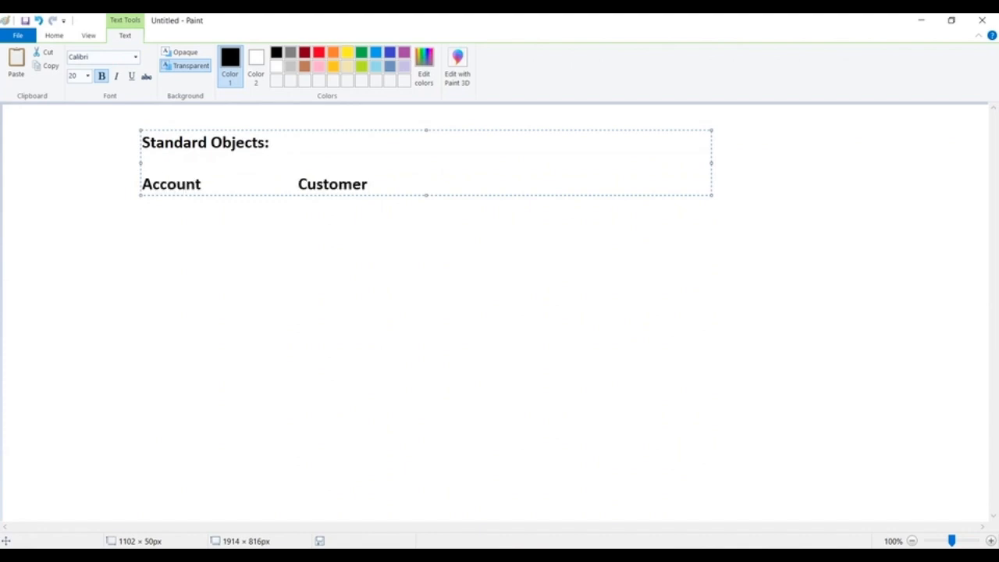
type("__c")
Step: Add a second row with "Contact" in the first column and "Loan__c" in the second
key("Return")
type("Contact                      Lona")
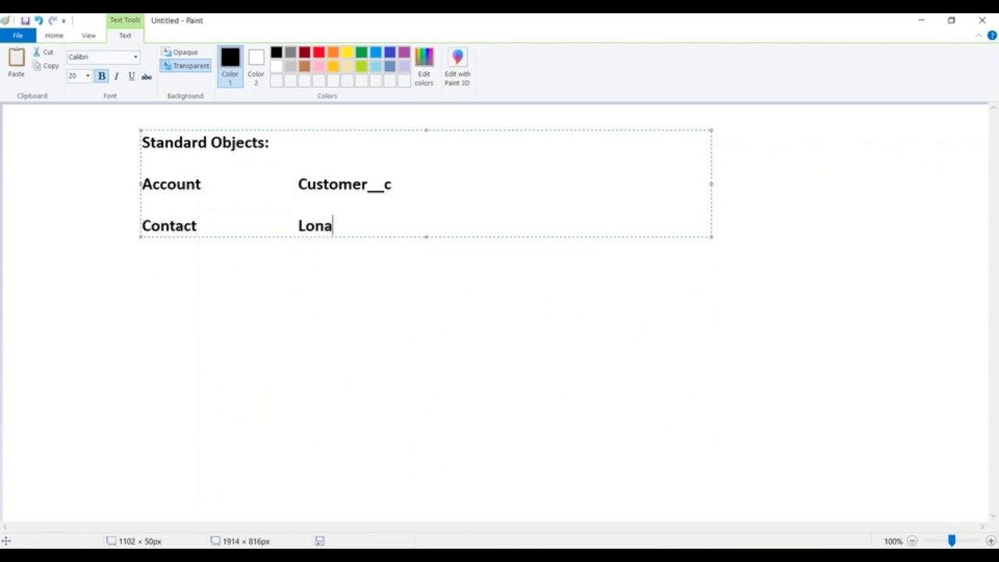
key("BackSpace")
type("an__c")
Step: Add a third row with "Product2" in the first column and "Payment__c" in the second
key("Return")
type("P")
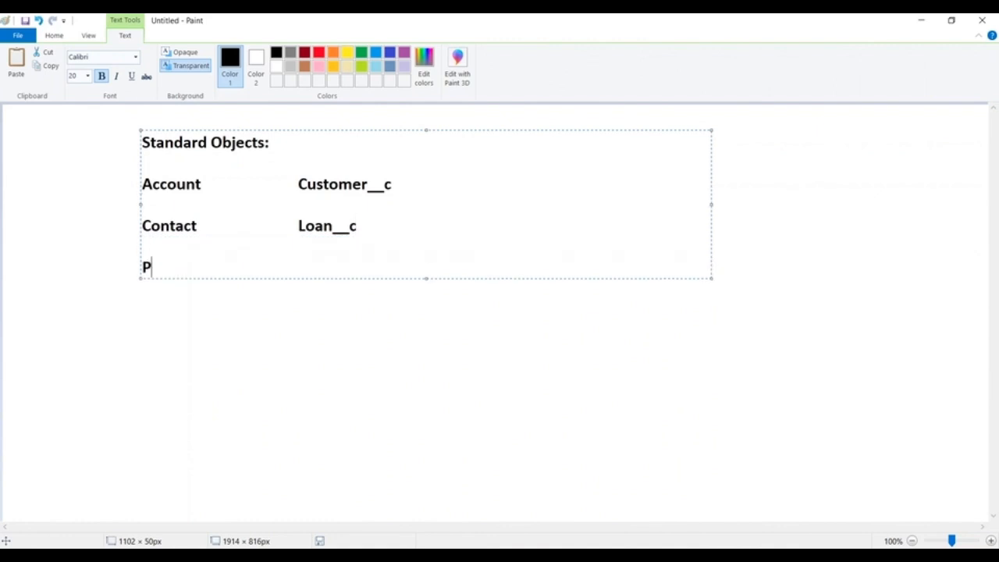
key("BackSpace")
type("Product2                   Payment__c")
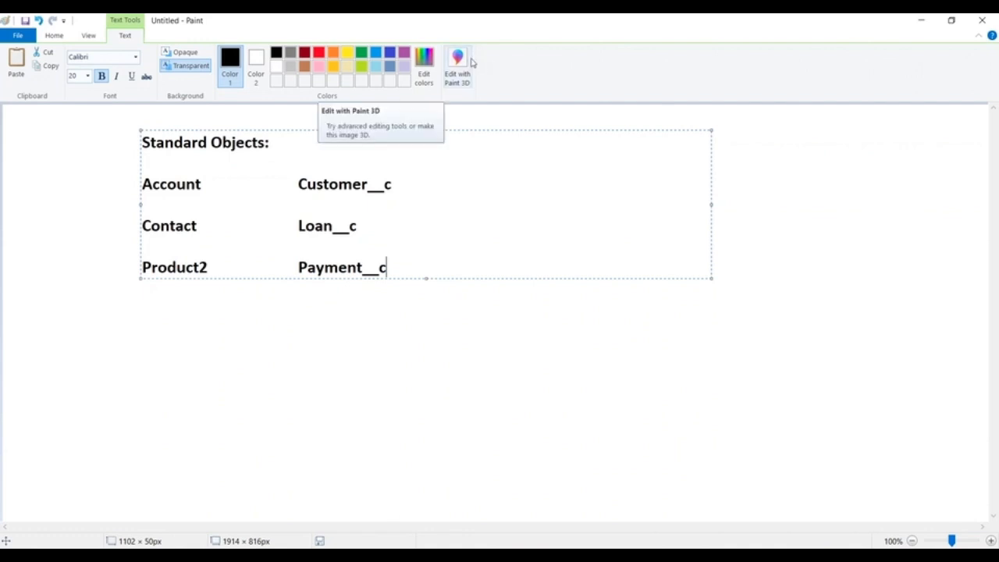
Step: Switch to Salesforce in the browser and change from Lightning Experience to Salesforce Classic
key("alt+Tab")
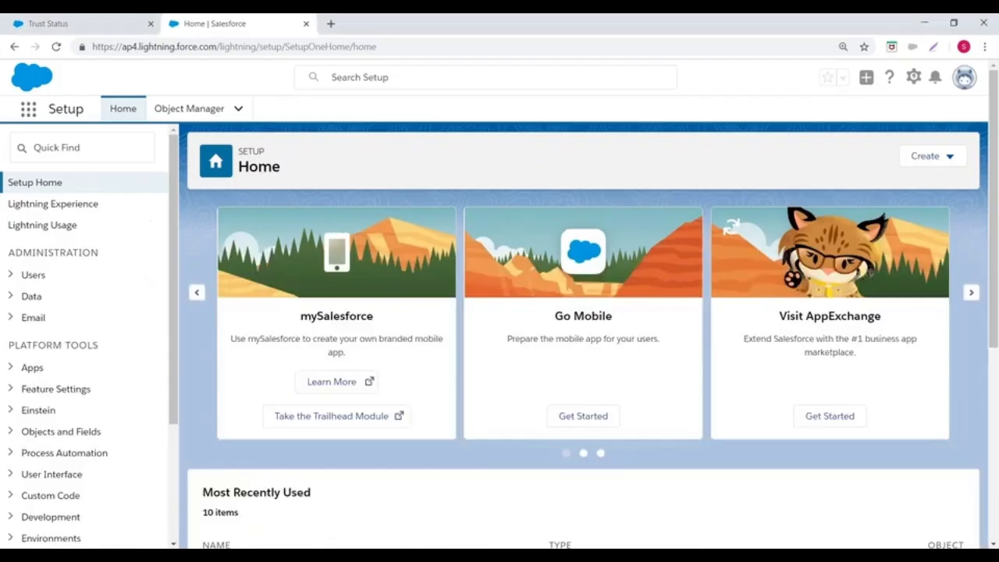
left_click(969, 80)
left_click(798, 280)
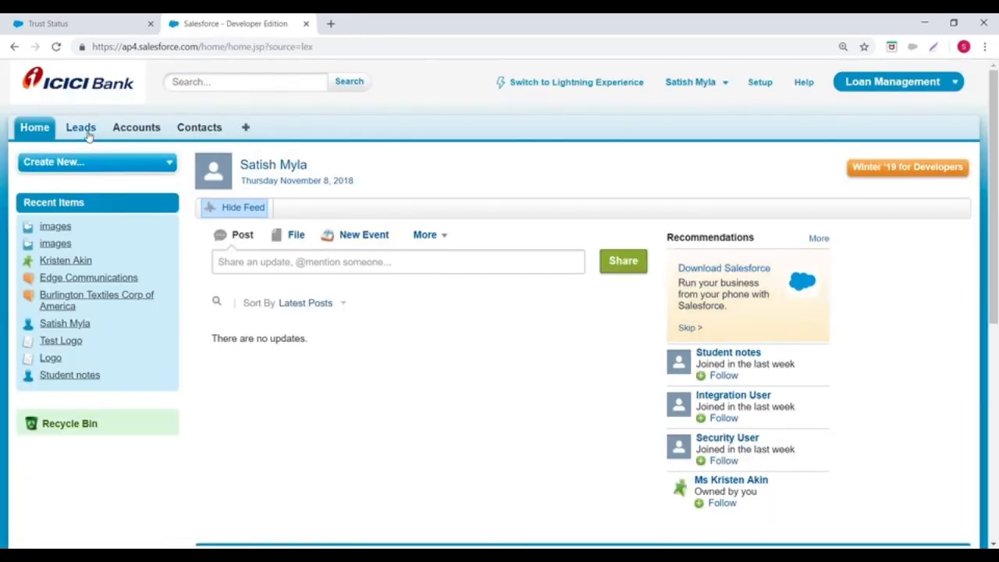
Step: Examine the object prefix in the web address of the Leads home page, then open the Contacts home page
left_click(89, 135)
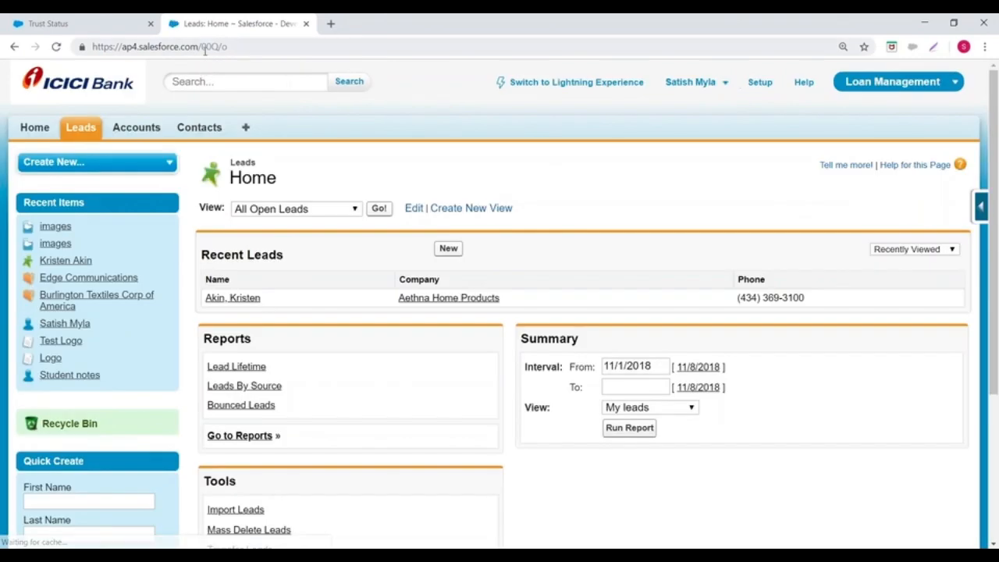
left_click_drag(201, 47, 219, 49)
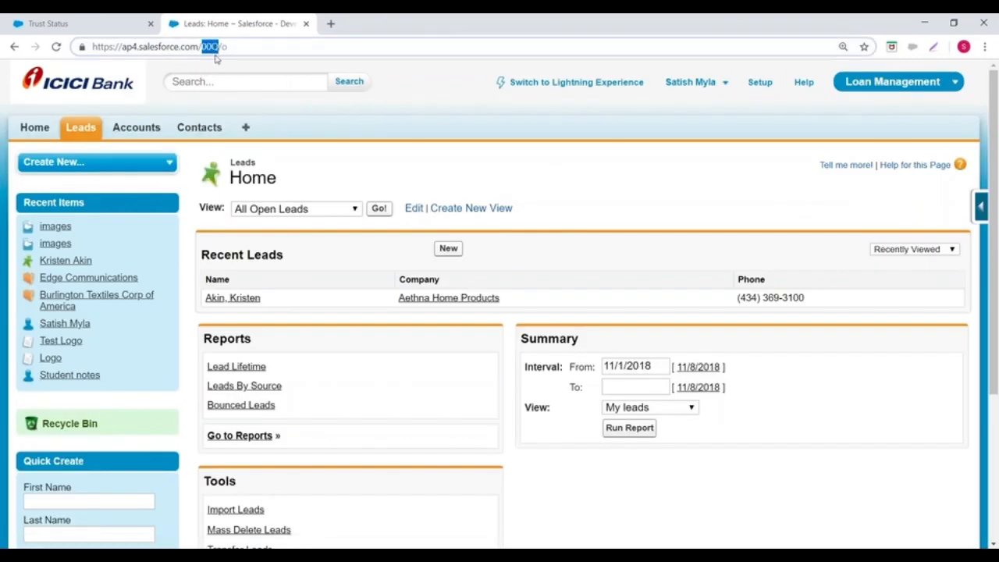
left_click(201, 128)
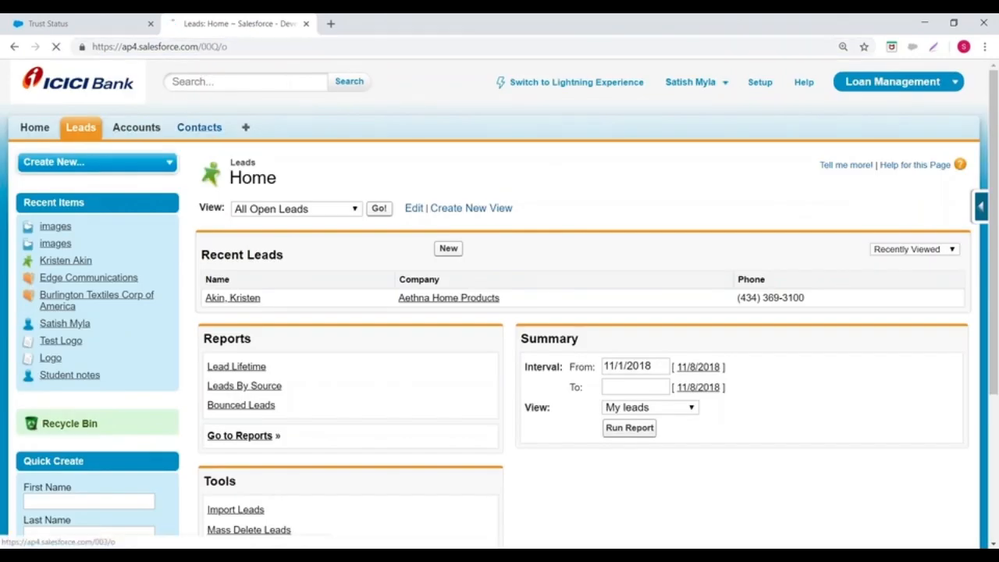
Step: Replace the object prefix in the web address with 00Q and load the Leads list
double_click(208, 47)
left_click_drag(295, 51, 310, 51)
key("BackSpace")
type("00")
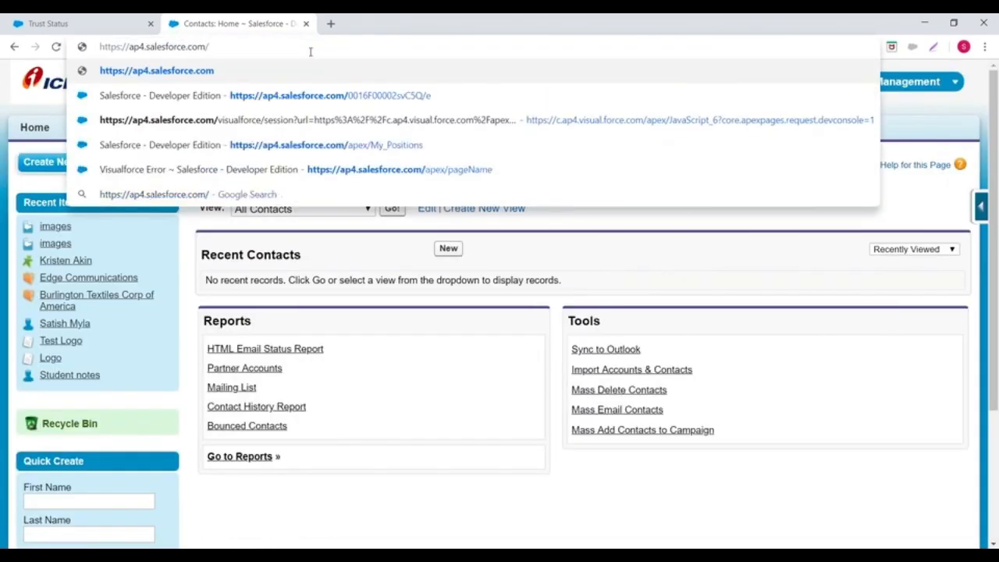
type("Q")
key("Return")
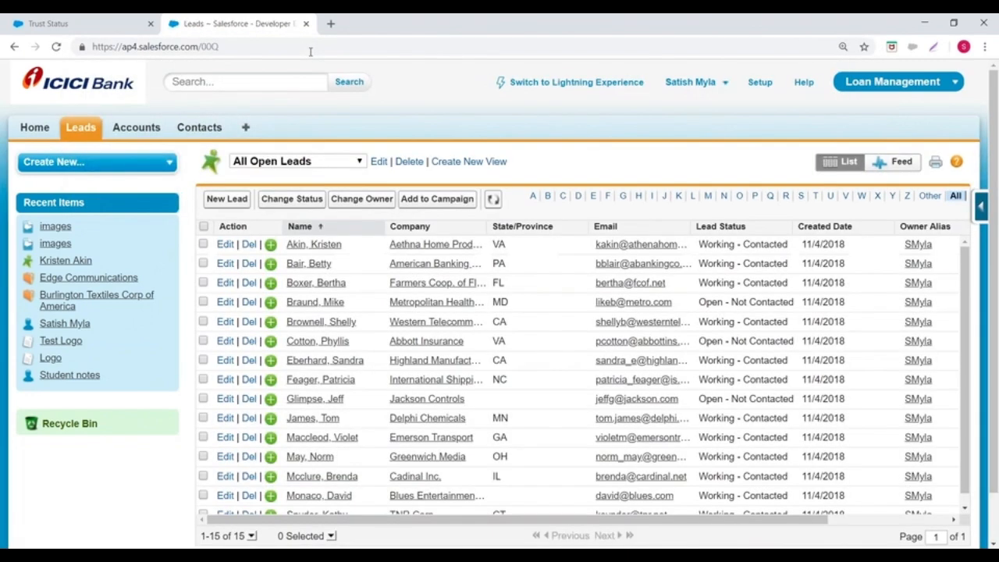
Step: Change the address prefix to 001 and load the Accounts list
left_click(235, 49)
left_click(234, 48)
key("BackSpace")
type("1")
key("Return")
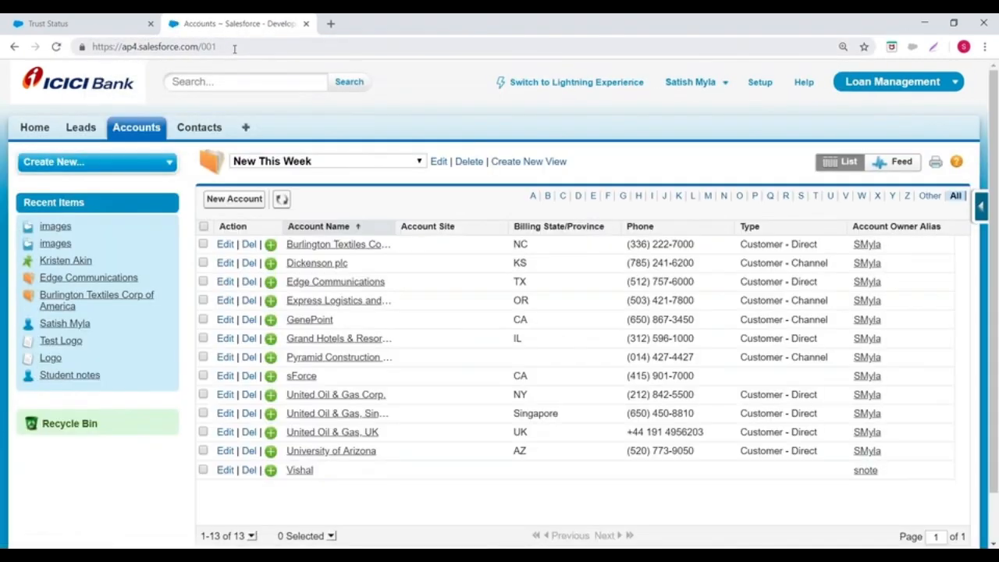
Step: Change the address prefix to 003 and load the Contacts list
left_click(235, 49)
left_click(234, 49)
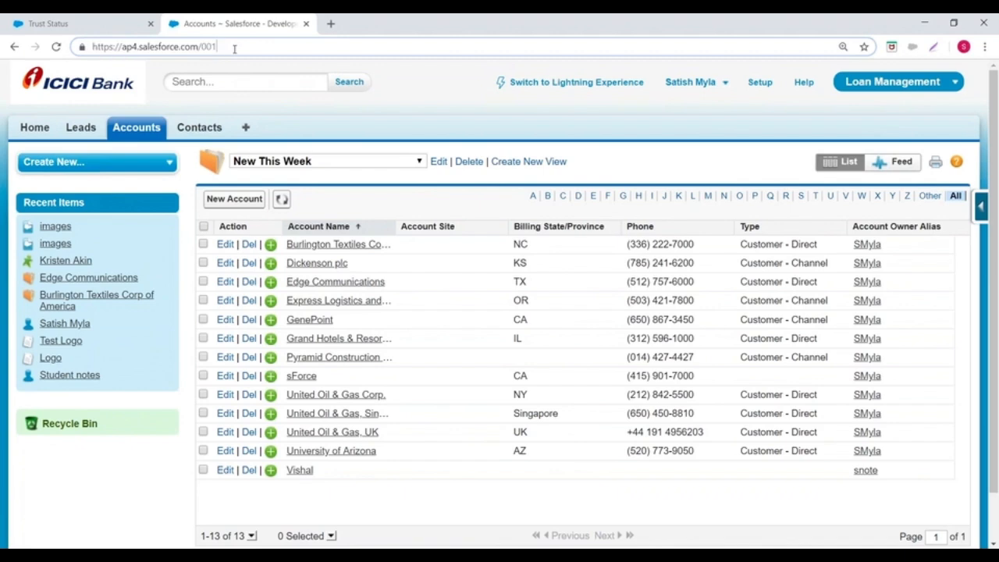
key("BackSpace")
type("3")
key("Return")
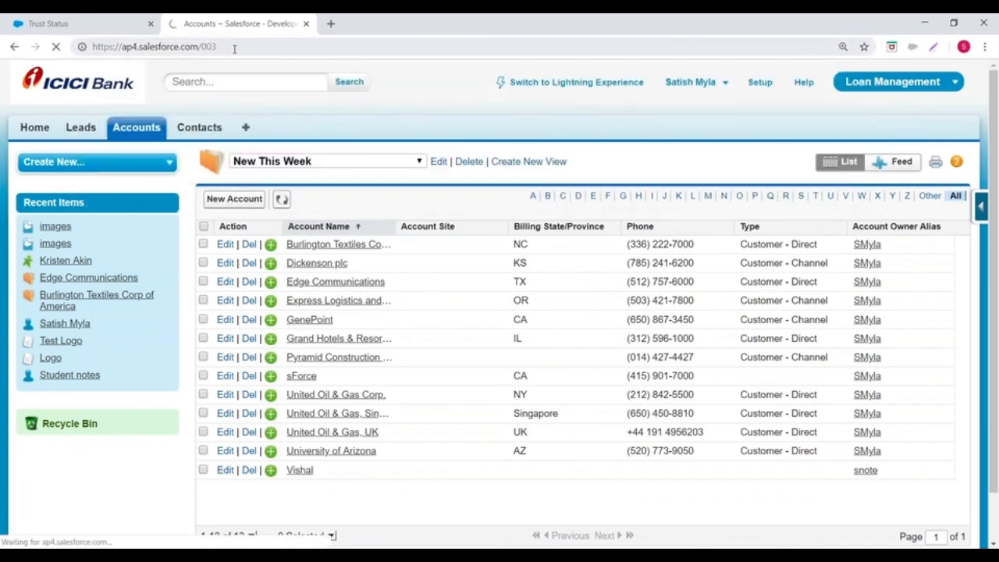
Step: Change the address prefix to 005 and load the All Users page
left_click(234, 50)
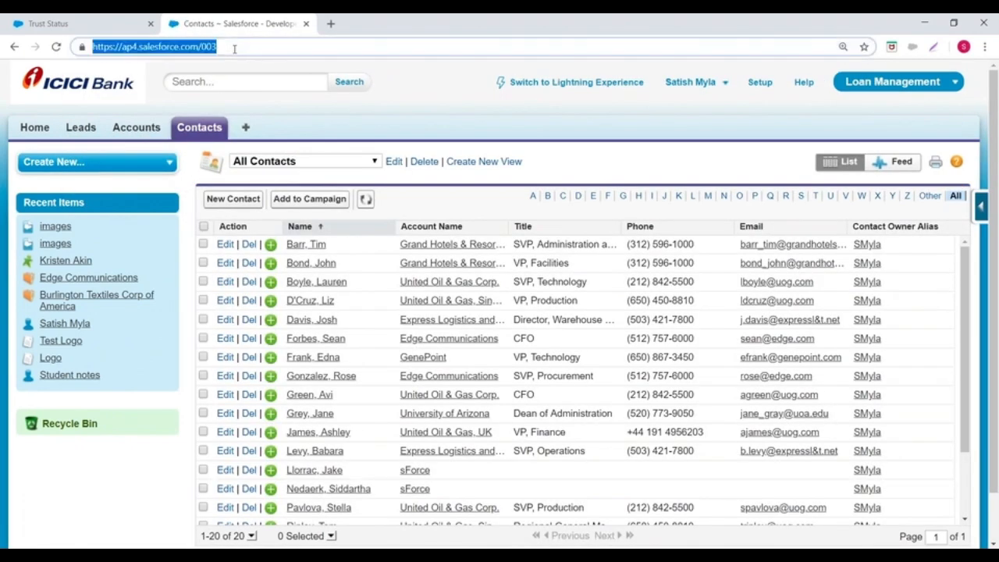
left_click(246, 45)
key("BackSpace")
type("5")
key("Return")
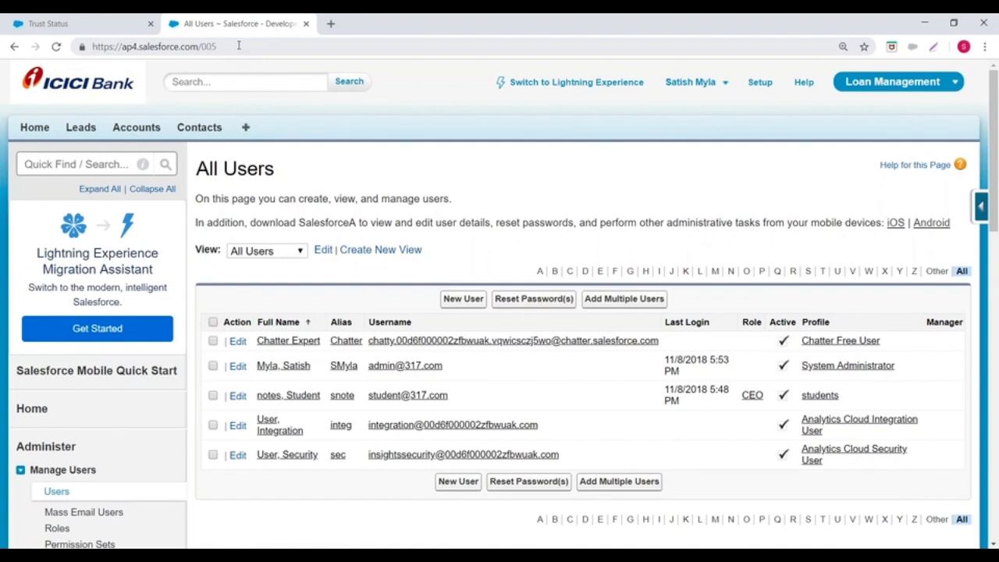
Step: Replace the address prefix with 800 and load the Contracts list
left_click(238, 46)
left_click(237, 45)
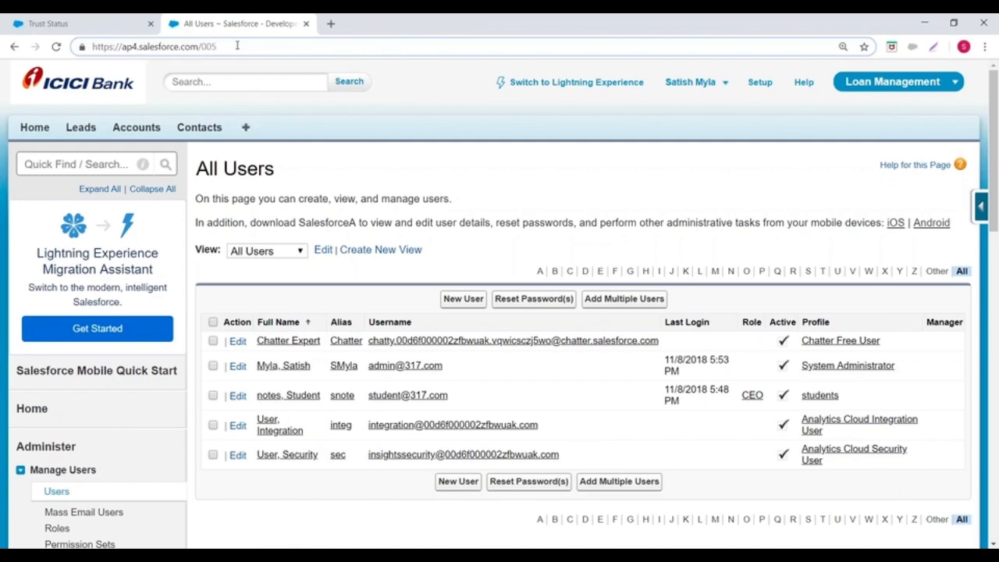
key("BackSpace")
key("BackSpace")
key("BackSpace")
type("800")
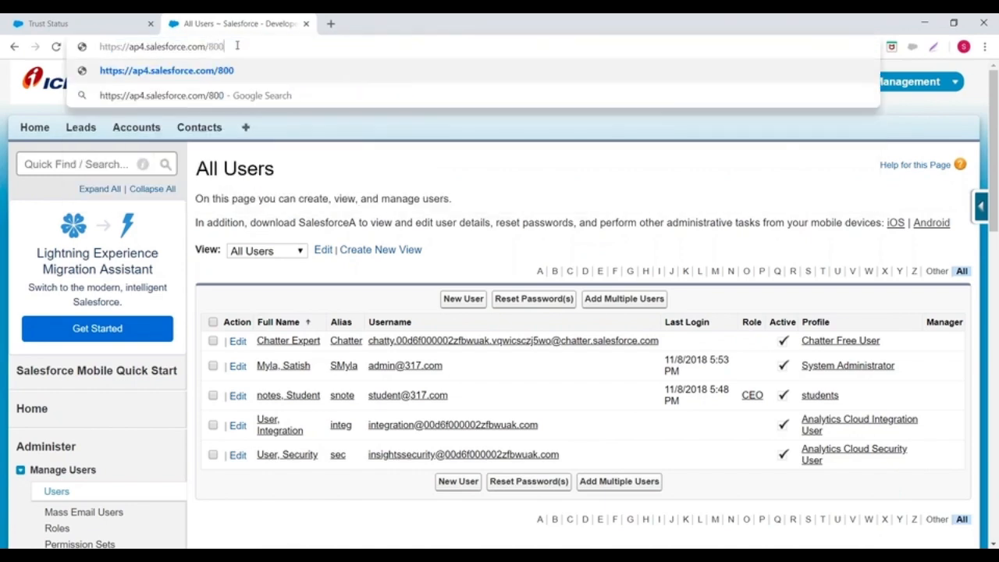
key("Return")
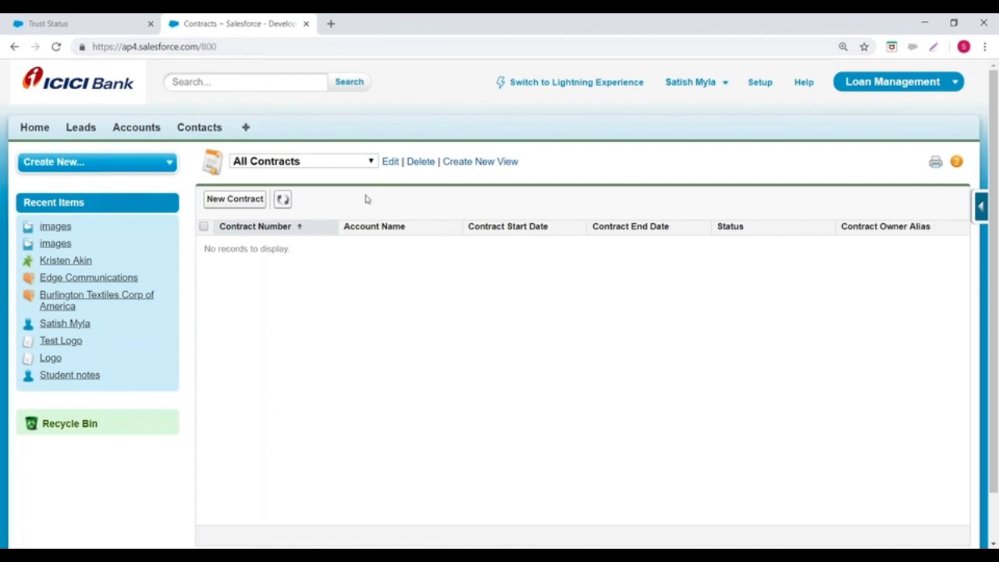
Step: Open Setup and expand the Create section under Build
scroll(444, 305, "down", 1)
scroll(779, 109, "up", 1)
left_click(763, 84)
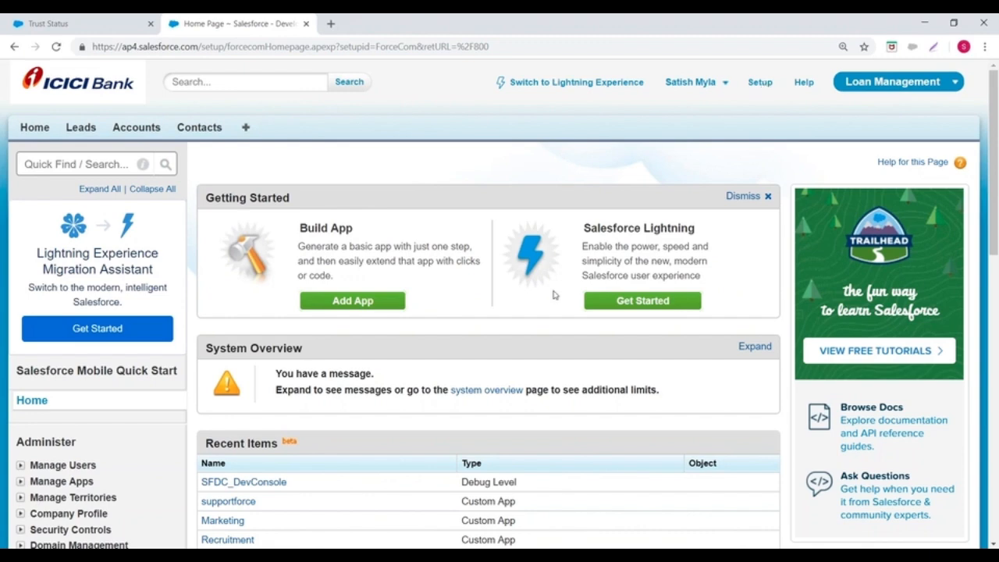
left_click(759, 85)
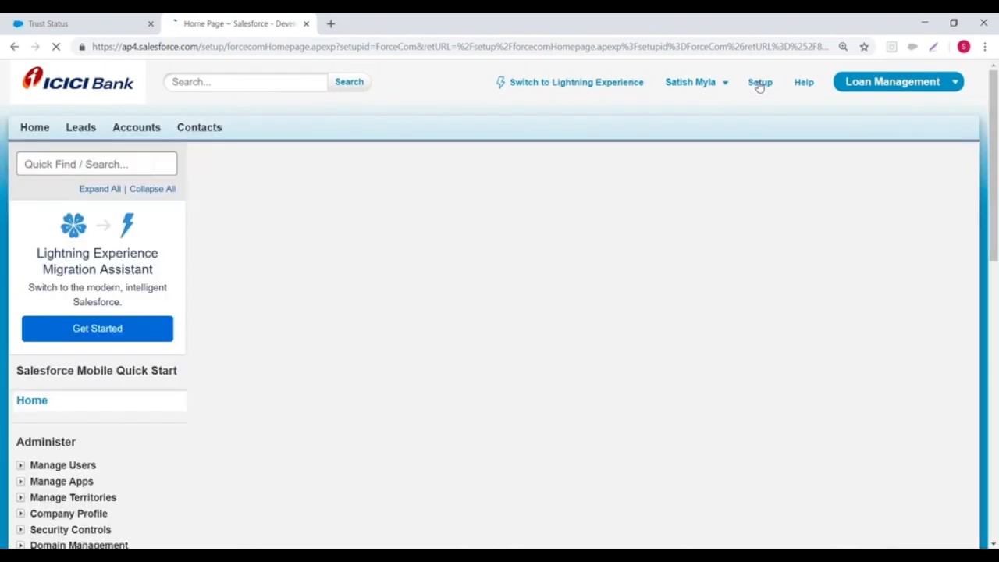
scroll(166, 248, "down", 5)
scroll(166, 249, "down", 3)
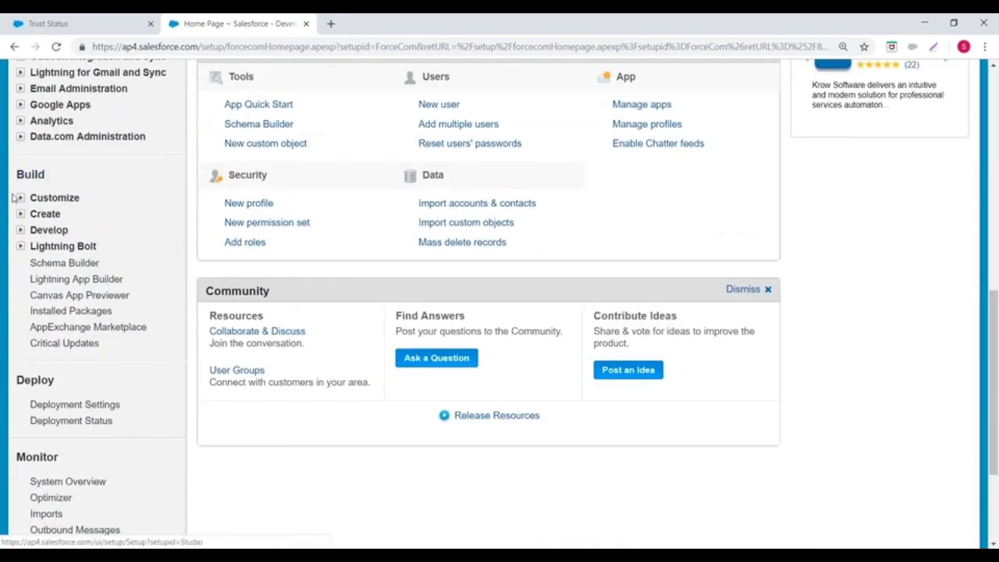
left_click(21, 219)
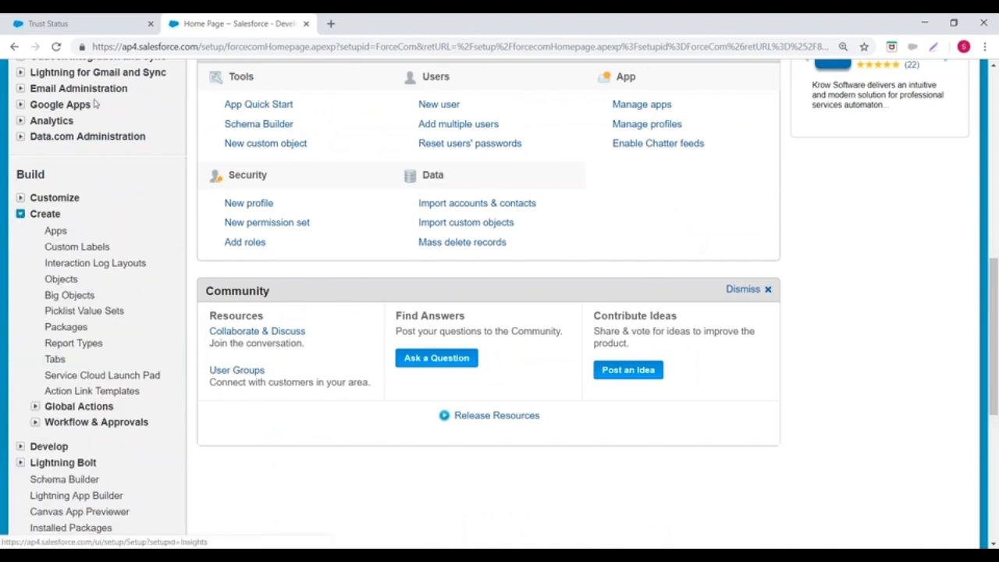
Step: Reopen Setup and bring up the New Custom Object form from Objects in the Create section under Build
scroll(571, 281, "up", 5)
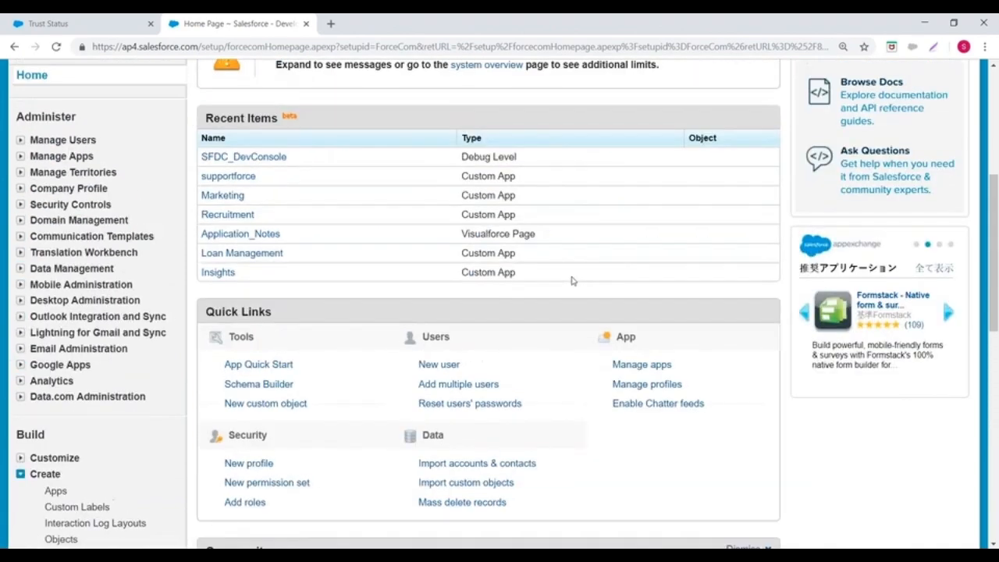
scroll(571, 281, "up", 3)
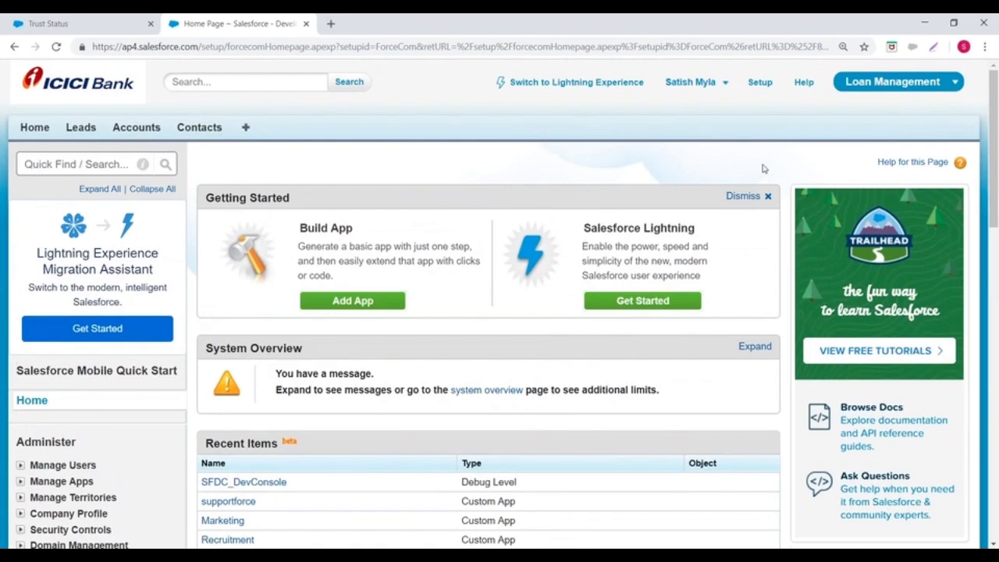
left_click(763, 83)
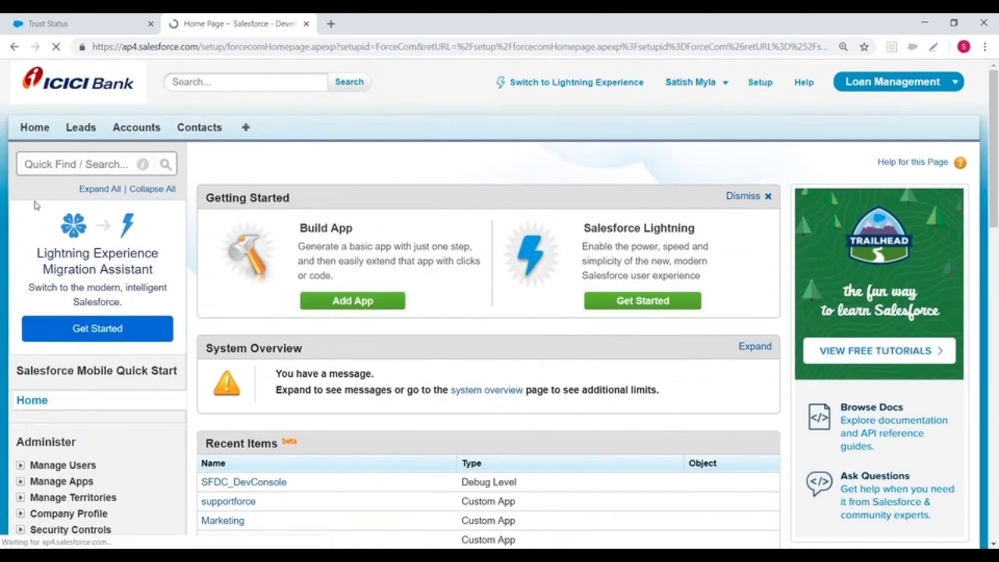
scroll(35, 205, "down", 5)
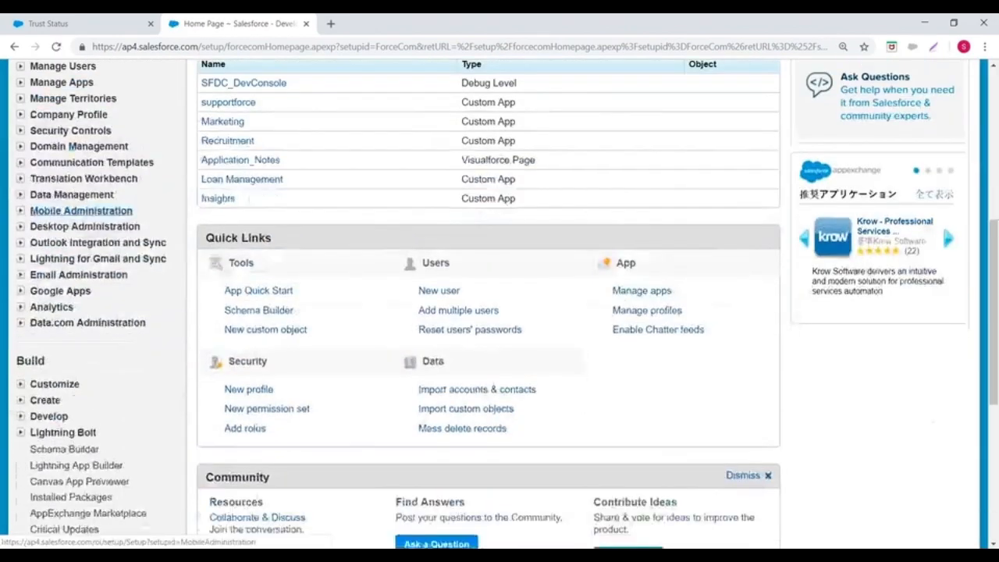
scroll(23, 187, "down", 2)
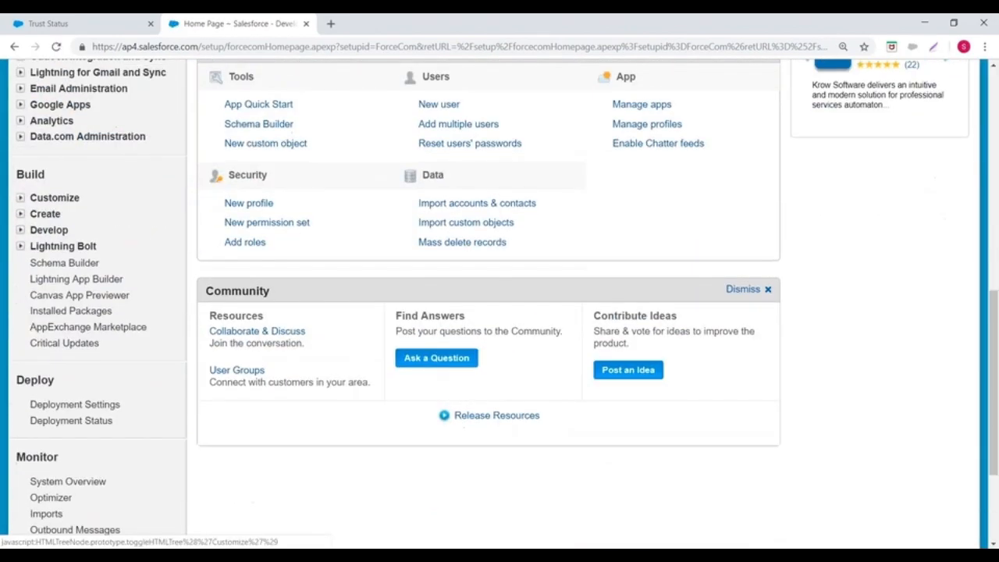
left_click(21, 216)
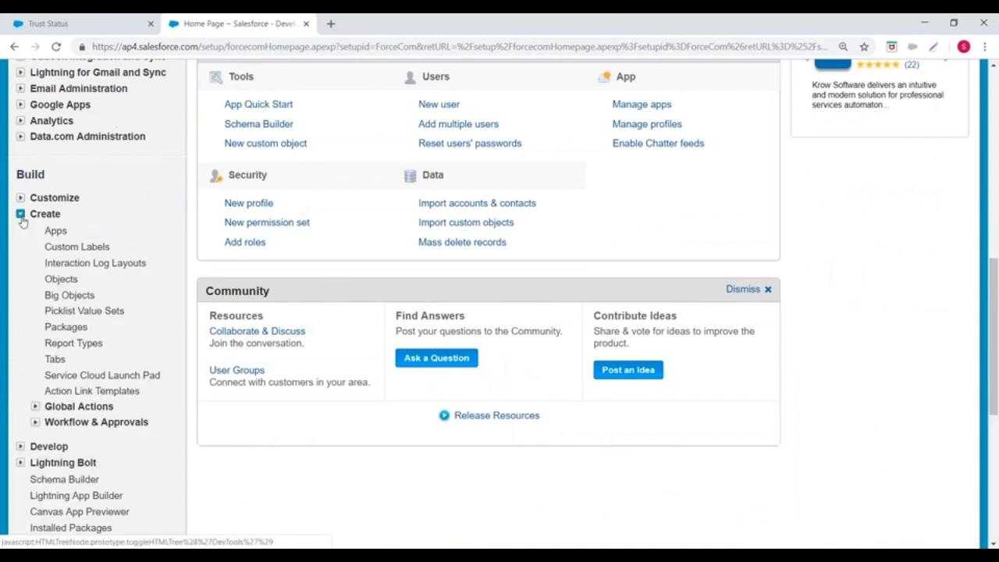
left_click(60, 279)
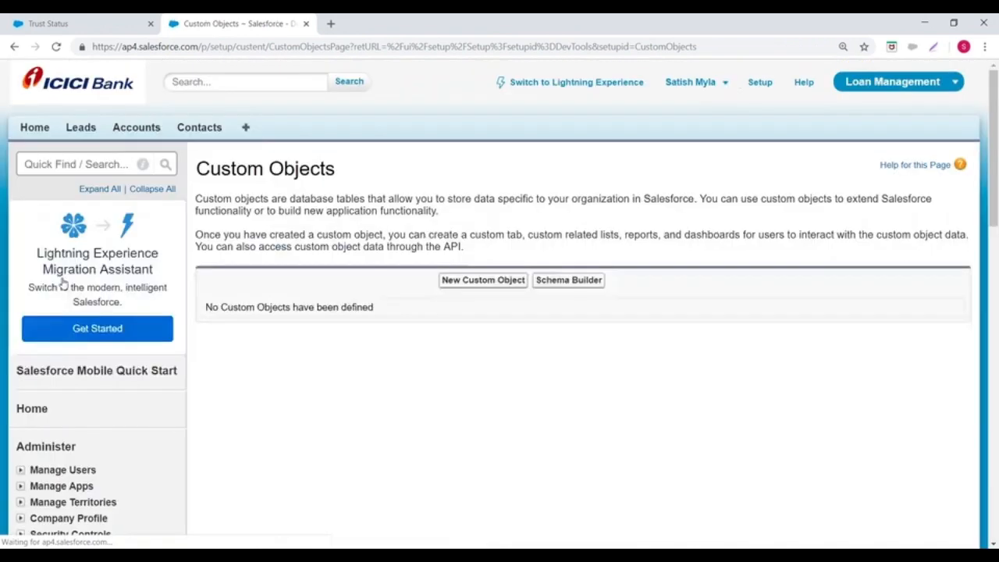
left_click(453, 281)
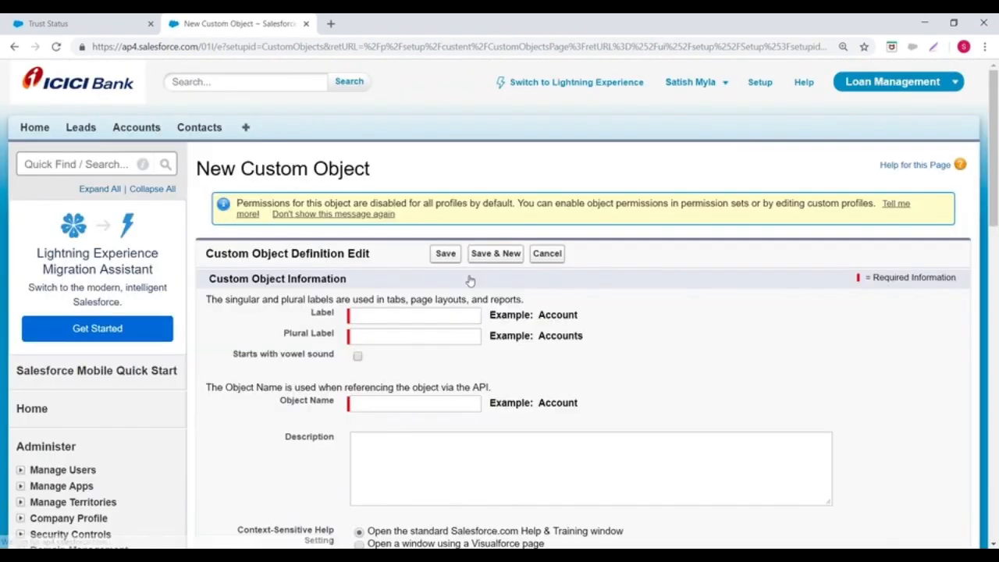
Step: Return to the Setup home page and go through Create and Objects again to the New Custom Object form
left_click(759, 84)
scroll(147, 242, "down", 3)
scroll(147, 242, "down", 4)
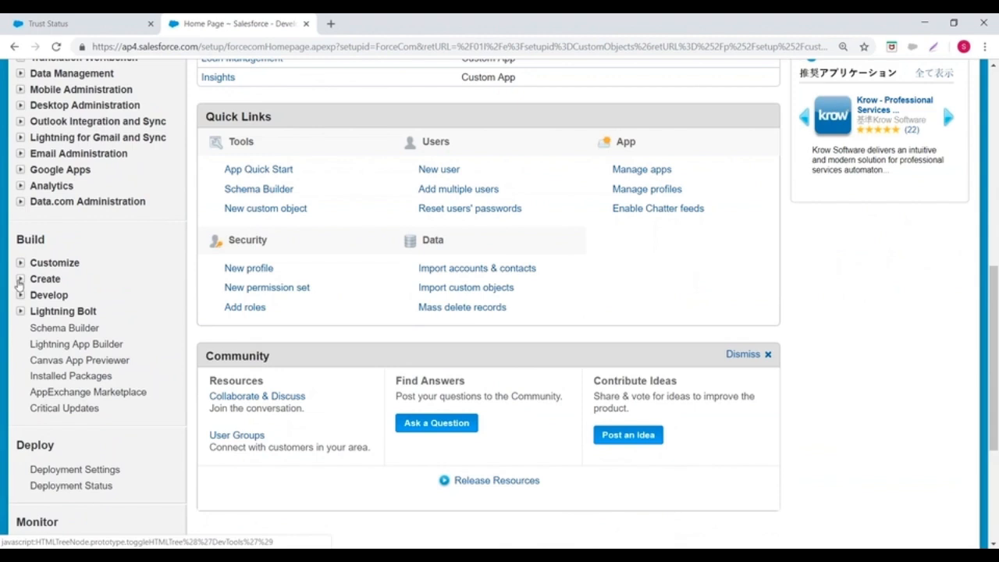
left_click(20, 278)
left_click(54, 345)
left_click(474, 280)
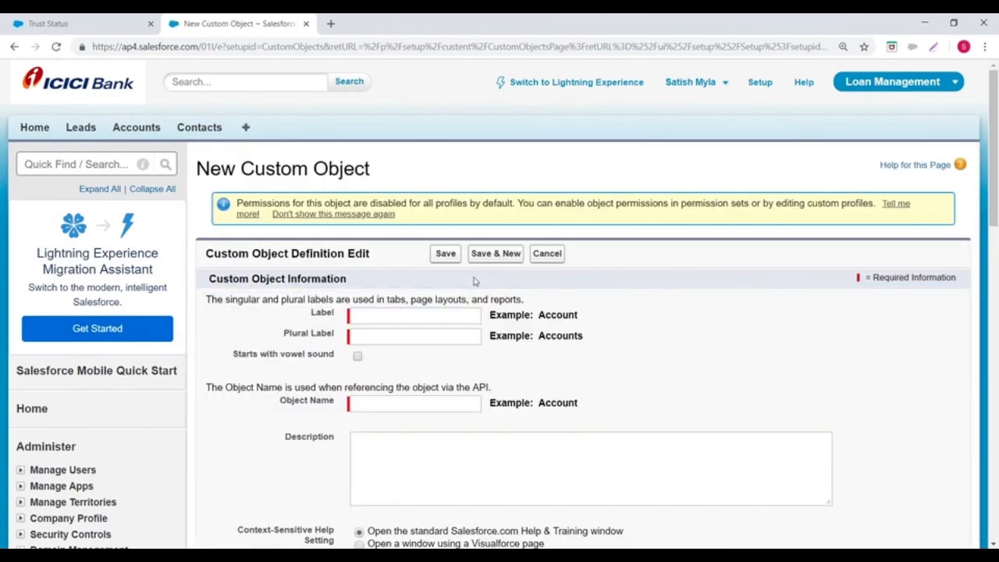
Step: Switch to Lightning Experience, close the Trust Status page, and open Setup for the current app
left_click(563, 87)
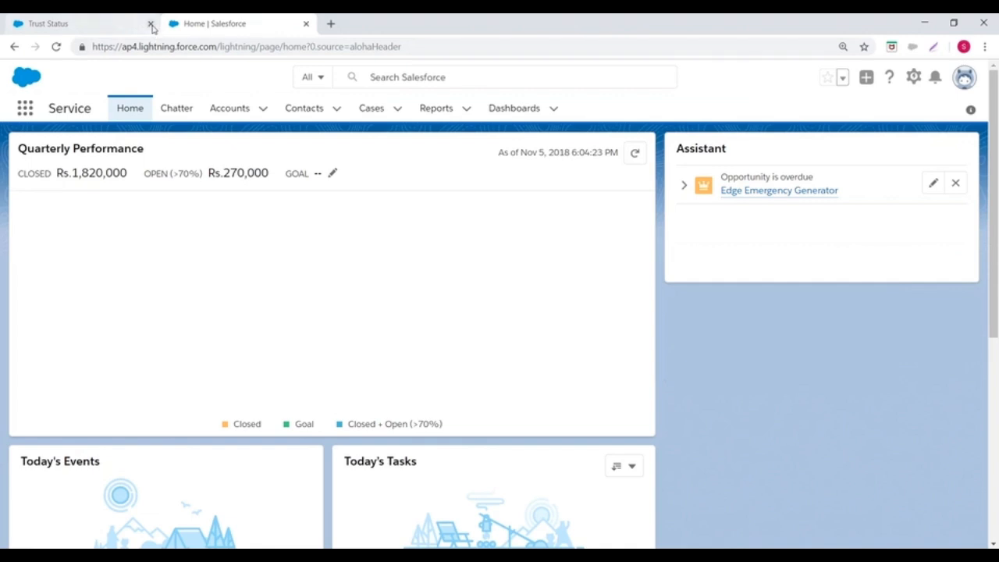
left_click(151, 23)
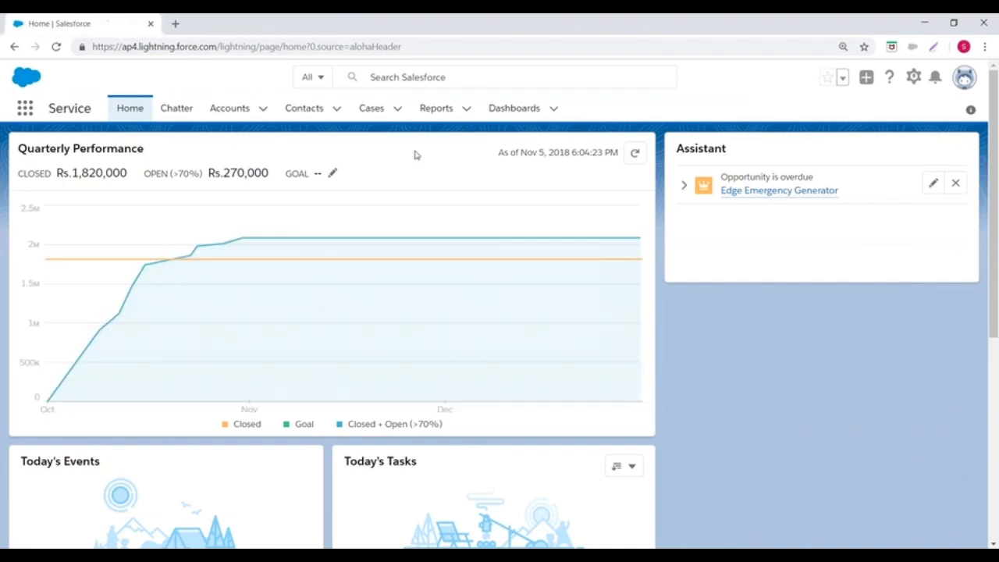
left_click(912, 81)
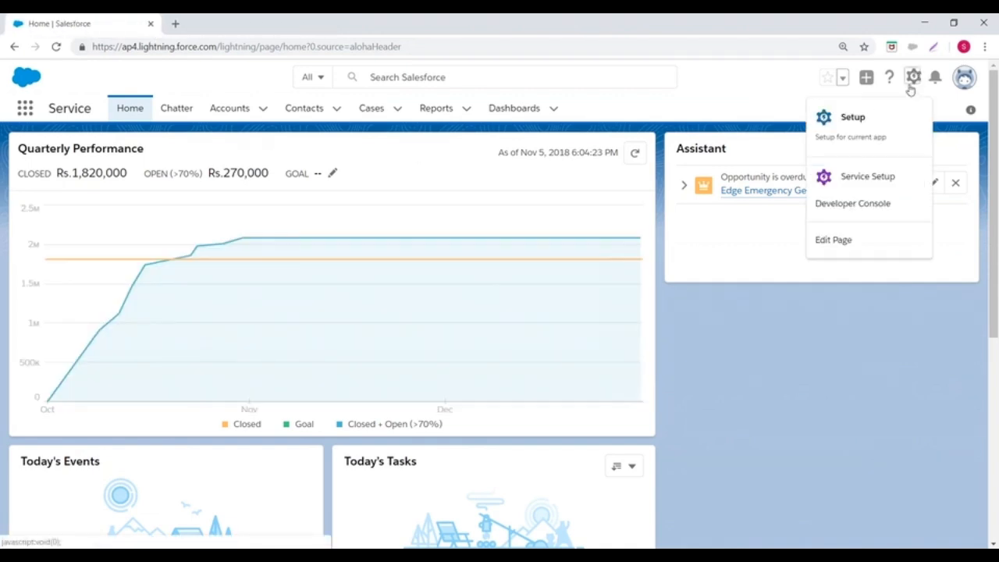
left_click(850, 127)
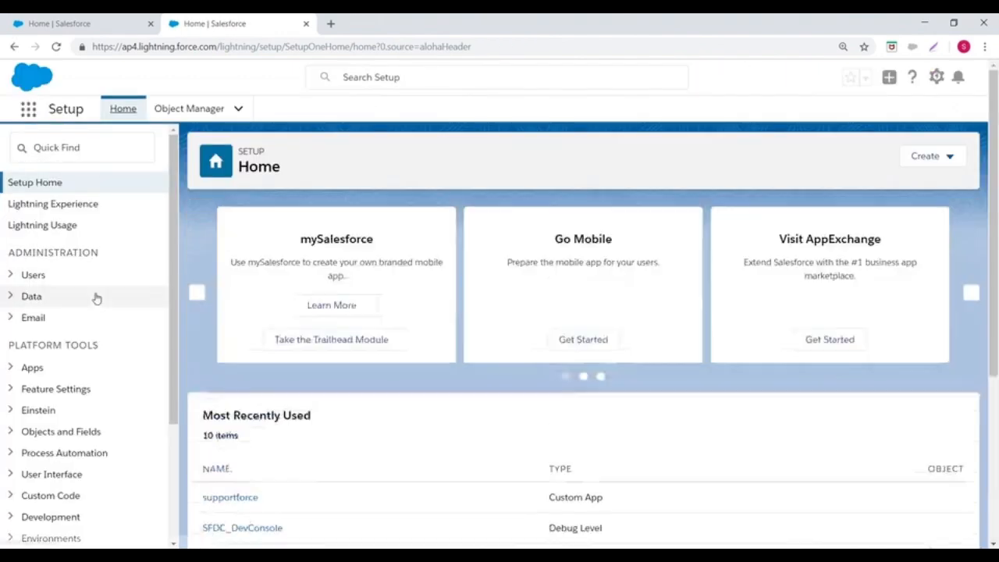
Step: Open Object Manager from Objects and Fields under Platform Tools and show its Create options
scroll(130, 328, "down", 1)
scroll(129, 331, "down", 1)
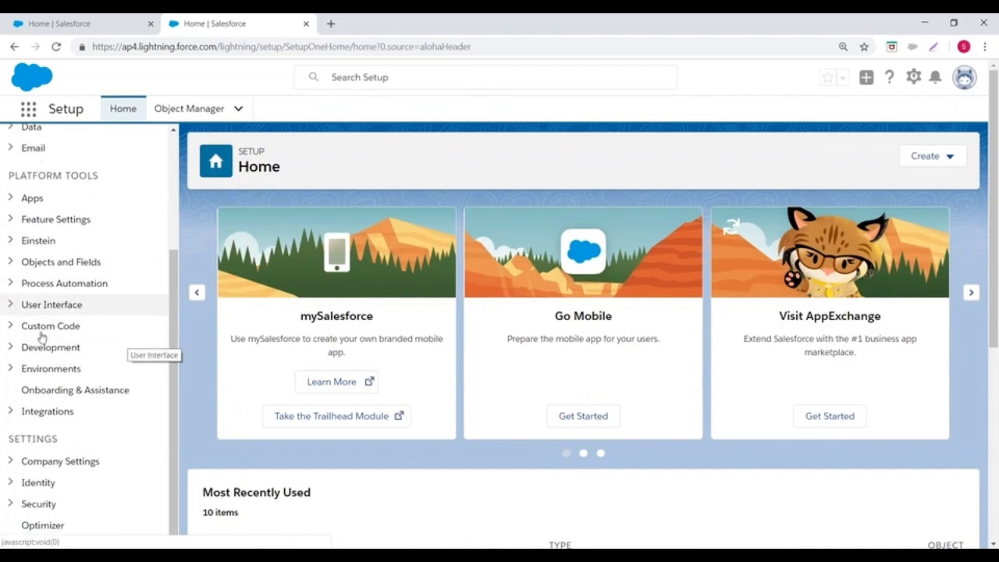
left_click_drag(9, 175, 102, 176)
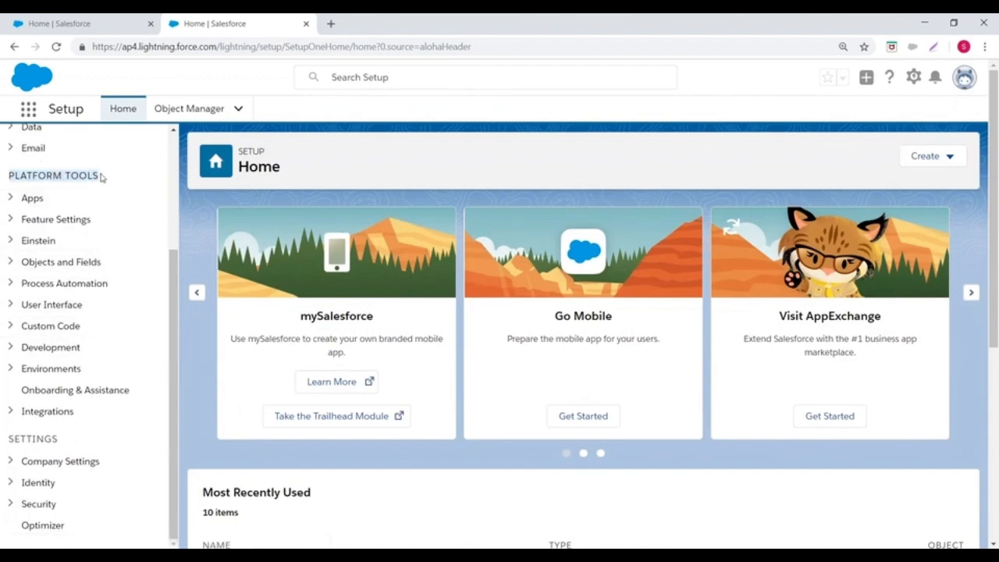
left_click(10, 262)
left_click(78, 286)
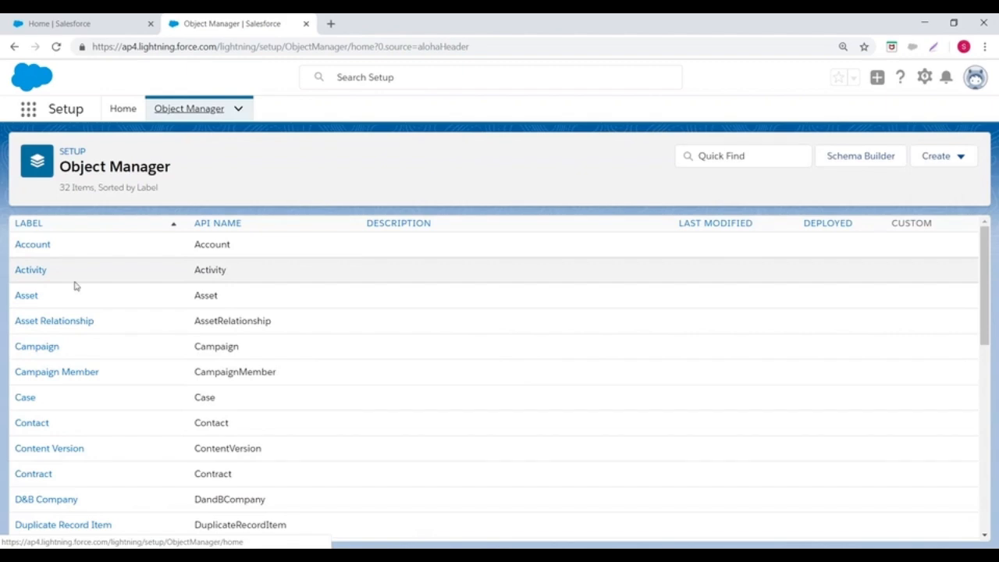
scroll(94, 258, "down", 5)
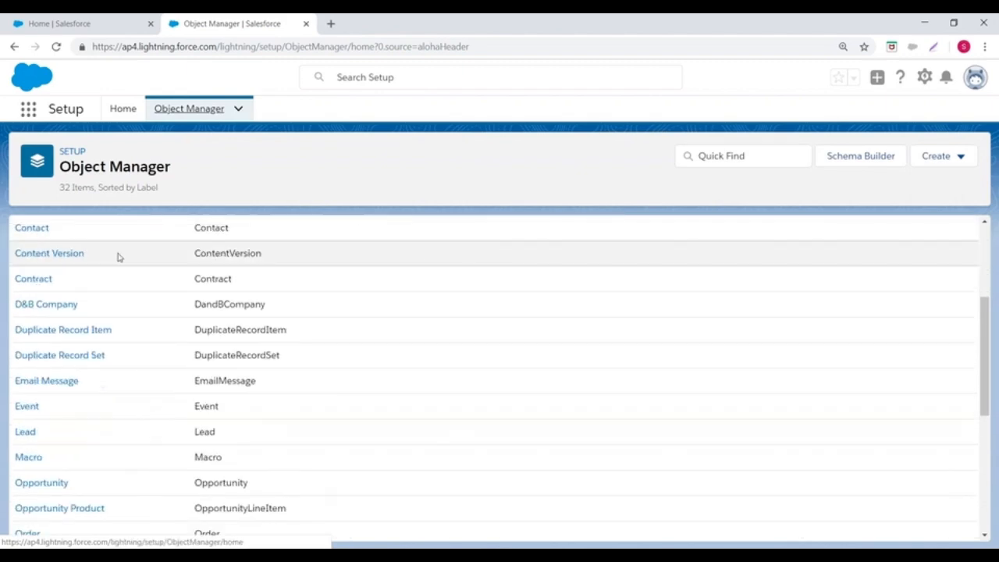
left_click(957, 158)
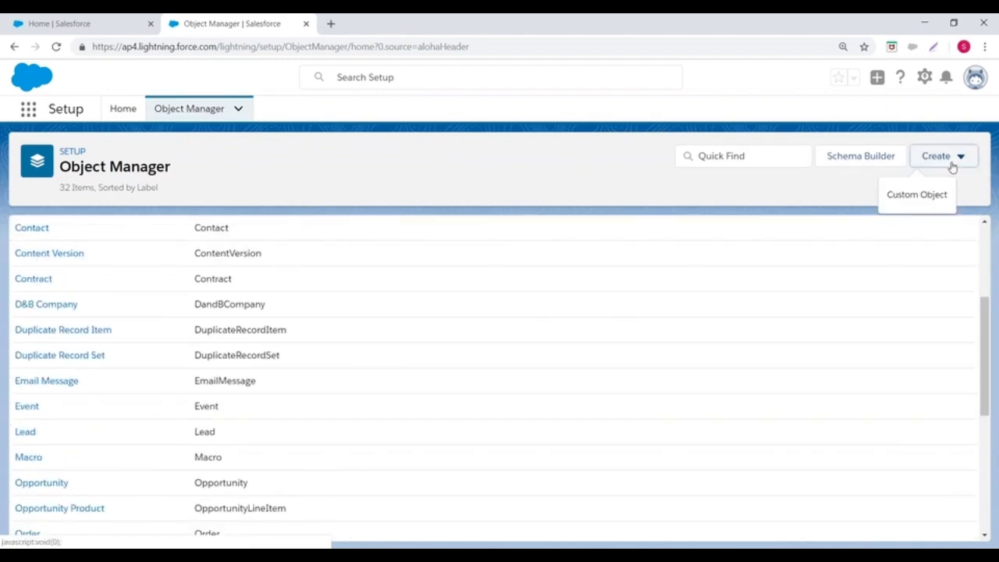
Step: Launch Setup for the current app again and open Object Manager from Objects and Fields under Platform Tools
left_click(924, 78)
left_click(864, 117)
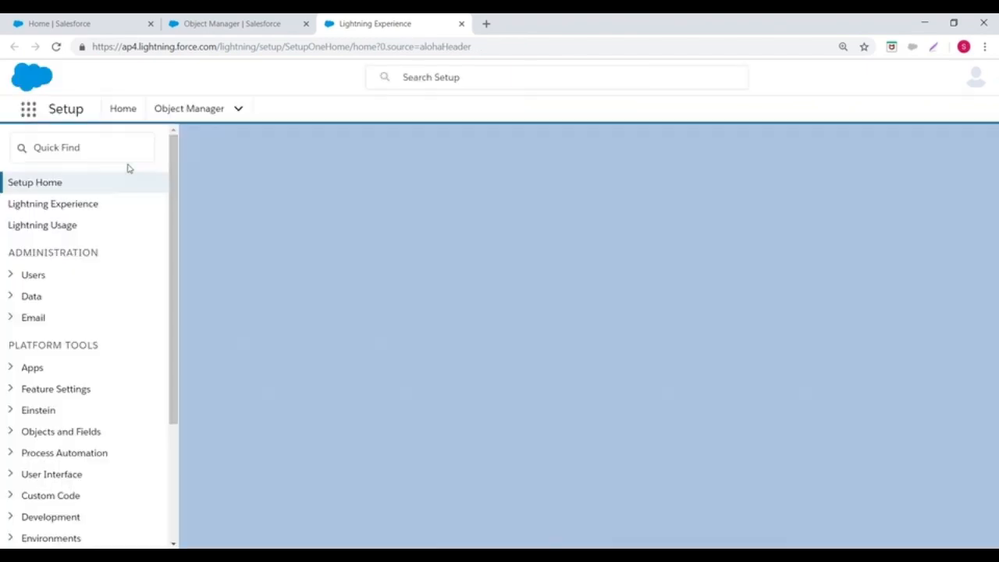
scroll(78, 217, "down", 2)
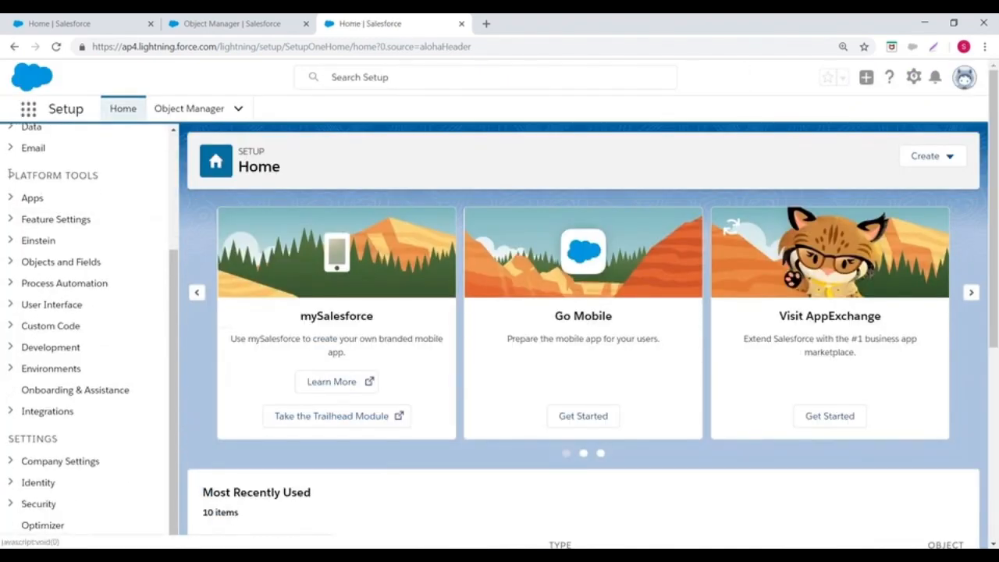
left_click_drag(7, 175, 102, 180)
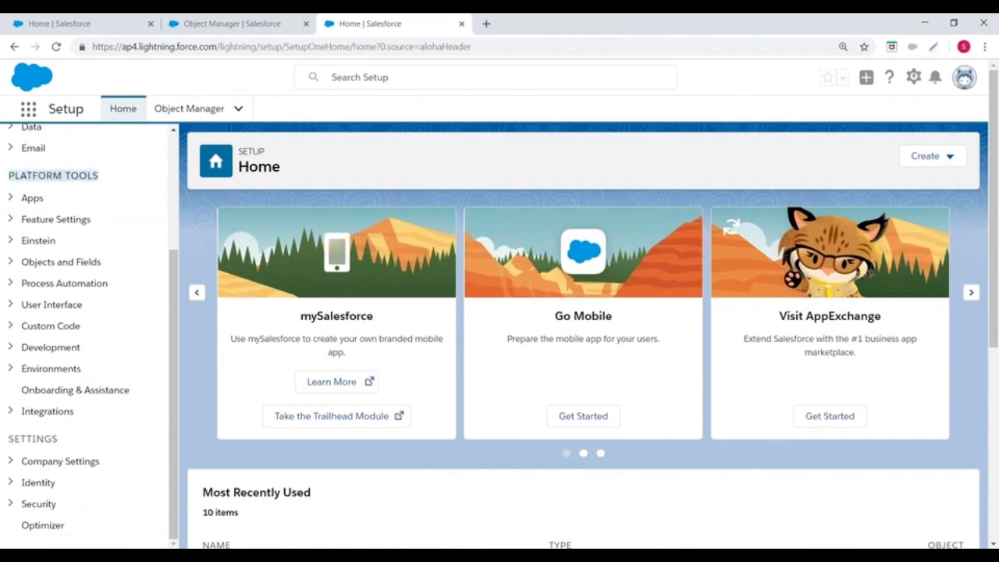
left_click(9, 264)
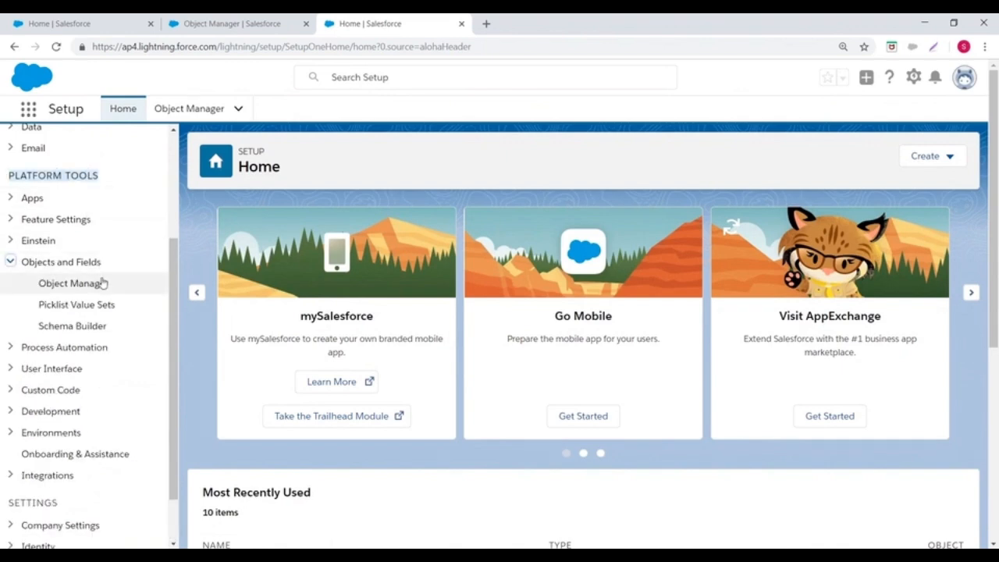
left_click(61, 283)
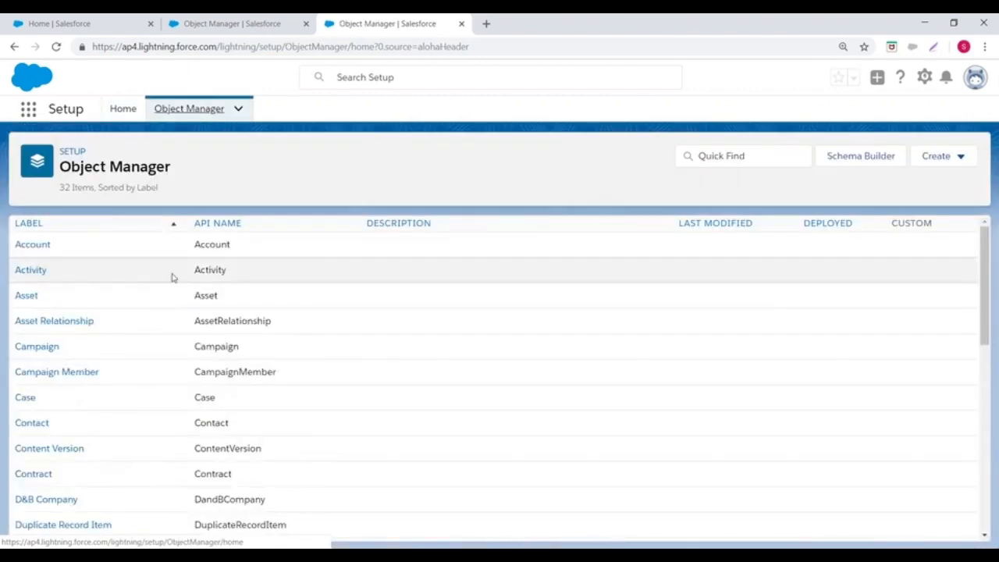
Step: Start a new custom object from Object Manager and review the sections of its definition form
left_click(963, 156)
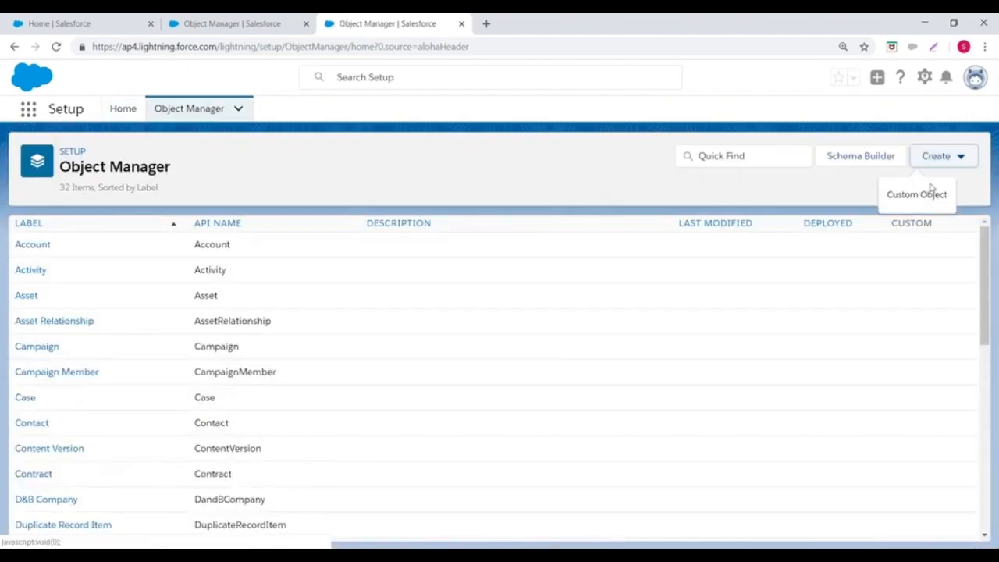
left_click(907, 196)
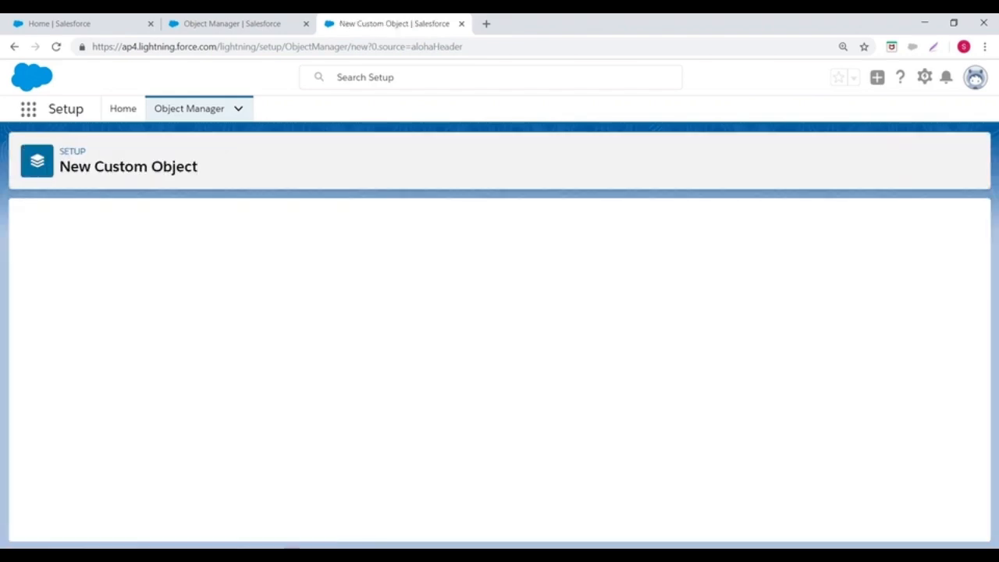
scroll(468, 245, "down", 10)
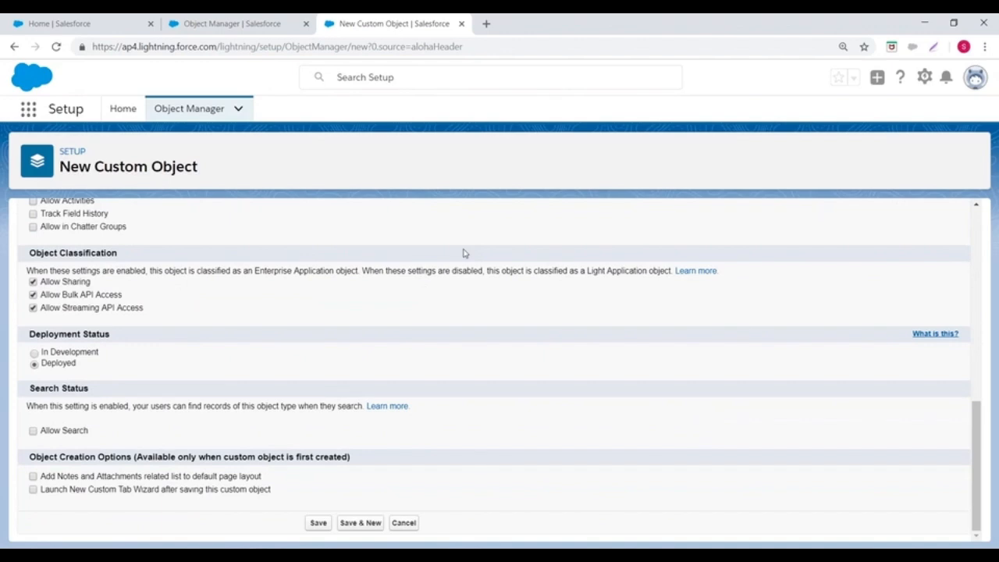
scroll(464, 253, "up", 8)
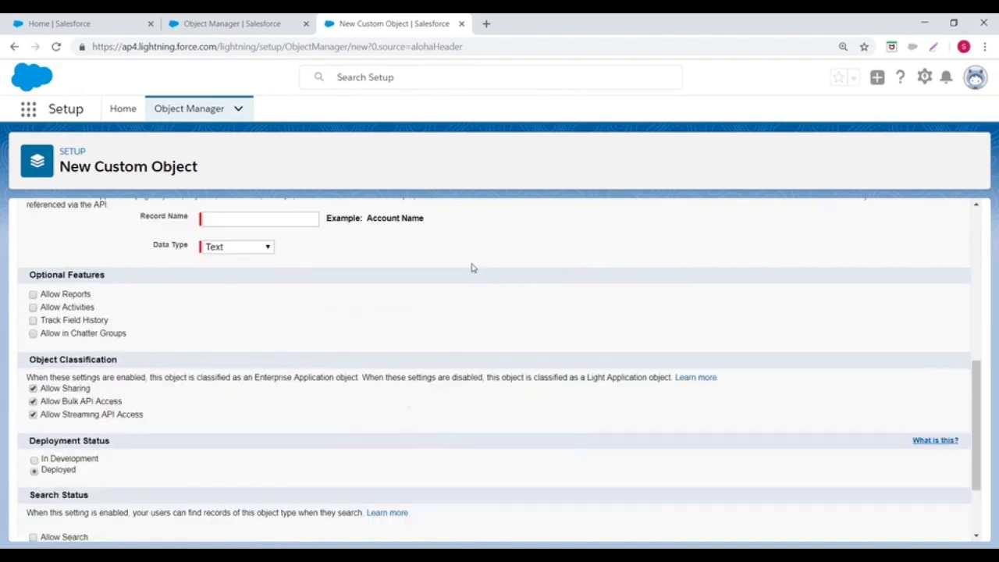
scroll(511, 276, "up", 3)
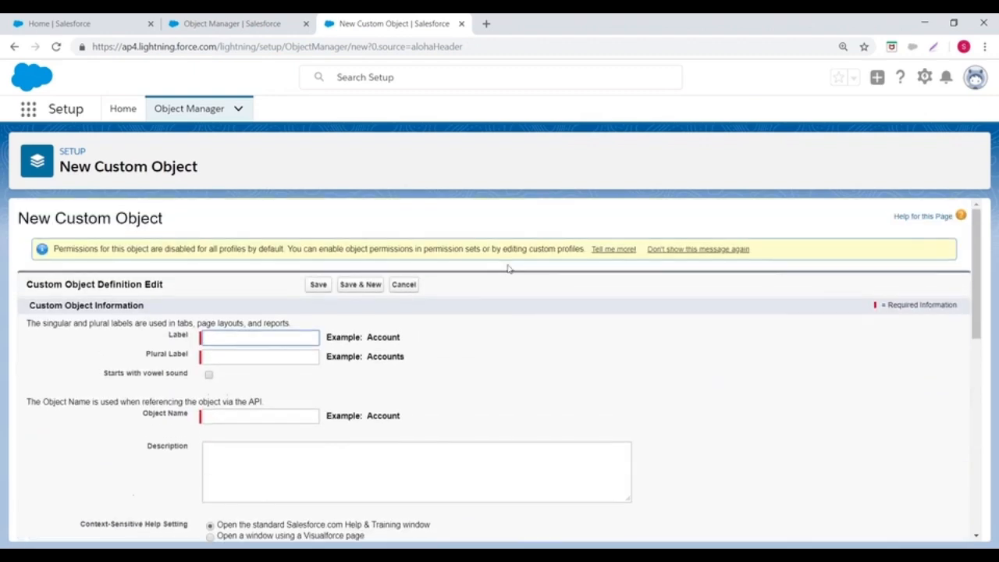
Step: Switch back to Salesforce Classic and expand the Create section under Build in Setup
left_click(975, 77)
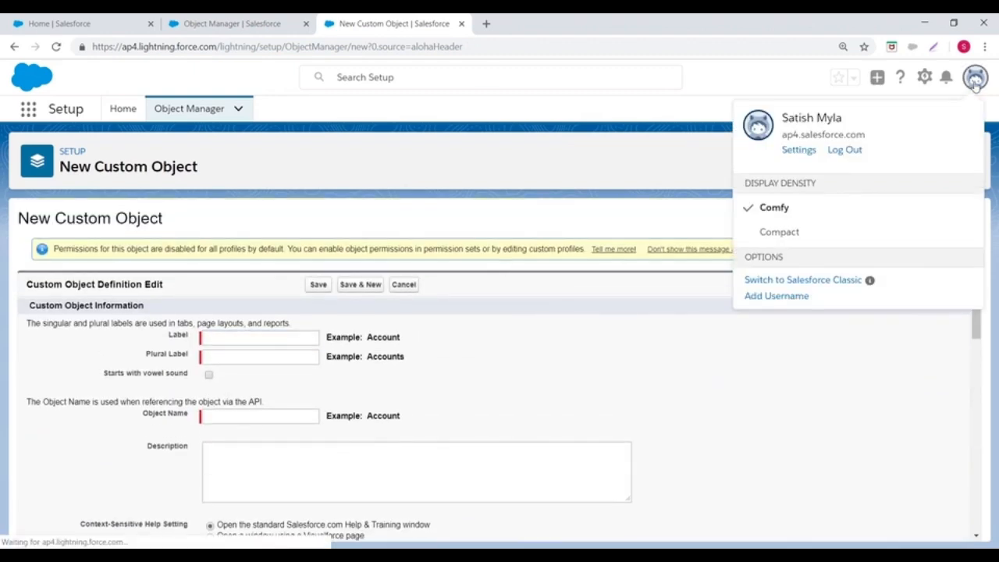
left_click(785, 280)
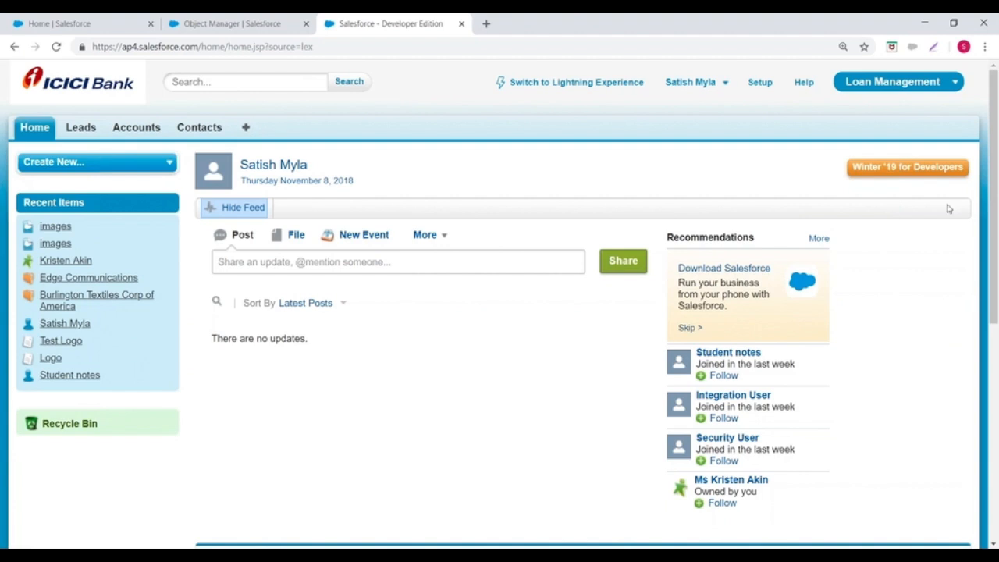
left_click(760, 84)
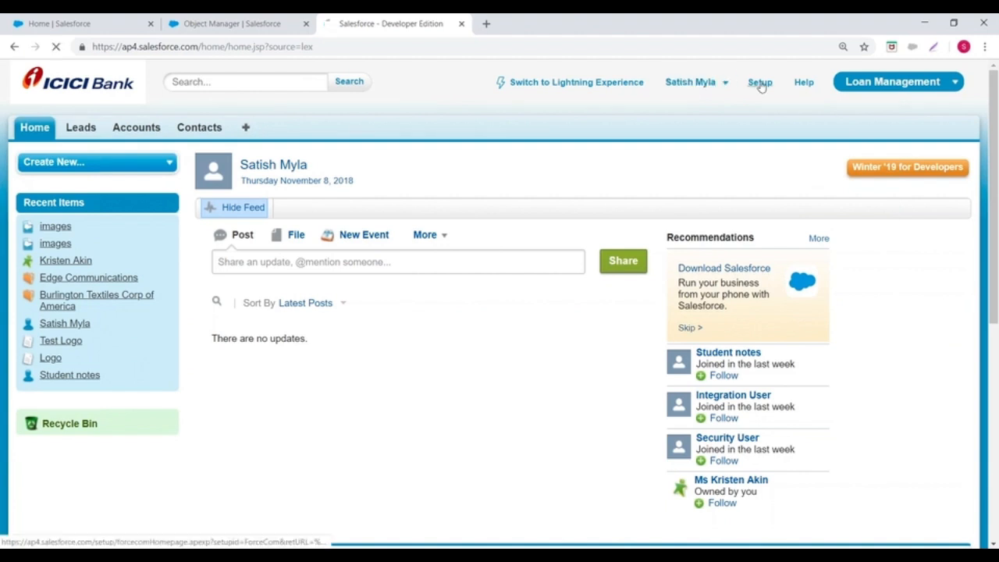
scroll(132, 259, "down", 2)
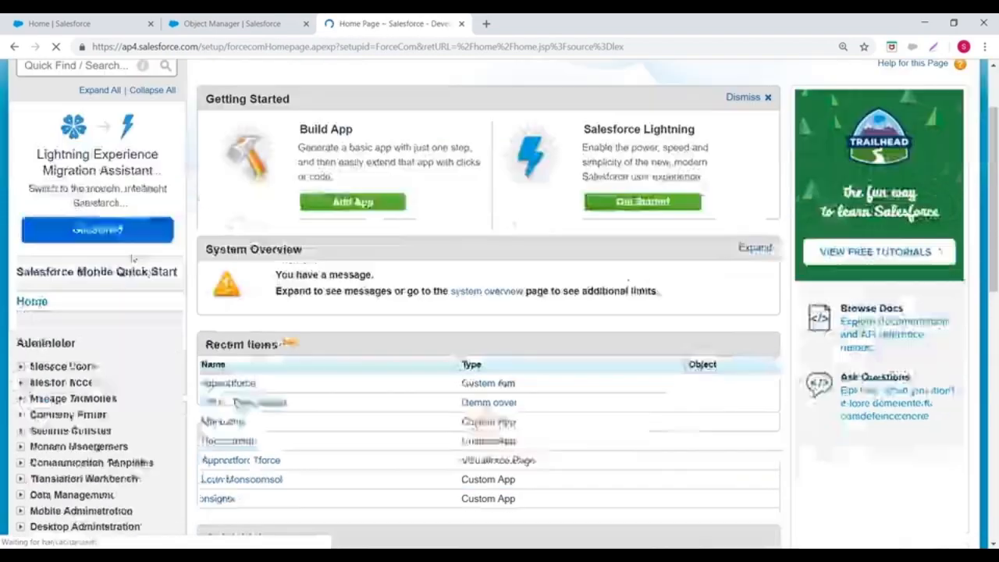
scroll(132, 259, "down", 5)
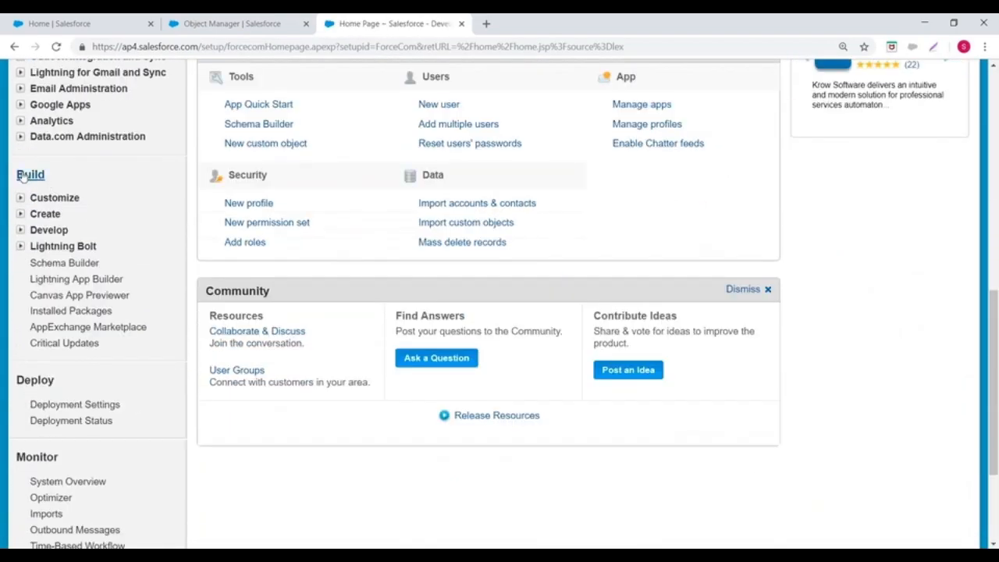
left_click(20, 214)
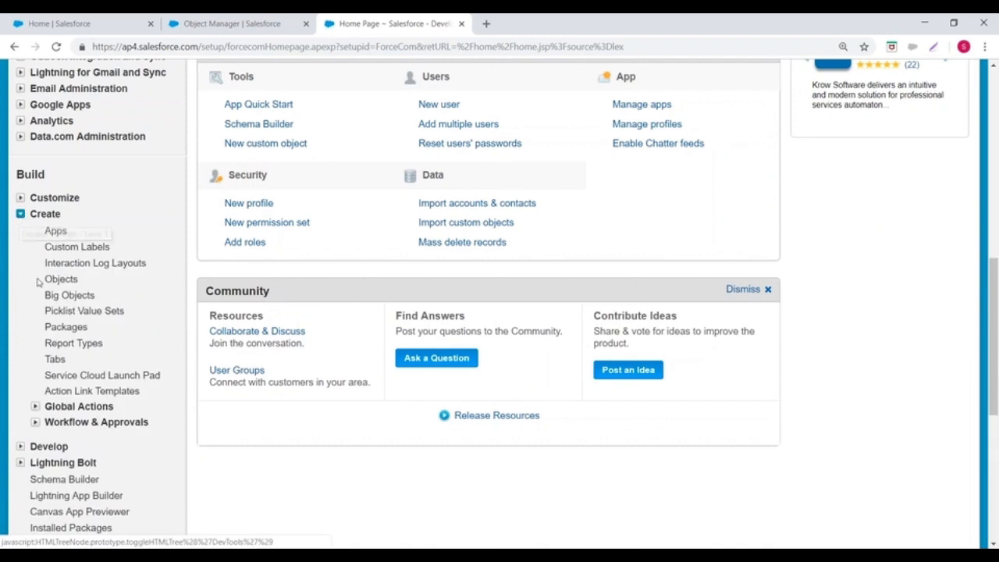
Step: Start a new custom object from Objects under Create in Setup and enter Customer as its label
left_click(62, 282)
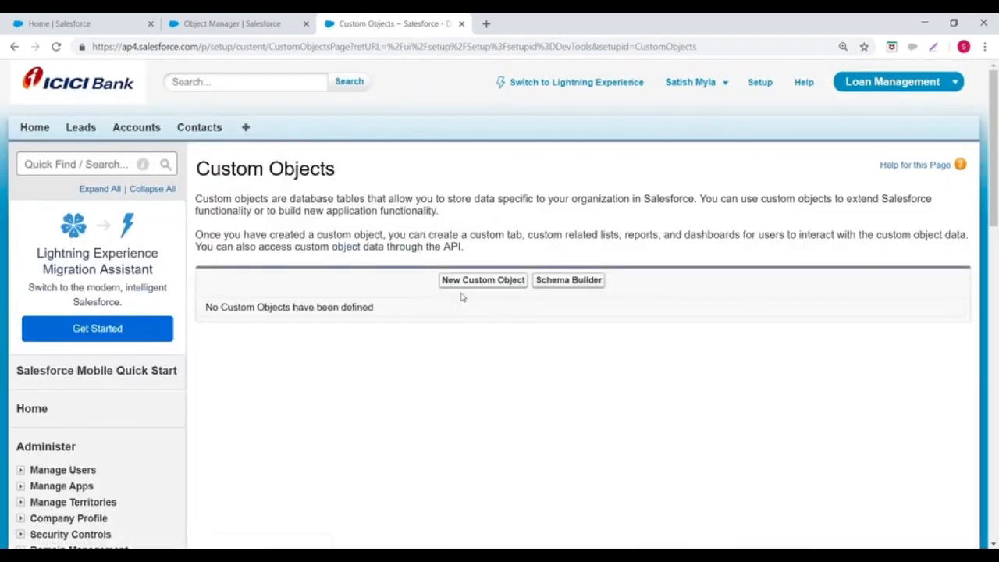
left_click(474, 283)
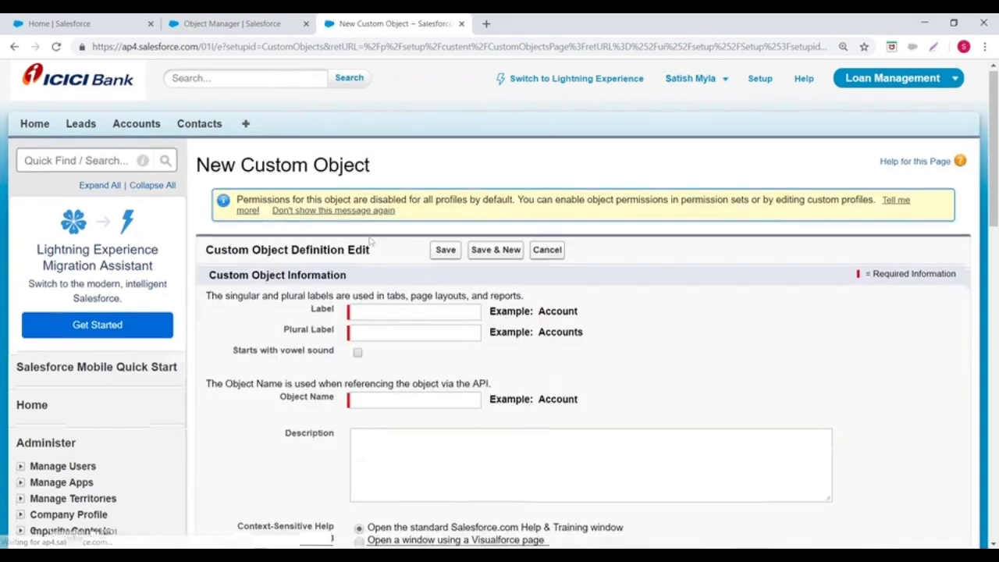
scroll(299, 184, "down", 3)
left_click_drag(309, 181, 344, 185)
left_click_drag(280, 203, 331, 206)
double_click(320, 184)
left_click(373, 184)
type("Customer")
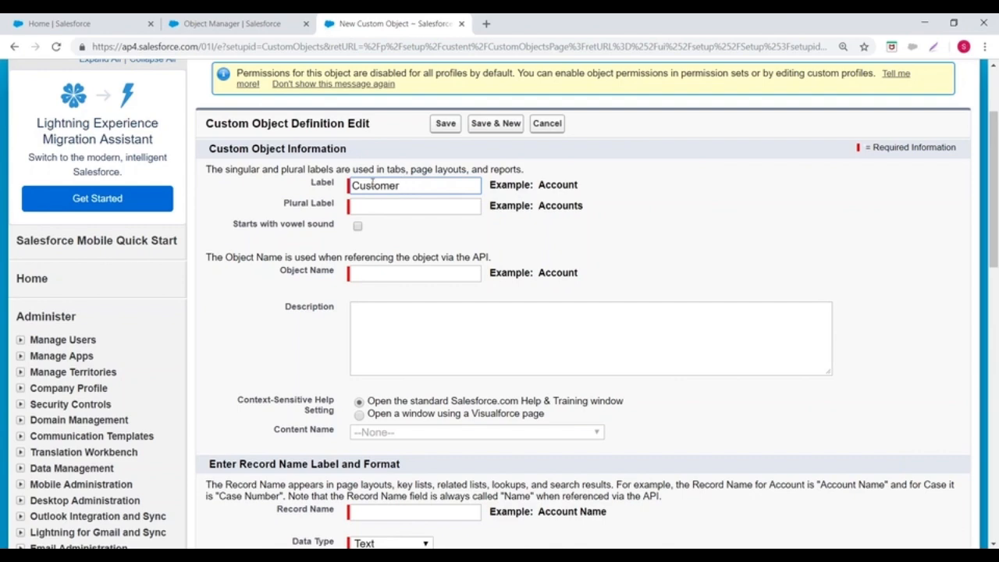
Step: Open Data Export under Data Management in a new tab and bring up the Export Now options
scroll(372, 234, "down", 2)
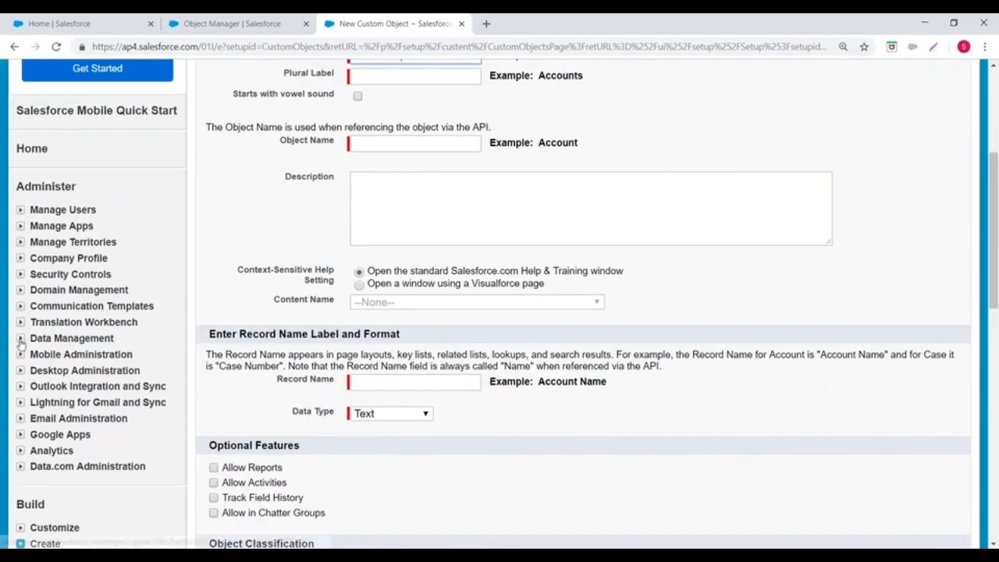
left_click(21, 339)
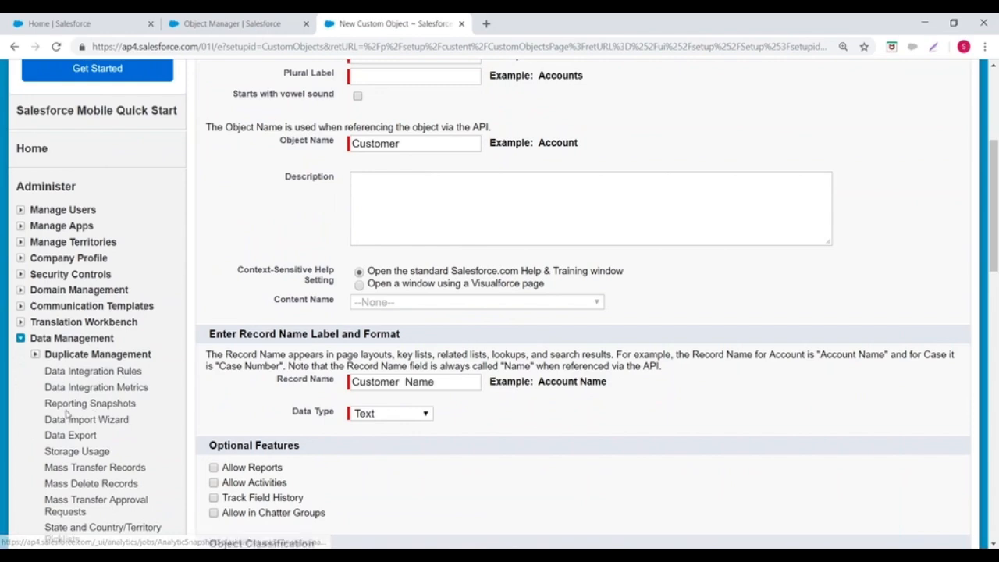
scroll(86, 412, "down", 2)
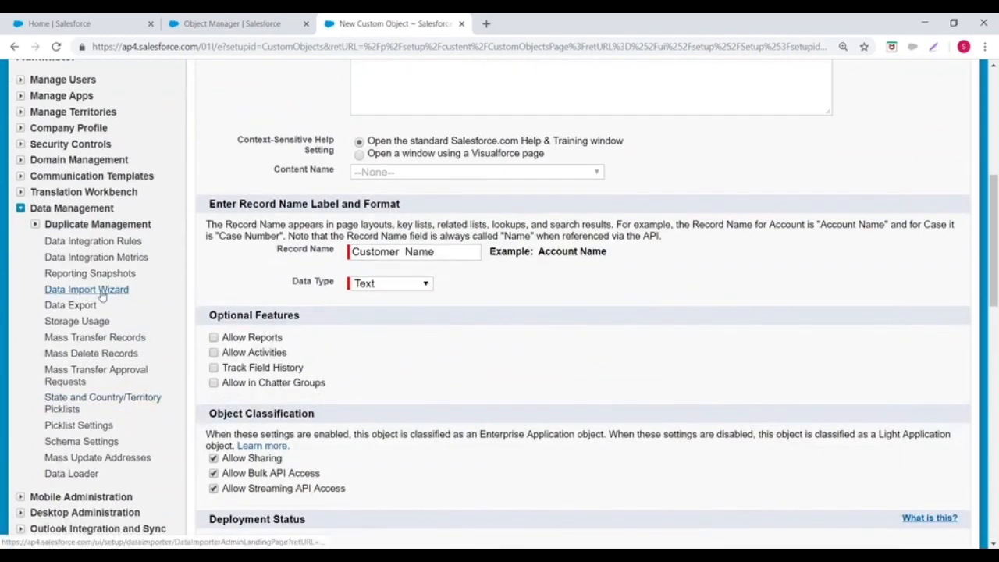
right_click(102, 296)
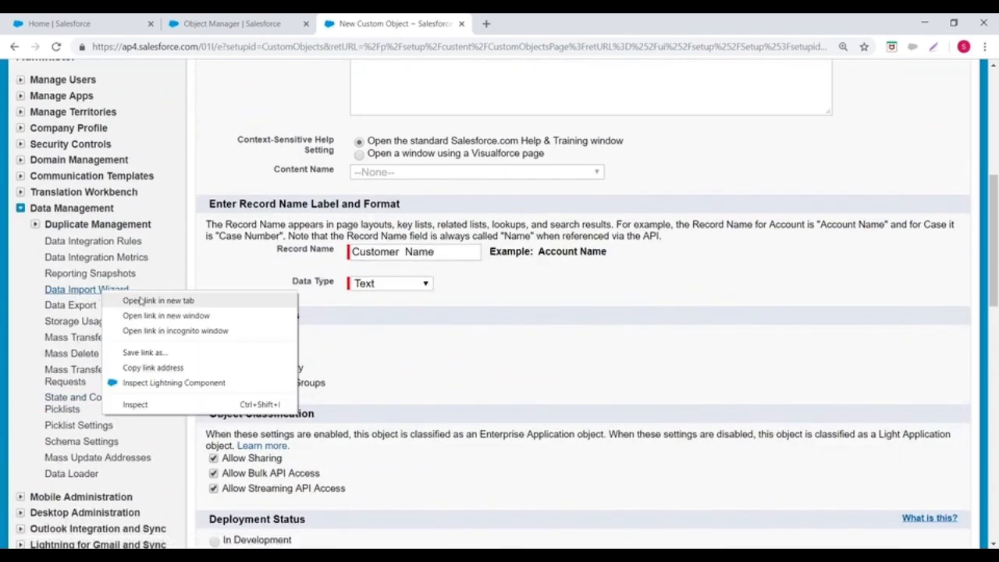
right_click(64, 312)
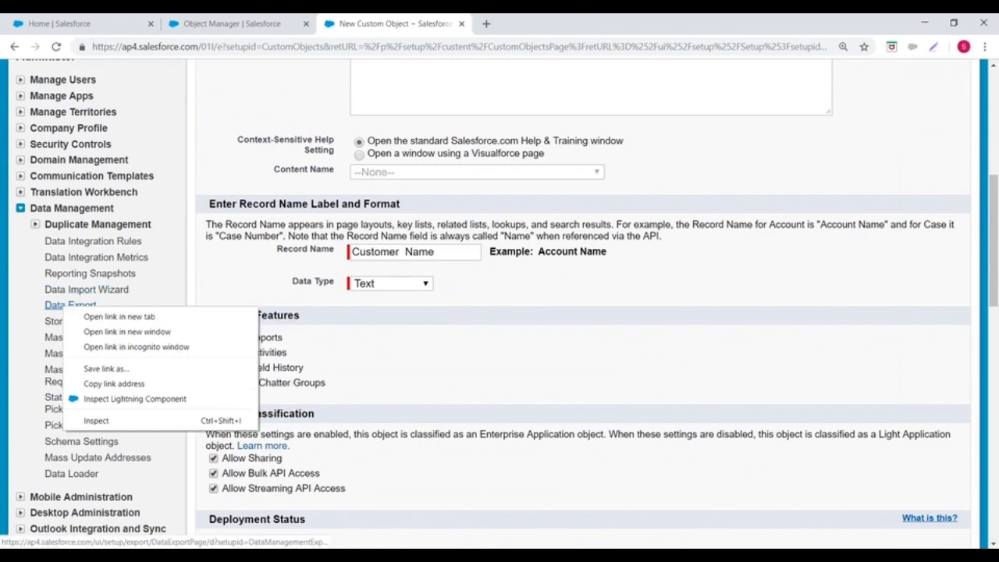
left_click(113, 316)
left_click(514, 21)
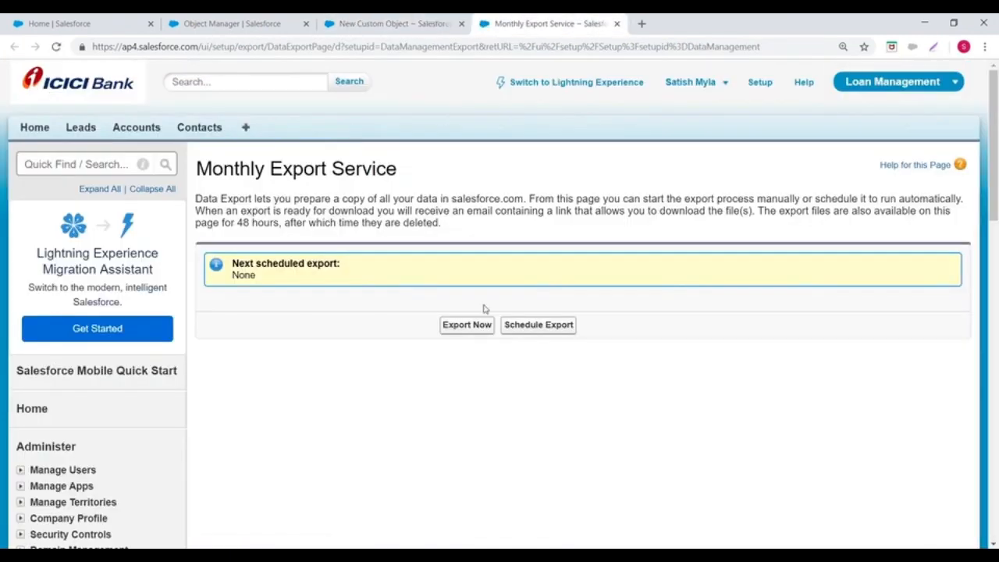
left_click(466, 325)
Step: Examine the object API names listed under Exported Data on the Monthly Export Service page
scroll(499, 312, "down", 1)
scroll(481, 143, "down", 4)
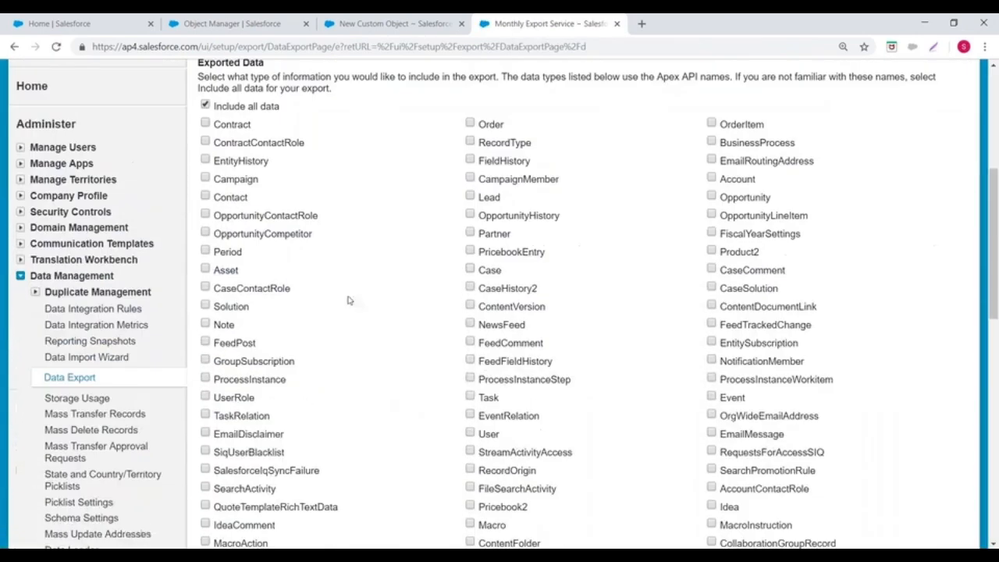
scroll(365, 289, "down", 5)
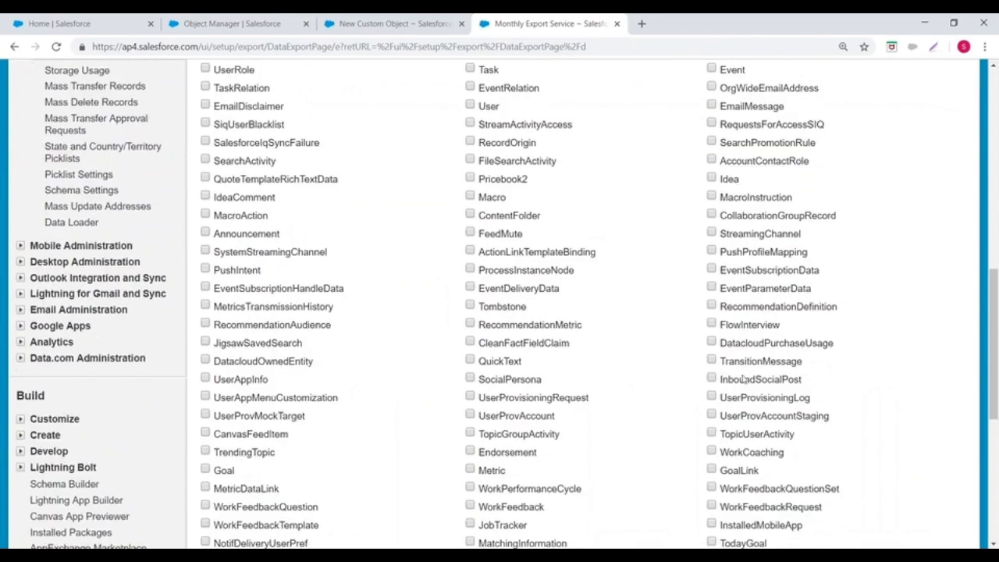
scroll(647, 448, "down", 5)
scroll(324, 290, "down", 2)
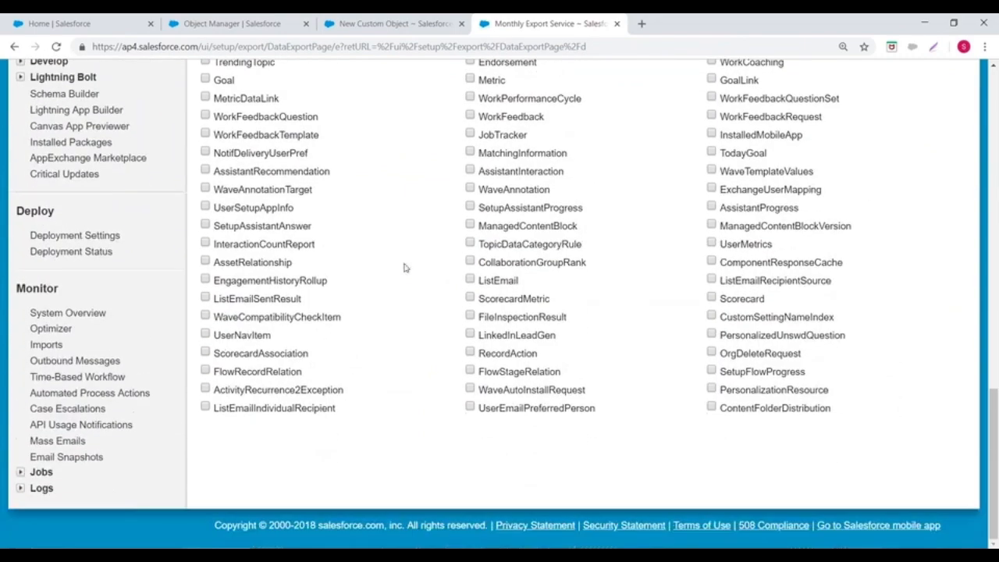
scroll(361, 252, "up", 3)
scroll(362, 251, "up", 7)
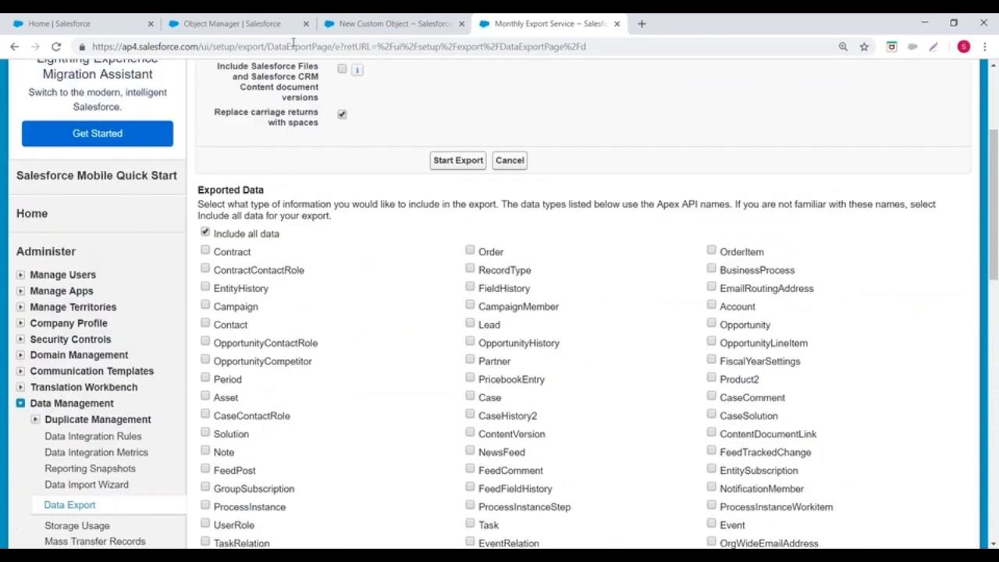
Step: Close the Object Manager tab and review the Label and Plural Label fields of the new custom object form
left_click(249, 22)
left_click(381, 22)
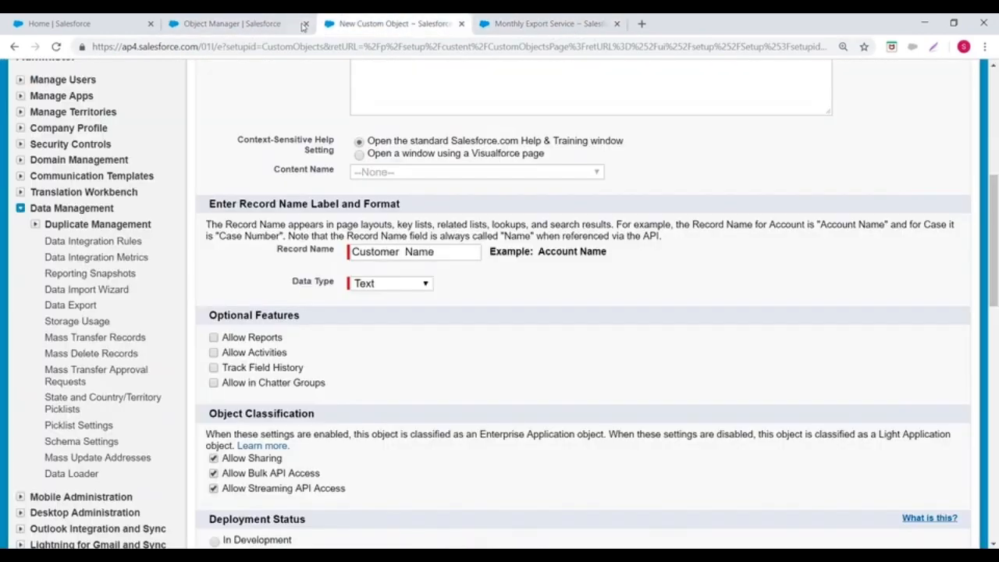
left_click(305, 24)
scroll(581, 312, "up", 5)
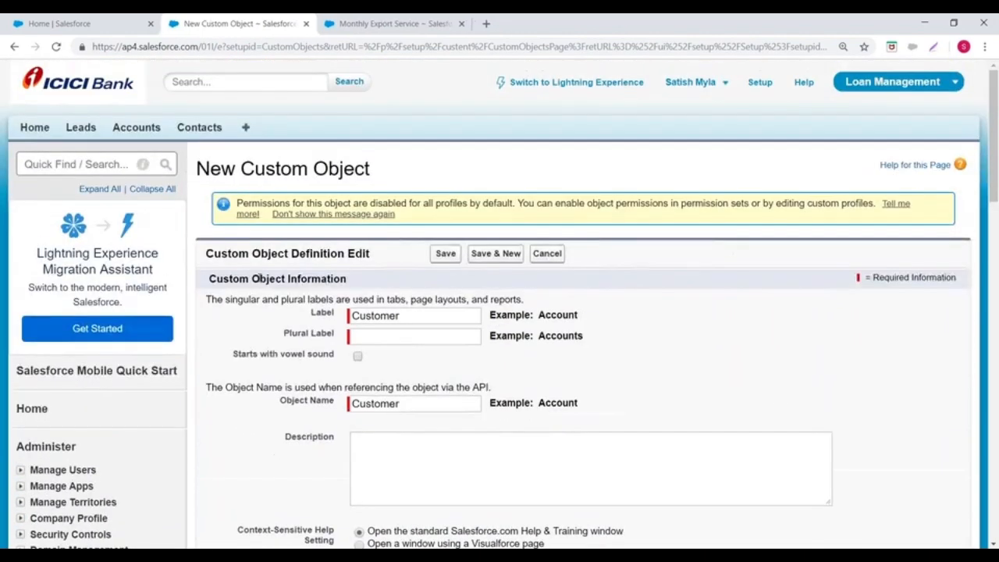
scroll(582, 312, "down", 2)
left_click_drag(309, 185, 338, 206)
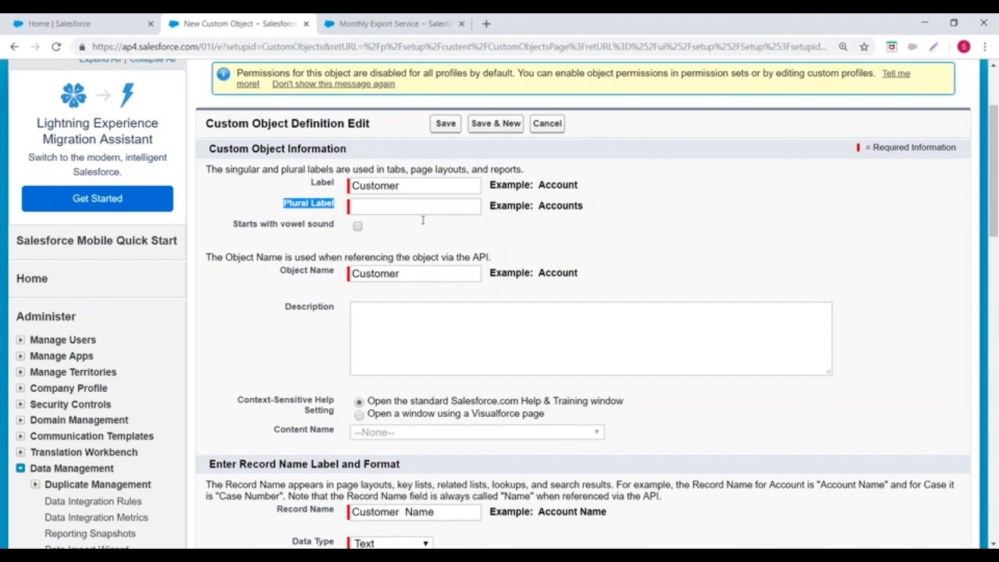
Step: Switch to Paint and start a new blank drawing without saving the Standard Objects notes
key("alt+Tab")
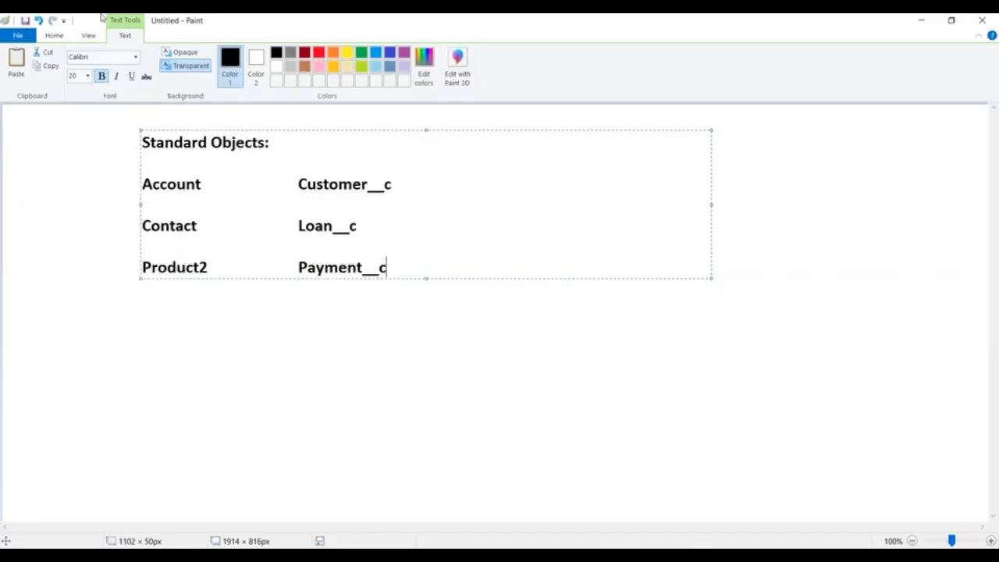
left_click(26, 37)
left_click(34, 62)
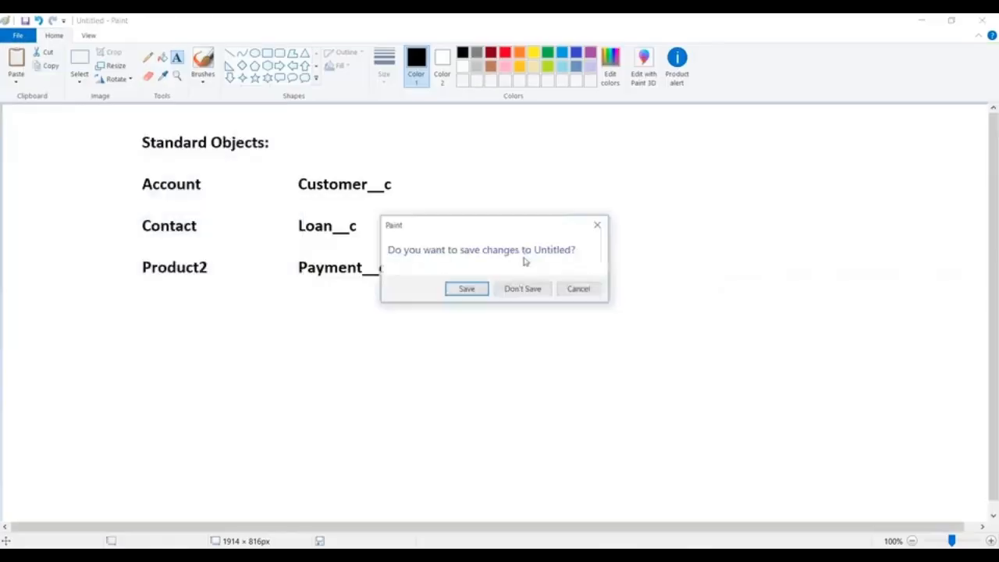
left_click(522, 289)
Step: Draw a wide database cylinder from two flat ellipses, the lower about 1694 × 52 px, joined by straight lines at both ends
left_click(268, 53)
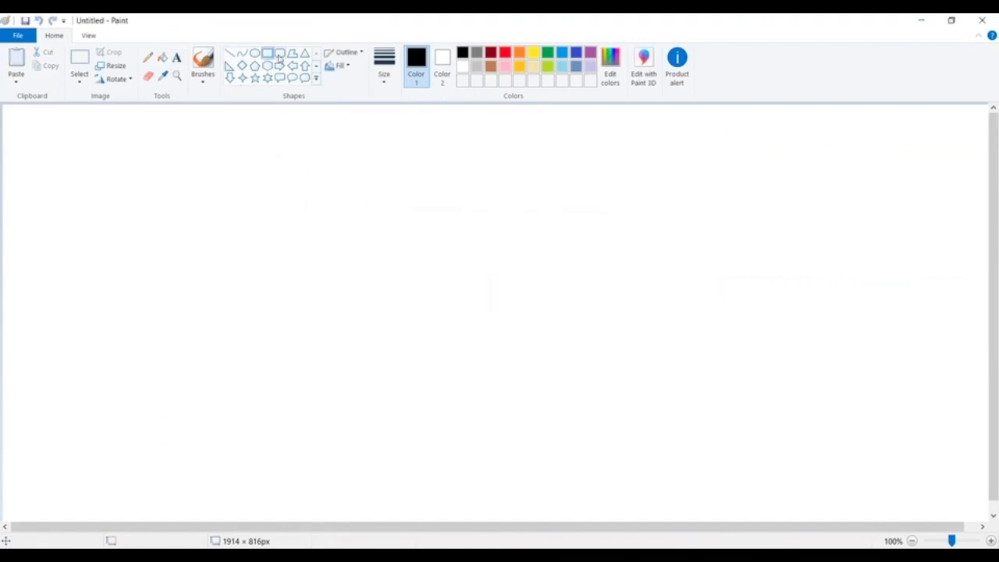
left_click(254, 53)
left_click_drag(41, 115, 945, 160)
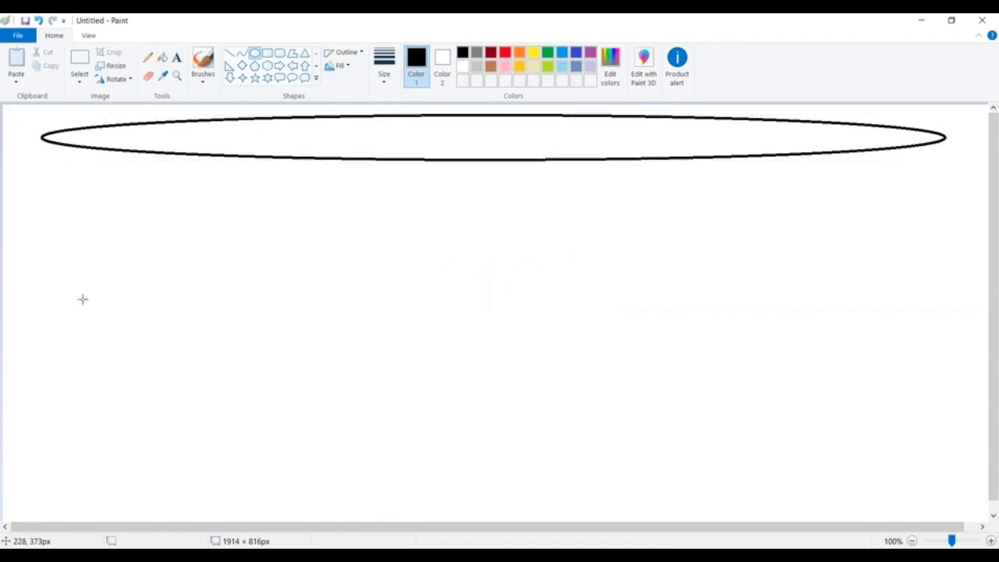
left_click_drag(49, 320, 926, 346)
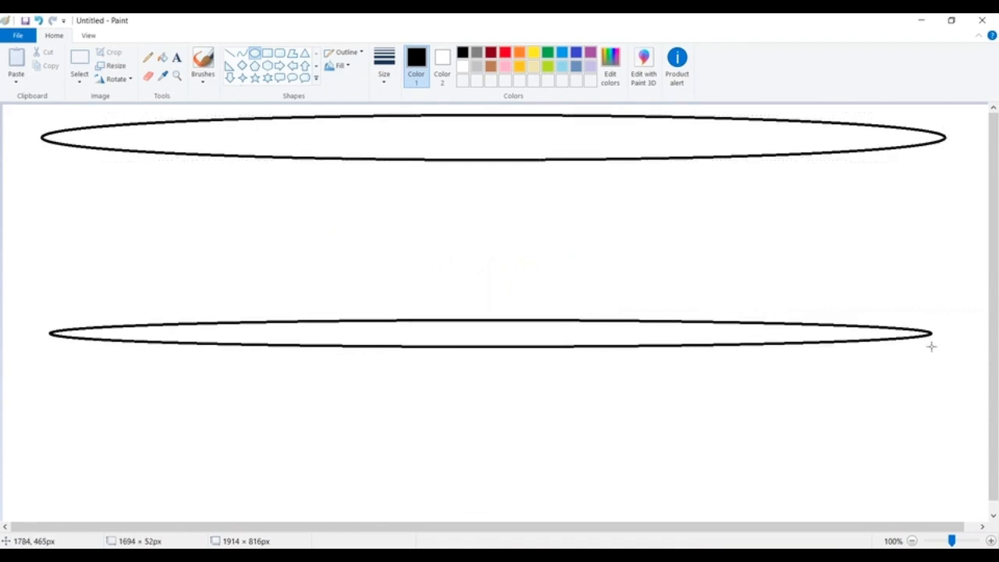
left_click(575, 232)
left_click(228, 53)
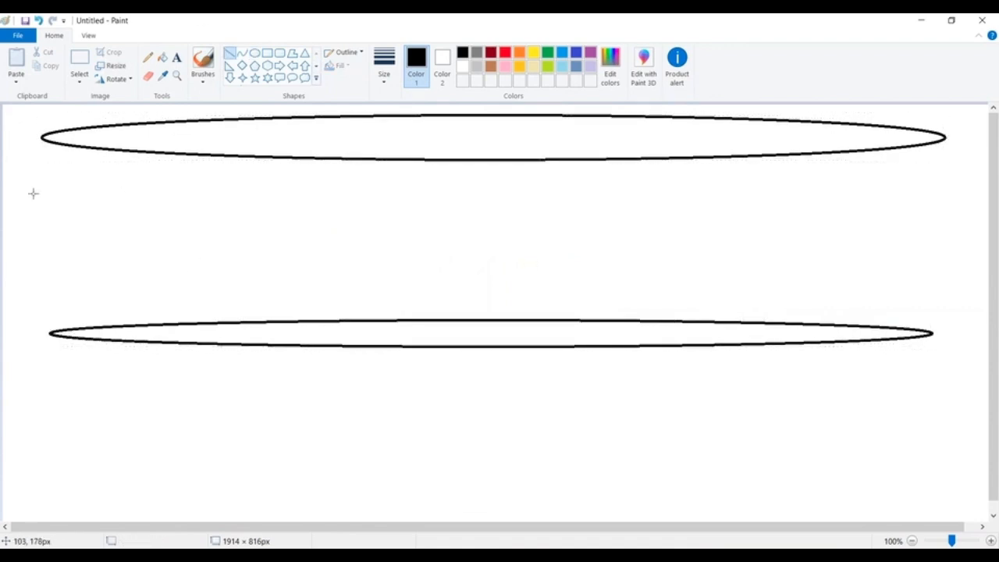
left_click_drag(39, 138, 49, 333)
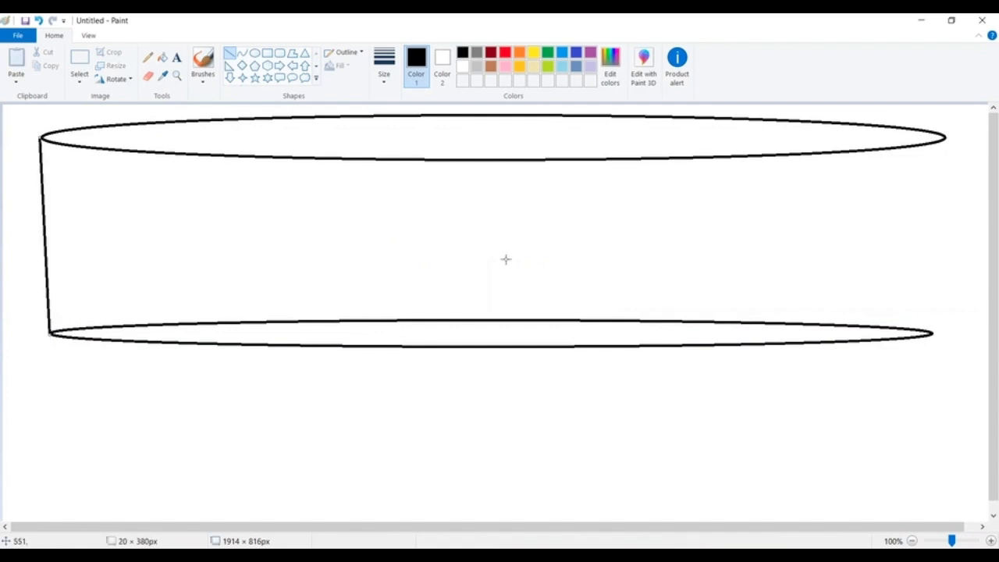
left_click_drag(945, 138, 930, 334)
Step: Draw a row of three rectangles inside the upper part of the cylinder to represent tables
left_click(267, 53)
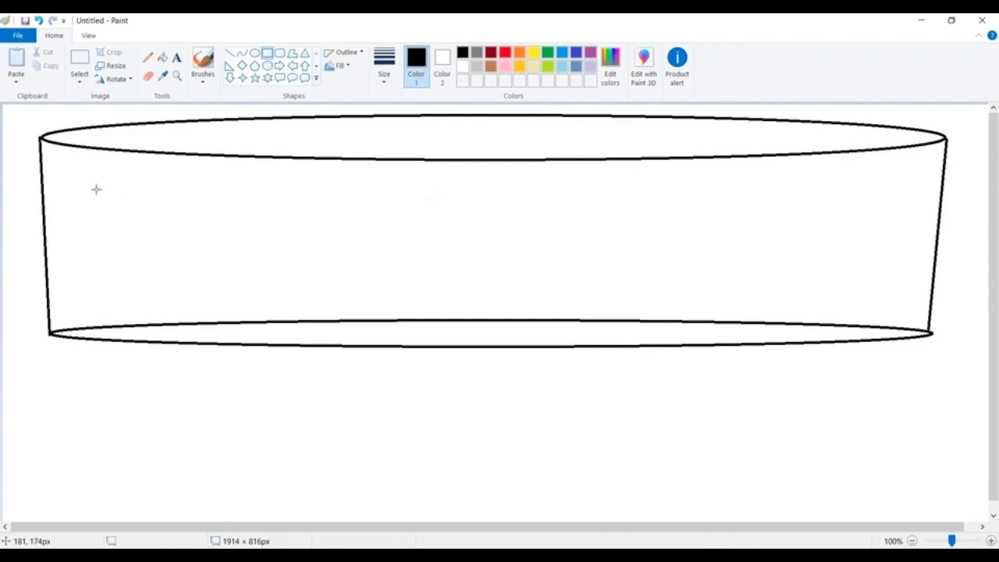
left_click_drag(98, 181, 250, 209)
mouse_move(357, 182)
left_mouse_down()
mouse_move(467, 209)
mouse_move(527, 207)
left_mouse_up()
left_click(681, 203)
left_click_drag(655, 185, 832, 212)
left_click(388, 234)
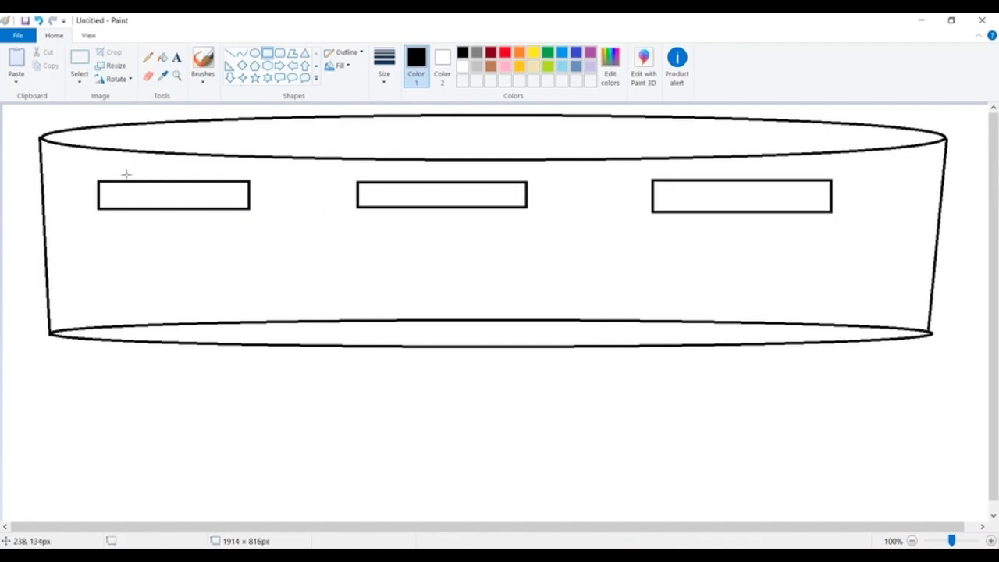
Step: Add the text label Employee above the first table rectangle in the cylinder
left_click(177, 57)
left_click(143, 160)
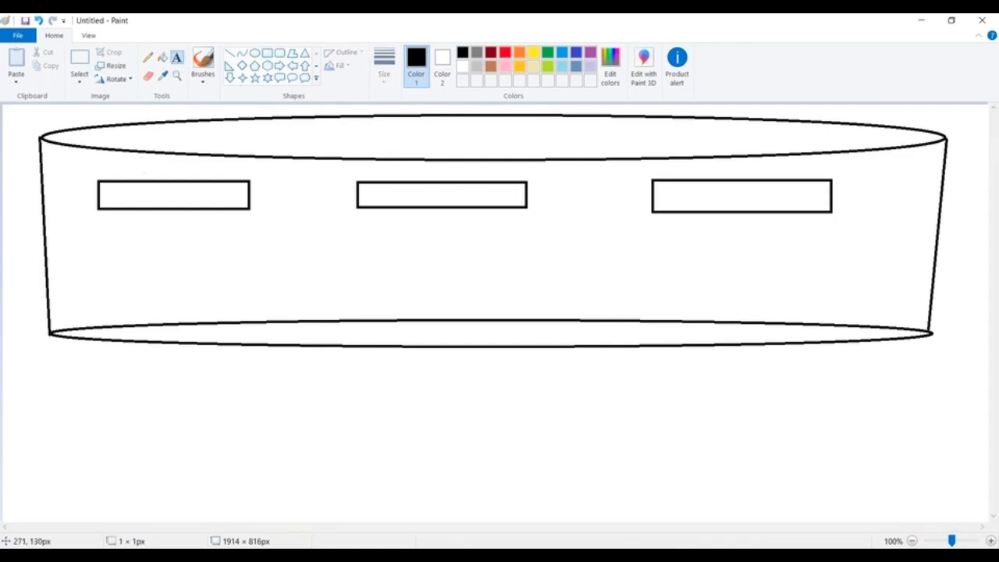
type("m")
key("BackSpace")
type("Em")
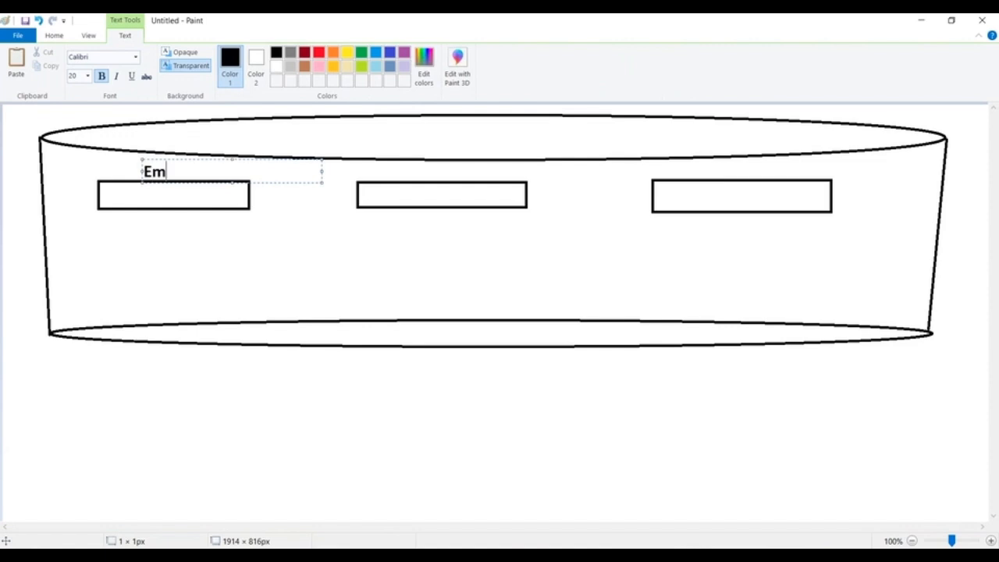
type("ployee")
left_click(437, 194)
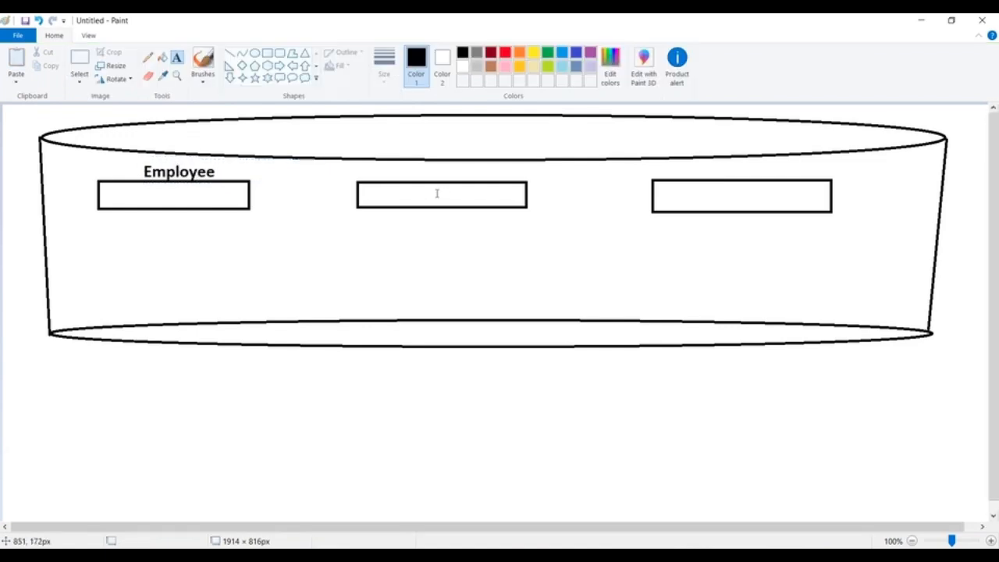
Step: Add the text label Invoice above the middle table rectangle
left_click(411, 161)
type("Invoice")
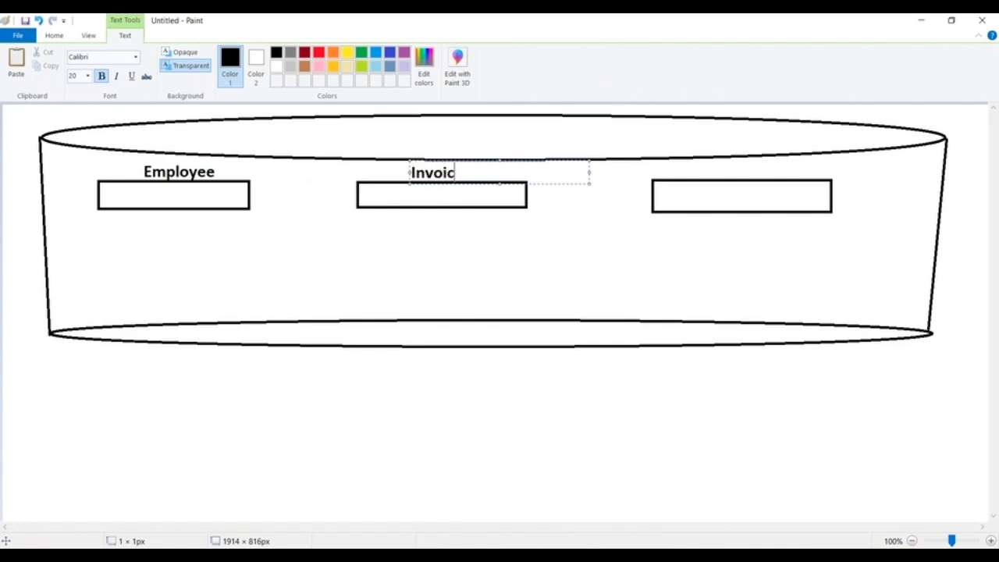
Step: Add the text label Payment above the third table rectangle
left_click(711, 154)
left_click(706, 161)
type("Payment")
left_click(498, 241)
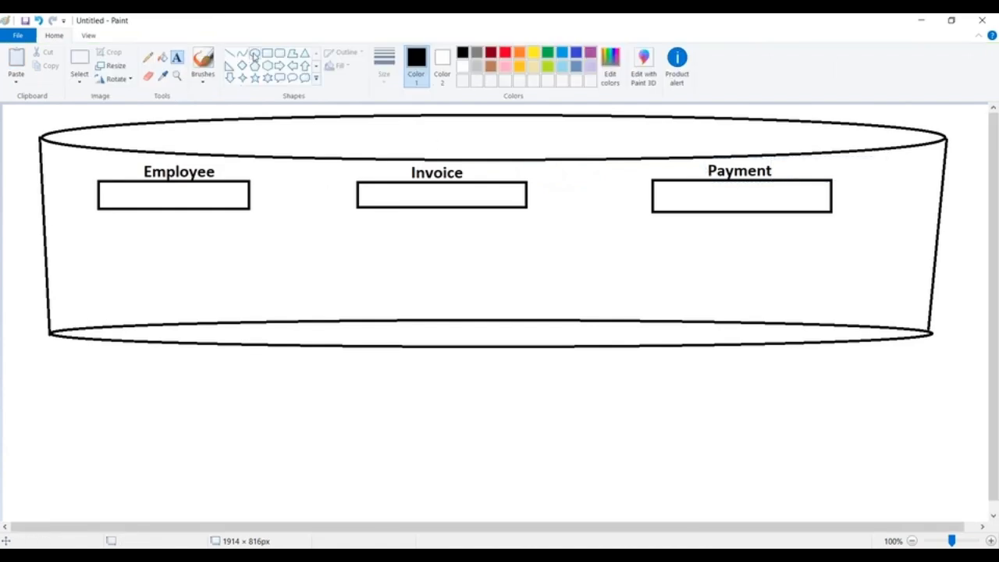
Step: Draw a person figure below the cylinder's left end, with a small ellipse as head and a rounded rectangle as body
left_click(254, 53)
left_click_drag(21, 365, 43, 382)
left_click(177, 366)
left_click(279, 54)
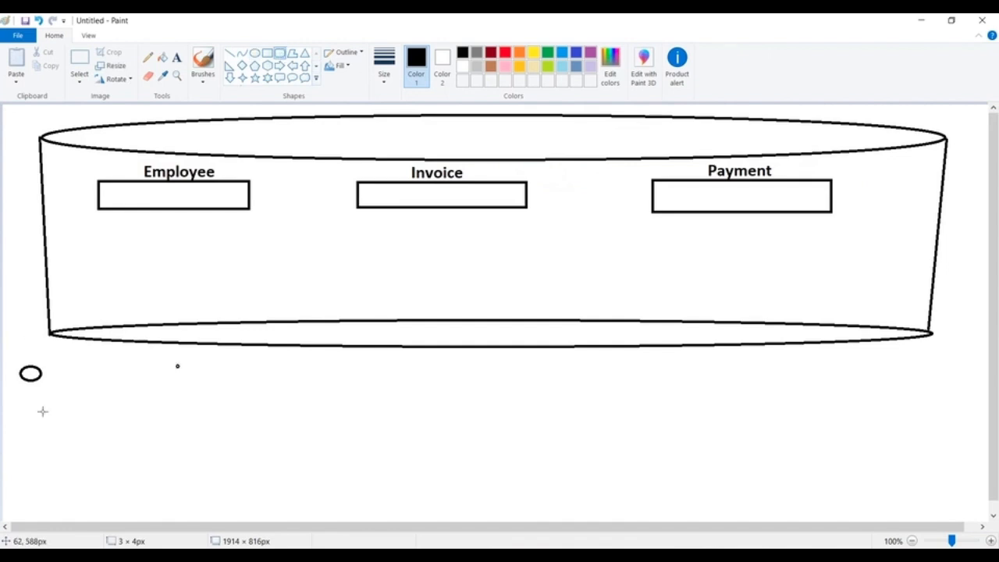
left_click_drag(15, 382, 51, 434)
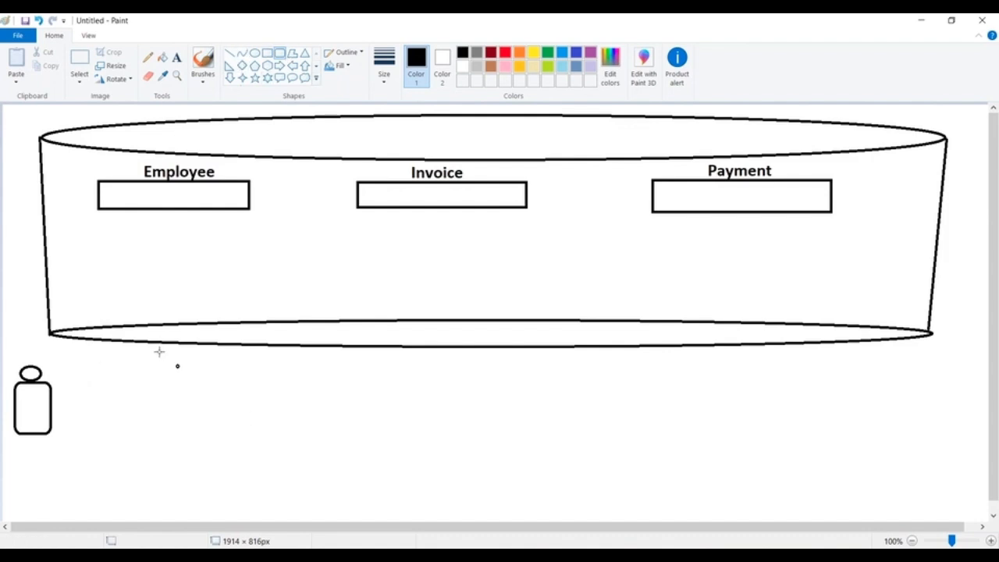
Step: Draw three small rounded rectangles in a row beneath the cylinder, one below each table
left_click_drag(153, 352, 222, 374)
left_click_drag(422, 356, 493, 377)
left_click_drag(745, 352, 814, 375)
Step: Draw straight lines connecting the person to the first rounded rectangle and each of the three tables to the rounded rectangle below it
left_click(230, 52)
left_click_drag(51, 392, 156, 361)
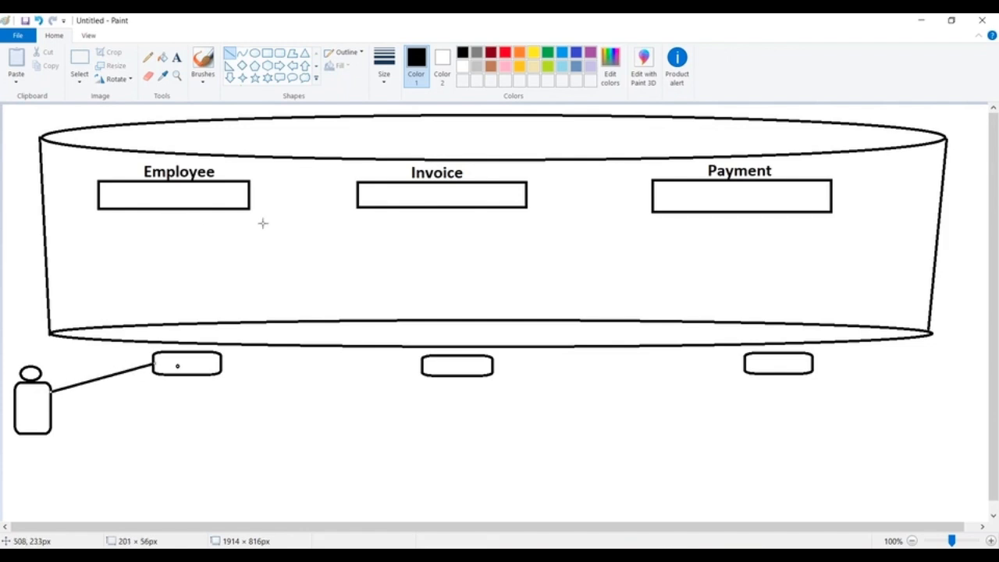
left_click_drag(248, 210, 194, 346)
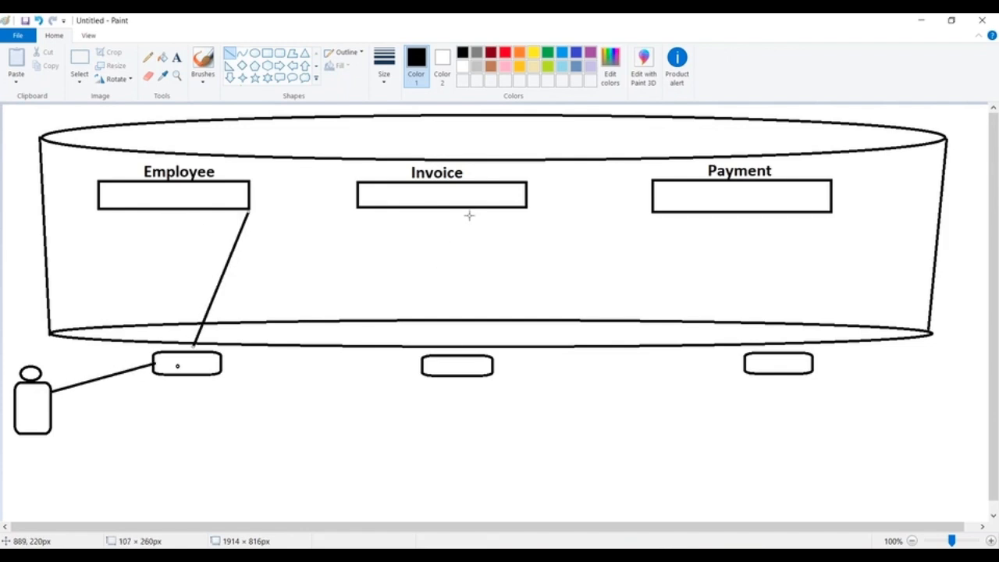
left_click_drag(481, 211, 461, 351)
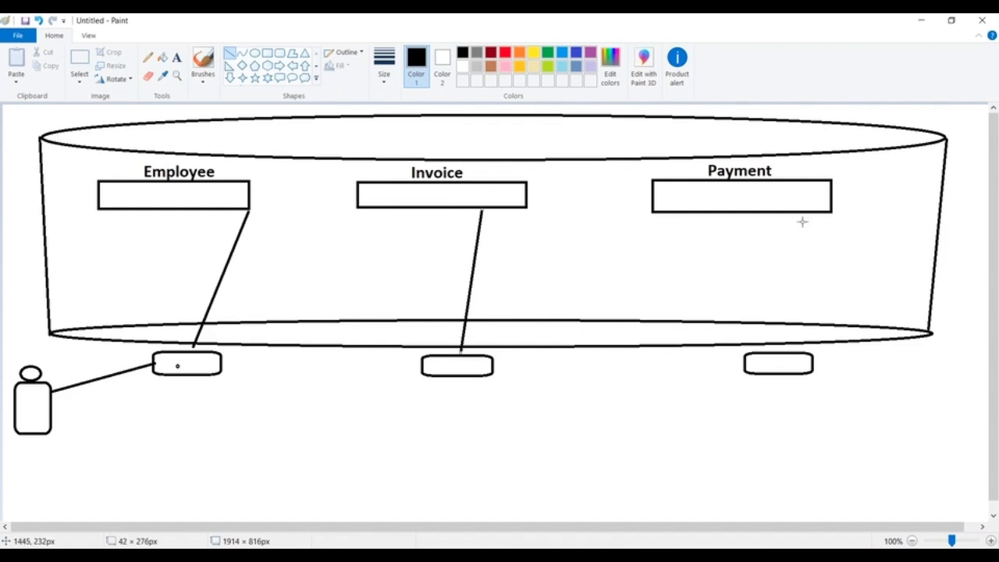
left_click_drag(831, 213, 778, 348)
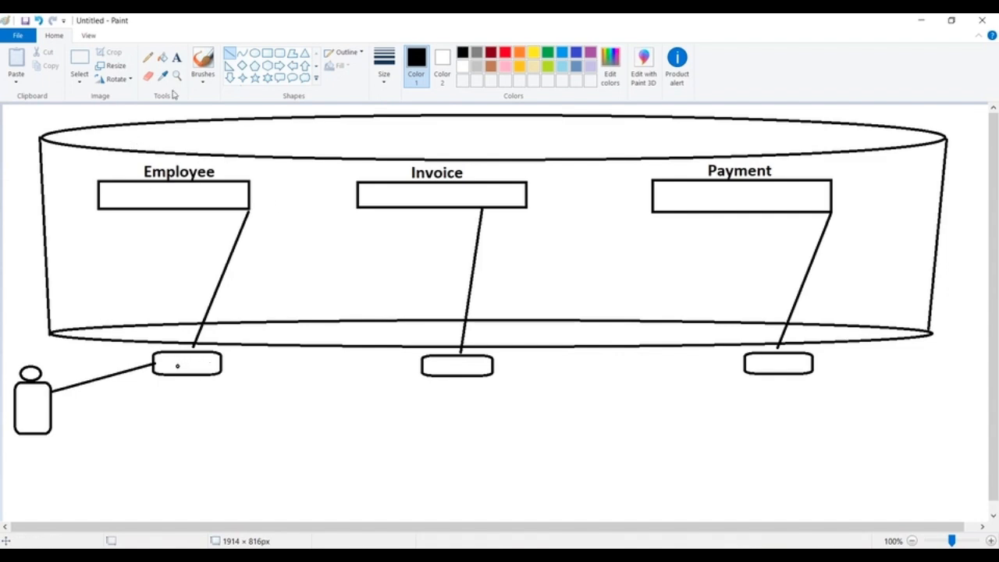
Step: Add the text label Employees on the first rounded rectangle beneath the cylinder
left_click(177, 57)
left_click(159, 362)
type("Employees")
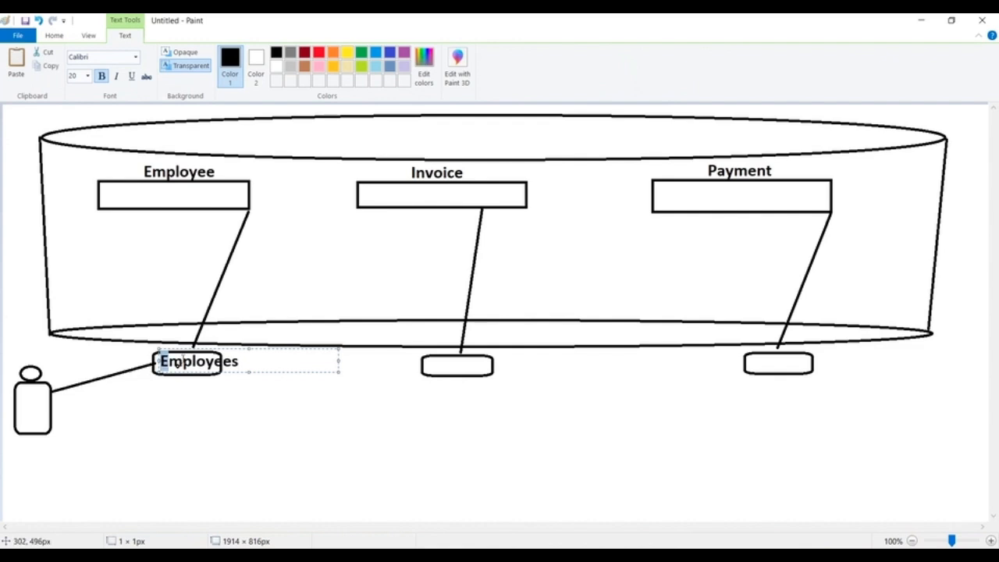
left_click_drag(160, 362, 263, 361)
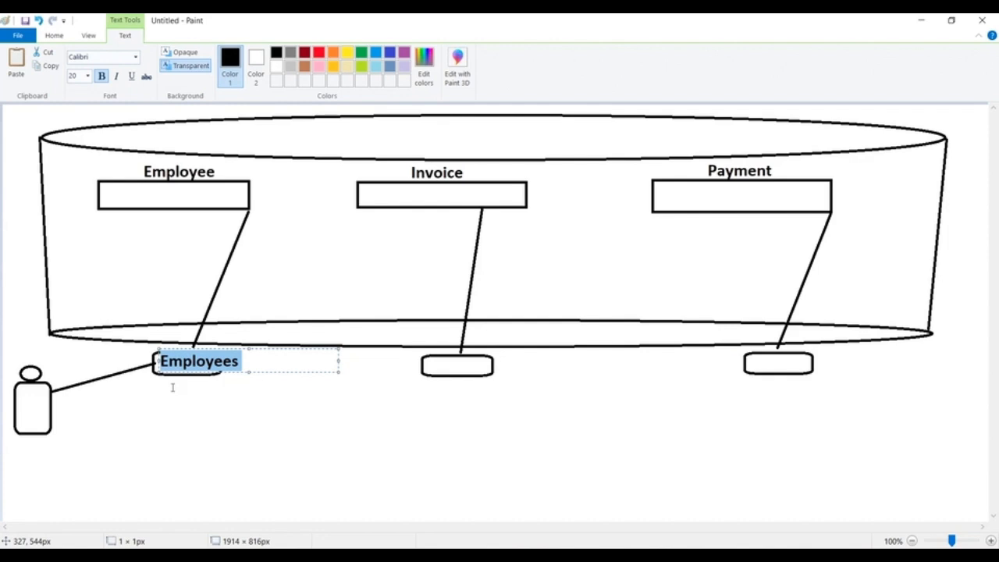
left_click(310, 487)
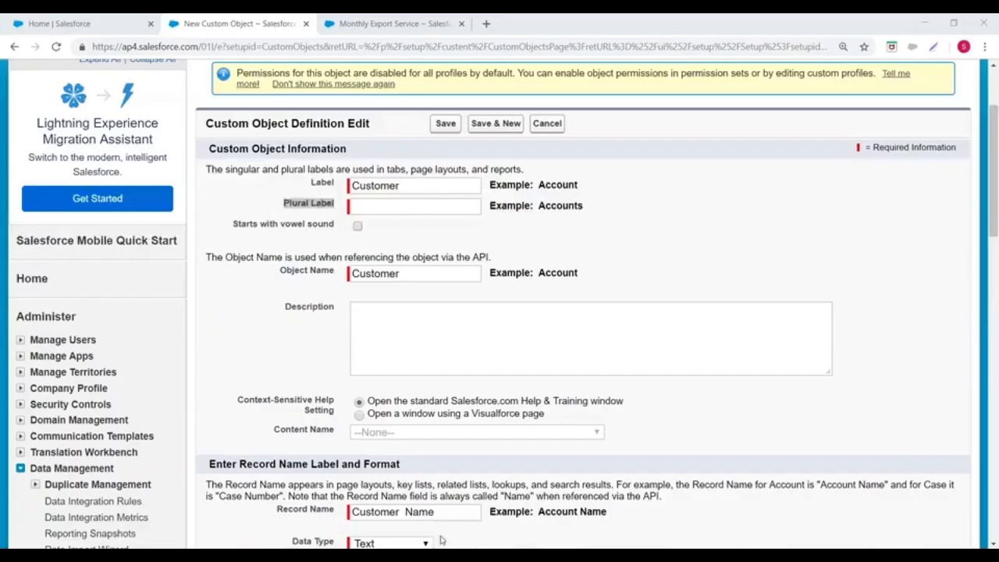
Step: Switch to Salesforce in the browser and open the Sales app in a new tab from the Monthly Export Service page's app list
left_click_drag(284, 203, 334, 203)
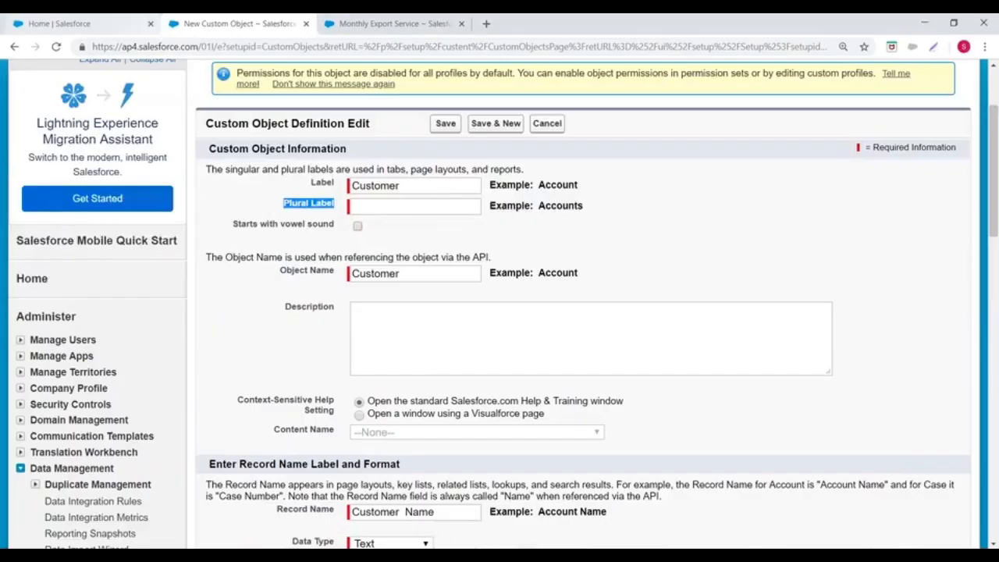
scroll(52, 114, "up", 2)
left_click(78, 23)
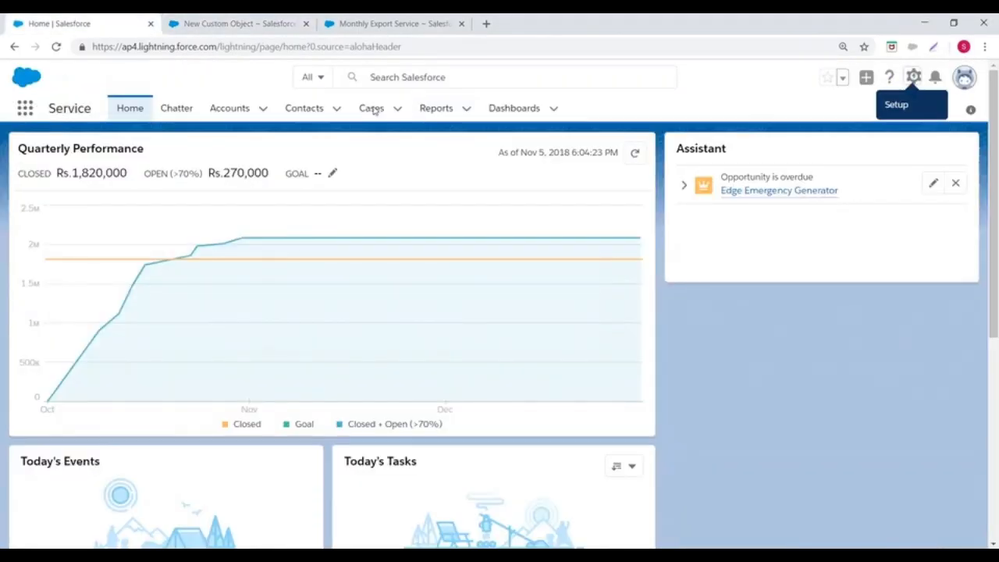
left_click(379, 23)
scroll(500, 81, "up", 3)
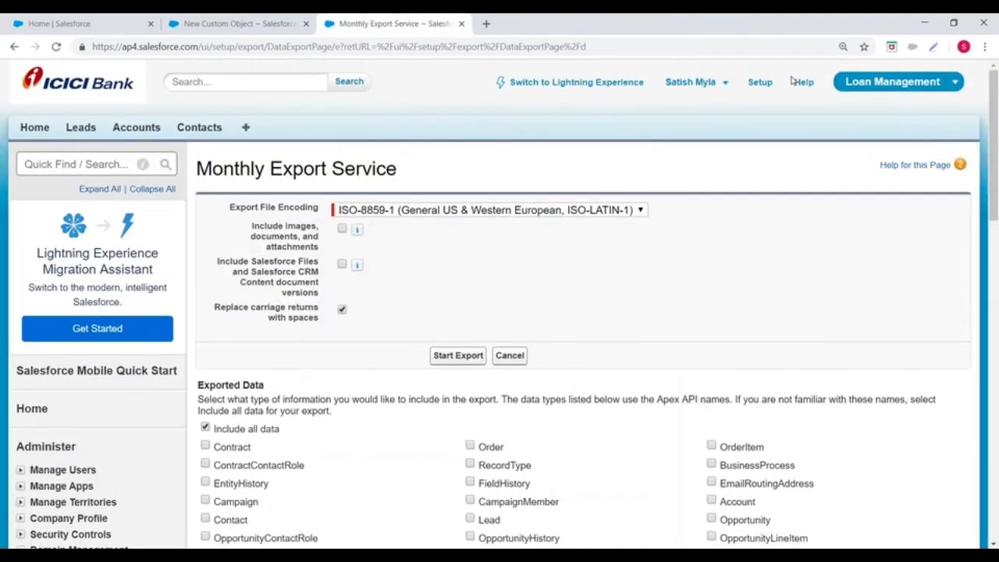
left_click(903, 88)
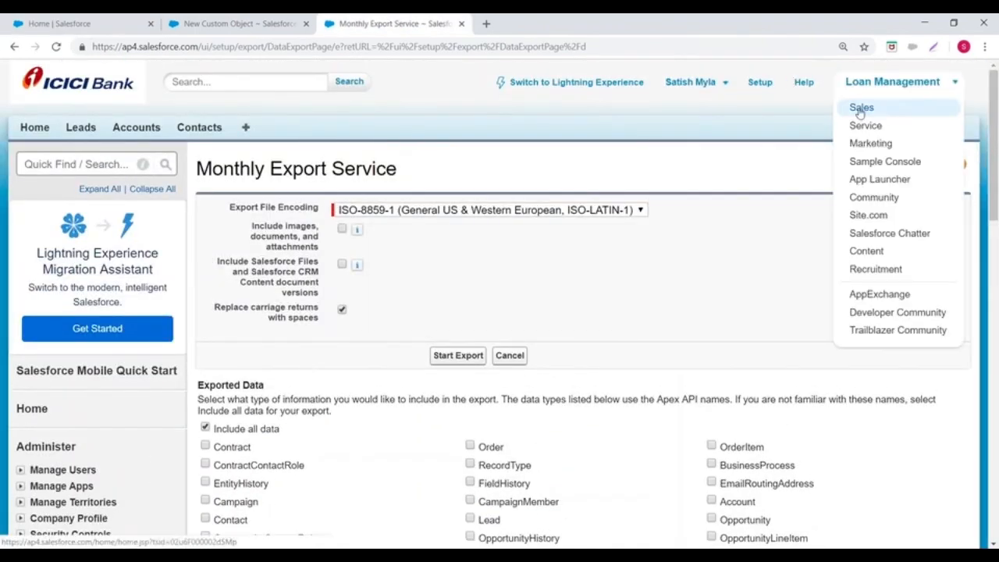
right_click(862, 107)
left_click(862, 118)
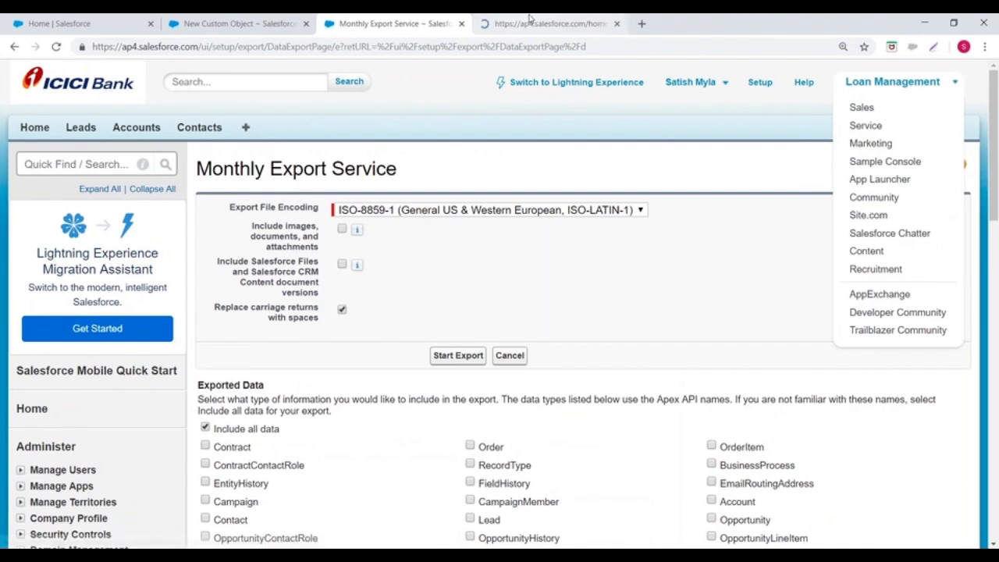
left_click(515, 24)
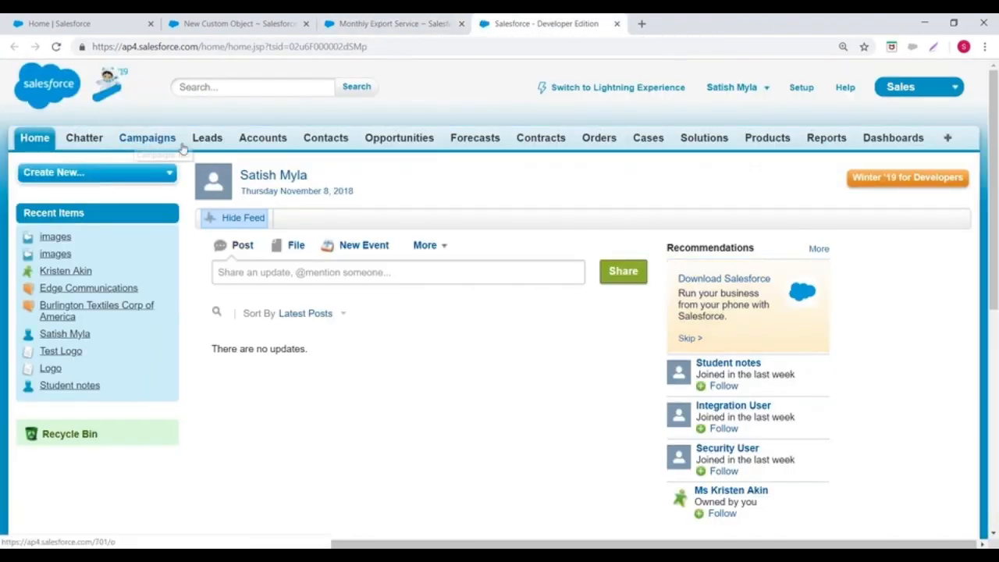
Step: Examine the names of the object tabs in the Sales app, such as Leads, Accounts, Contacts and Opportunities
scroll(546, 148, "up", 4)
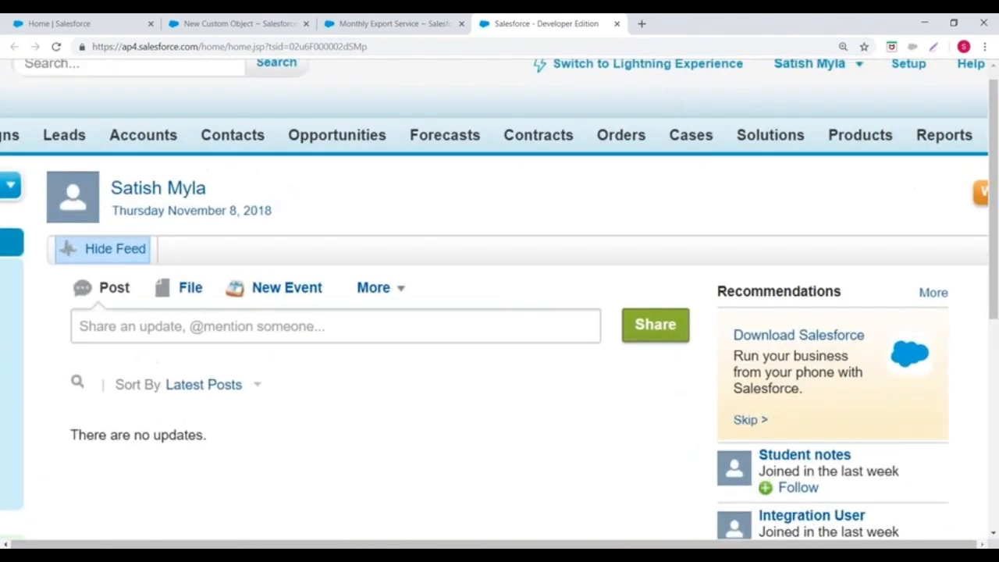
scroll(547, 148, "down", 2)
scroll(203, 62, "up", 3)
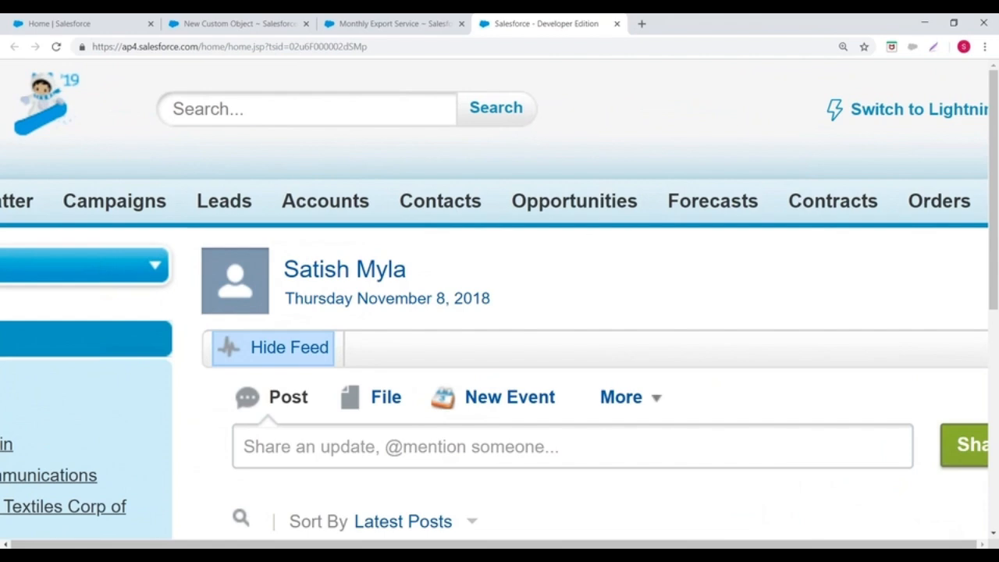
scroll(495, 306, "right", 5)
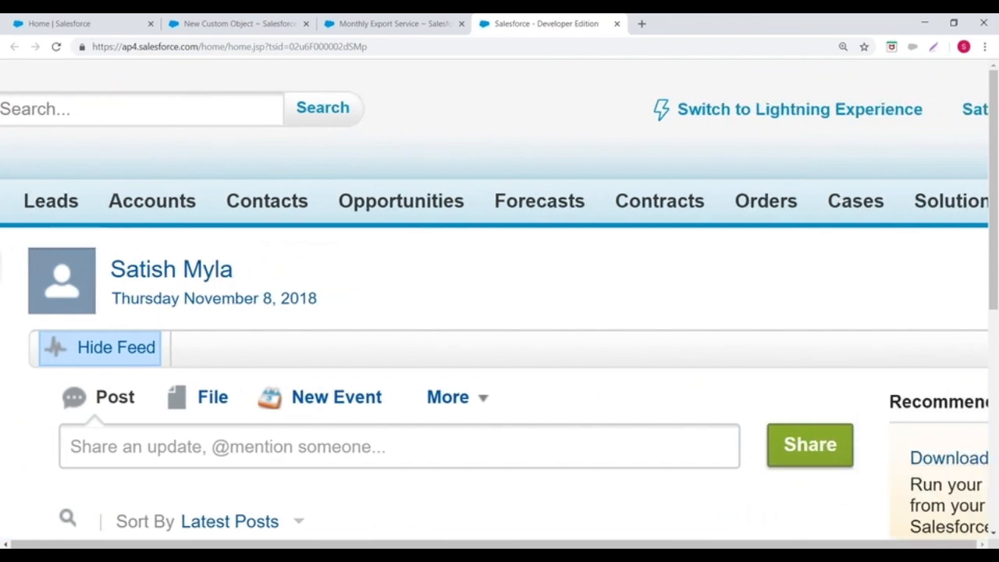
left_click(400, 446)
scroll(495, 306, "left", 2)
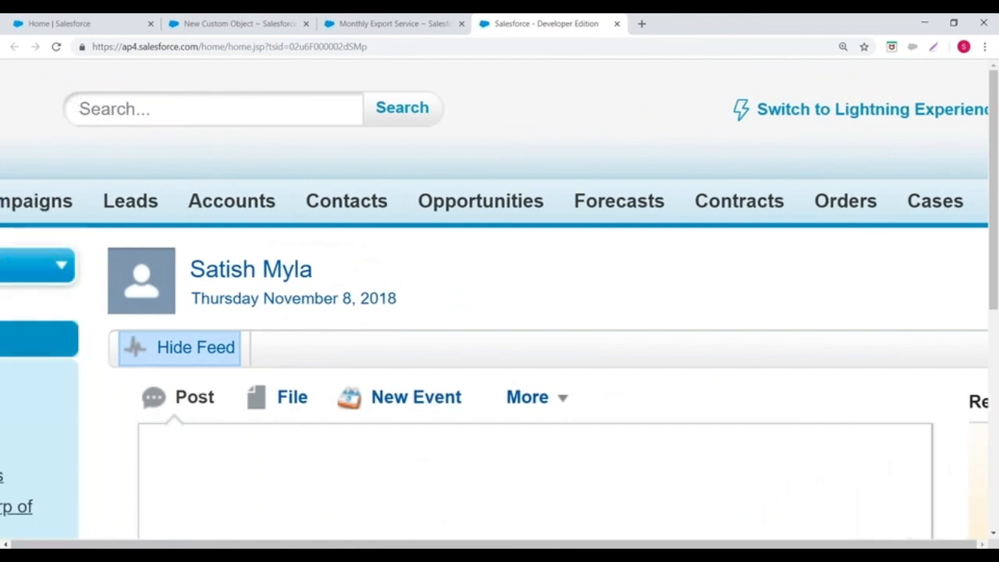
scroll(209, 207, "up", 5)
scroll(254, 173, "up", 1)
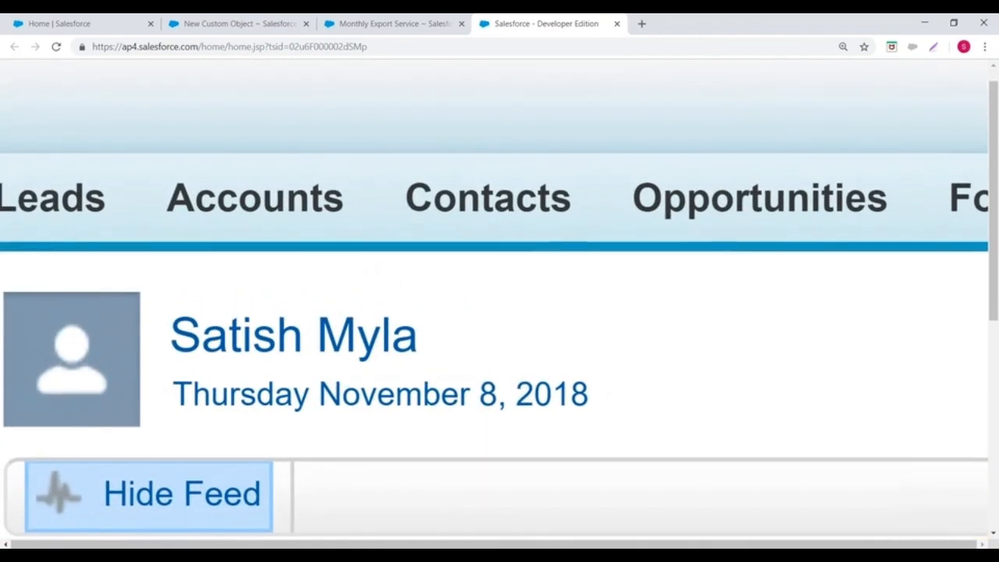
scroll(201, 265, "down", 5)
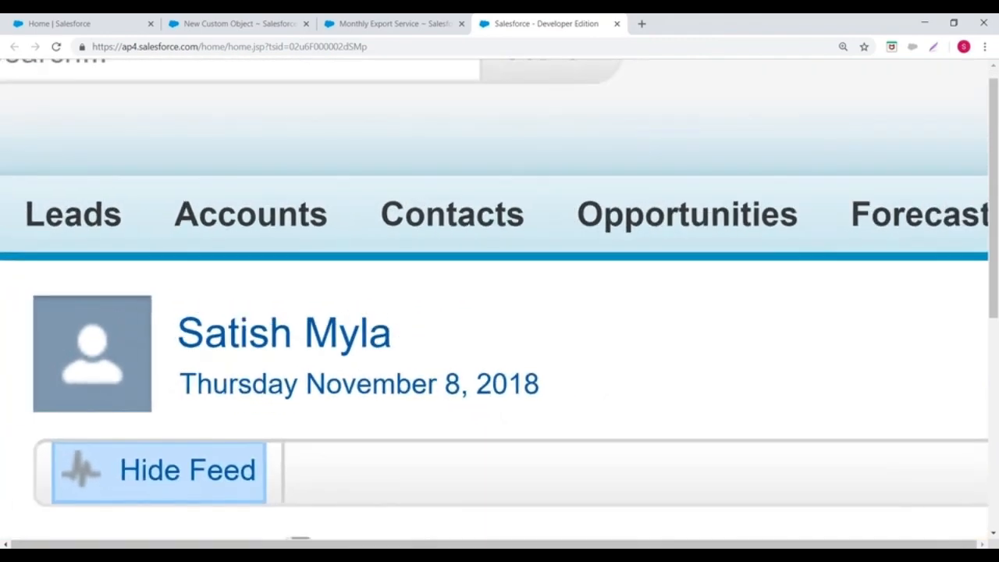
scroll(374, 234, "up", 5)
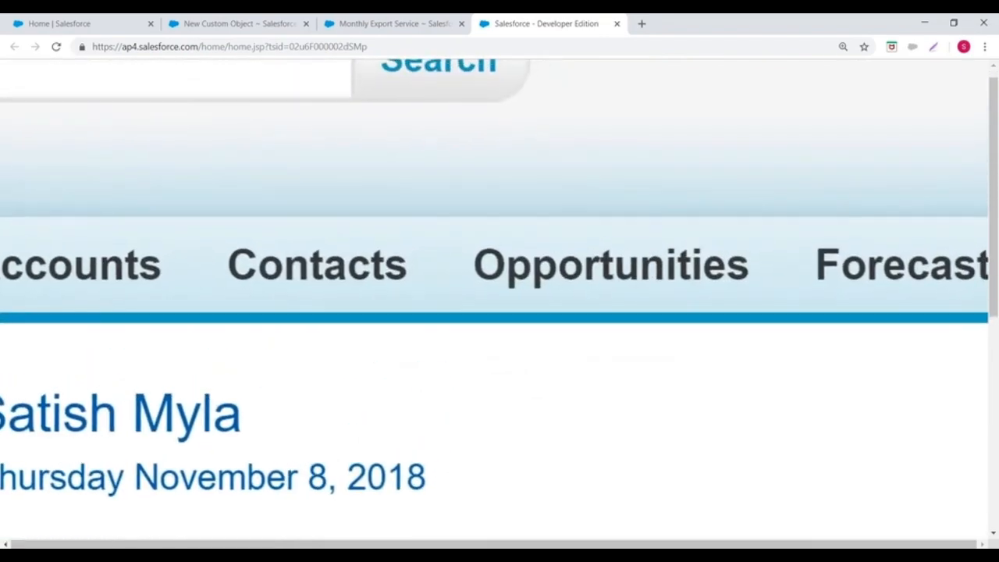
scroll(176, 145, "down", 5)
scroll(370, 204, "up", 4)
scroll(374, 234, "up", 2)
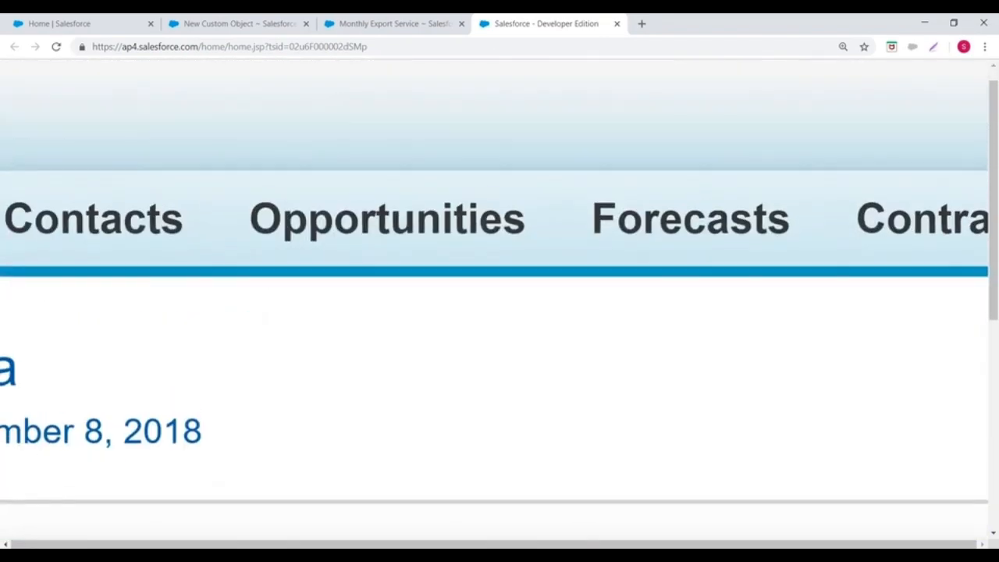
scroll(374, 234, "down", 5)
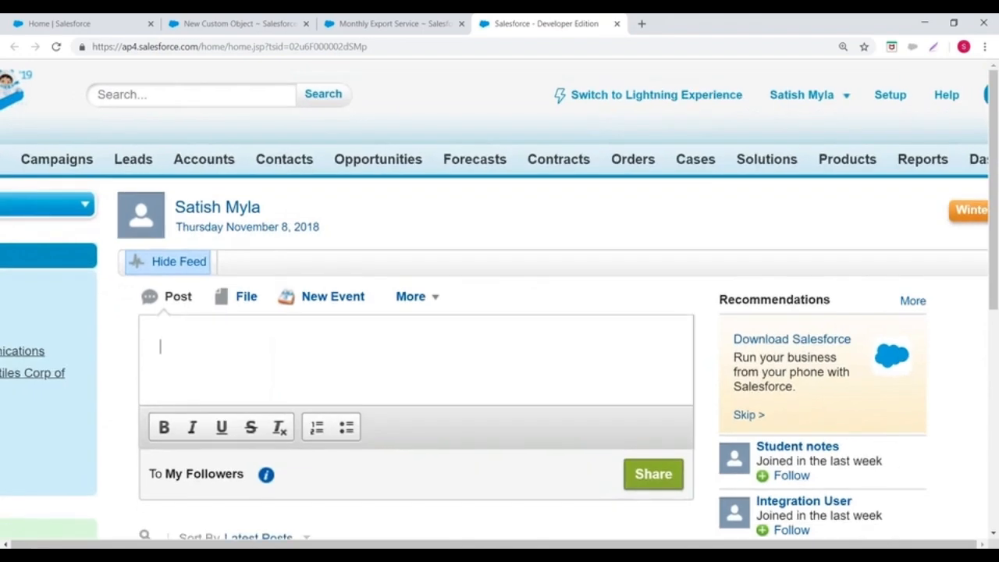
scroll(499, 312, "down", 3)
Step: Close the Monthly Export Service page and enter Customers as the plural label of the new custom object
left_click(410, 26)
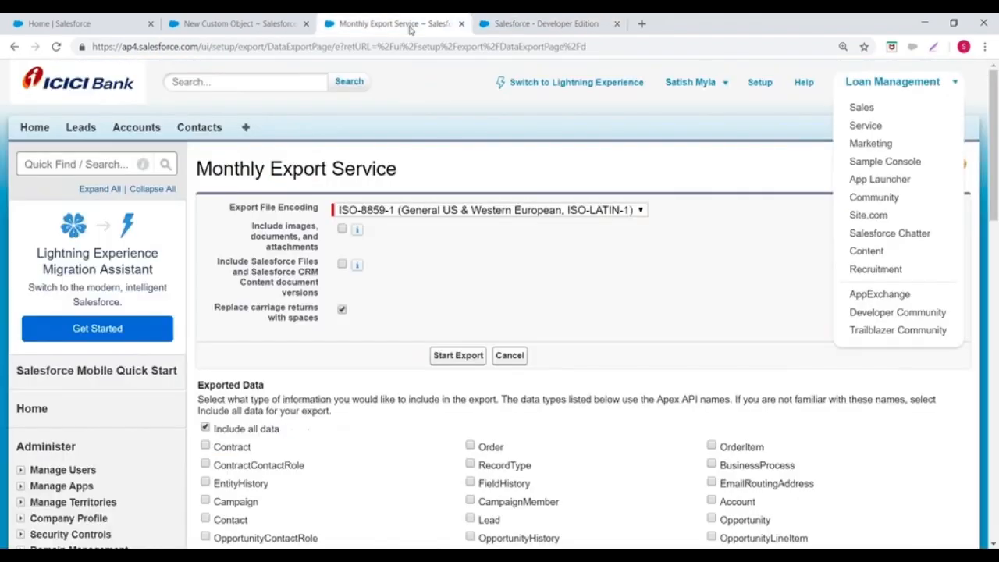
left_click(463, 24)
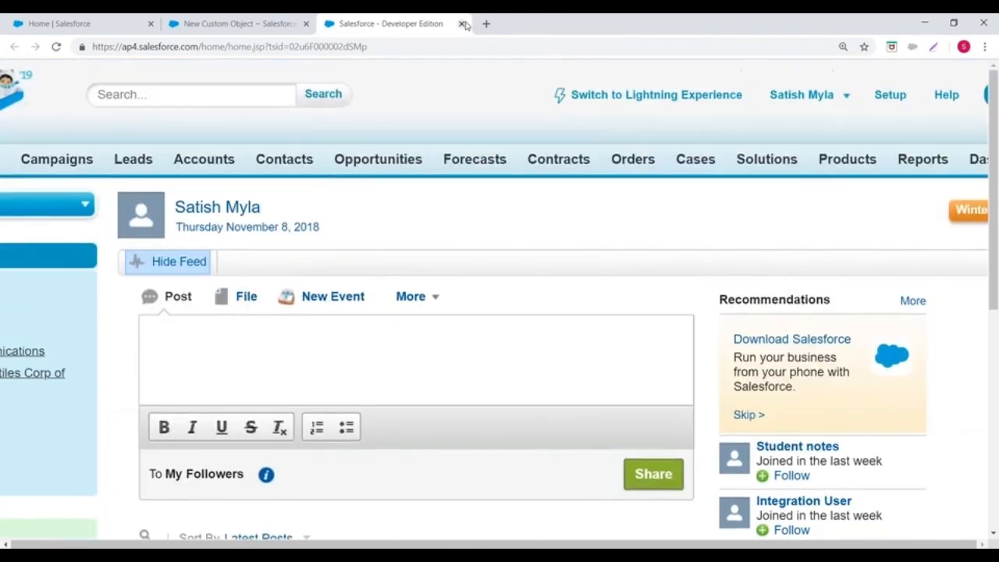
left_click(257, 25)
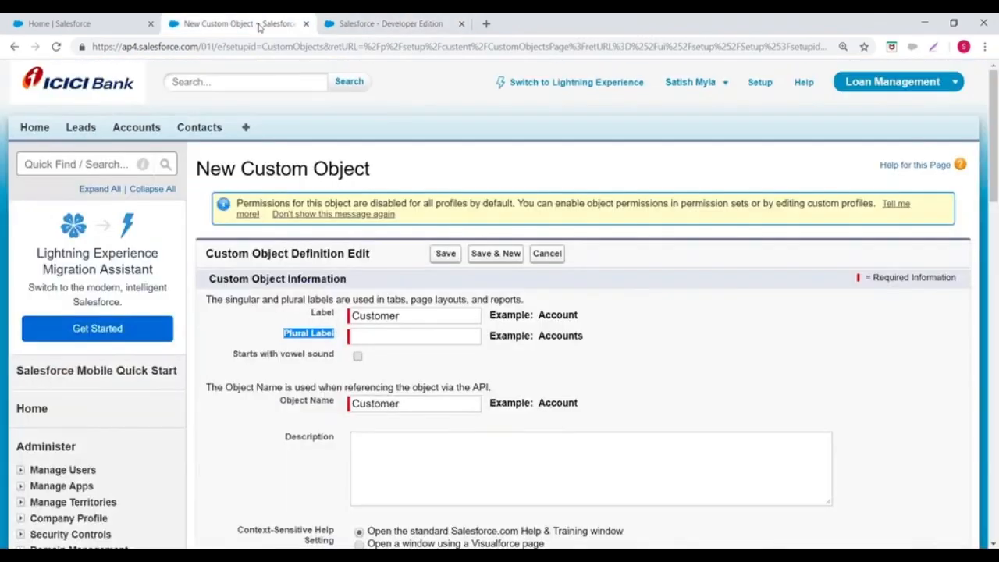
scroll(260, 28, "up", 4)
scroll(260, 28, "down", 1)
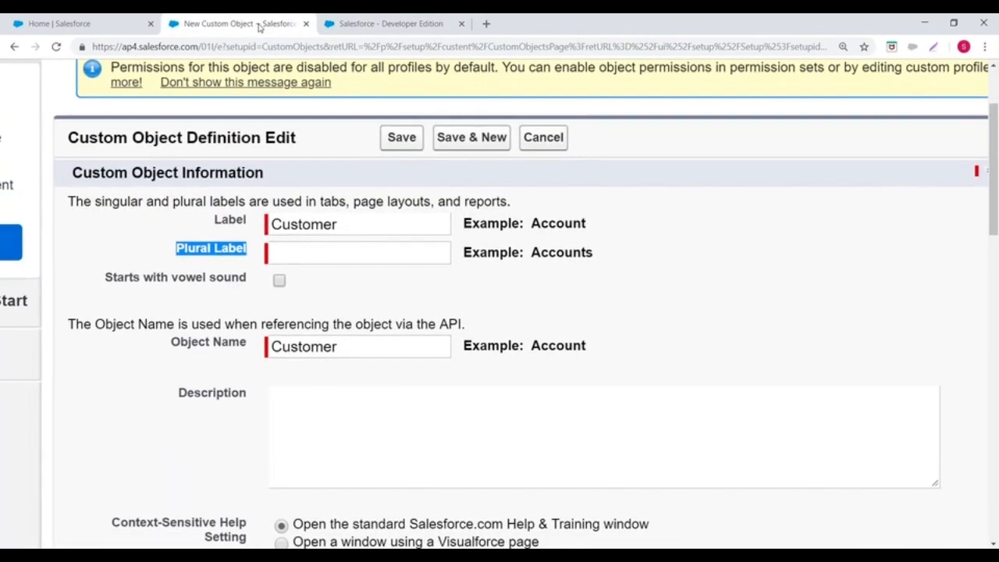
left_click(309, 251)
type("Customers")
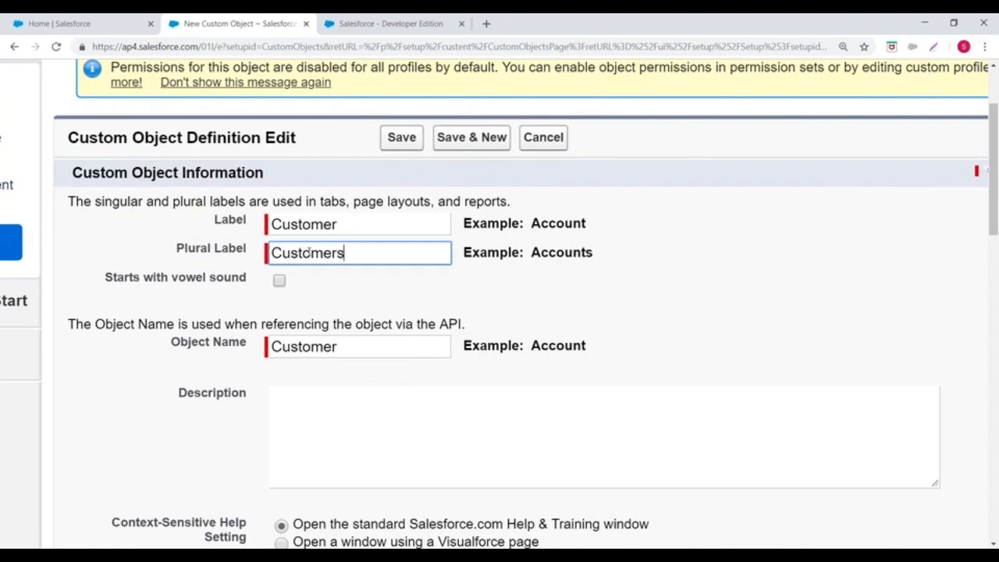
Step: Replace the custom object's plural label with ABC as a trial
key("BackSpace")
key("BackSpace")
key("BackSpace")
key("BackSpace")
key("BackSpace")
key("BackSpace")
key("BackSpace")
key("BackSpace")
key("BackSpace")
type("ABC")
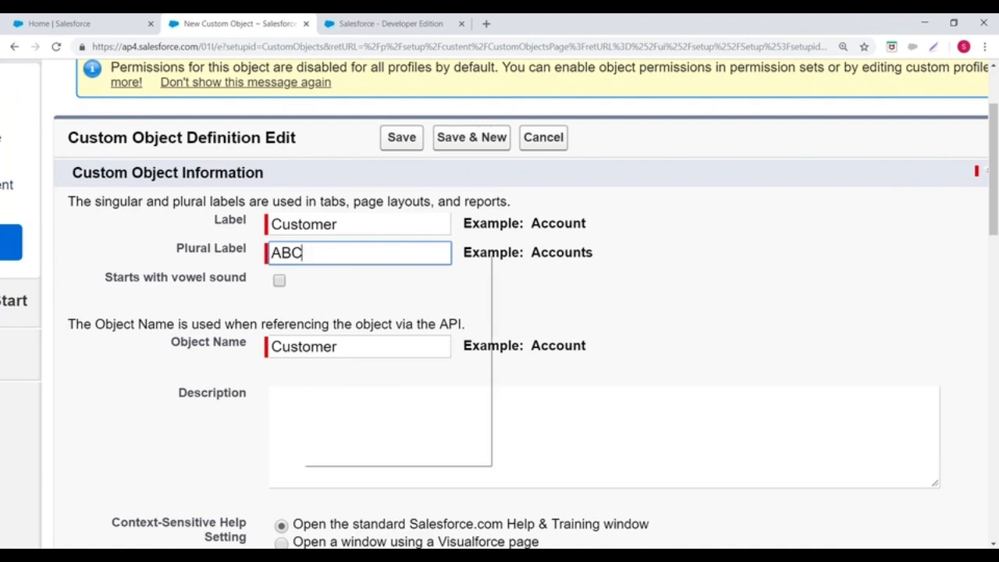
right_click(303, 253)
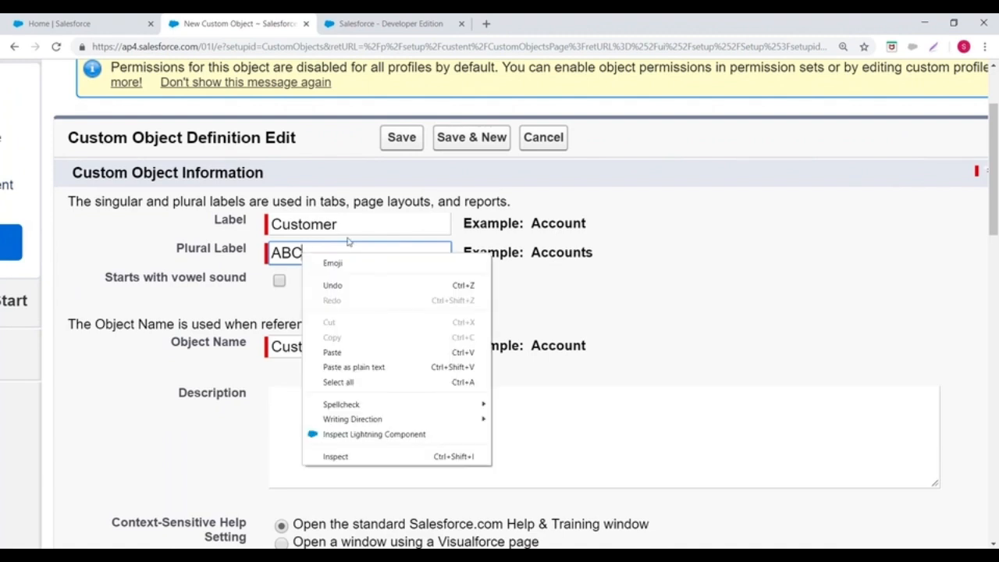
left_click(754, 256)
Step: Replace the trial text ABC in the plural label with Customers
left_click(346, 253)
key("BackSpace")
key("BackSpace")
key("BackSpace")
type("Customers")
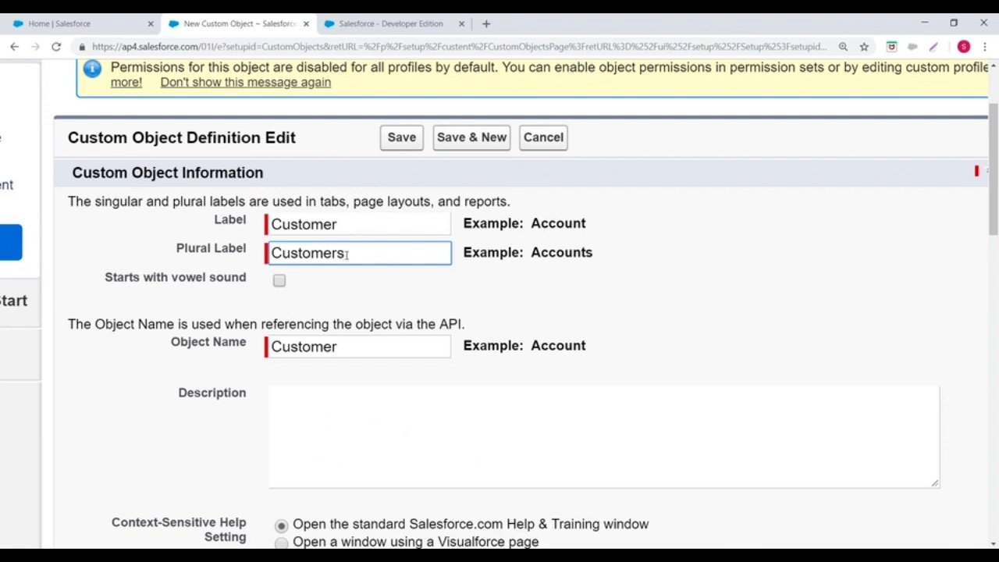
Step: Enter "Customer Data is stored in this object" as the description of the new custom object
scroll(346, 255, "down", 3)
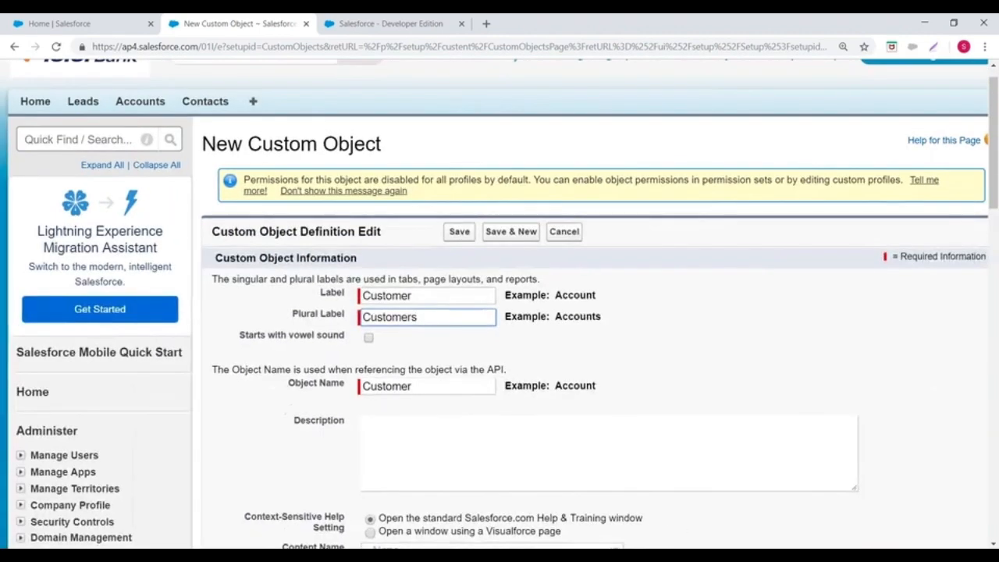
scroll(500, 304, "down", 3)
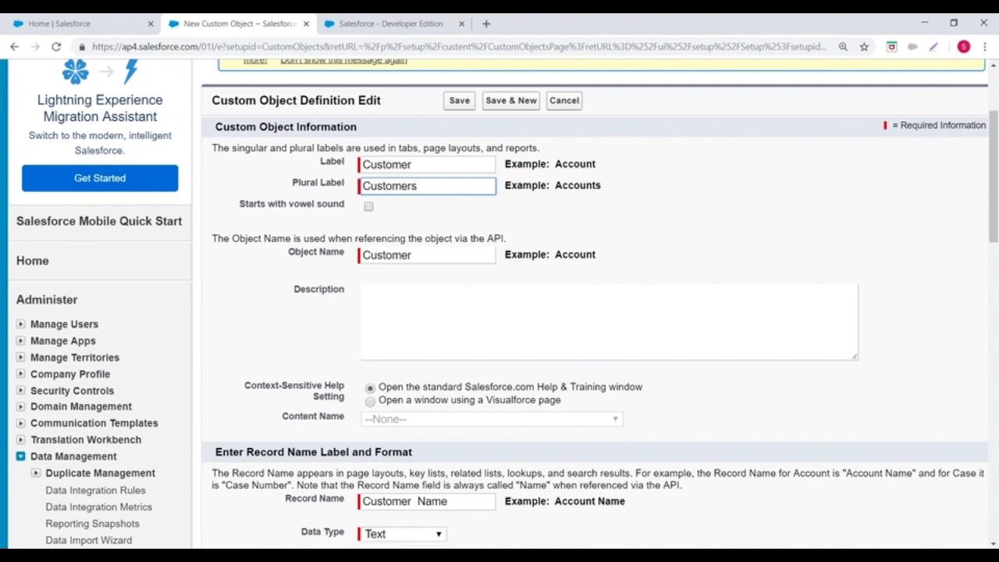
scroll(620, 398, "down", 3)
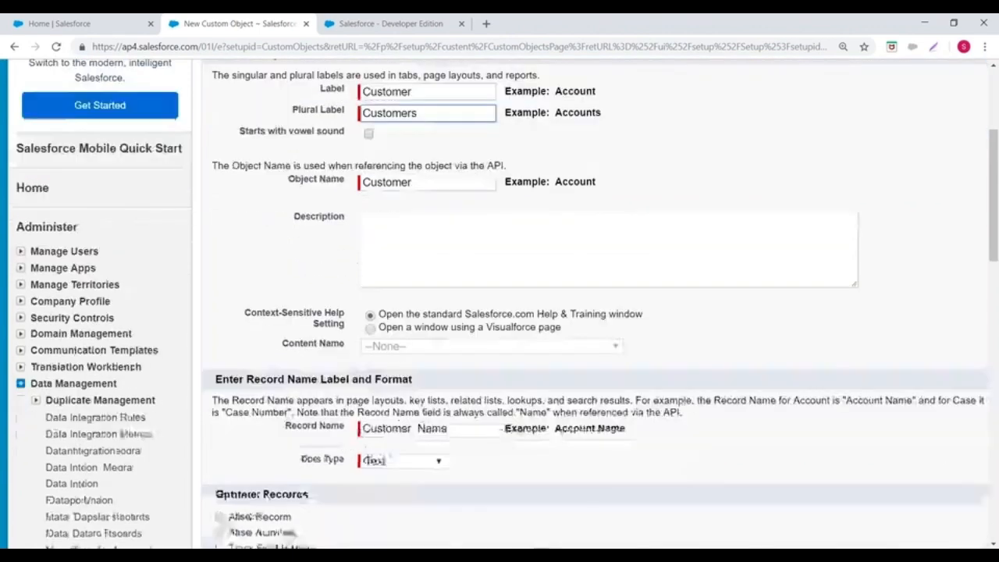
scroll(627, 218, "up", 1)
scroll(628, 218, "up", 1)
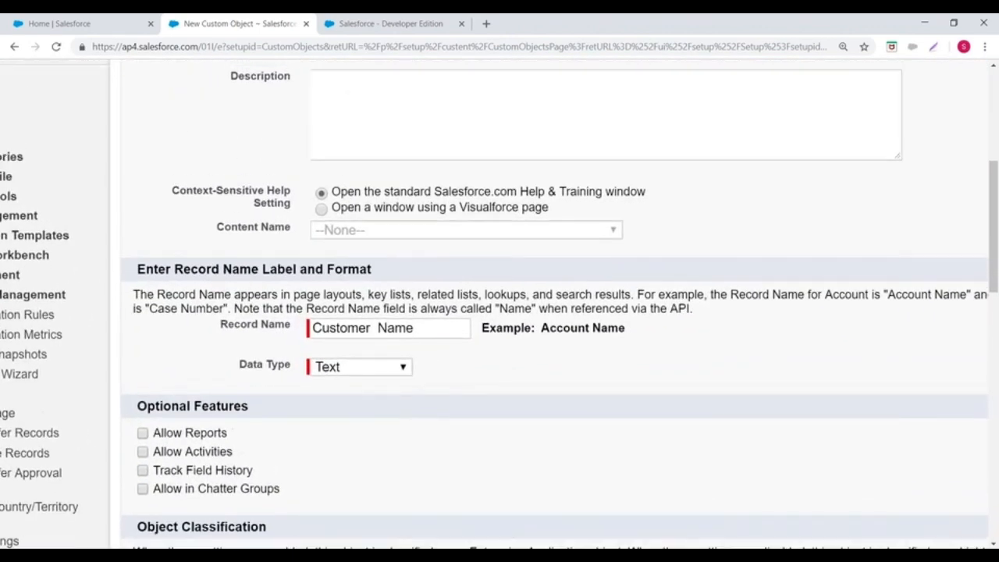
scroll(628, 218, "down", 1)
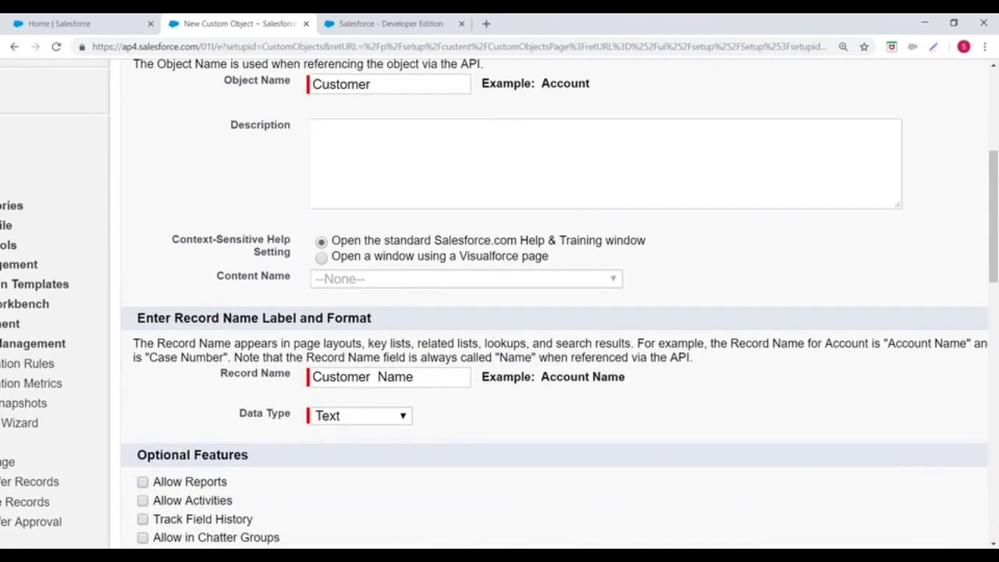
left_click(404, 129)
type("Customer Data is stored in this object")
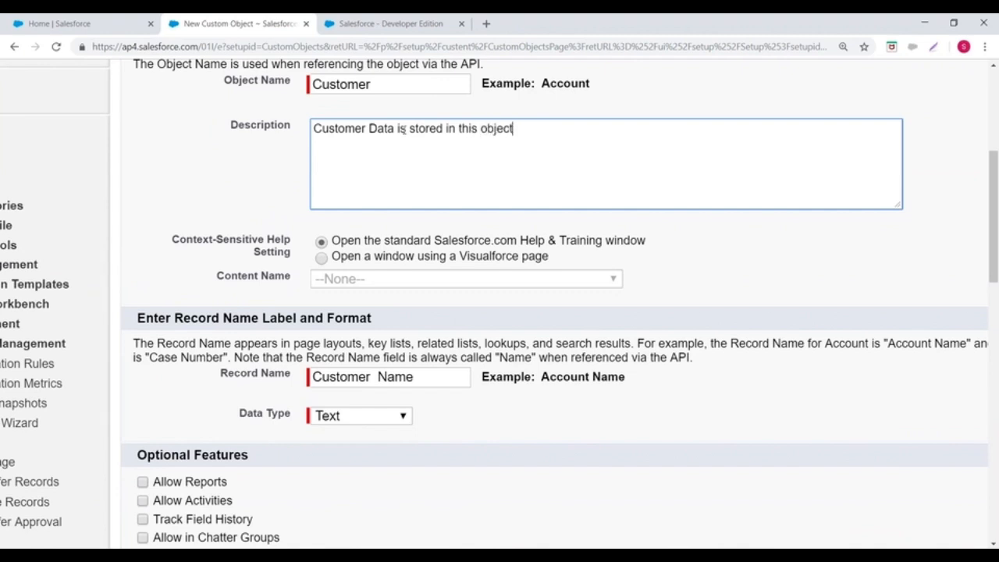
Step: Close the extra Home page and open the help article for the Accounts object from its home page in the Sales app
scroll(229, 185, "down", 1)
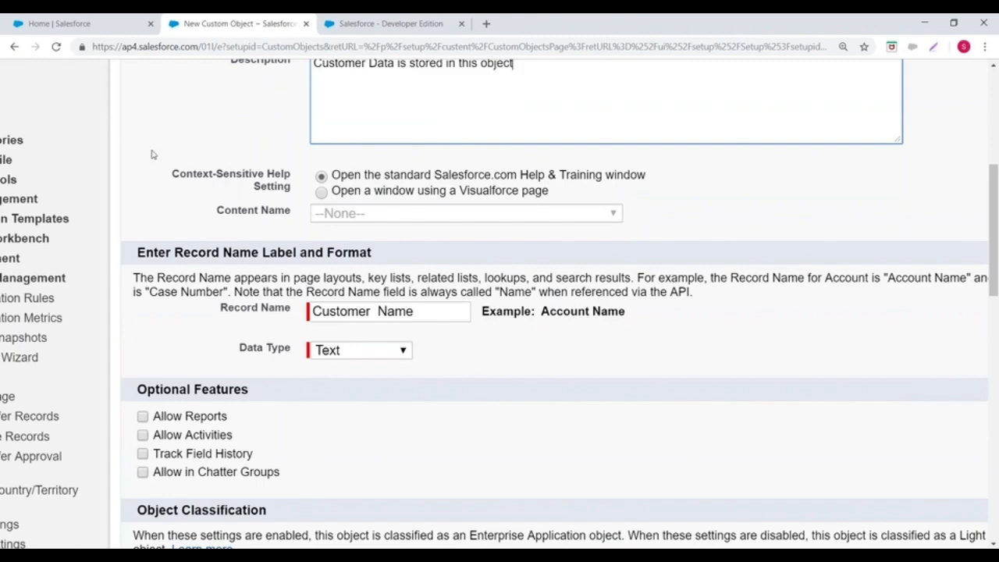
left_click(32, 22)
left_click(151, 25)
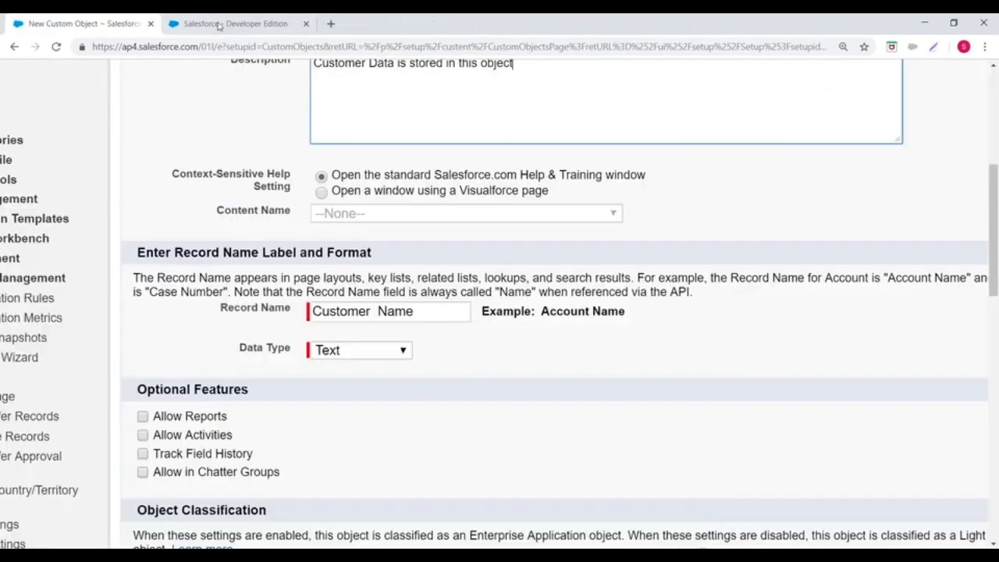
left_click(234, 23)
scroll(856, 139, "down", 3)
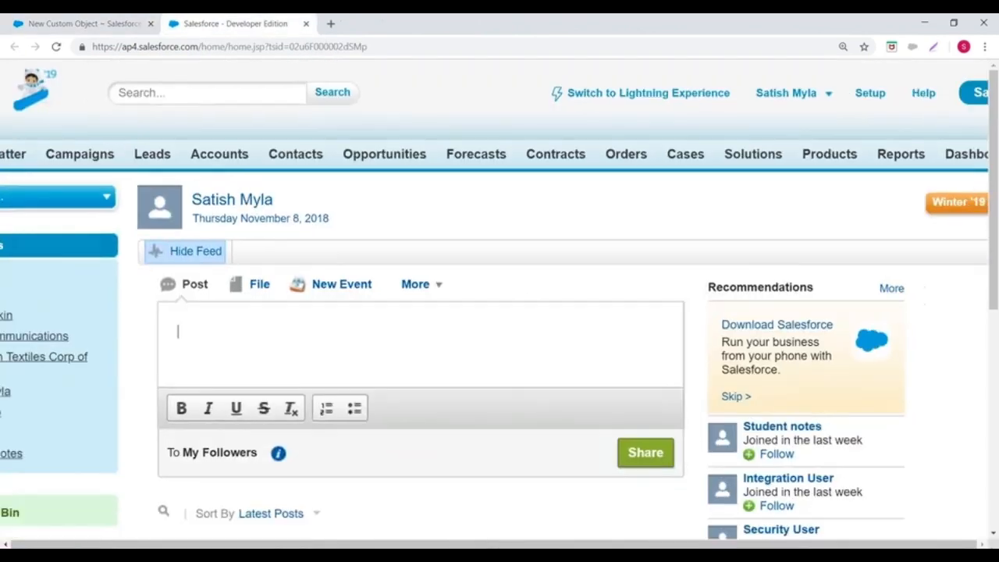
left_click(250, 138)
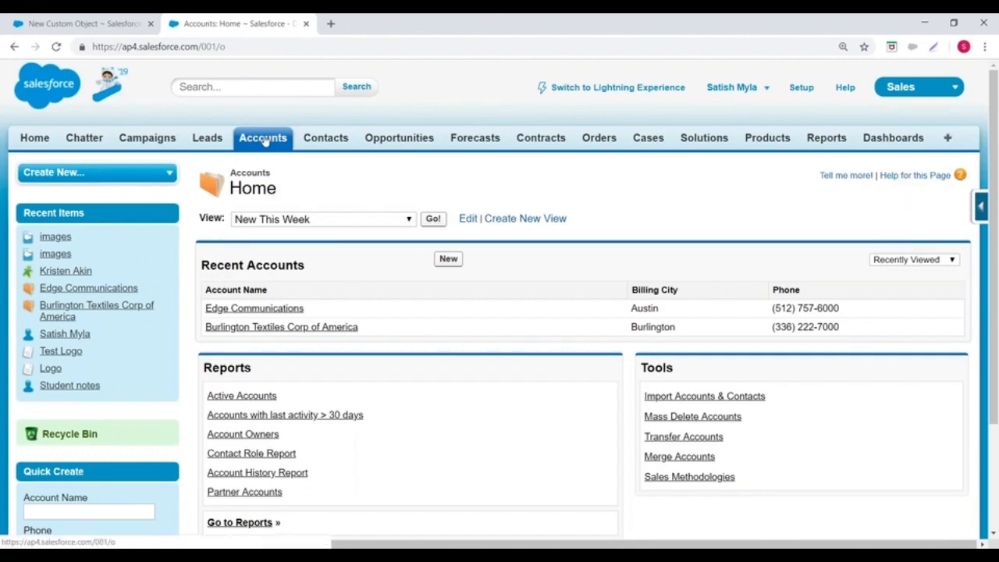
left_click(911, 177)
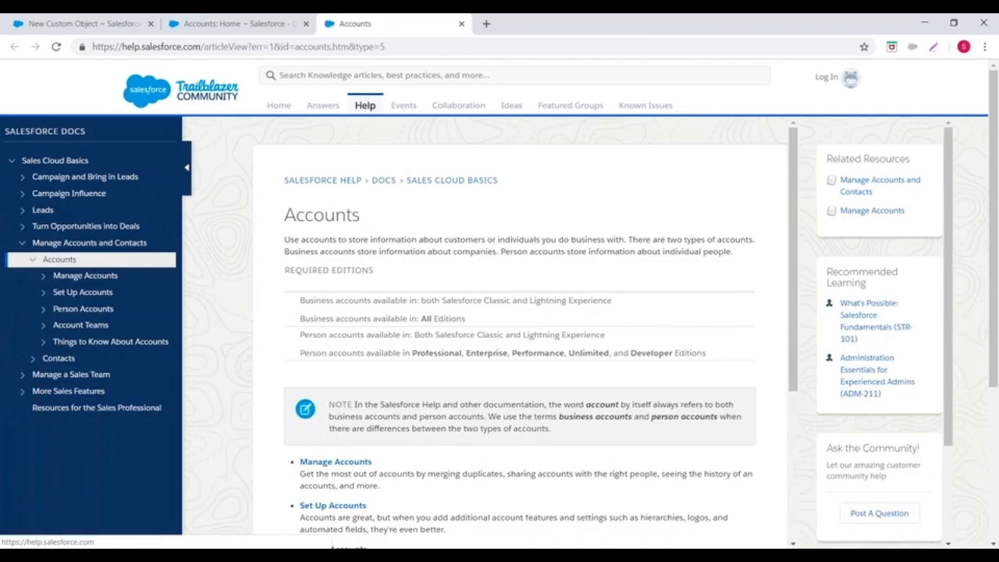
left_click(664, 31)
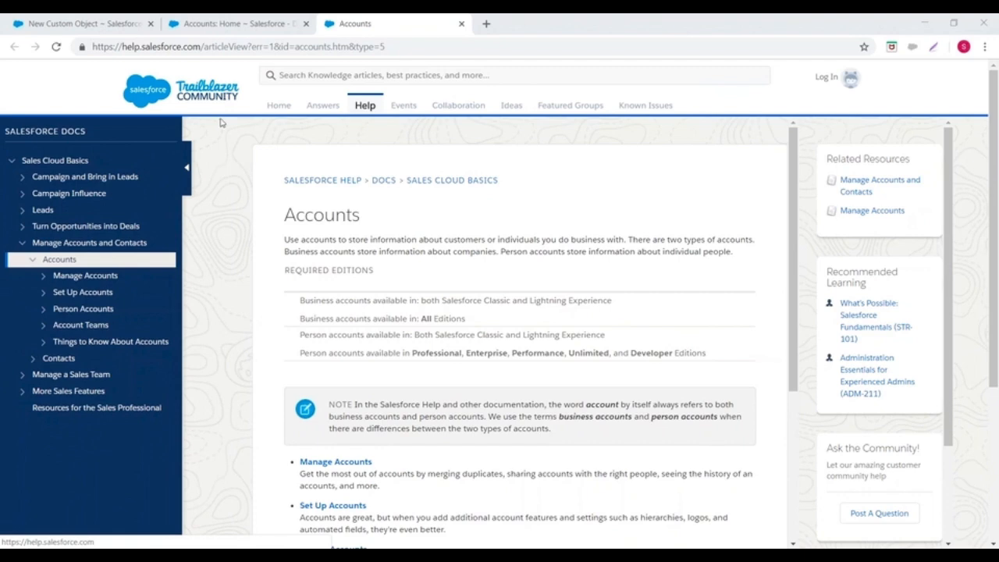
Step: Open the home page of the Contacts object and locate its page help link
left_click(220, 26)
left_click(332, 146)
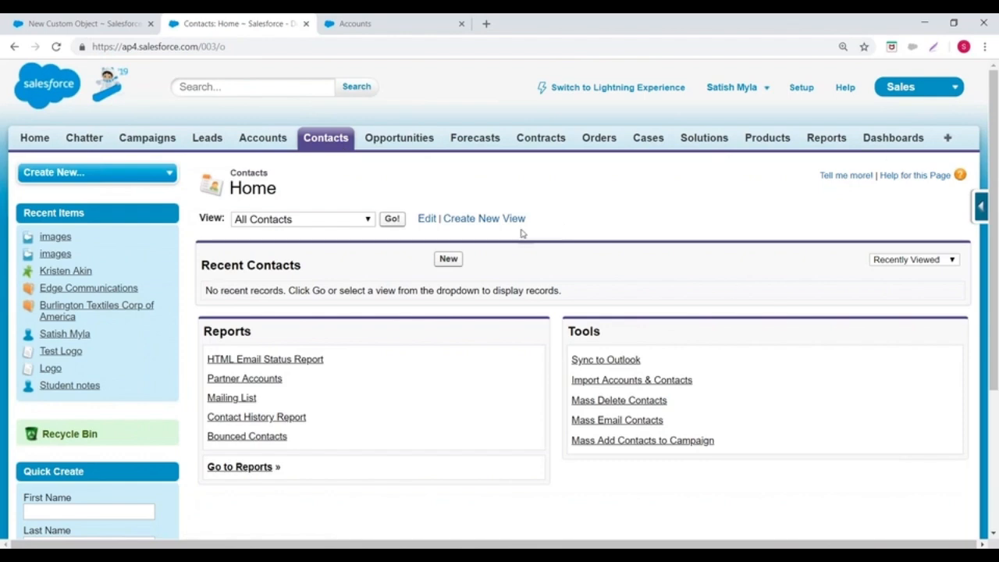
scroll(499, 242, "down", 1)
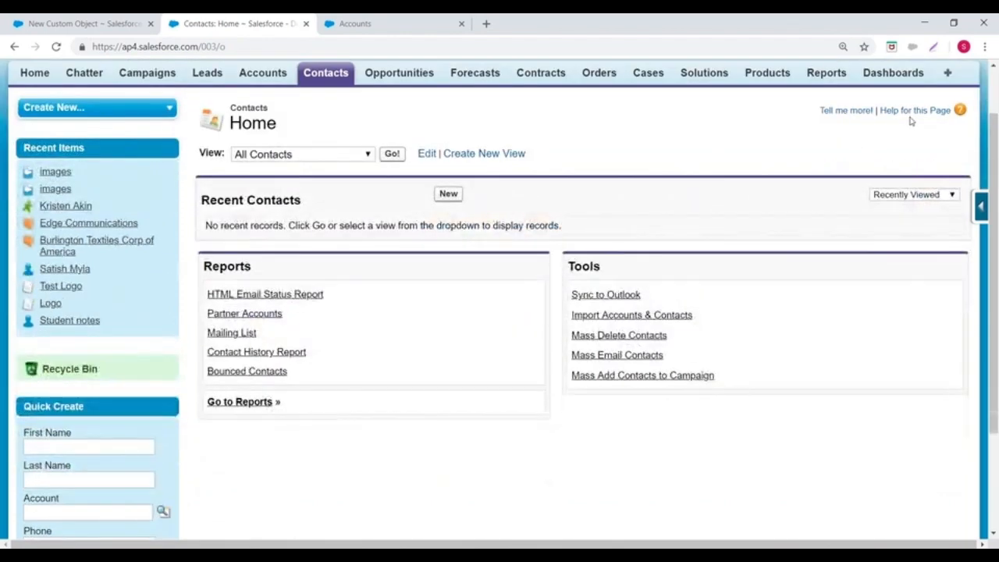
scroll(414, 167, "up", 1)
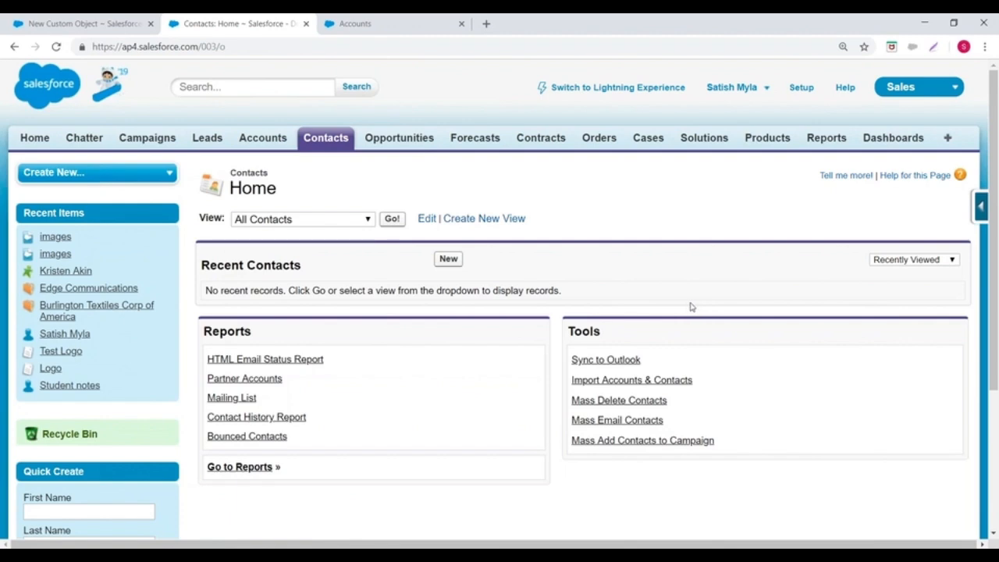
Step: Return to the new custom object definition and examine the Context-Sensitive Help Setting and its two options
left_click(93, 23)
scroll(516, 246, "up", 2)
scroll(516, 246, "up", 1)
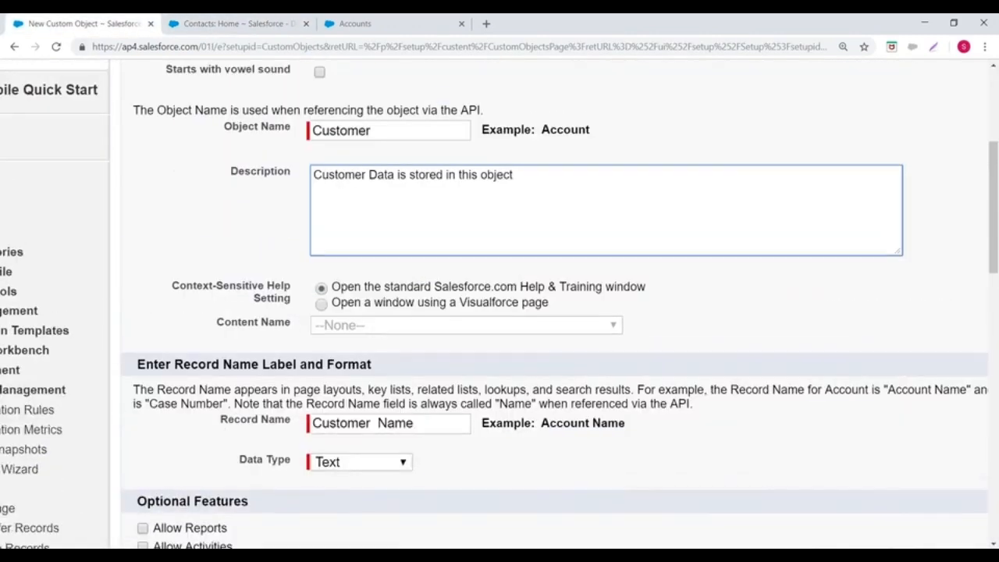
key("ctrl+minus")
key("ctrl+minus")
scroll(521, 396, "up", 3)
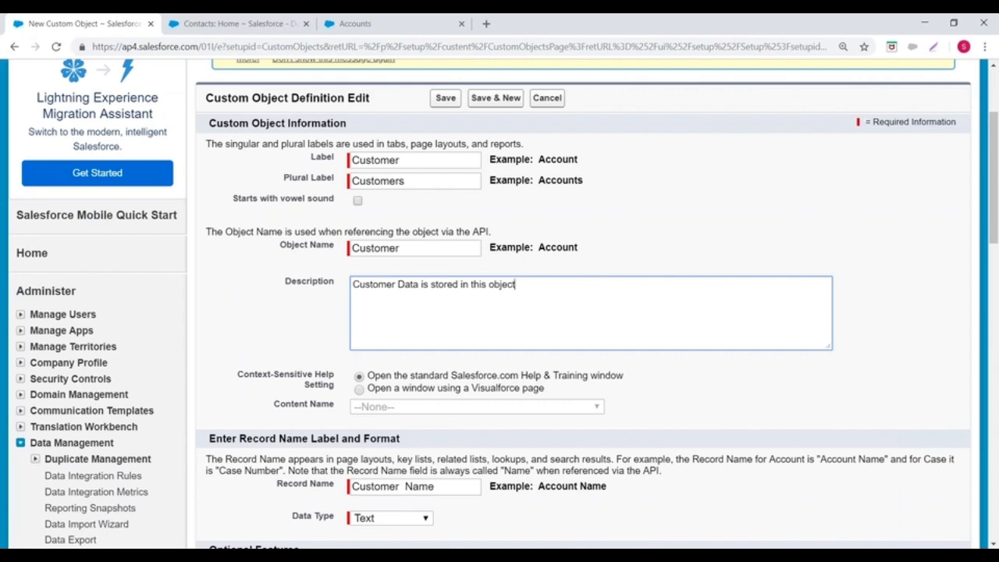
scroll(515, 312, "down", 2)
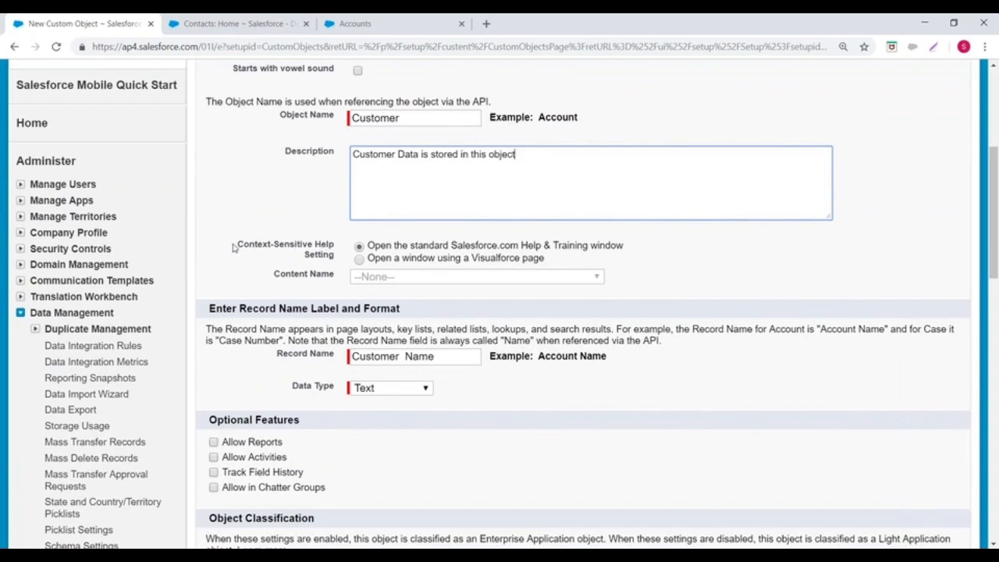
left_click_drag(236, 246, 337, 260)
left_click(247, 219)
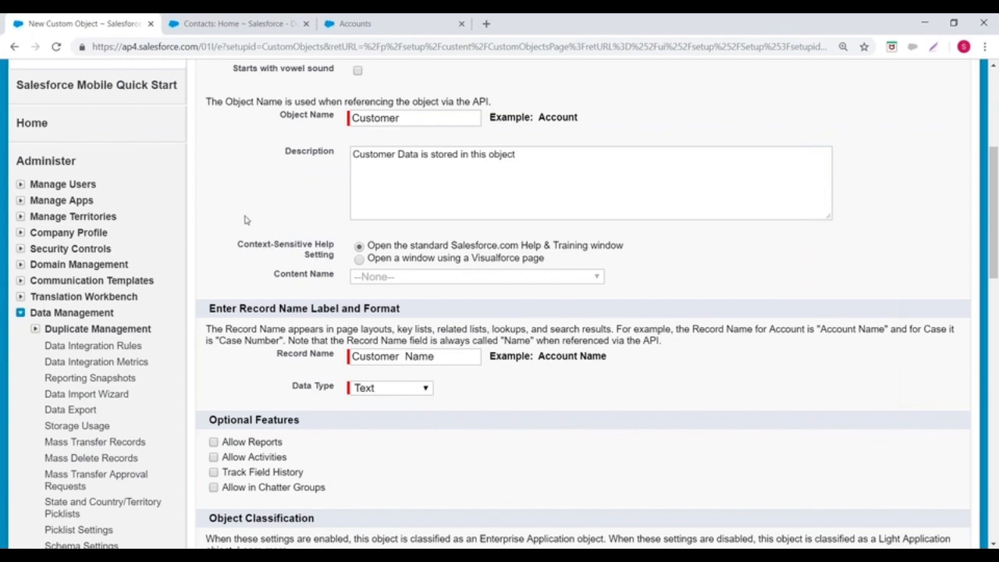
left_click_drag(239, 247, 334, 259)
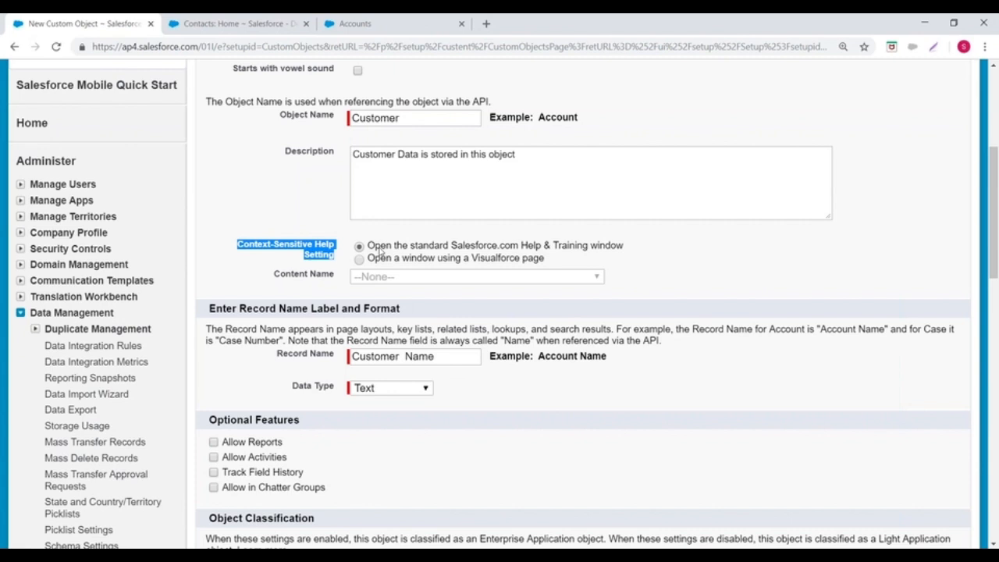
left_click_drag(368, 246, 643, 265)
Step: Try the Visualforce page help option with Application_Notes as the content, and switch back to the standard Salesforce.com Help & Training window
left_click(371, 260)
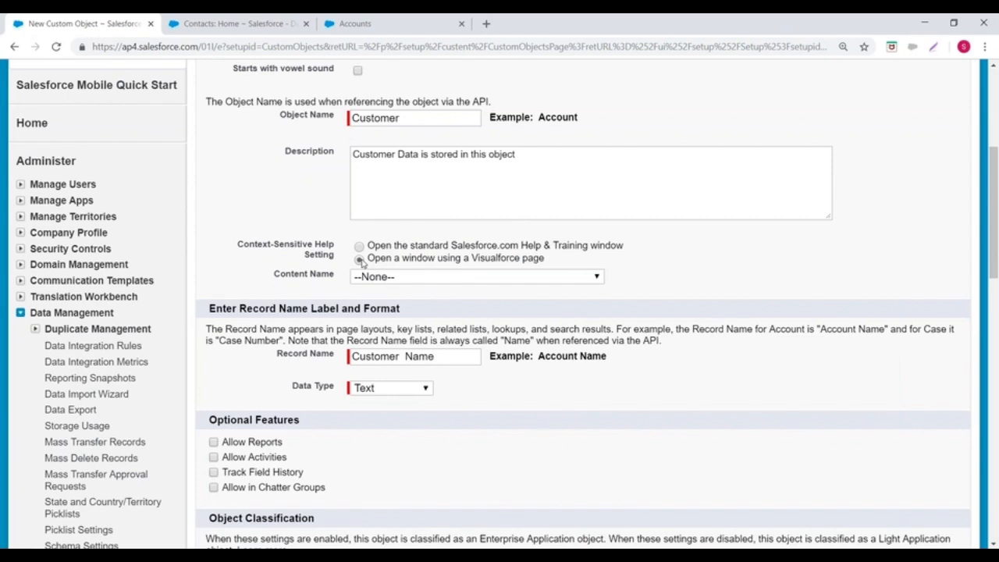
left_click(418, 278)
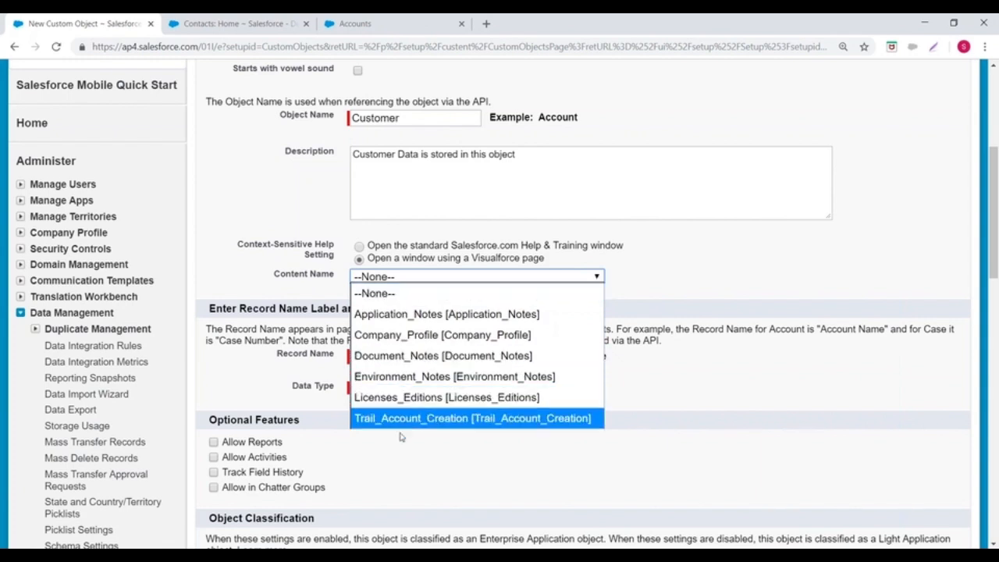
left_click(387, 313)
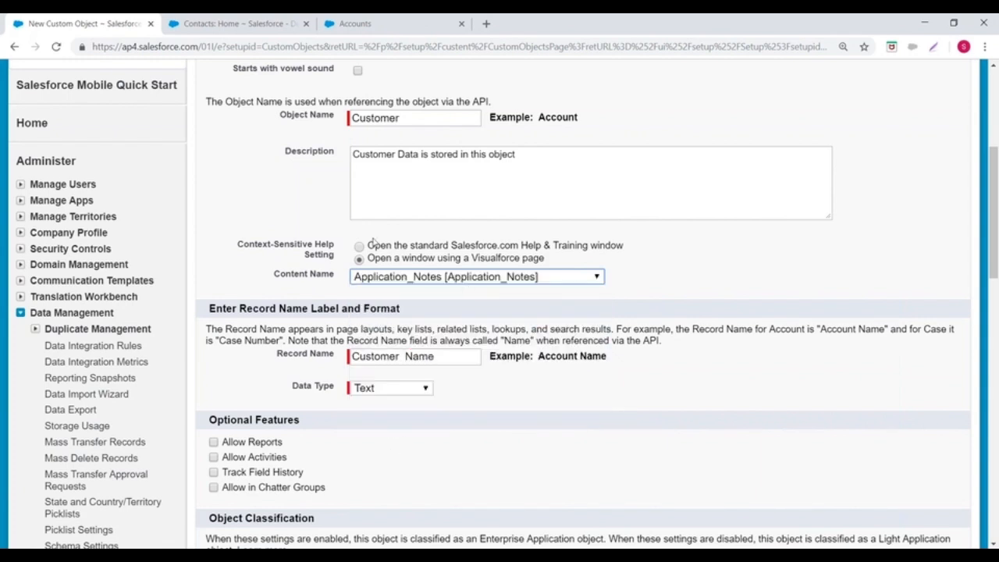
left_click(359, 248)
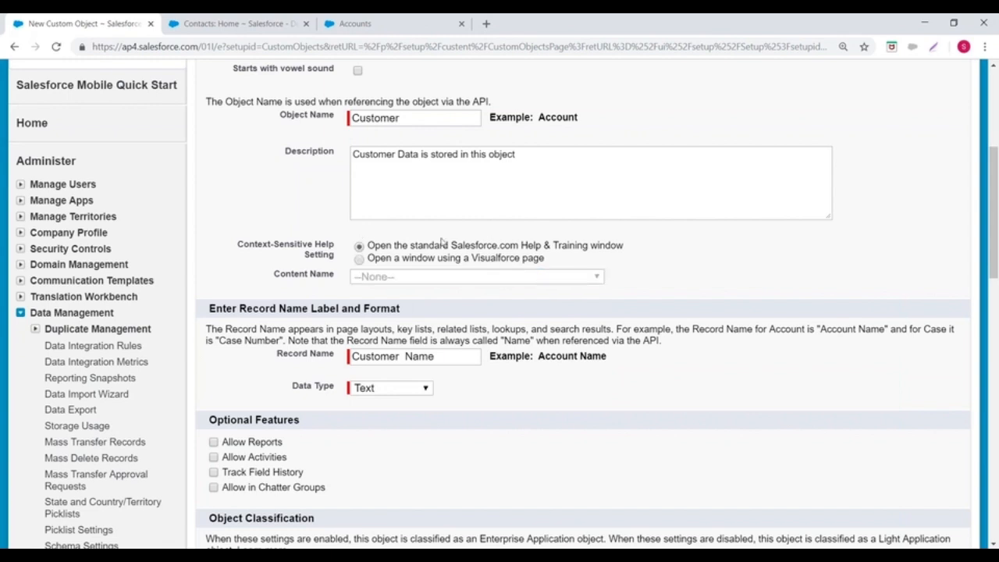
Step: Set the context-sensitive help to open a window using a Visualforce page, with Application_Notes as the content name
left_click(360, 260)
scroll(303, 225, "down", 2)
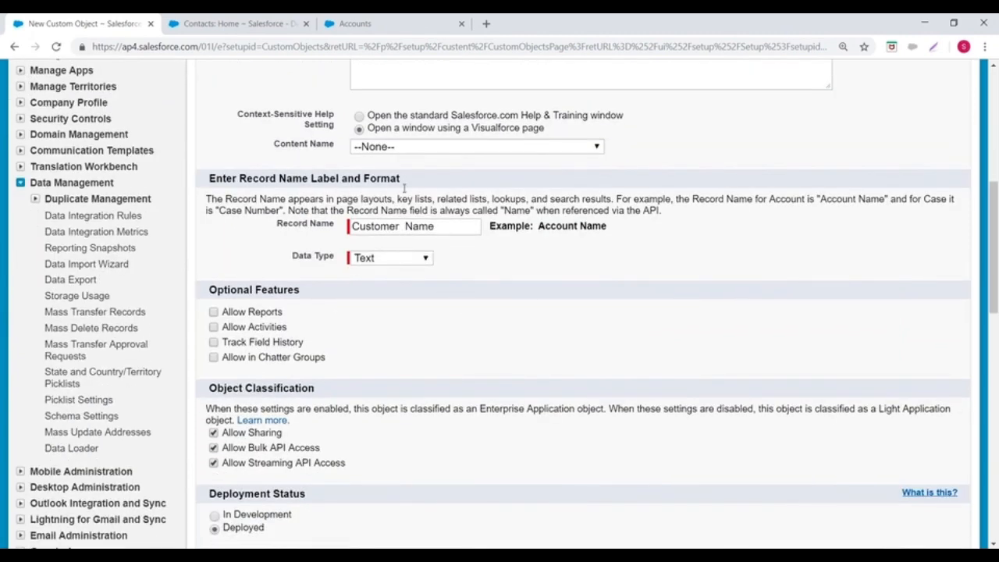
left_click(437, 148)
left_click(420, 183)
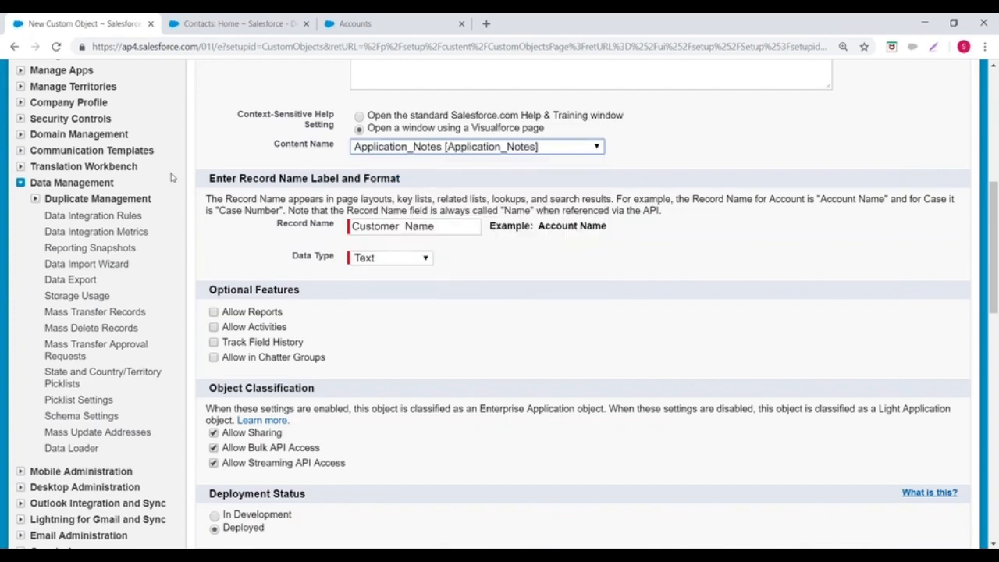
Step: Switch to Paint and undo the whole database and tabs sketch until the canvas is blank
left_click_drag(208, 178, 426, 185)
key("alt+Tab")
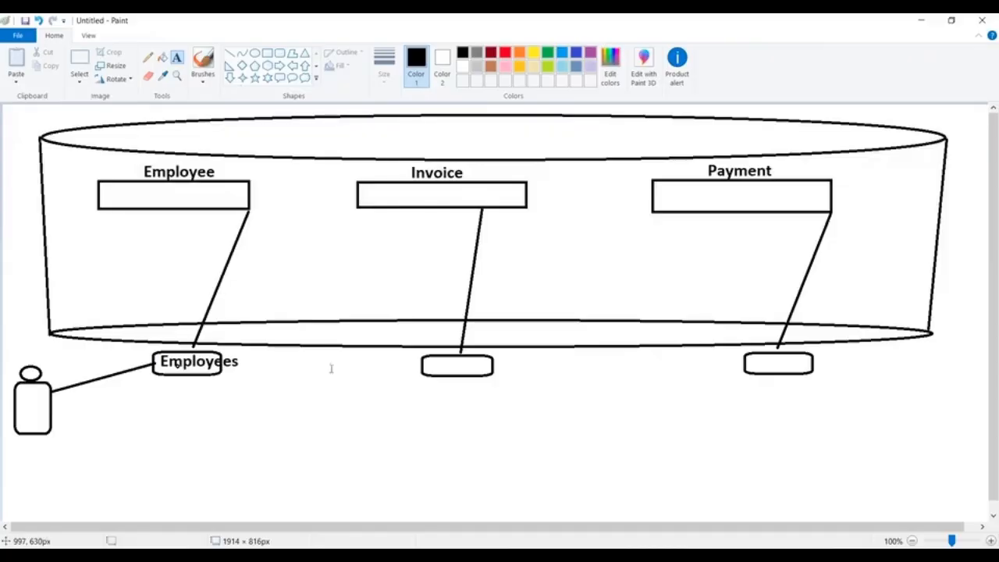
key("ctrl+z")
key("ctrl+z")
key("ctrl+z")
key("ctrl+z")
key("ctrl+z")
key("ctrl+z")
key("ctrl+z")
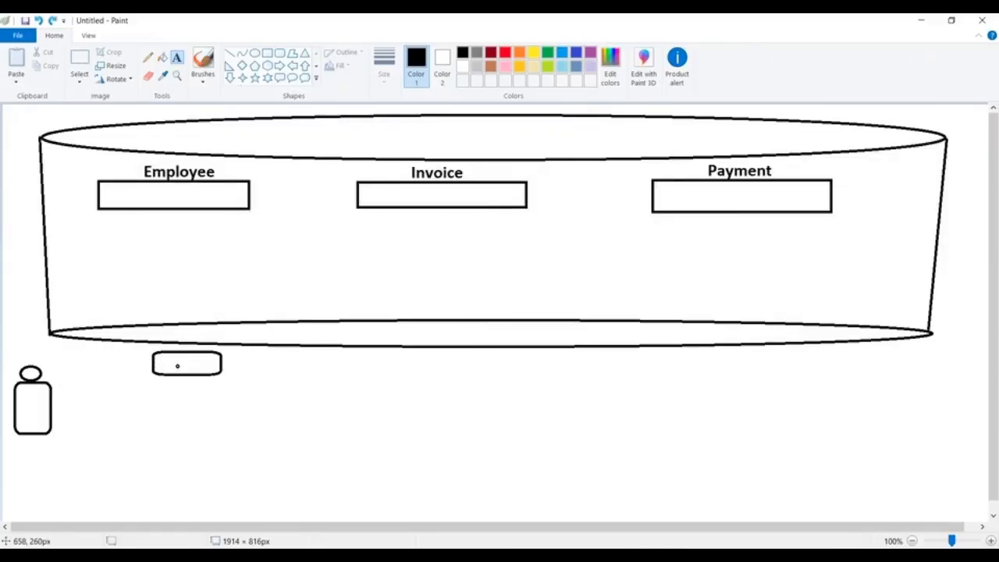
key("ctrl+z")
key("ctrl+z")
key("ctrl+z")
key("ctrl+z")
key("ctrl+z")
key("ctrl+z")
key("ctrl+z")
key("ctrl+z")
key("ctrl+z")
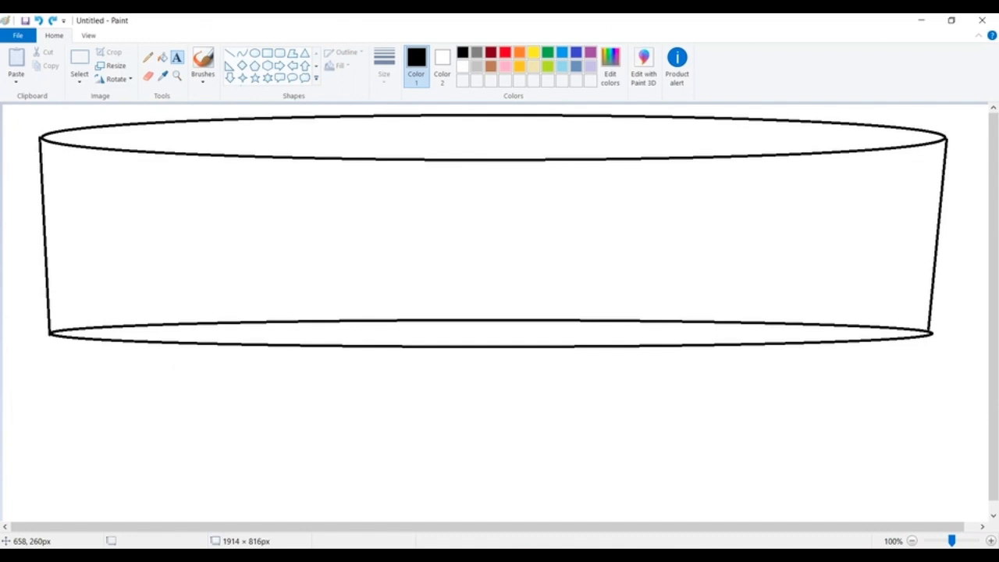
key("ctrl+z")
key("ctrl+z")
key("ctrl+z")
key("ctrl+z")
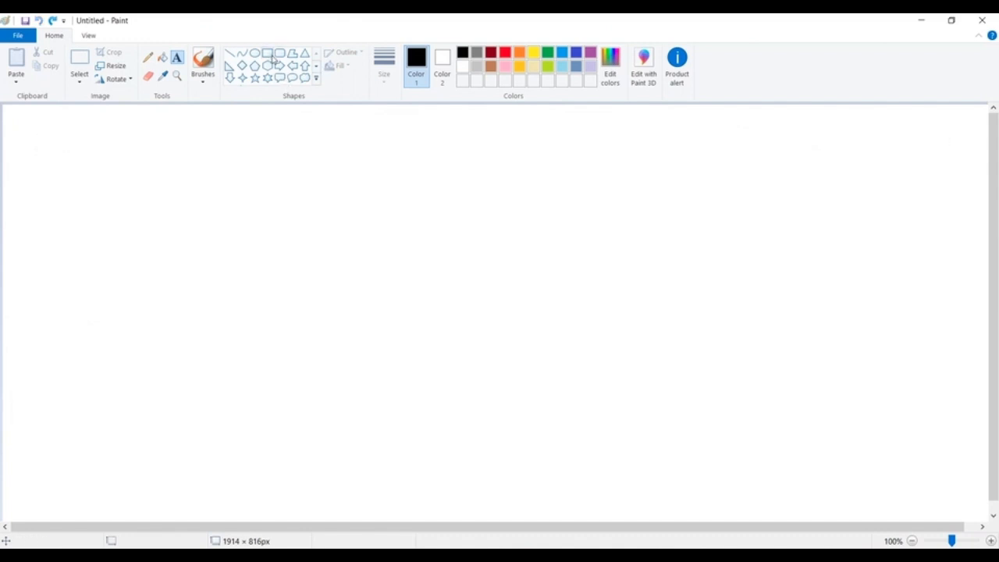
Step: Draw three wide black rectangles side by side along the upper part of the canvas
left_click(269, 56)
left_click_drag(48, 143, 314, 177)
left_click_drag(393, 139, 626, 177)
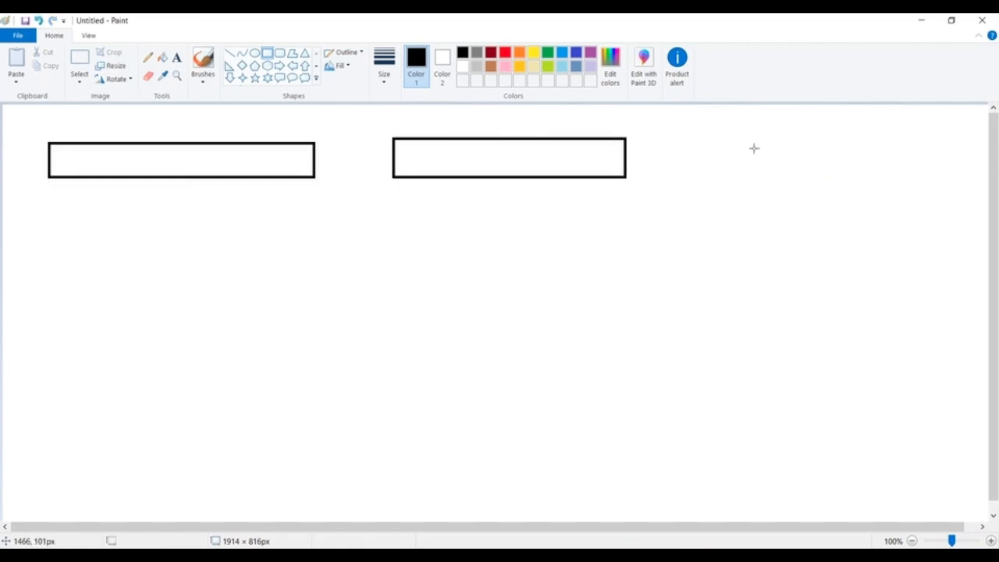
left_click_drag(680, 138, 952, 177)
left_click(398, 313)
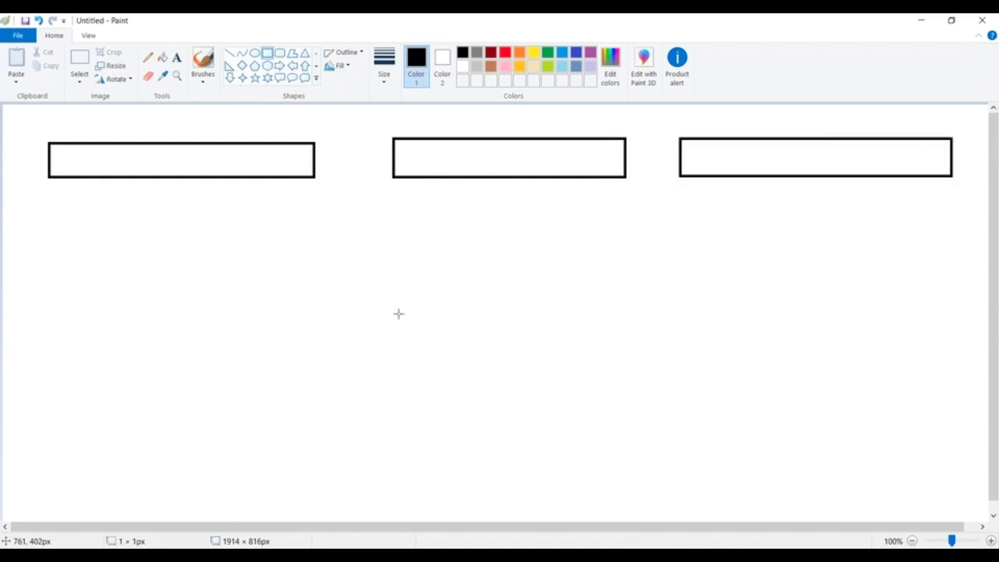
Step: Draw a red rectangle over the left end of each of the three black rectangles to mark a first column
left_click(505, 53)
left_click_drag(48, 143, 149, 177)
left_click(408, 134)
left_click_drag(393, 139, 495, 178)
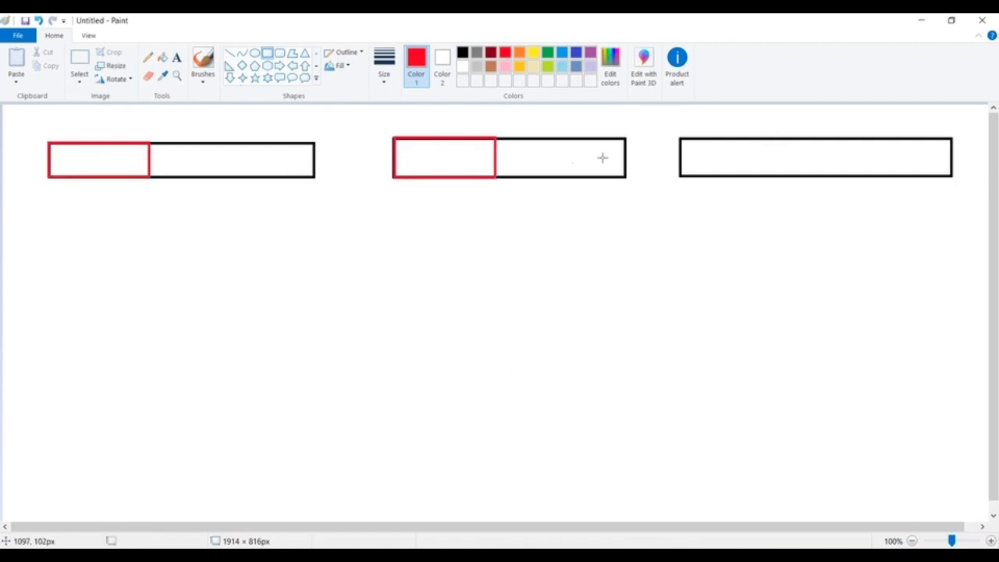
left_click_drag(680, 138, 781, 177)
left_click(398, 225)
Step: Add the black text label Customer above the first rectangle
left_click(176, 57)
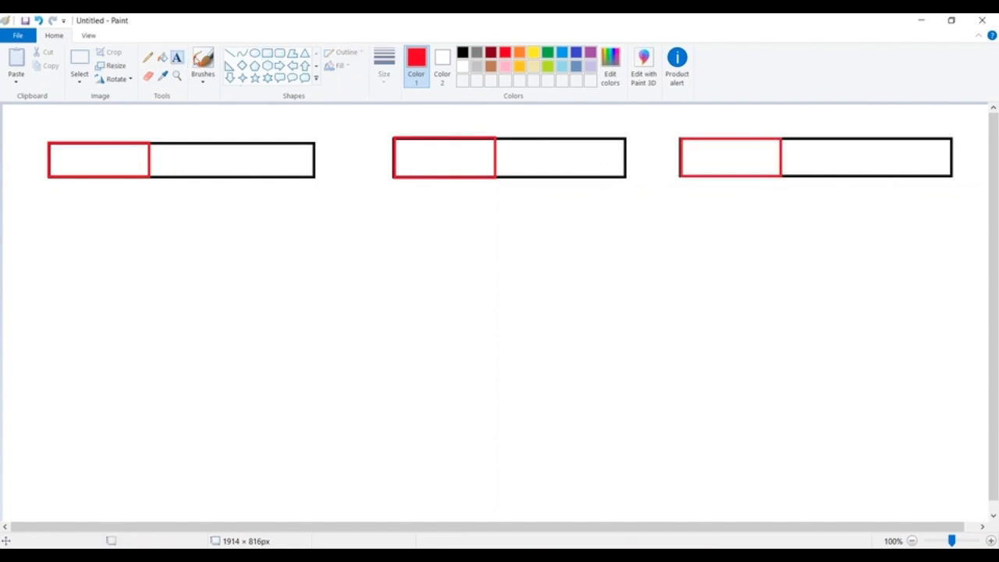
left_click(463, 53)
left_click(135, 115)
type("Customer")
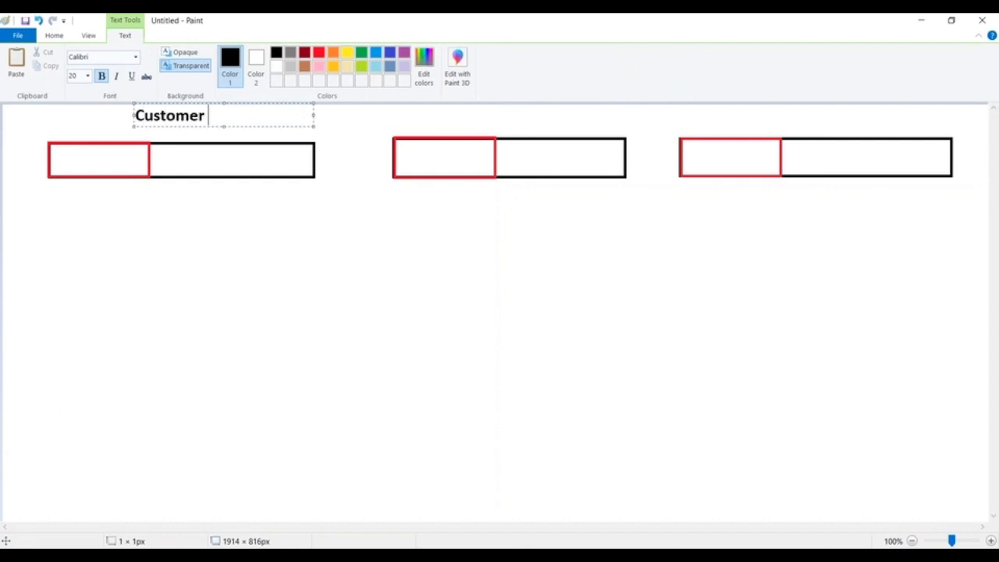
Step: Add the text labels Invoices above the second rectangle and Payment above the third
left_click(463, 118)
left_click(459, 110)
type("Invoices")
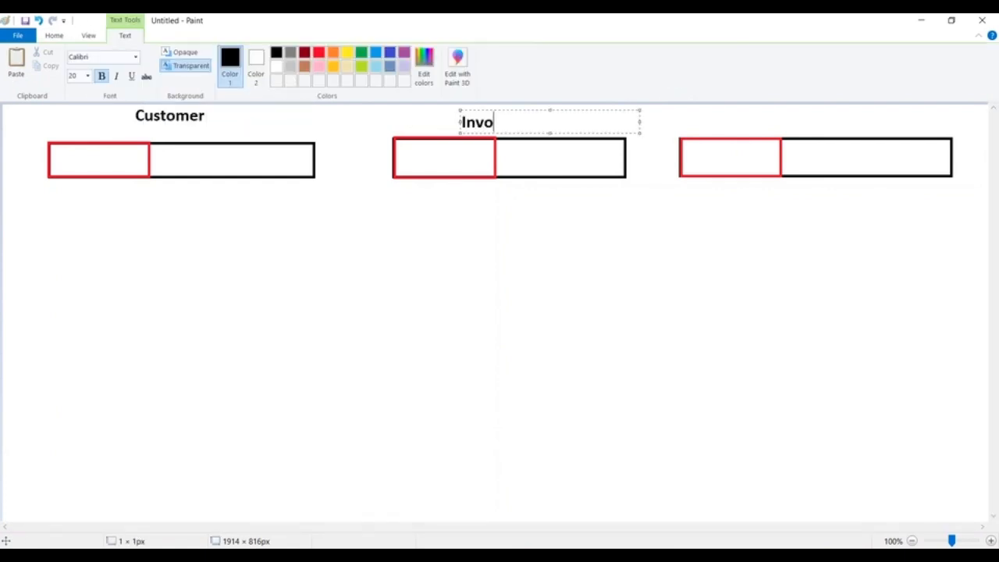
left_click(793, 110)
left_click(763, 110)
type("Payment")
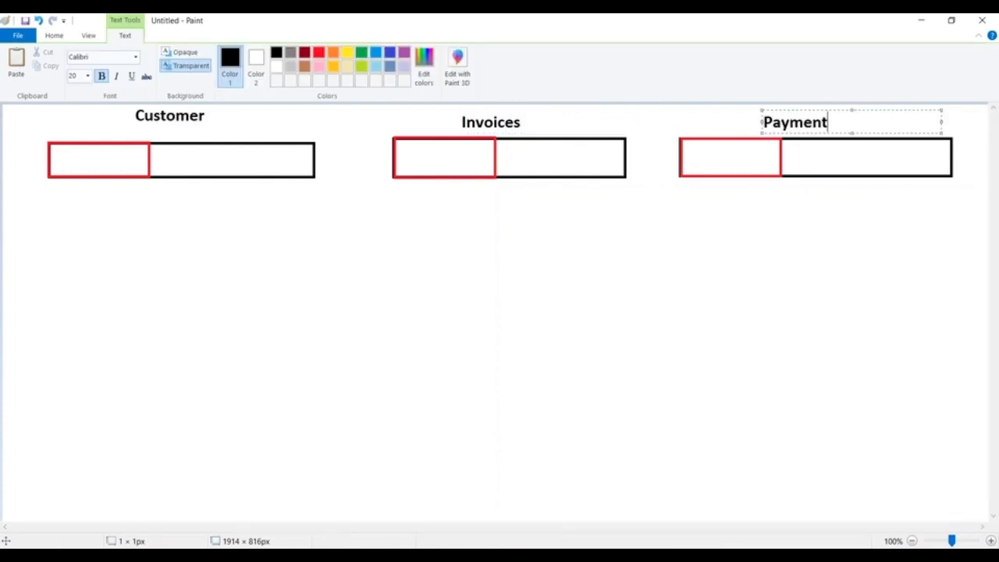
left_click(102, 185)
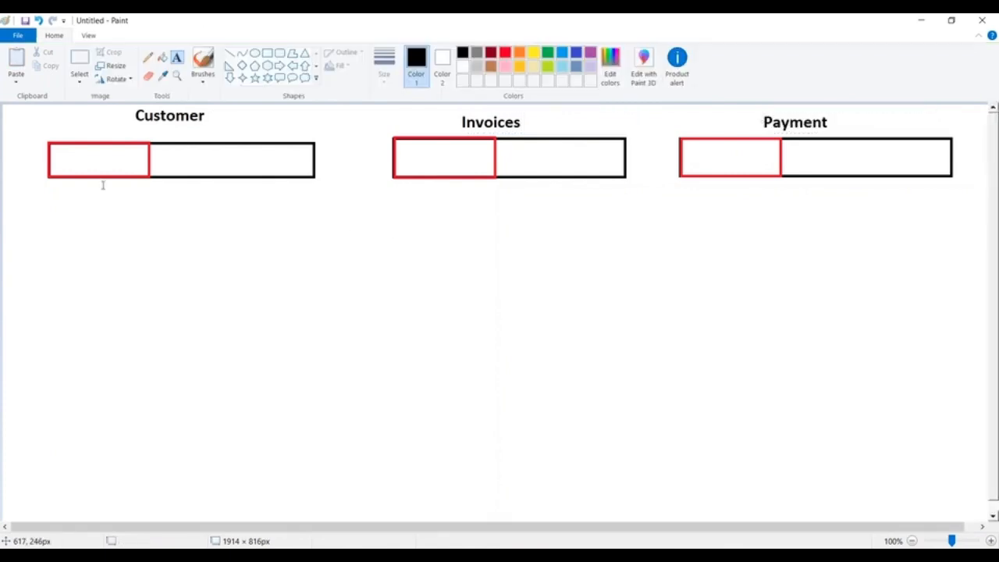
Step: Write Name inside the red first-column box of each of the three tables
left_click(67, 148)
type("Name")
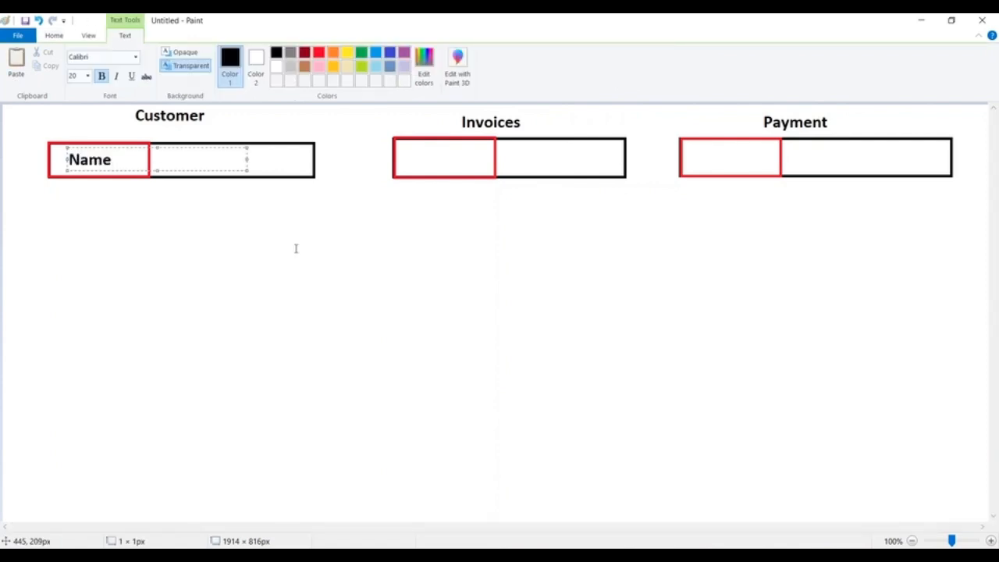
left_click(448, 158)
left_click(413, 148)
type("Name")
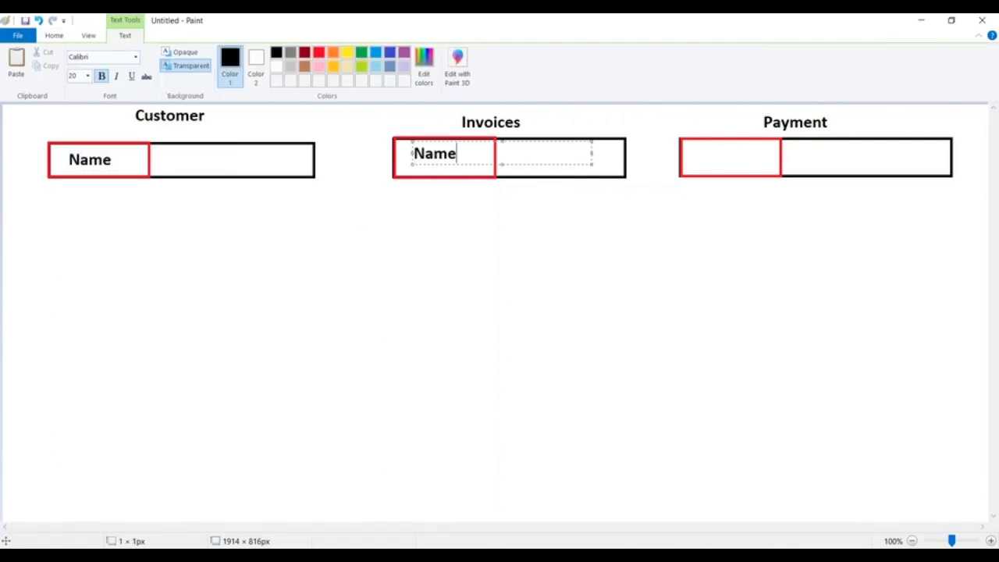
left_click(743, 188)
left_click(705, 150)
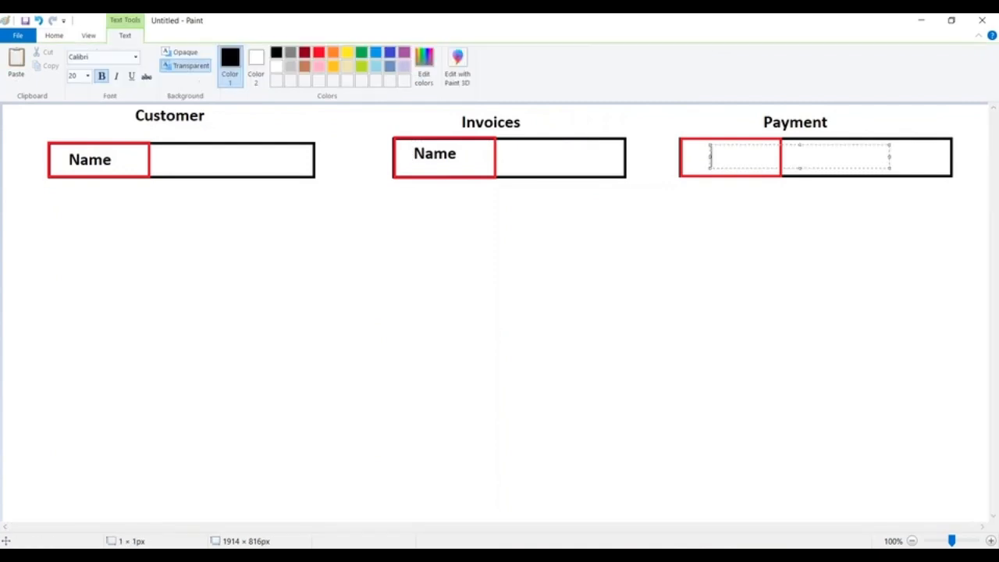
type("Name")
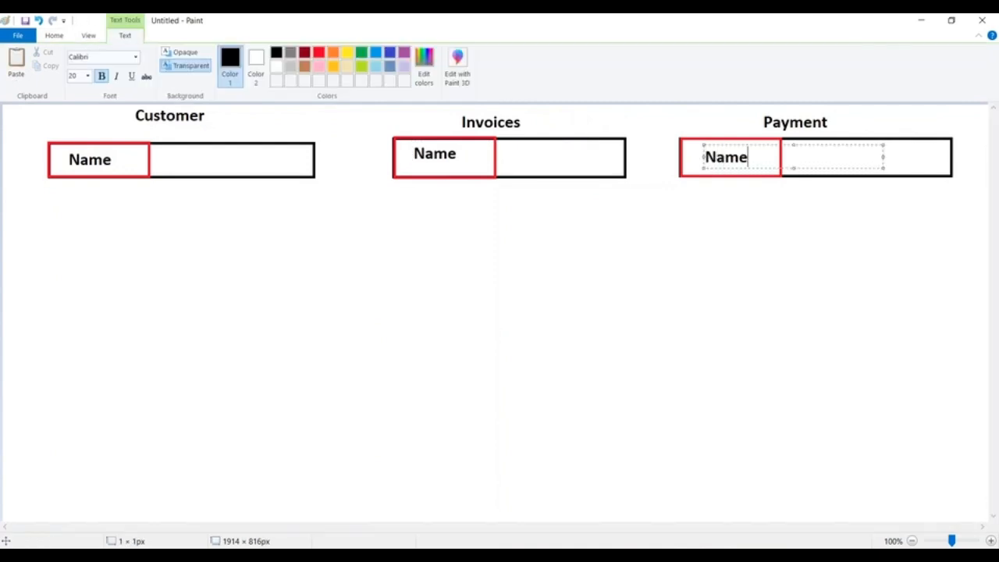
left_click(577, 233)
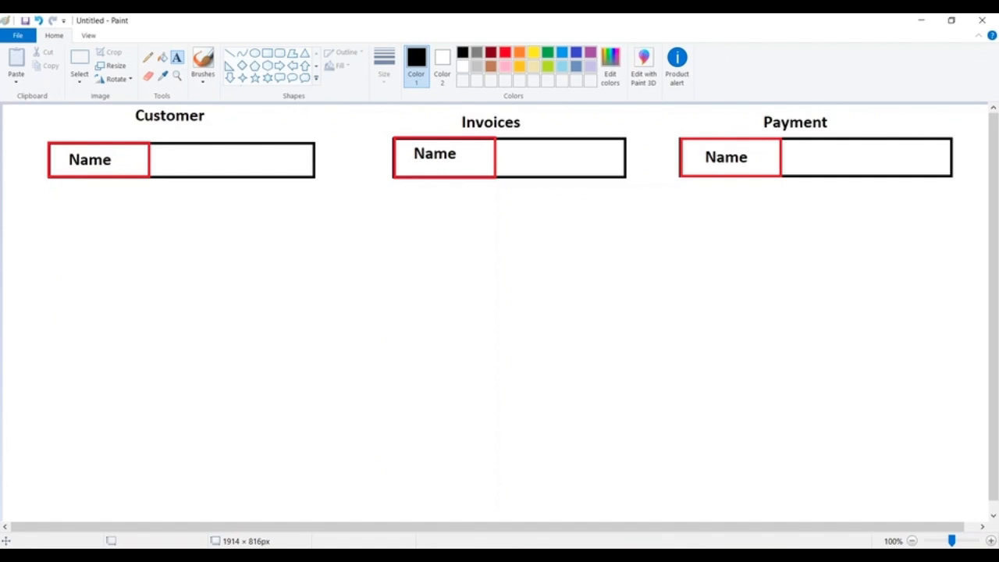
Step: Add a text note below the Customer table listing AutoNumber and, two lines further down, Text
left_click(30, 320)
type("AutoNumvbe")
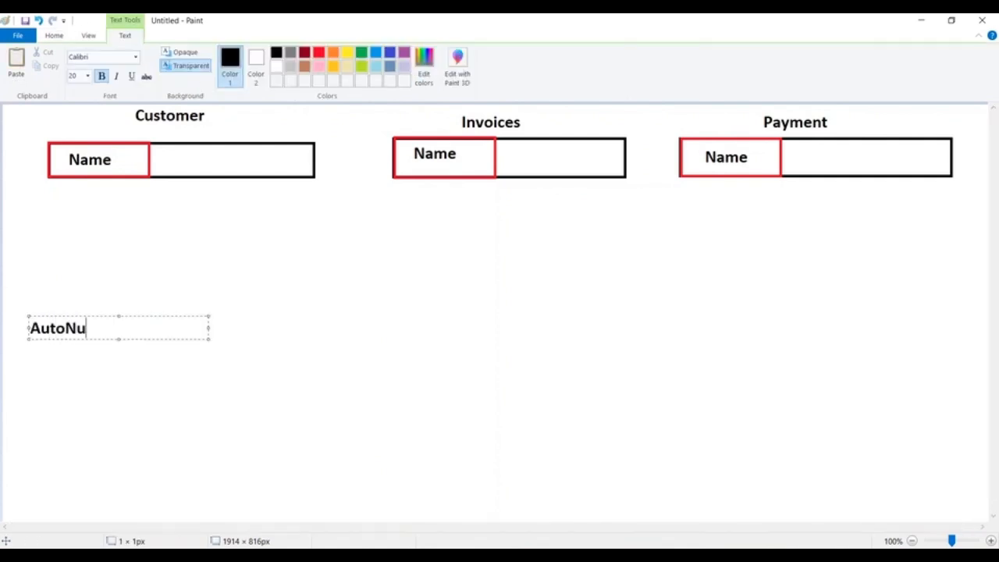
key("BackSpace")
key("BackSpace")
key("BackSpace")
type("ber")
key("Return")
key("Return")
type("Text")
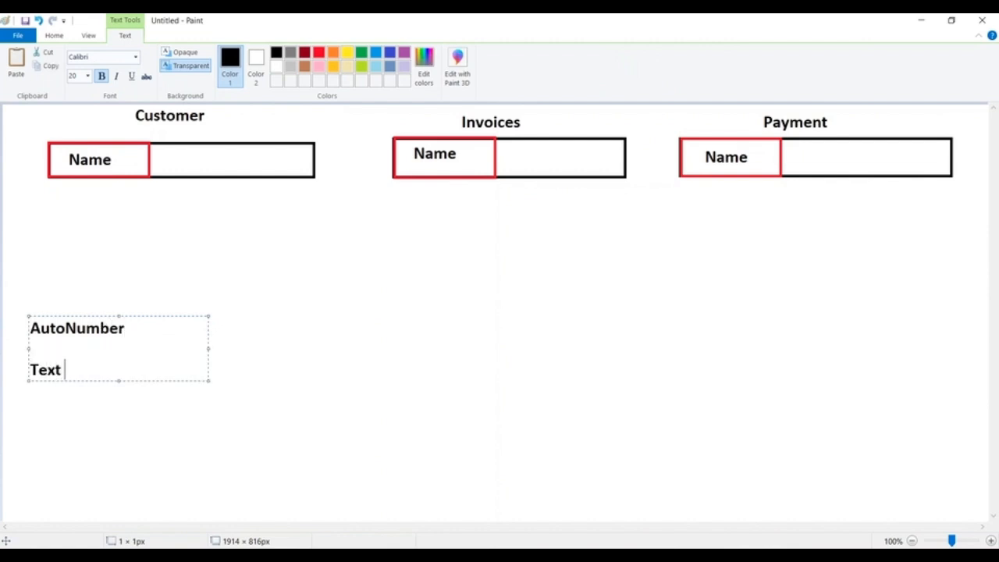
left_click(391, 319)
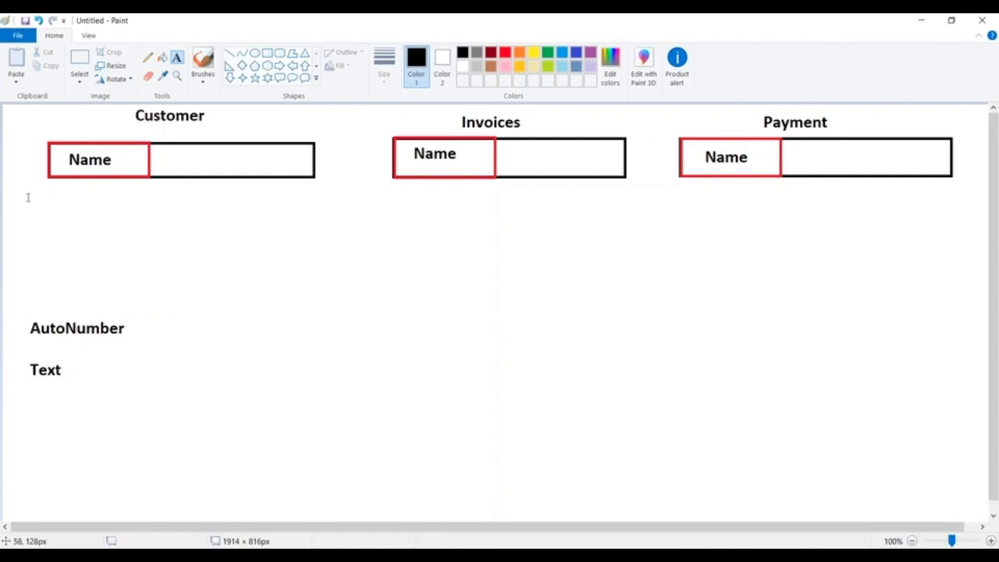
Step: Beside AutoNumber, write the format CID{000}, the starting number 1, and the samples CID001, CID002 and CID003 on separate lines
left_click(136, 326)
type("CID")
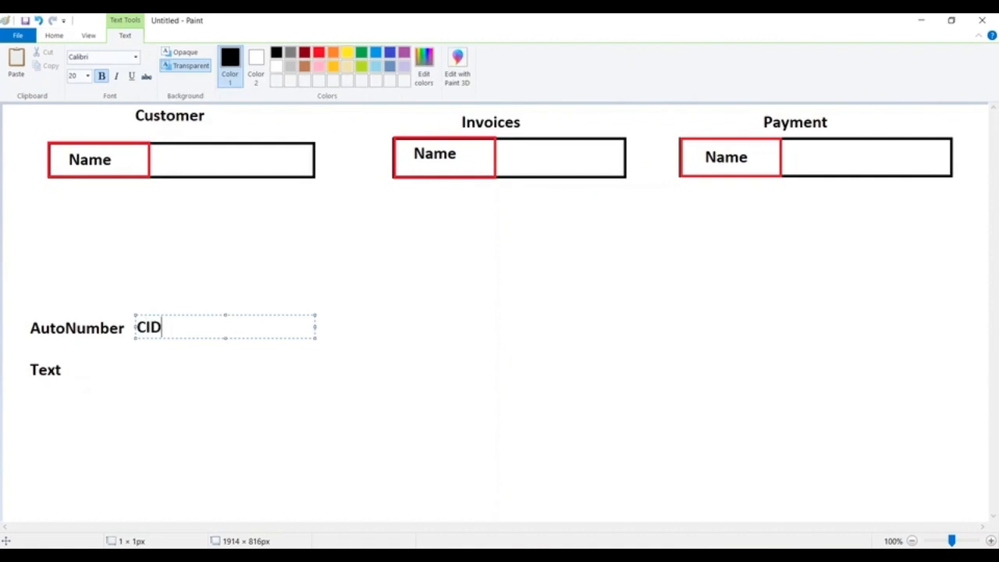
type("{000}")
key("Return")
type("1")
key("Return")
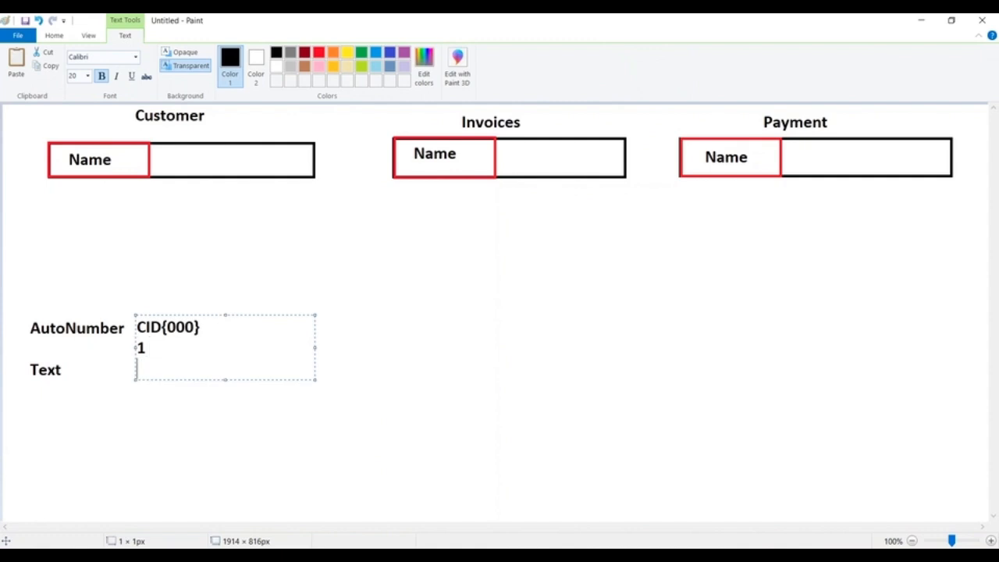
type("CID001")
key("Return")
type("CID002")
key("Return")
type("CID003")
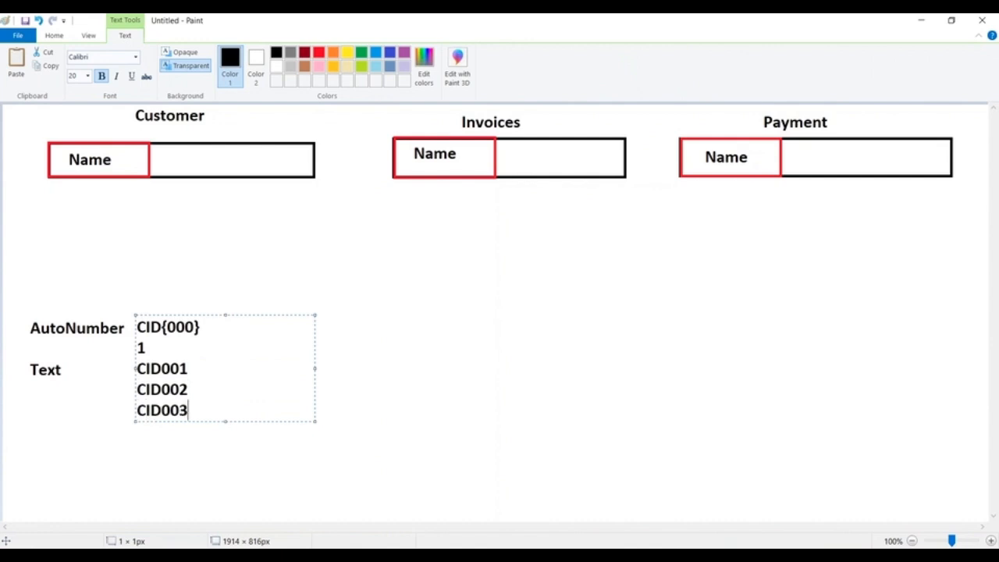
left_click(338, 306)
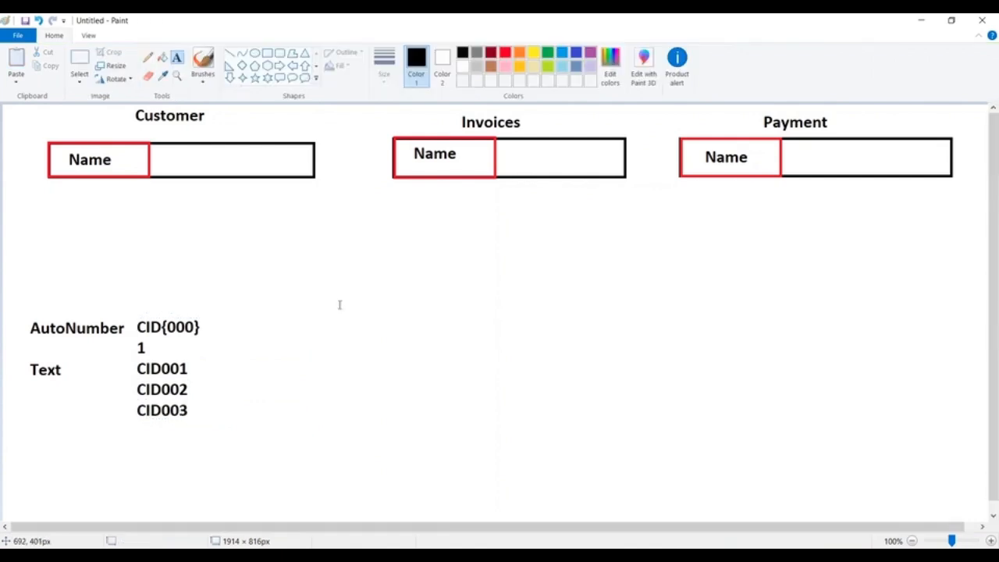
Step: Write Format INV{mm}{dd}{000} below the Invoices table and widen the text box to fit it on one line
left_click(420, 314)
type("Fo")
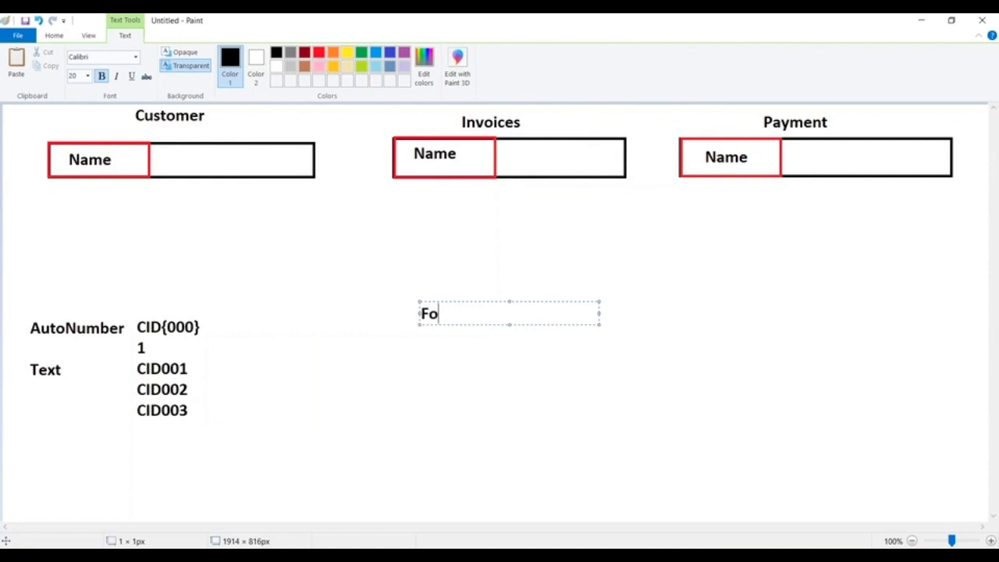
type("rma t INV")
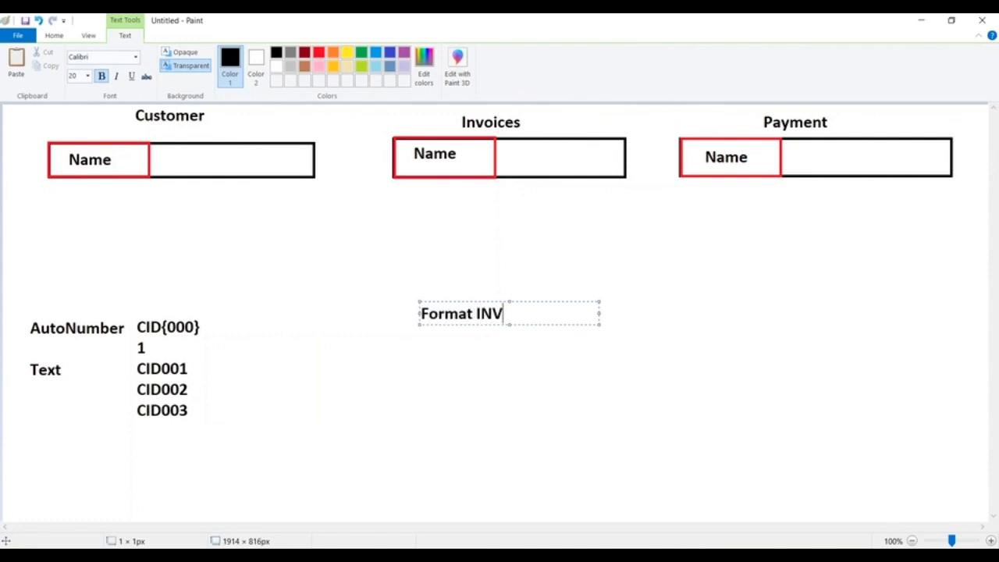
type("{mm}{dd}")
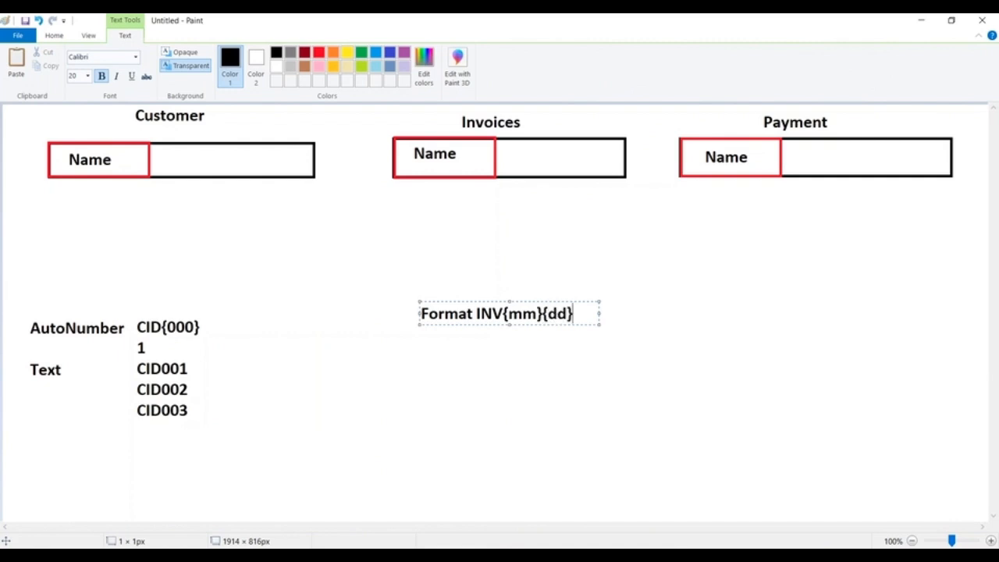
key("Return")
type("{000}")
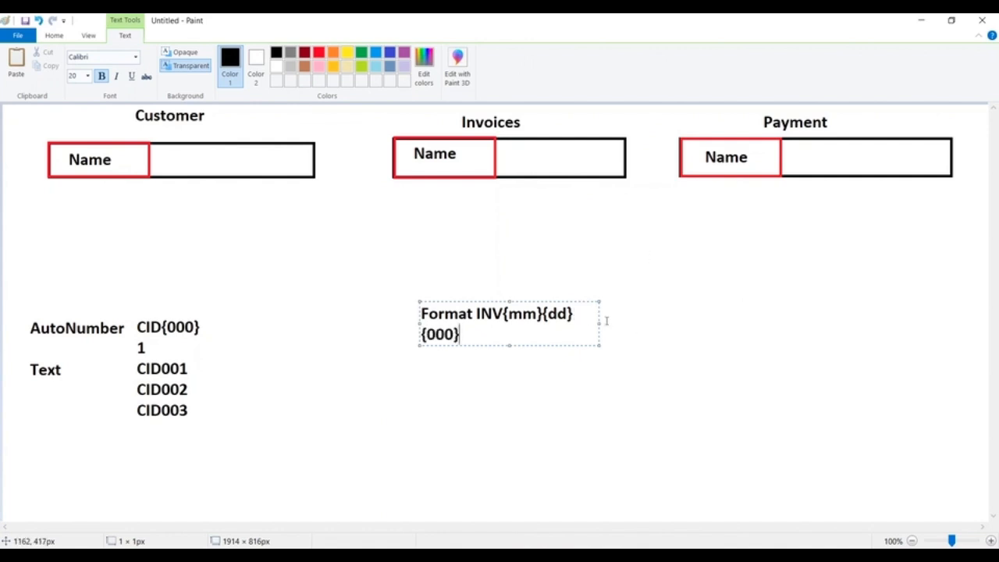
left_click_drag(601, 323, 667, 323)
Step: List the sample values INV1109001, INV1109002 and INV1109003 under the INV format
key("Return")
key("Tab")
key("Tab")
type("INV")
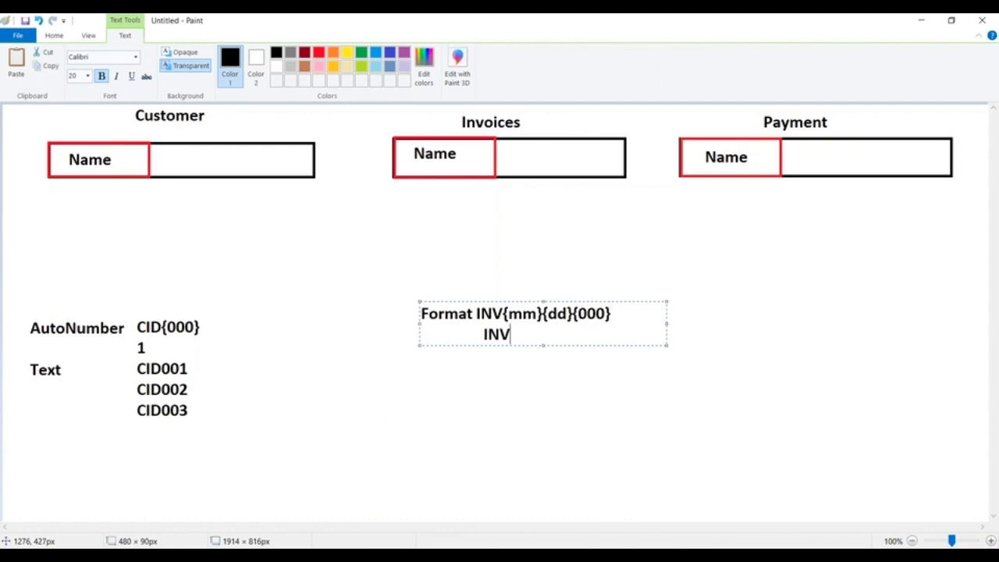
type("1109001")
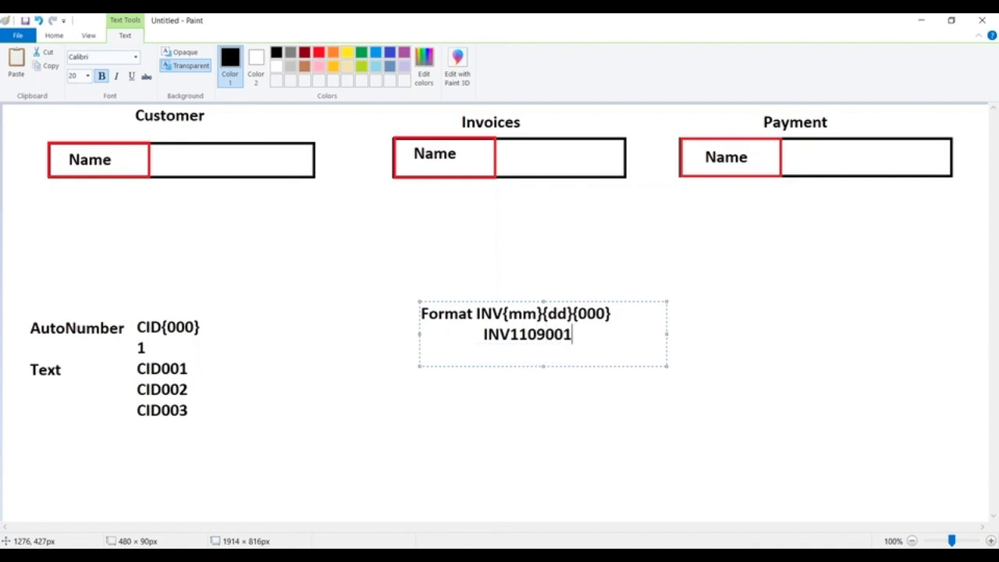
key("Return")
type("INV1109001")
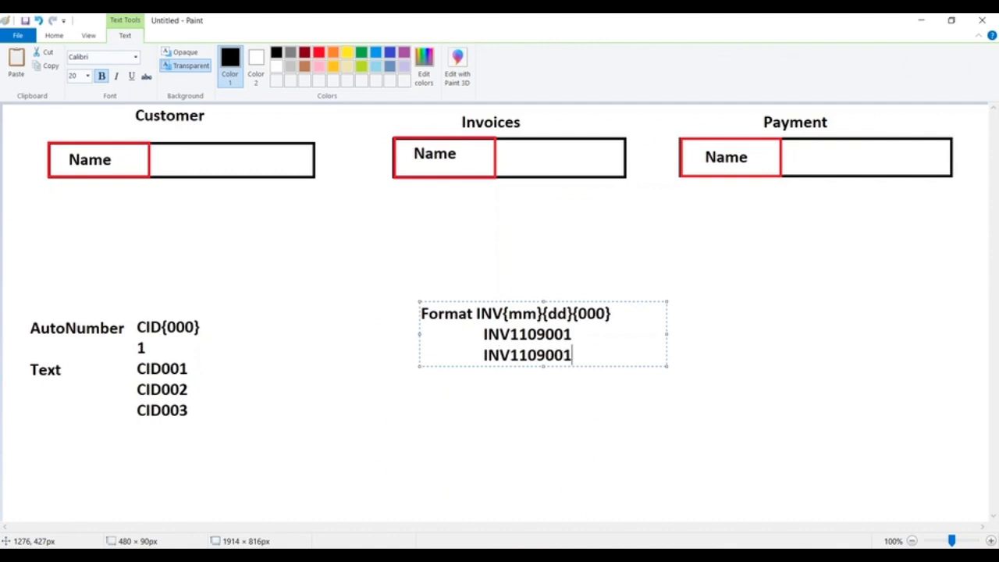
key("BackSpace")
type("2")
key("Return")
type("INV1109")
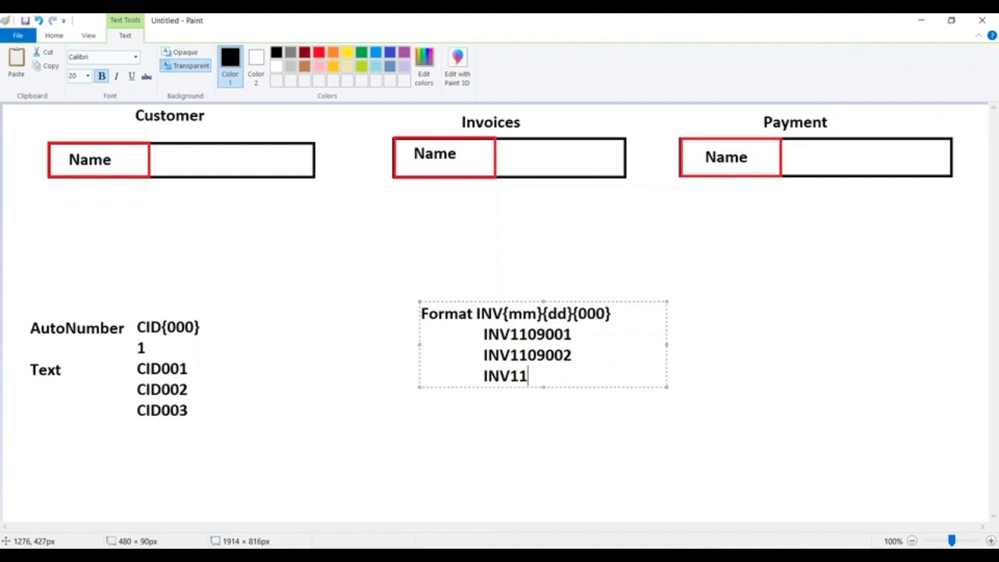
type("003")
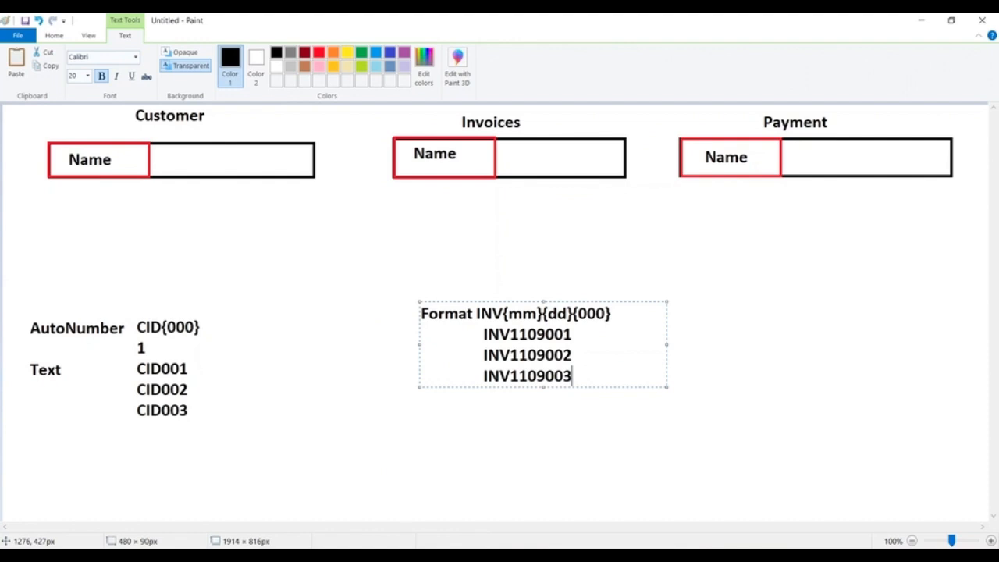
left_click(200, 286)
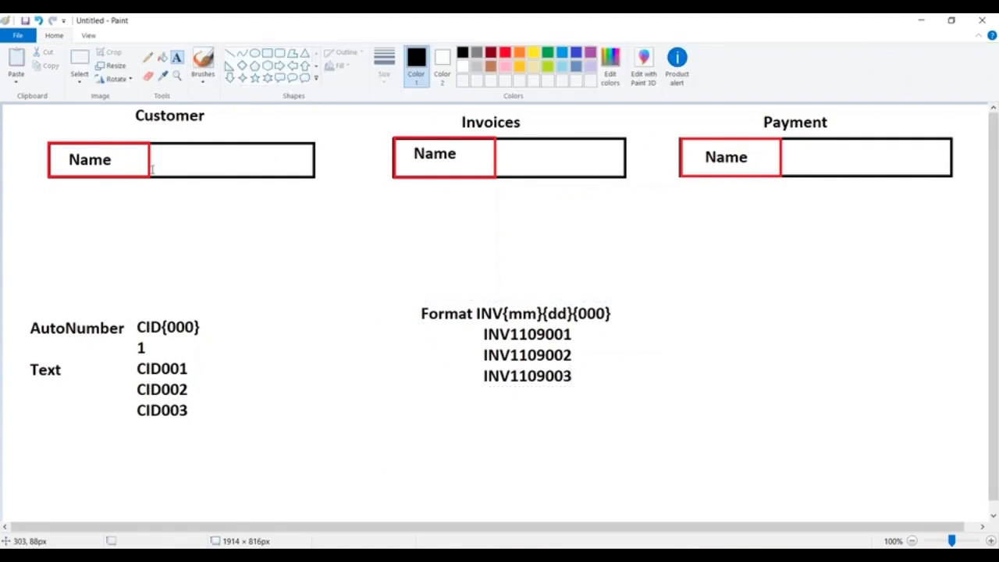
Step: Select the AutoNumber and INV format notes together and move them to the lower right of the canvas
left_click(81, 61)
left_click_drag(20, 310, 667, 415)
left_click(114, 308)
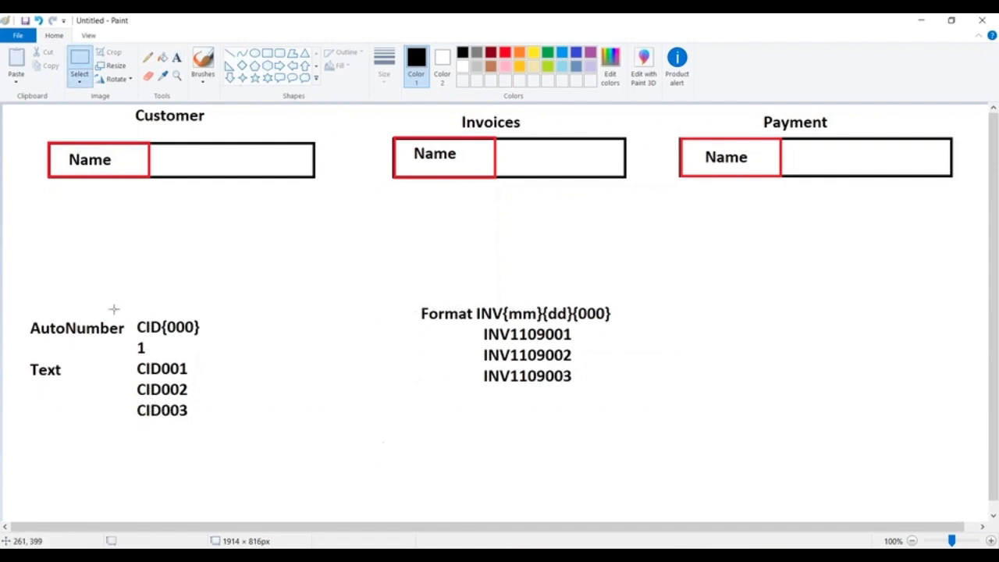
left_click_drag(15, 297, 729, 433)
left_click_drag(452, 392, 788, 471)
left_click(55, 155)
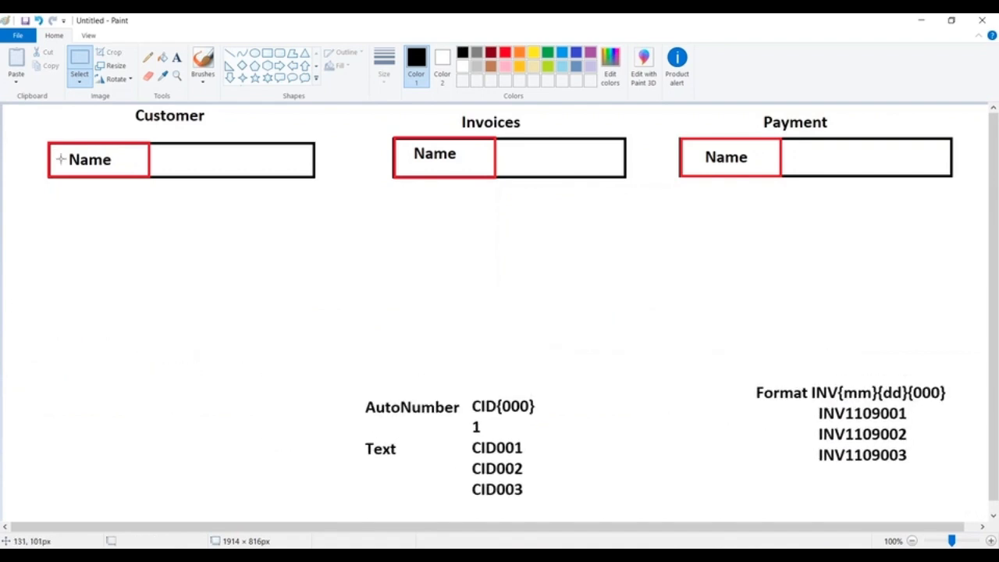
Step: Add the text Last Name below the Customer table and InvoiceNo below the Invoices table
left_click(177, 57)
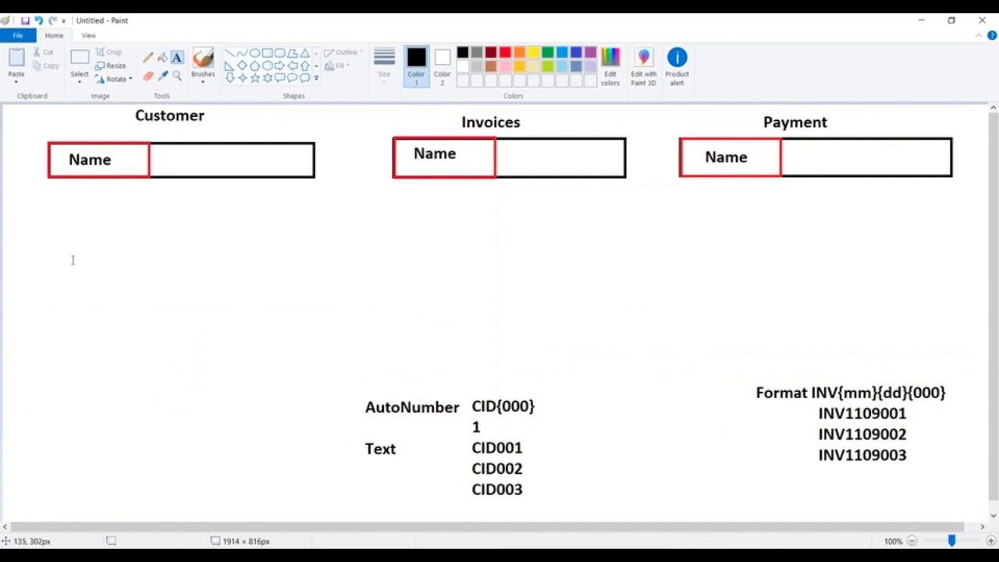
left_click(67, 336)
left_click(35, 335)
type("Last Name")
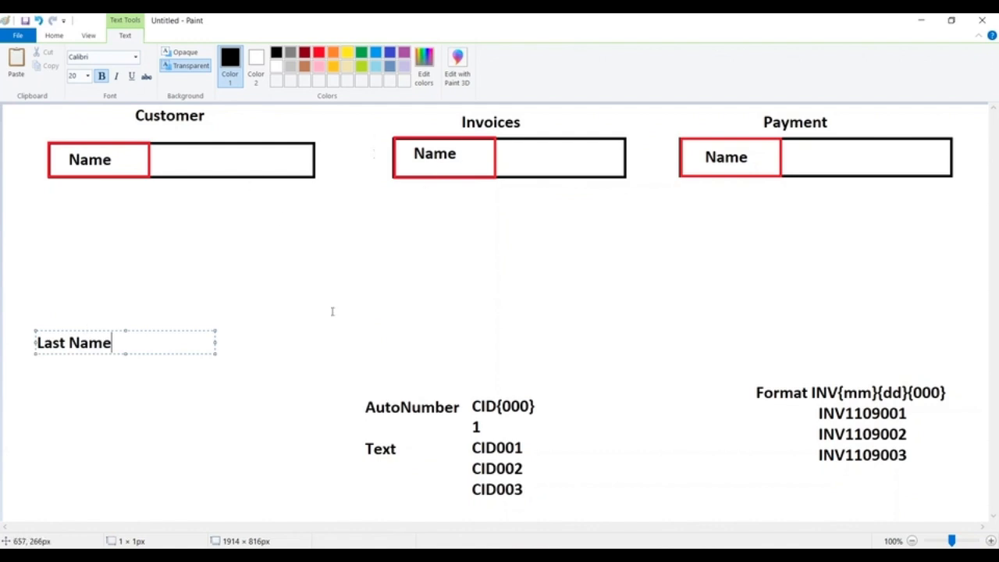
left_click(396, 321)
type("INV")
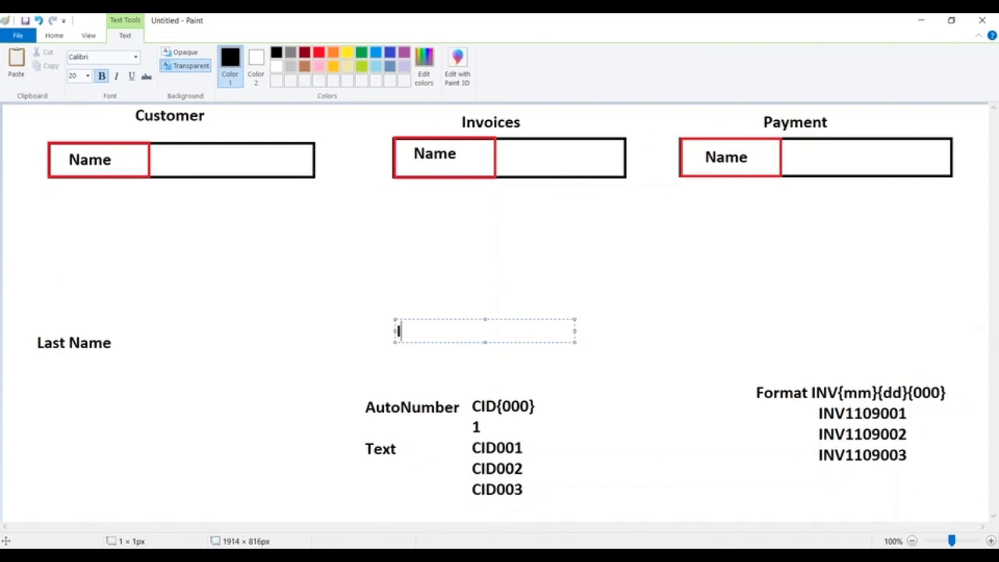
key("BackSpace")
key("BackSpace")
type("nvoiceNo")
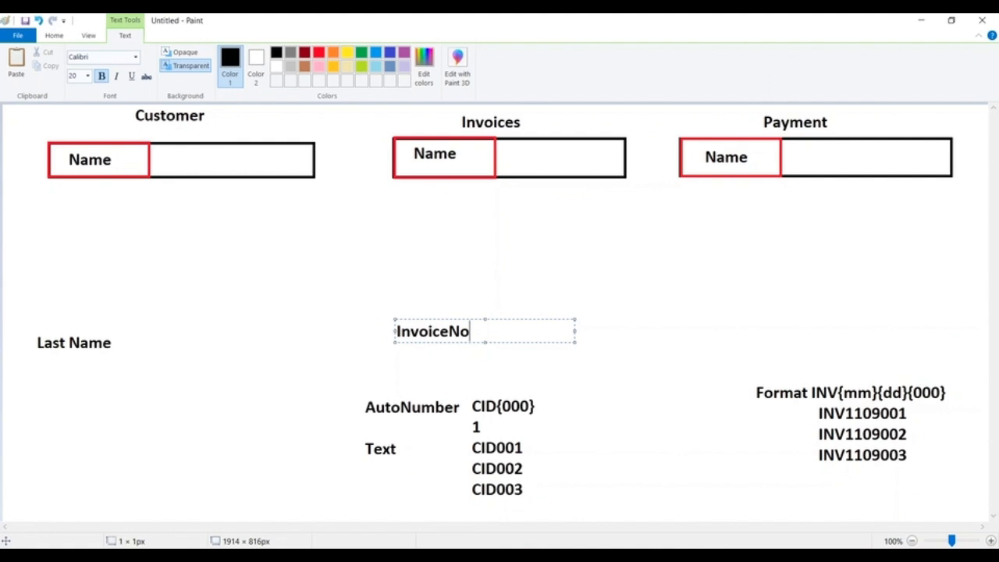
Step: Delete all the notes below the three tables, including the leftover piece of CID003
left_click(54, 39)
left_click(91, 63)
left_click_drag(20, 247, 949, 460)
key("Delete")
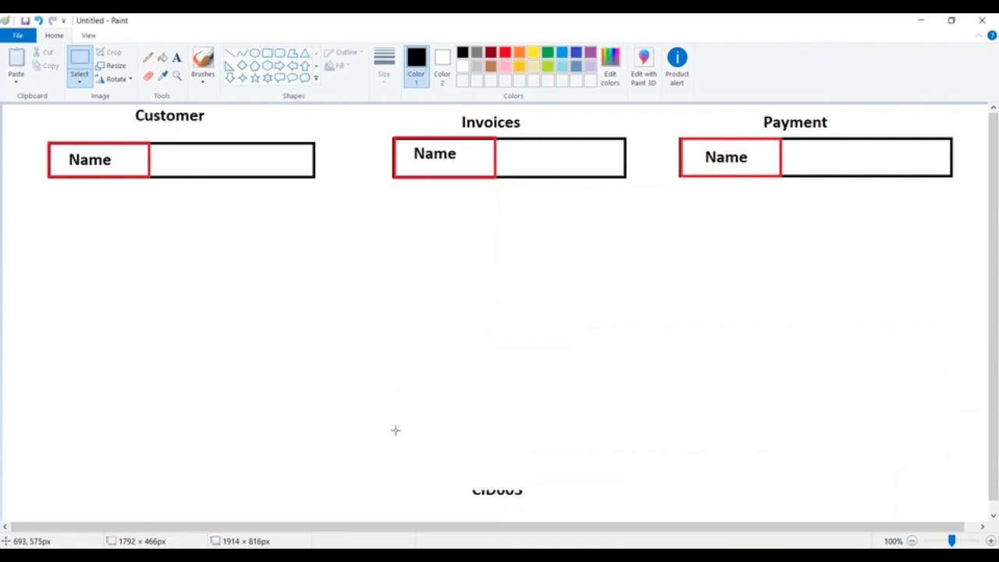
left_click_drag(464, 467, 546, 506)
key("Delete")
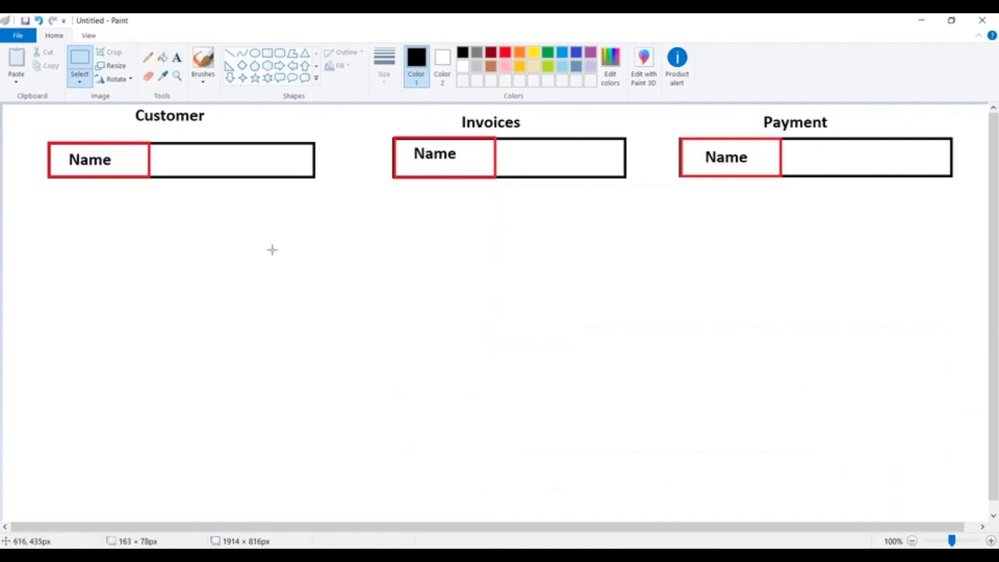
Step: Draw a large black rectangle below the Customer table and activate the Text tool
left_click(267, 52)
left_click_drag(59, 283, 319, 490)
left_click(484, 392)
left_click(176, 57)
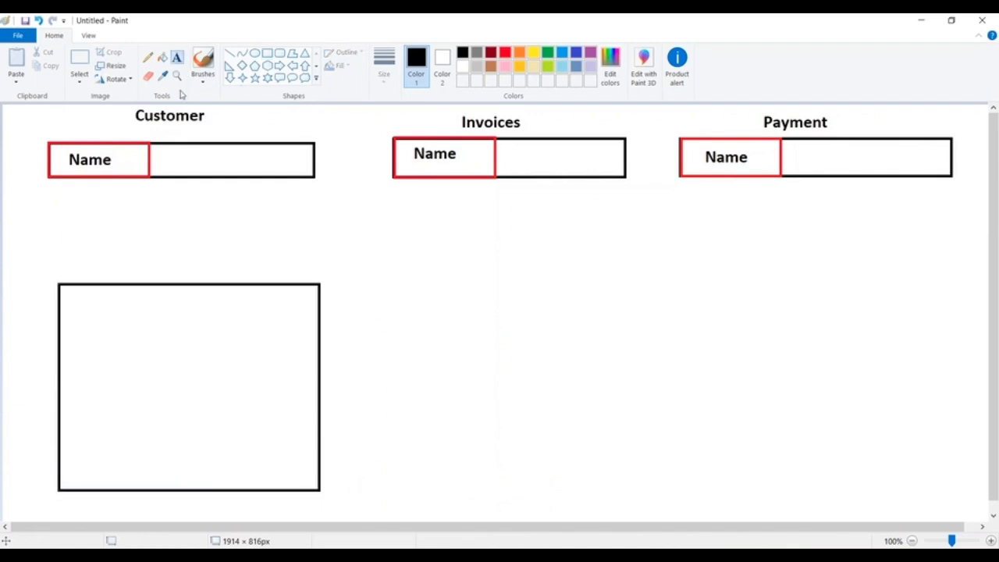
Step: Add the labels "Name :" and "Phone :" on separate lines inside the large rectangle below the Customer table
left_click(71, 306)
type("Name    ")
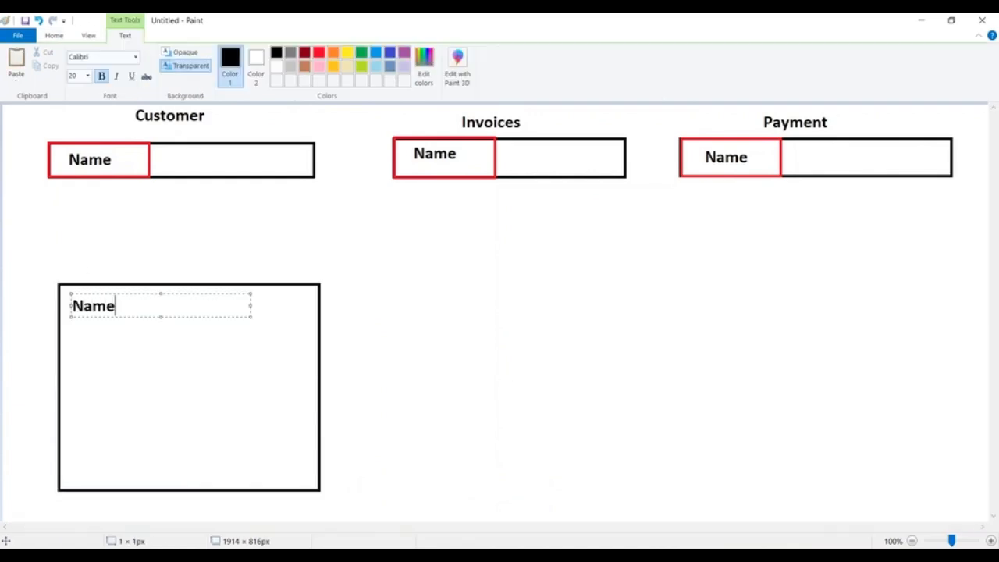
type(":")
key("Return")
key("Return")
type("P")
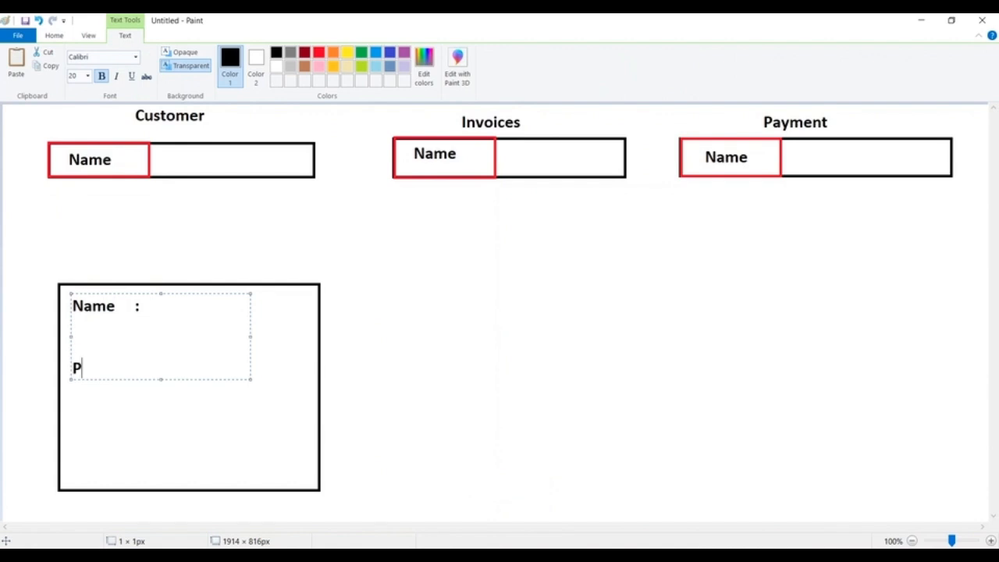
type("hone   :")
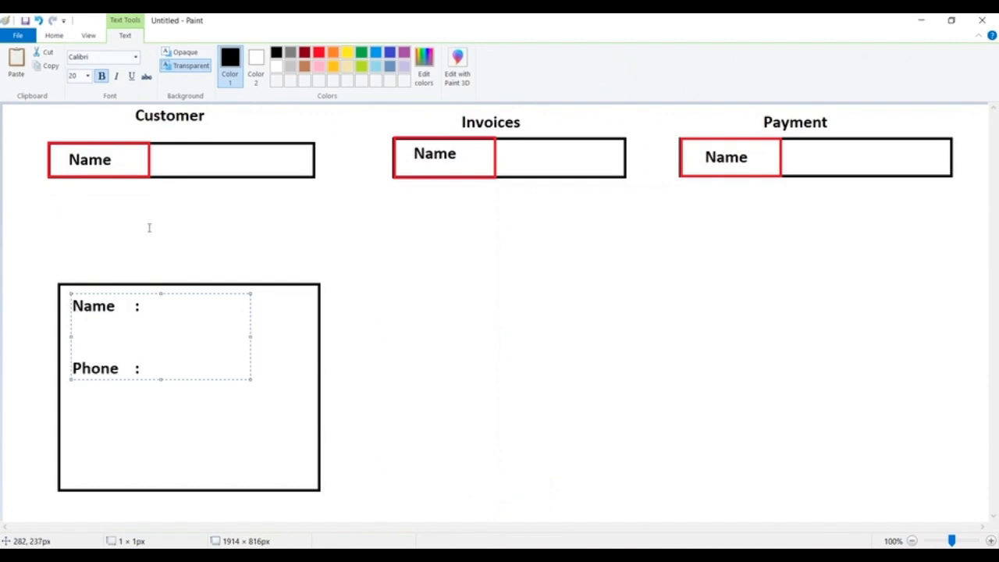
left_click(149, 225)
Step: Draw a rectangular input box of about 229 × 52 px beside Name and another of about 211 × 54 px beside Phone
left_click(267, 53)
left_click_drag(160, 293, 281, 320)
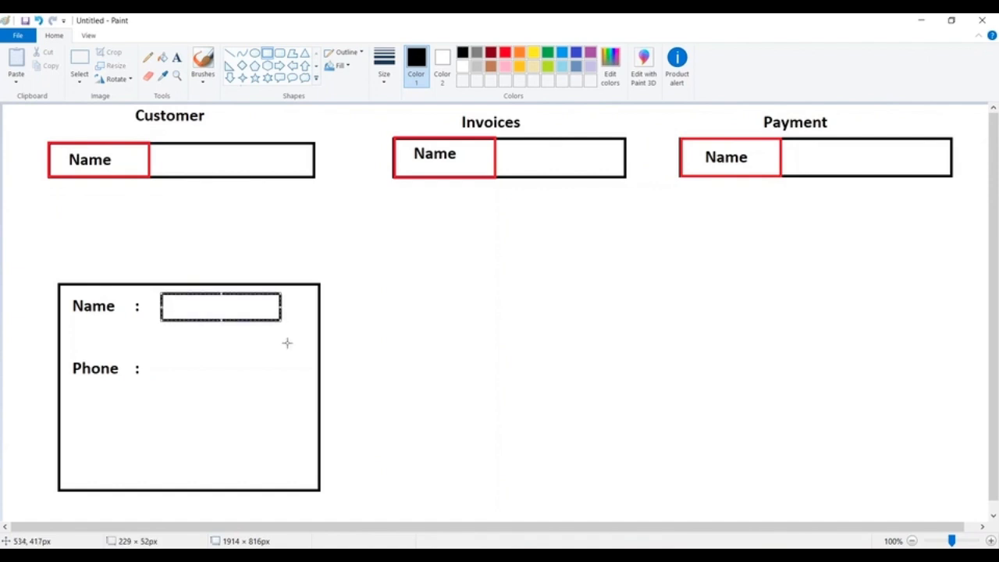
left_click_drag(162, 357, 274, 387)
Step: Move the Phone label with its box lower in the form to leave room for another row
left_click(80, 60)
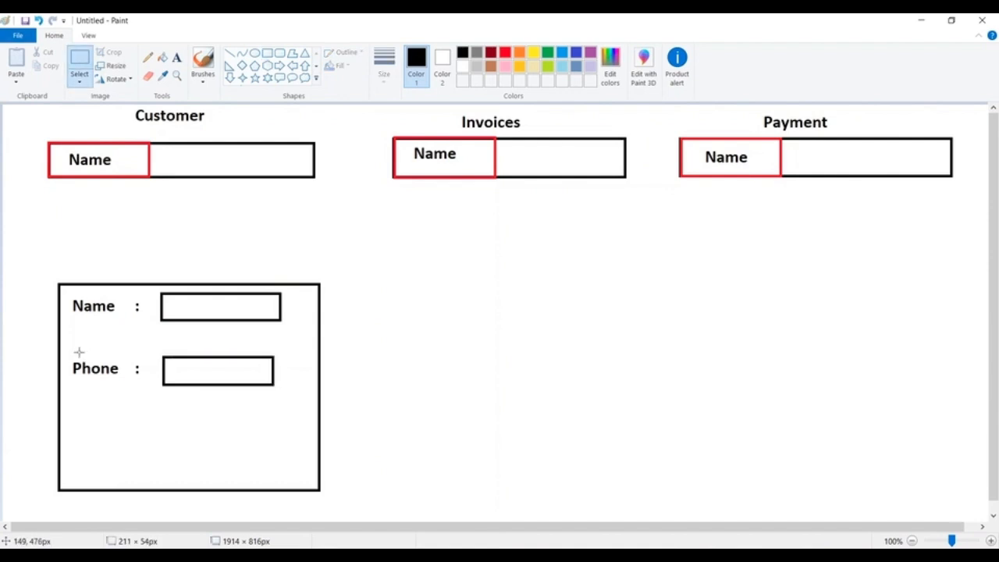
left_click_drag(69, 353, 301, 403)
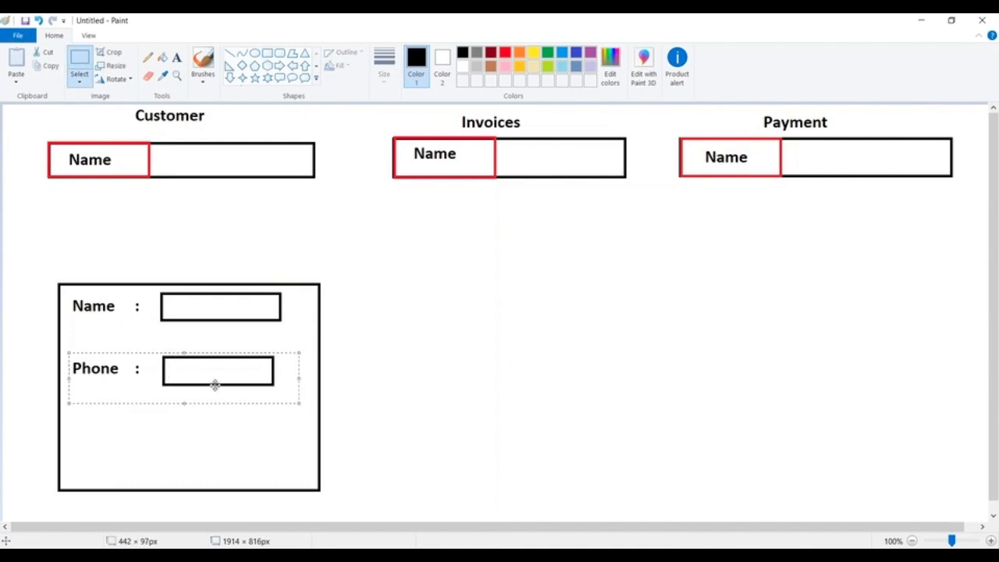
left_click_drag(214, 383, 214, 432)
left_click(207, 366)
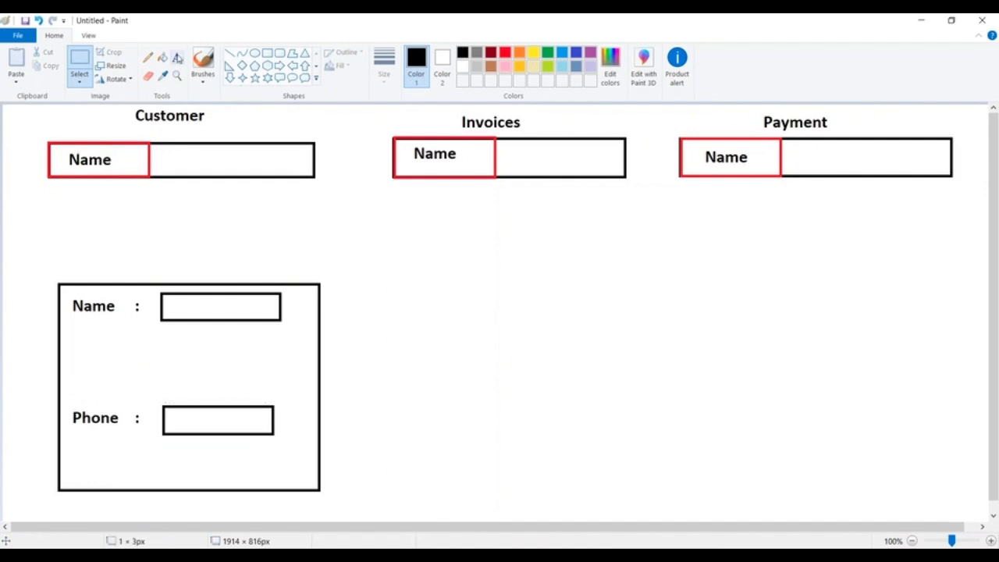
Step: Add a "FirstName:" label between the Name and Phone rows and draw an input box beside it
left_click(177, 57)
left_click(75, 364)
type("FirstName:")
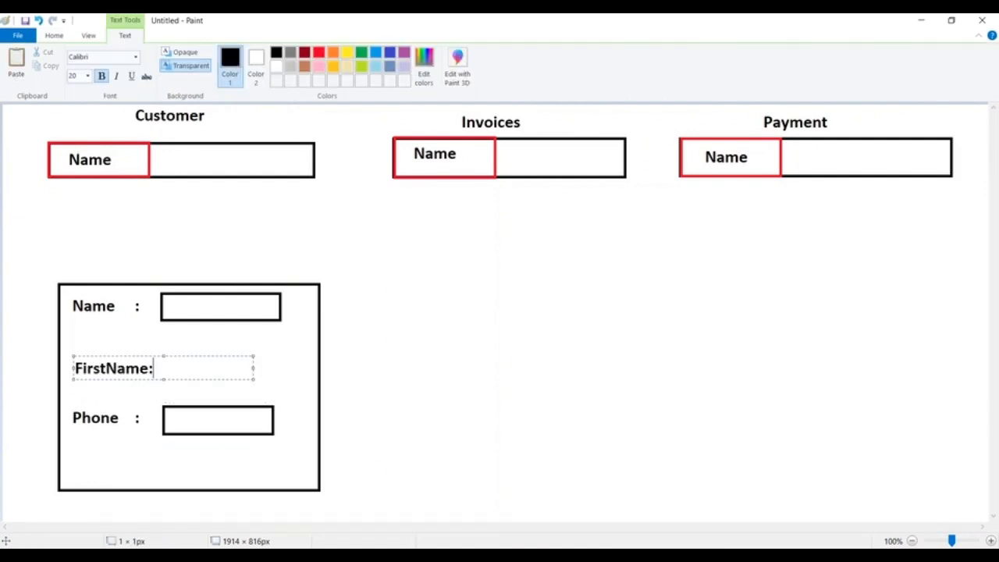
left_click(221, 194)
left_click_drag(161, 356, 277, 380)
left_click(338, 356)
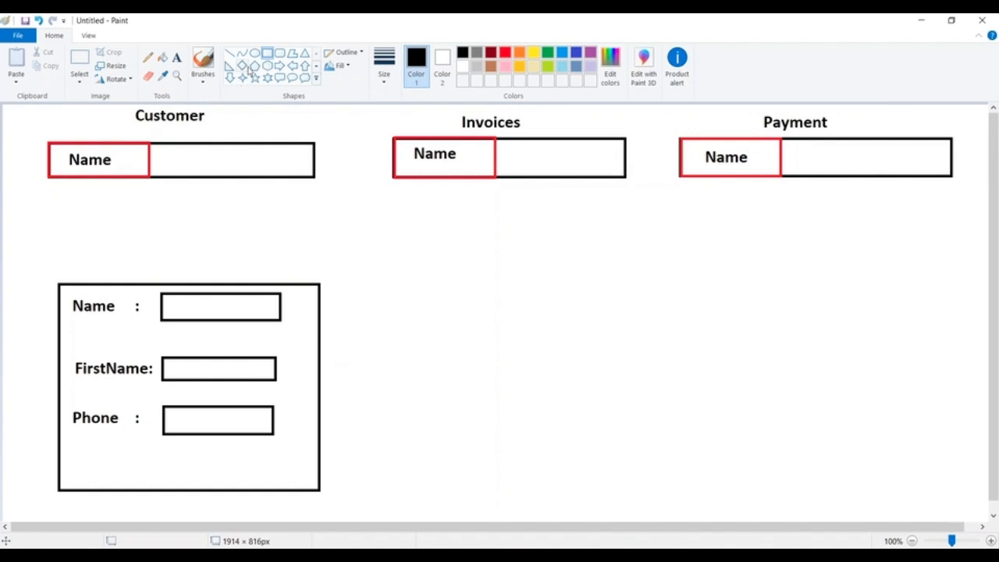
Step: Replace the Name label in the form below the Customer table with "LastName:"
left_click(79, 60)
left_click_drag(69, 297, 144, 320)
key("Delete")
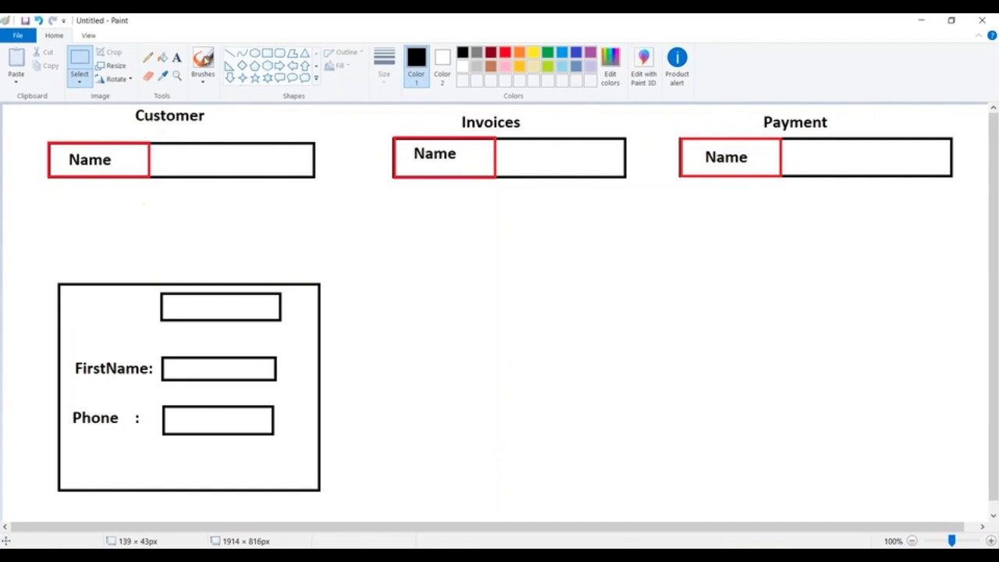
left_click(176, 57)
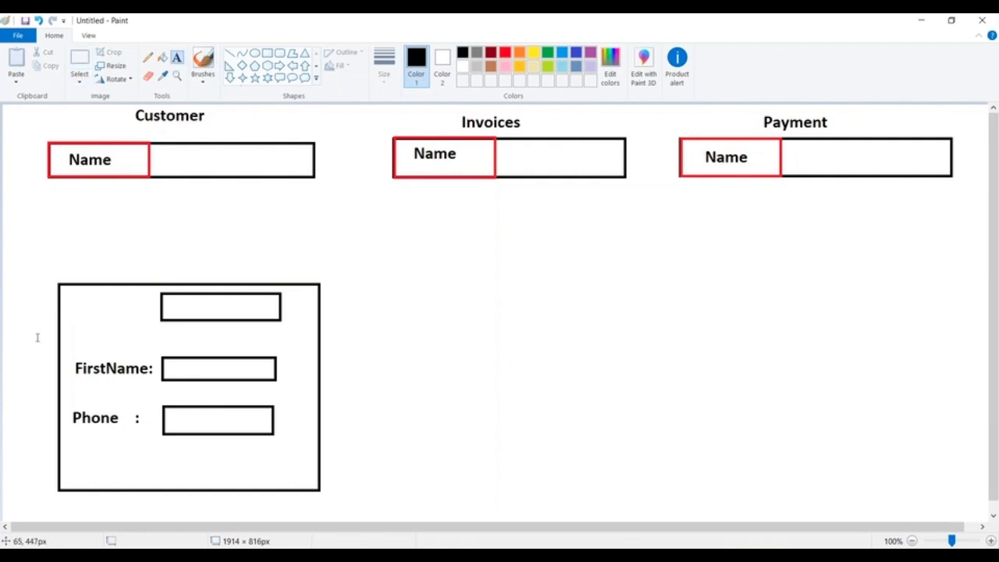
left_click(65, 301)
left_click(72, 277)
left_click(66, 302)
type("LastName:")
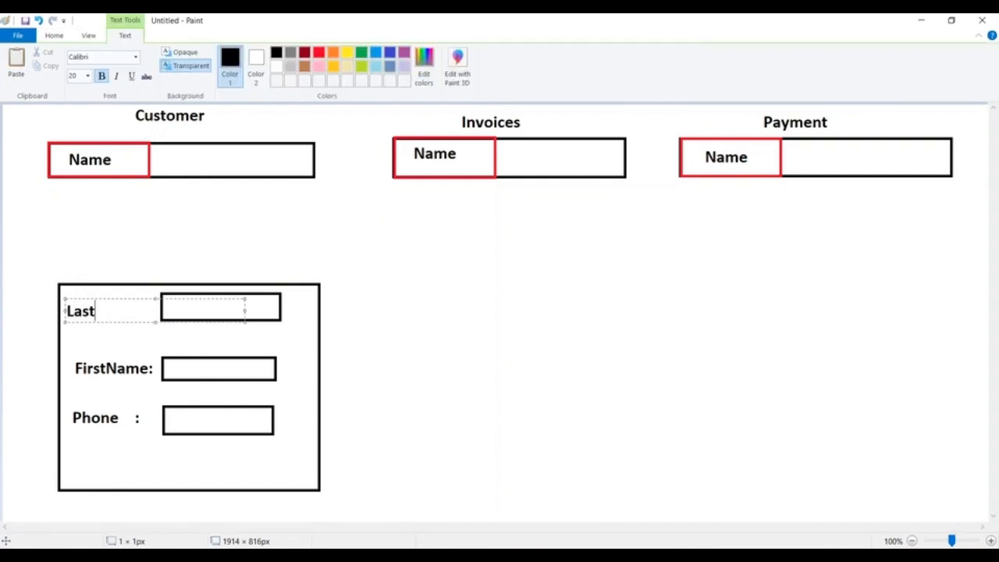
left_click(415, 348)
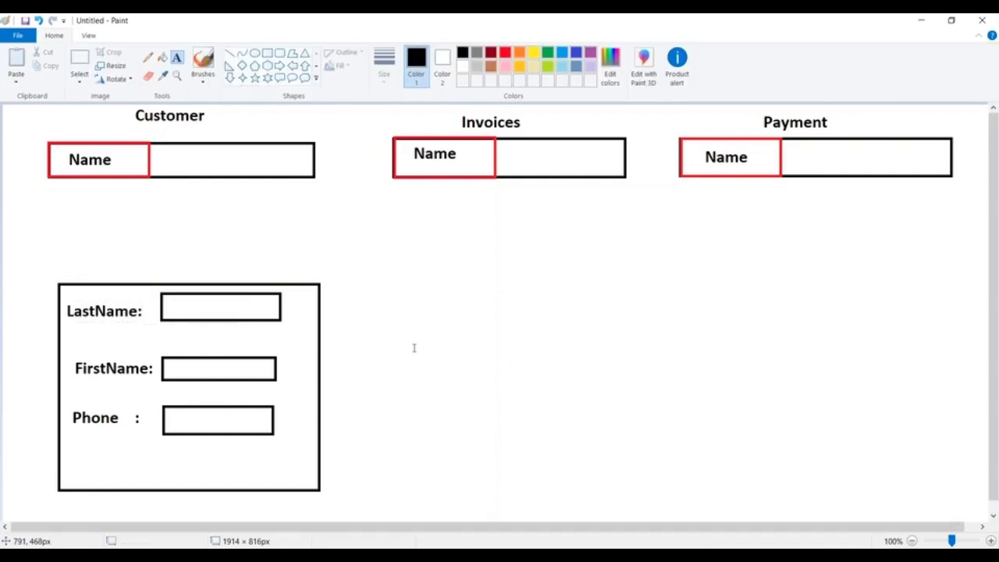
Step: Draw a diagonal line up from the LastName label and add the text RecordLabel at its upper end
left_click(230, 53)
left_click_drag(100, 304, 149, 254)
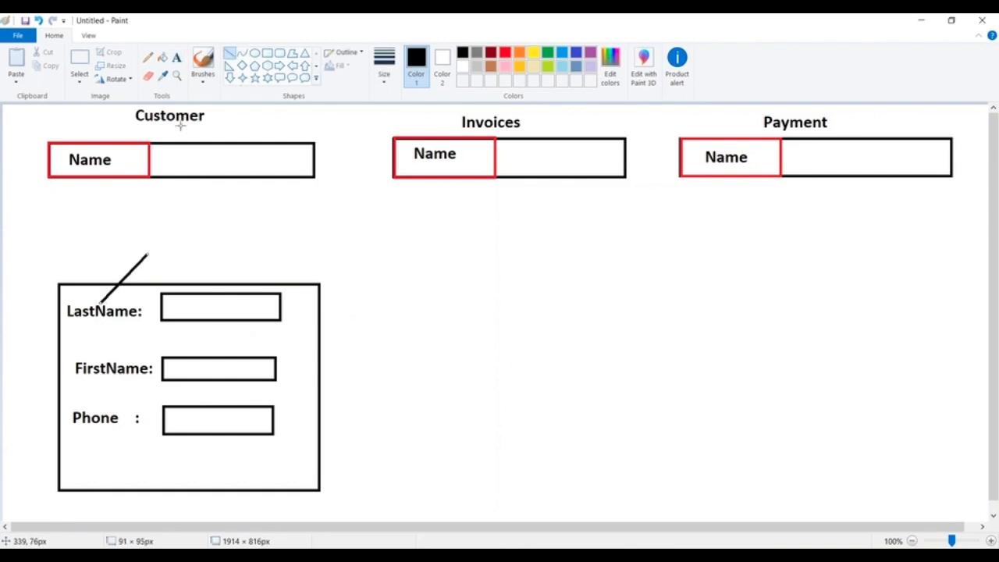
left_click(177, 59)
left_click(154, 229)
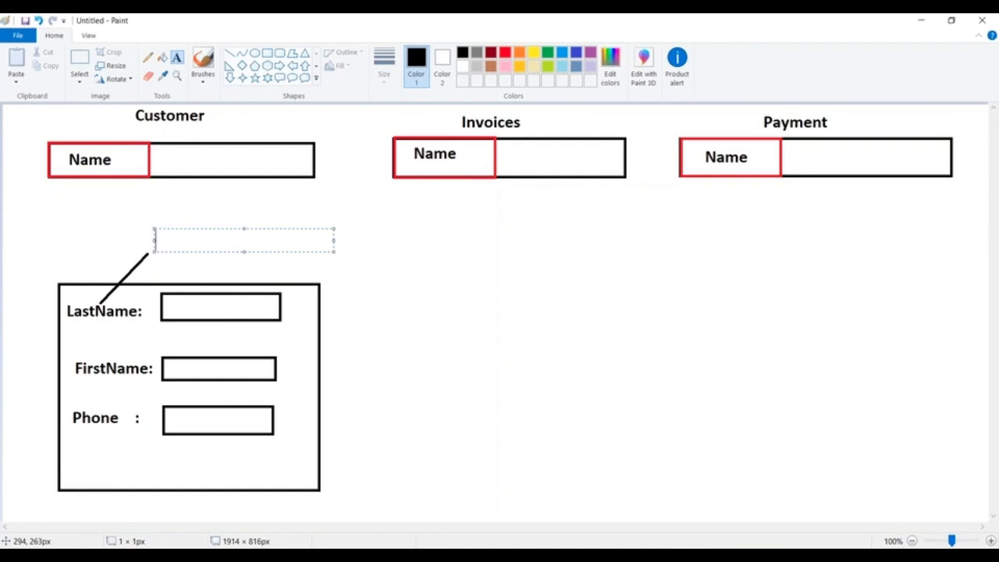
type("RecordLabel")
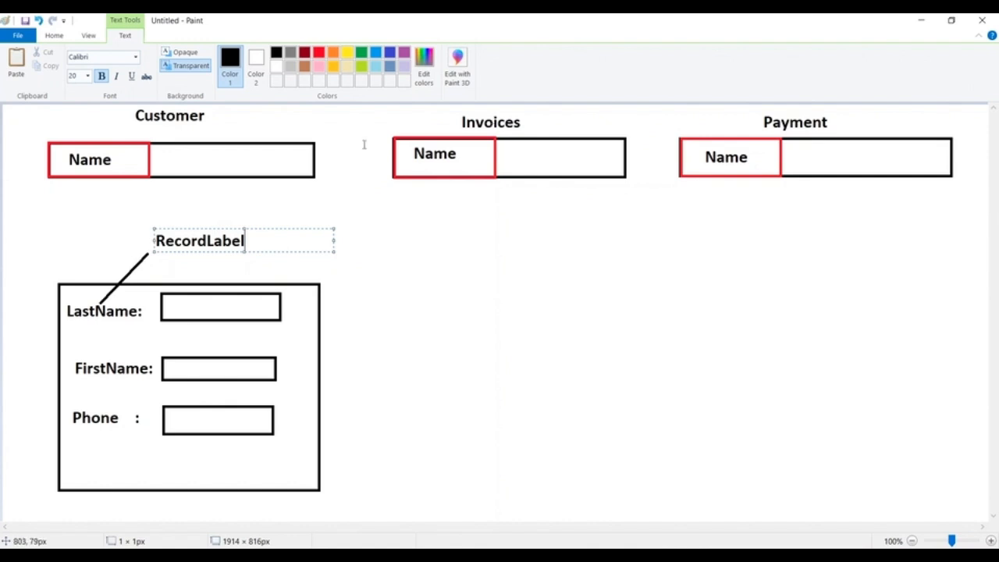
Step: Draw a large black rectangle below the Invoices table for a second form
left_click(52, 36)
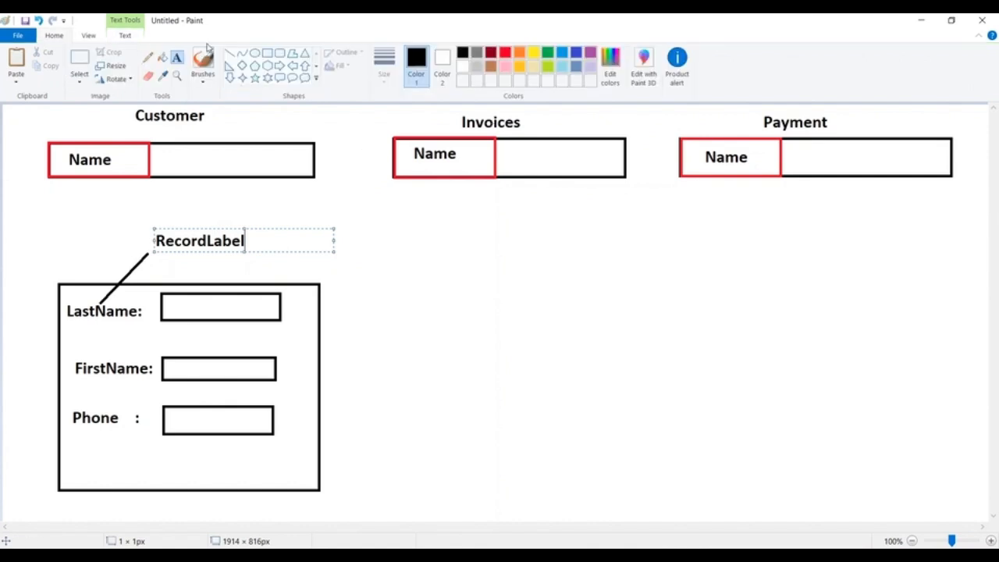
left_click(267, 53)
mouse_move(402, 274)
left_mouse_down()
mouse_move(622, 326)
mouse_move(653, 509)
left_mouse_up()
left_click(382, 162)
Step: Add the label "Name :" as the first line inside the rectangle below the Invoices table
left_click(176, 58)
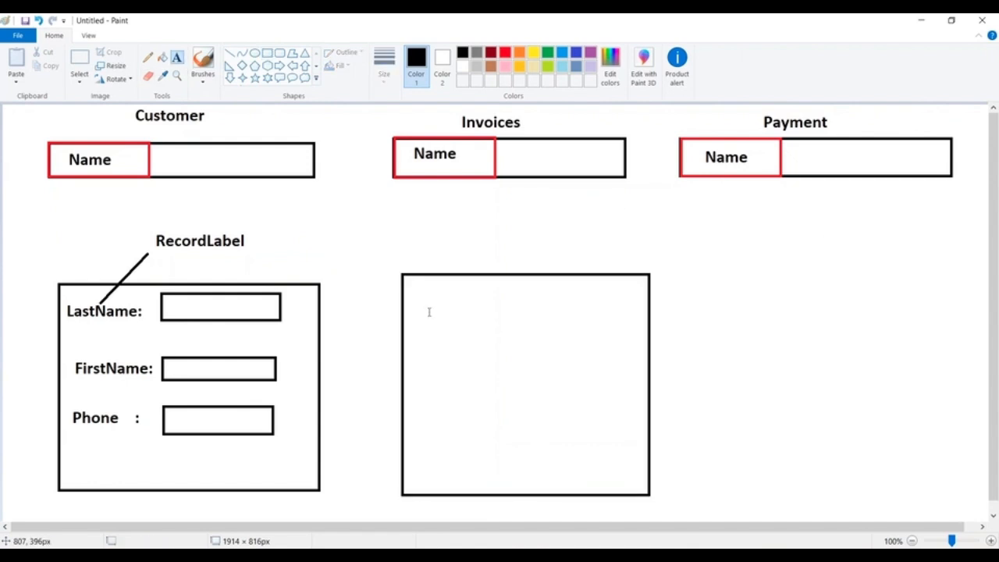
left_click(411, 291)
type("Namwe")
key("BackSpace")
key("BackSpace")
type("e           :")
key("Return")
Step: Add the labels "Invoice Date :" and "Amount :" on separate lines under Name in the invoice form
type("Inv")
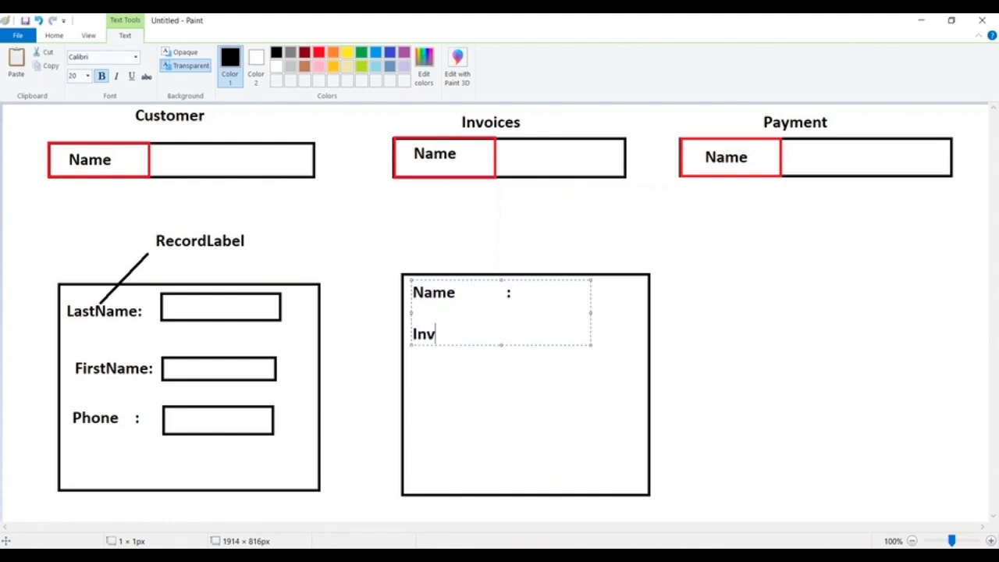
type("oice Date :")
key("Return")
key("Return")
key("Return")
type("Amount     :")
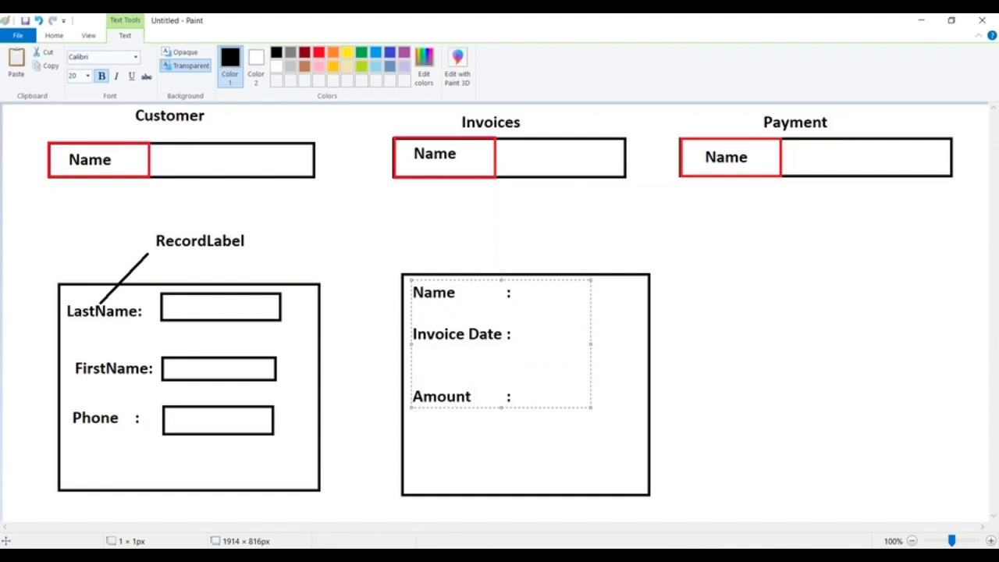
left_click(303, 193)
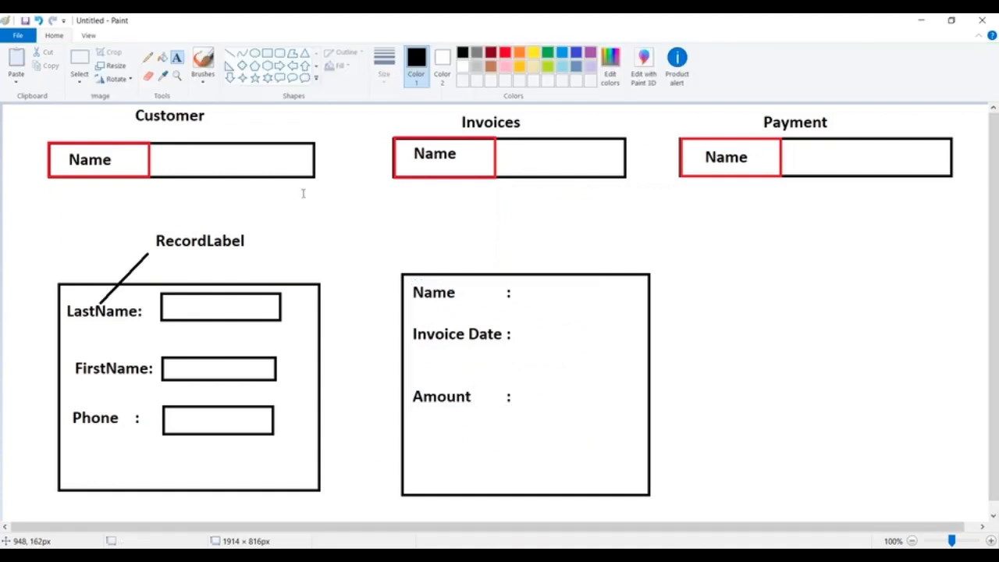
Step: Draw rectangular input boxes beside the Name, Invoice Date and Amount labels in the invoice form
left_click(267, 53)
mouse_move(521, 278)
left_mouse_down()
mouse_move(541, 292)
mouse_move(626, 298)
left_mouse_up()
left_click_drag(522, 322, 622, 350)
left_click_drag(513, 382, 613, 407)
left_click(430, 363)
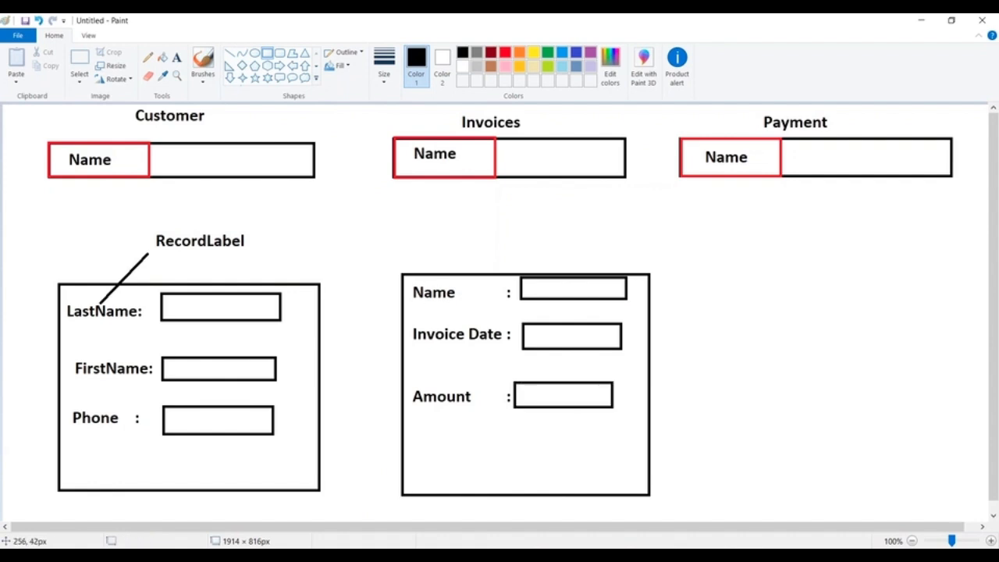
Step: Replace the Name label in the invoice form with InvoiceNo
left_click(79, 60)
mouse_move(412, 281)
left_mouse_down()
mouse_move(428, 298)
mouse_move(460, 305)
left_mouse_up()
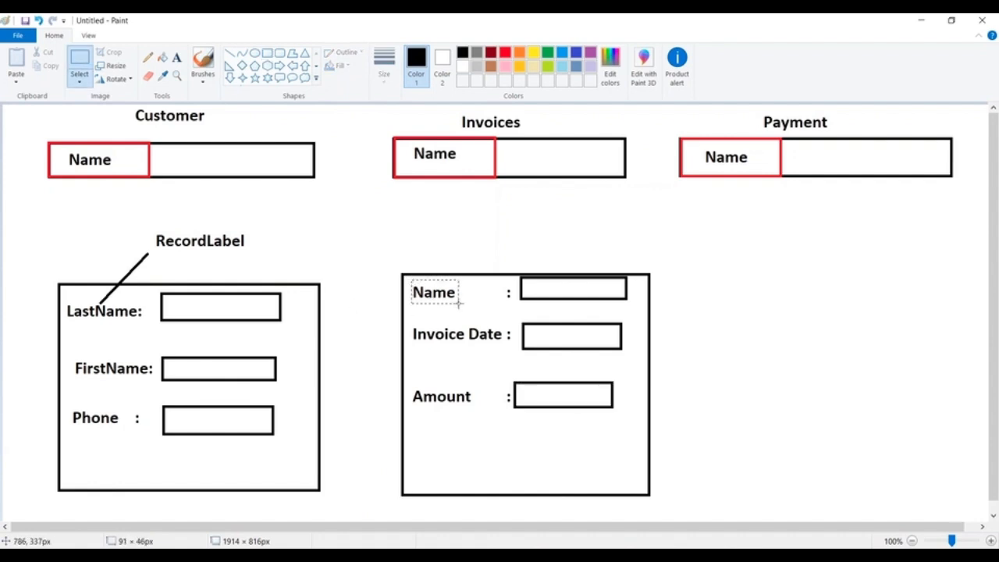
key("Delete")
left_click(178, 57)
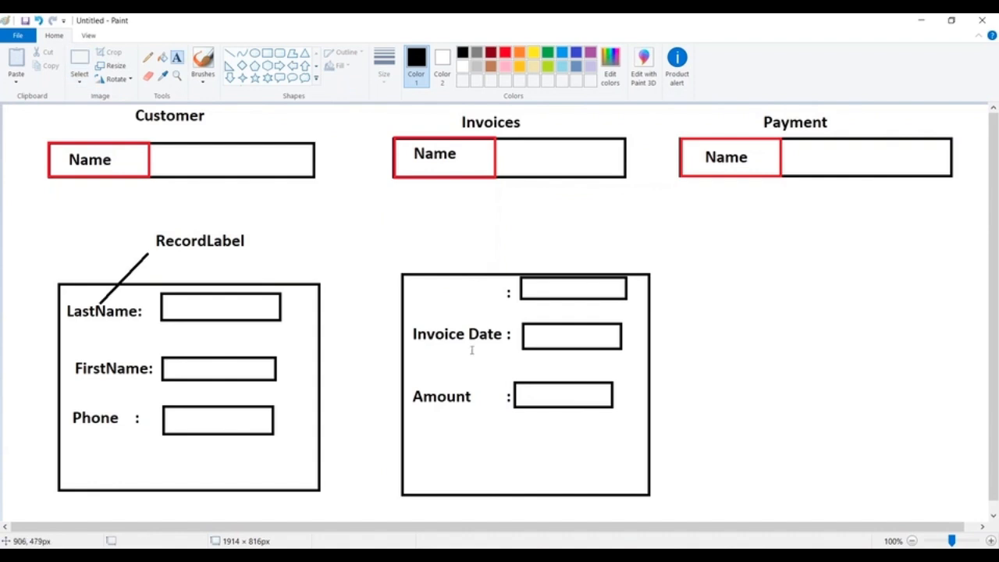
left_click_drag(407, 284, 589, 306)
type("Invic")
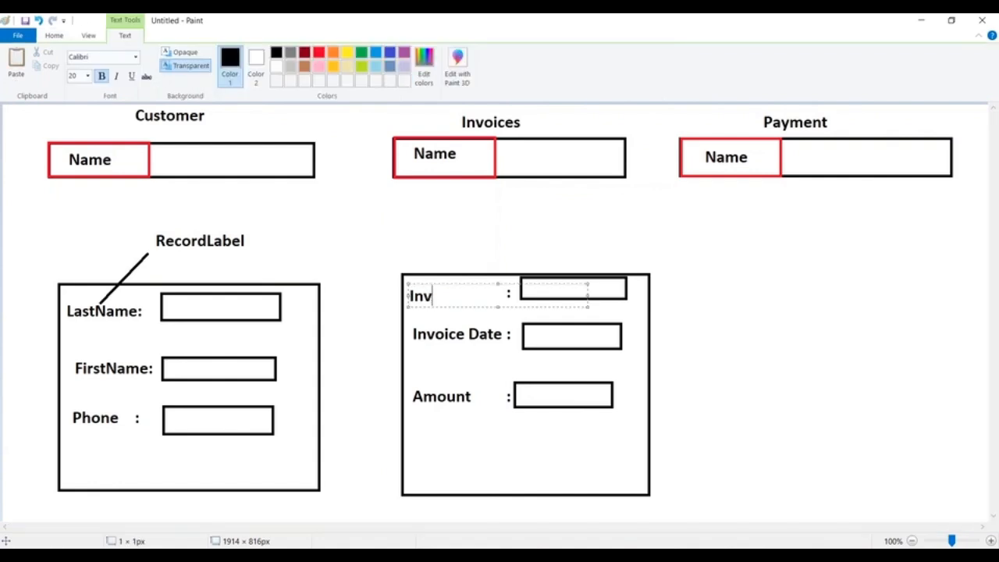
key("BackSpace")
key("BackSpace")
type("oiceNo")
left_click(357, 266)
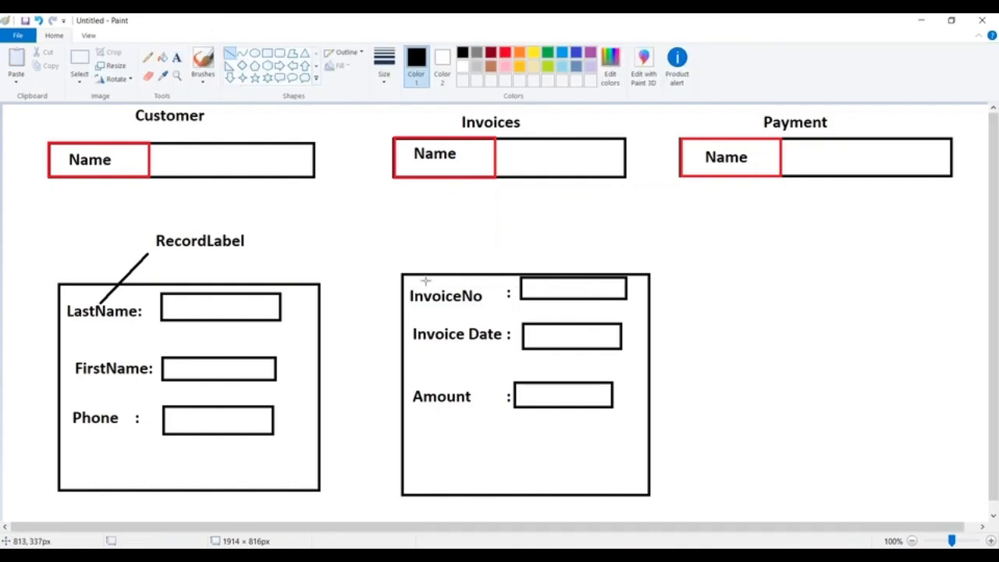
Step: Draw a diagonal line up from the InvoiceNo label and add the text Record Label at its upper end
left_click_drag(425, 279, 466, 239)
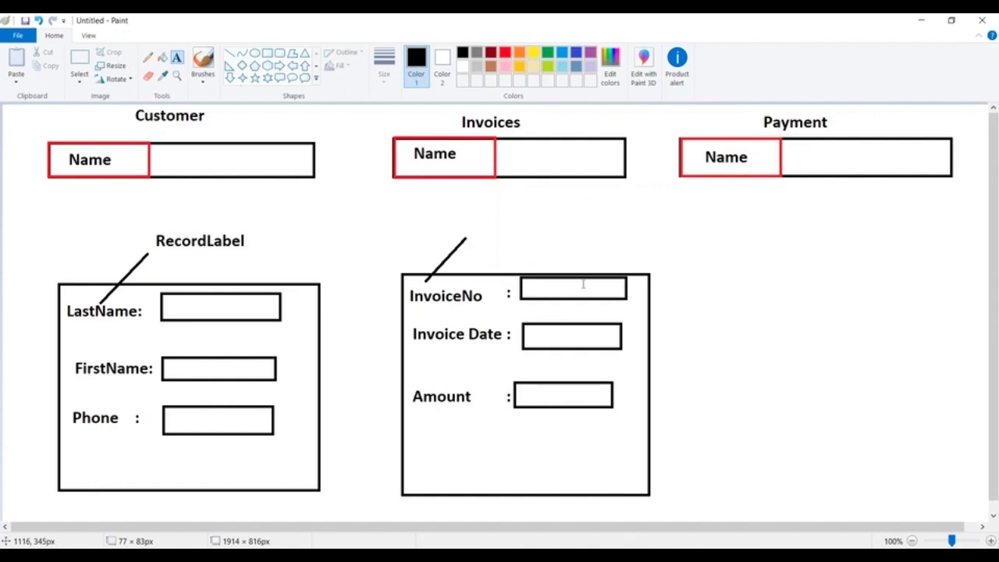
left_click(480, 234)
type("Record KLa")
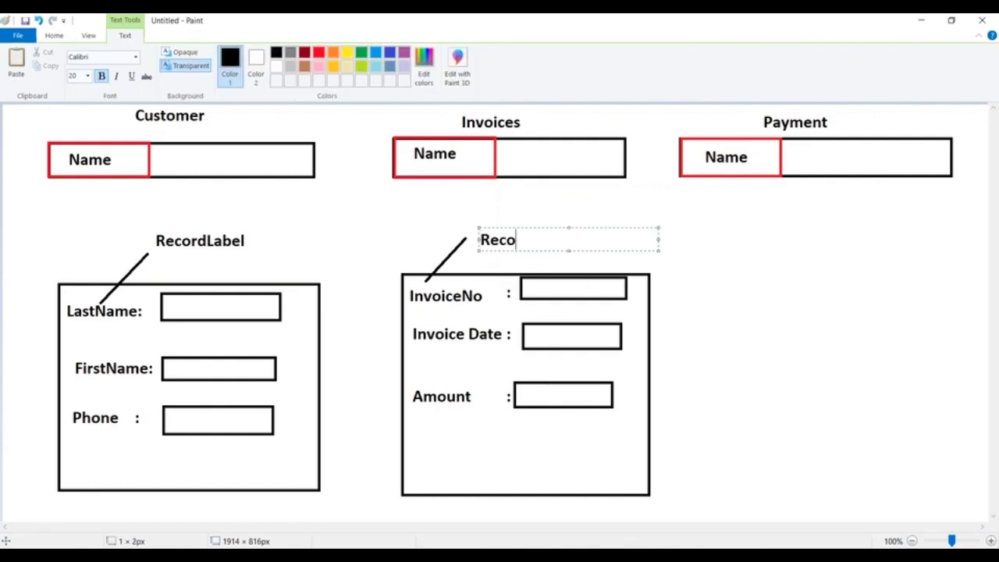
key("BackSpace")
key("BackSpace")
key("BackSpace")
type("Label")
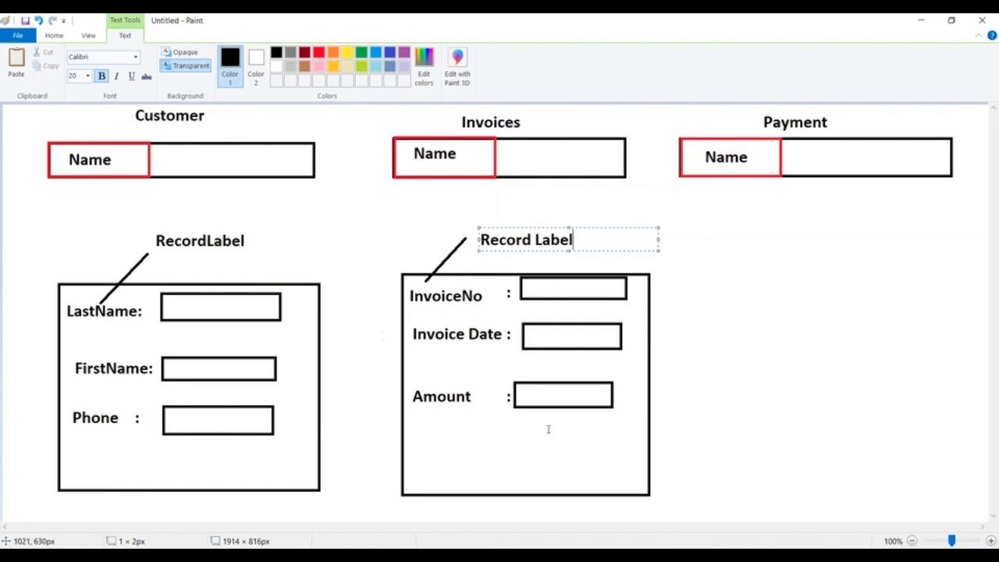
Step: Switch to the Salesforce New Custom Object form and change the record name to Customer Id
key("alt+Tab")
scroll(386, 323, "up", 2)
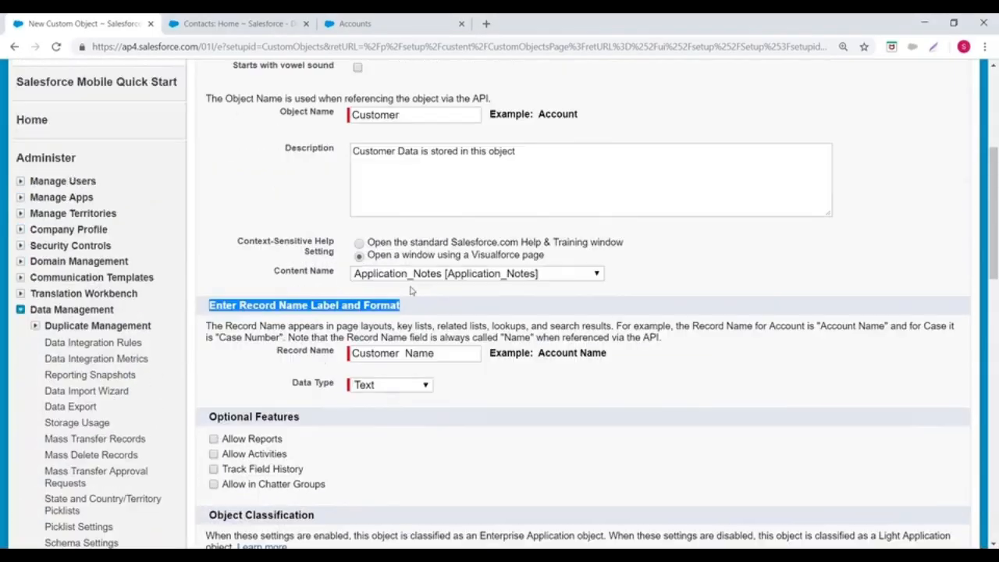
scroll(386, 323, "down", 2)
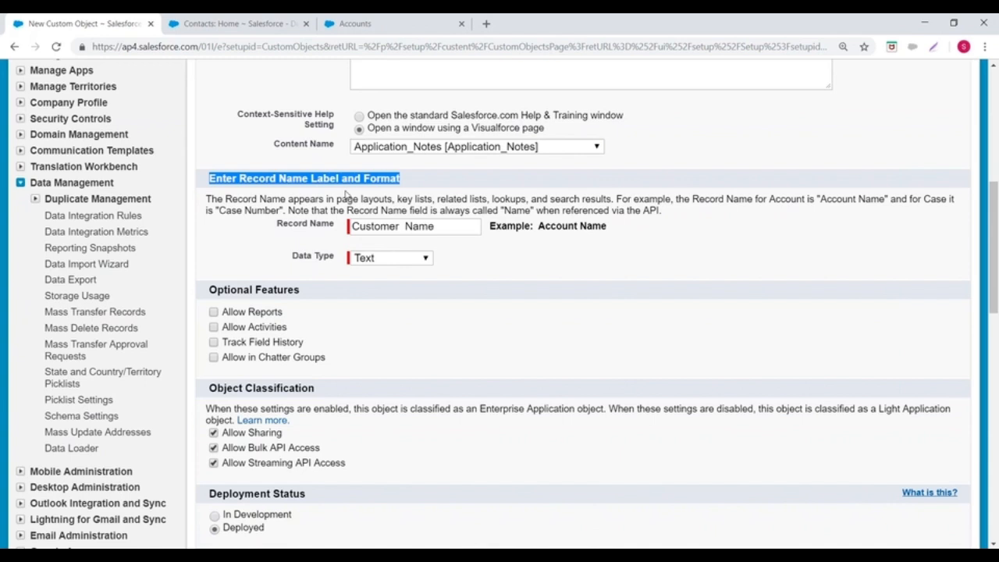
left_click_drag(402, 227, 457, 229)
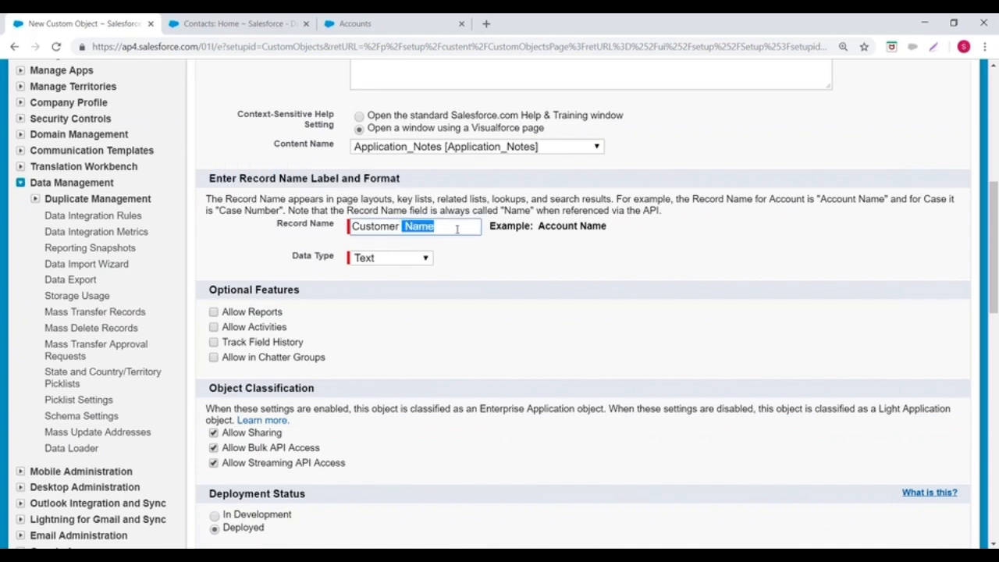
key("BackSpace")
type("Id")
Step: Set the record name's data type to Auto Number with display format CID{000} and starting number 1
left_click(400, 258)
left_click(396, 295)
left_click(376, 275)
type("CID{")
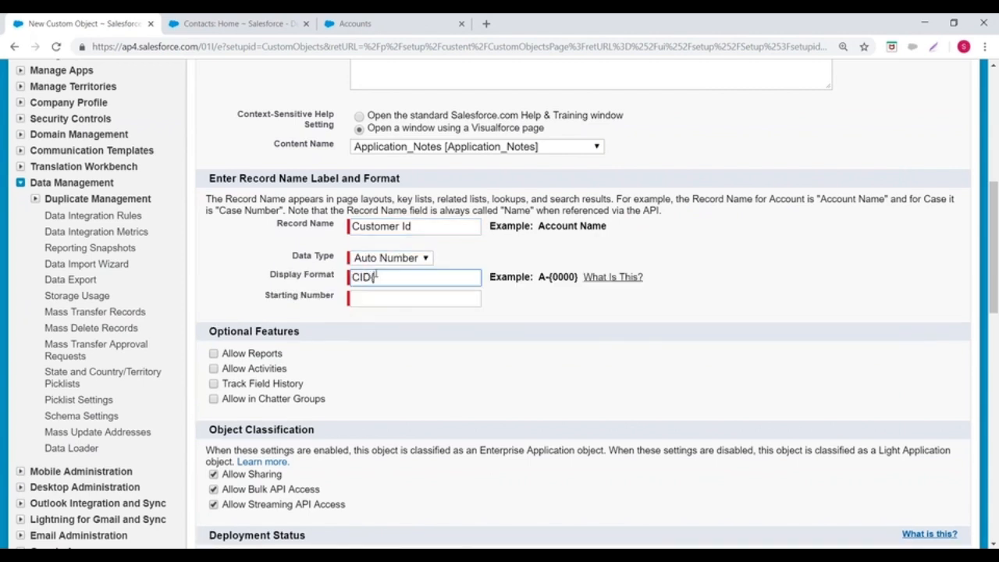
type("000}")
left_click(363, 296)
type("1")
left_click(464, 353)
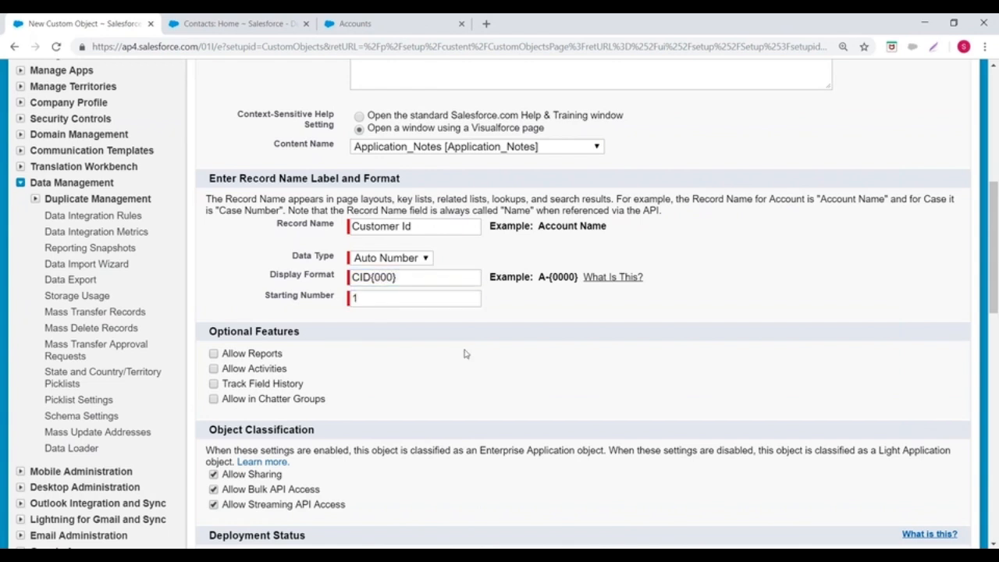
scroll(396, 324, "up", 3)
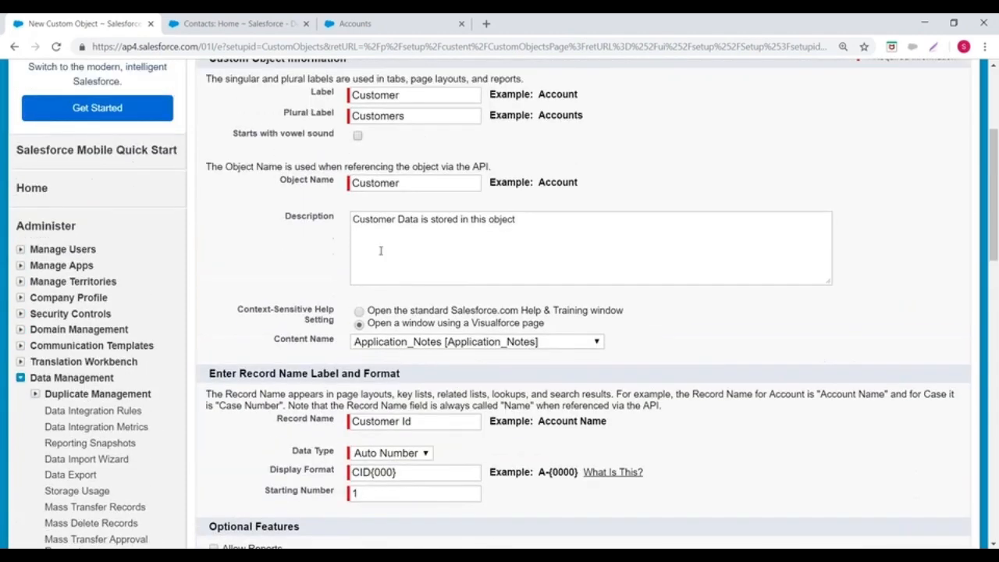
Step: Review the Customer object's label, plural label, object name and record name format settings in the custom object form
scroll(381, 251, "up", 2)
left_click_drag(312, 222, 431, 225)
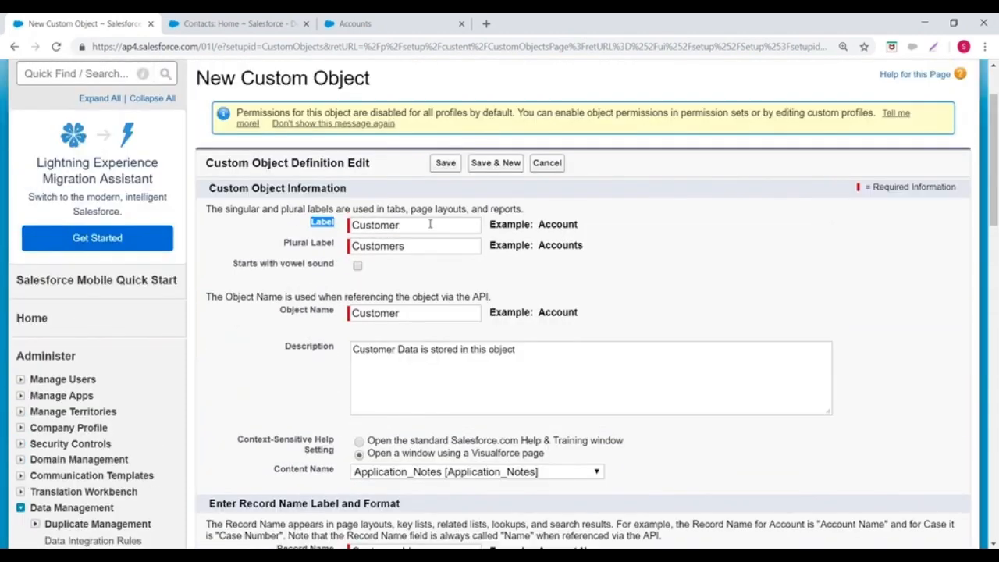
left_click_drag(283, 249, 420, 249)
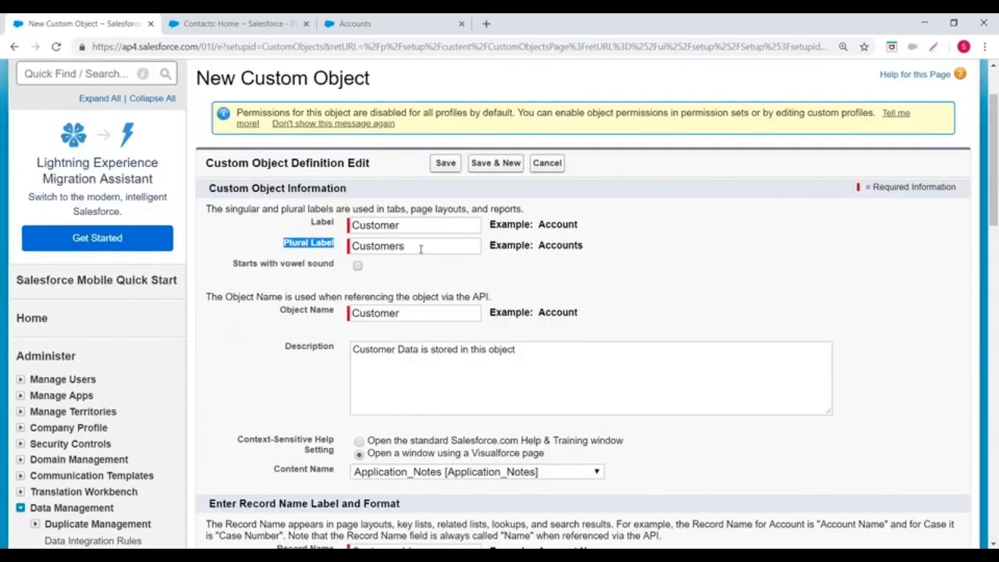
scroll(420, 248, "down", 2)
left_click_drag(260, 183, 417, 180)
scroll(390, 213, "down", 1)
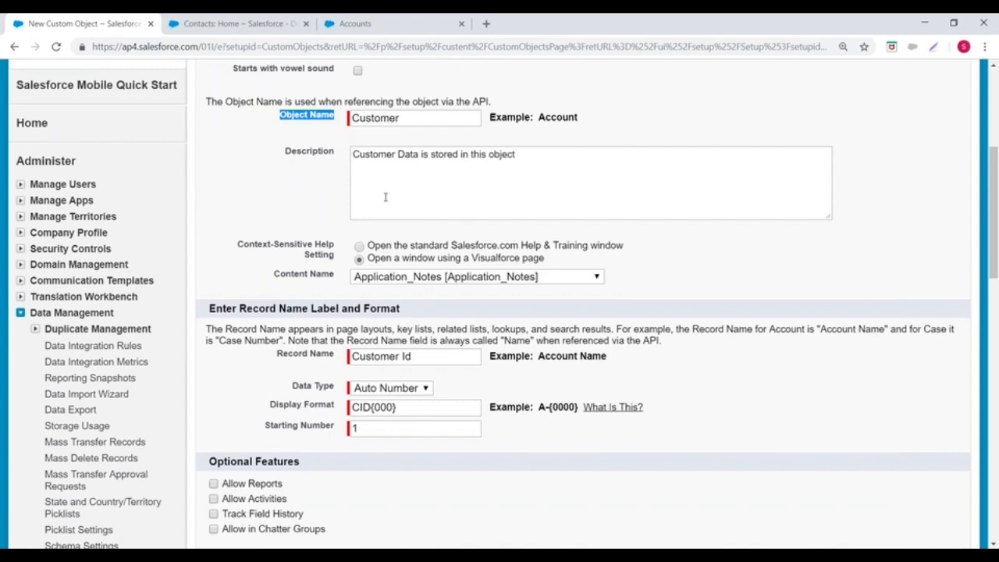
scroll(383, 279, "down", 2)
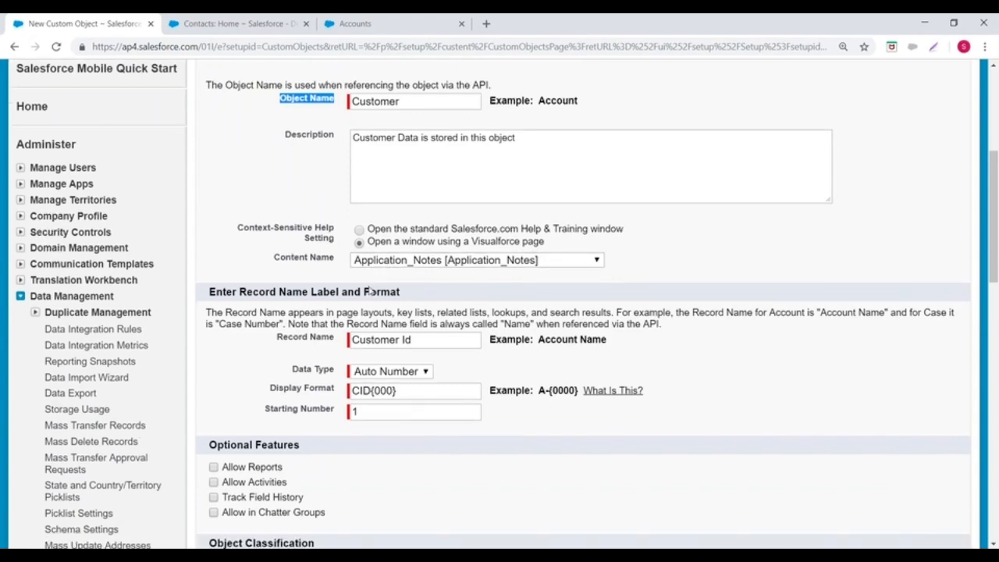
left_click_drag(277, 225, 331, 257)
left_click_drag(263, 274, 317, 275)
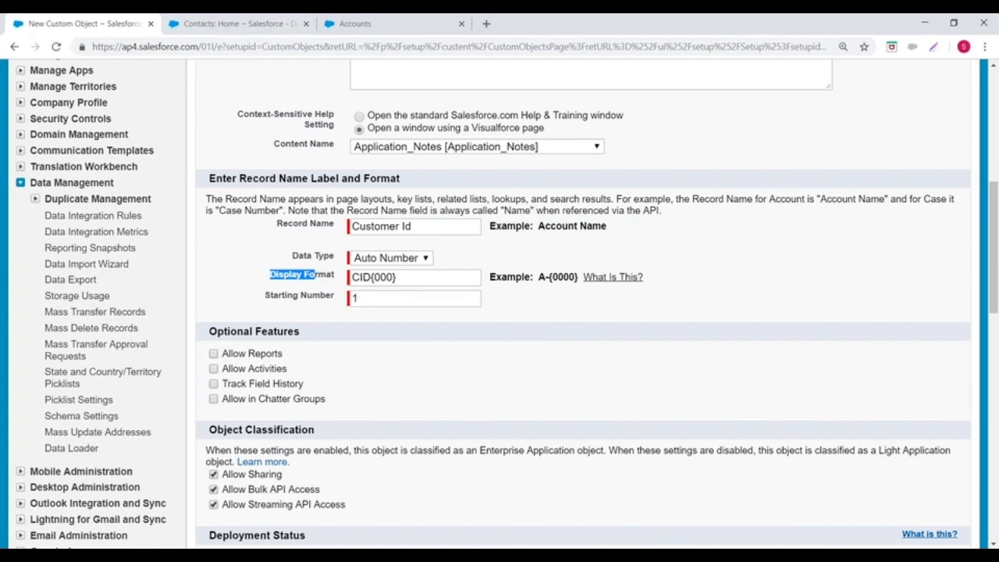
Step: Enable Allow Reports in the optional features of the Customer object
scroll(283, 327, "down", 1)
left_click(214, 289)
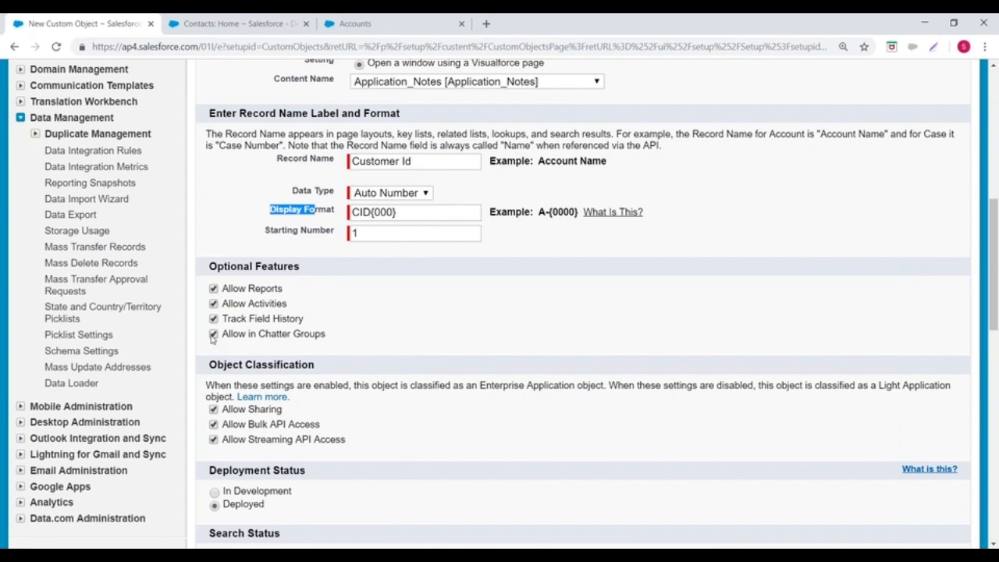
Step: Review the optional features, object classification, deployment status and search status settings in the custom object form
left_click_drag(223, 289, 289, 295)
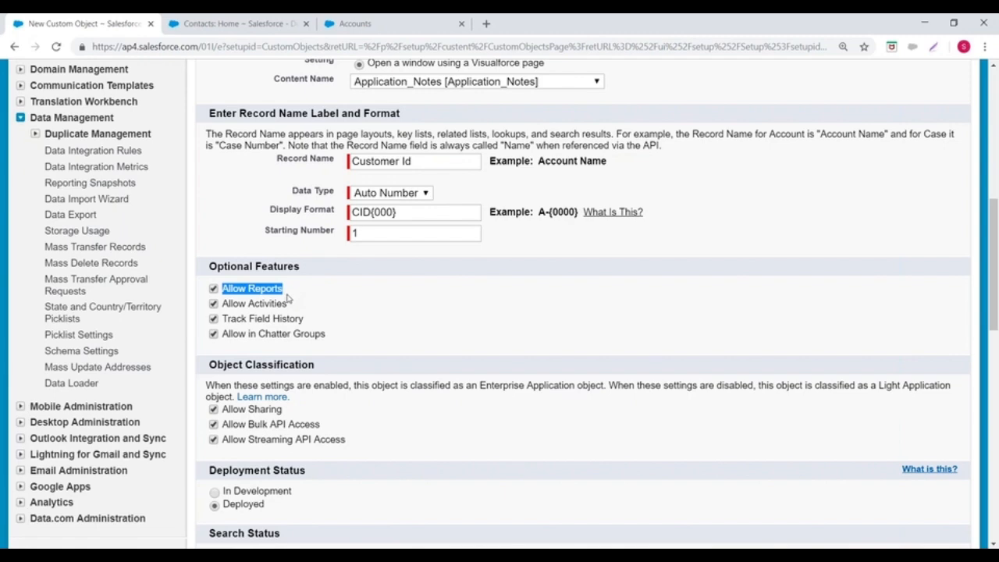
scroll(287, 297, "down", 3)
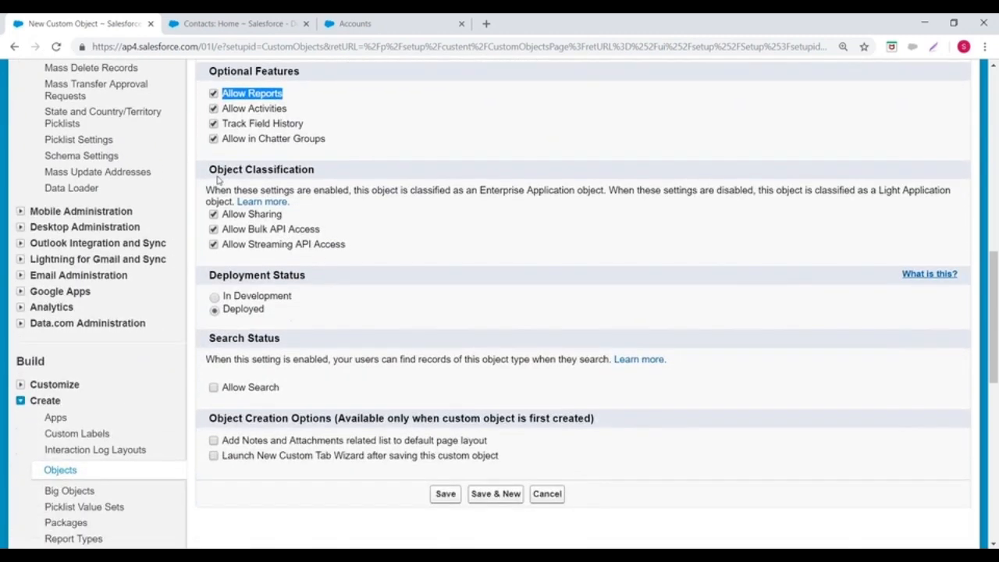
left_click_drag(209, 169, 291, 170)
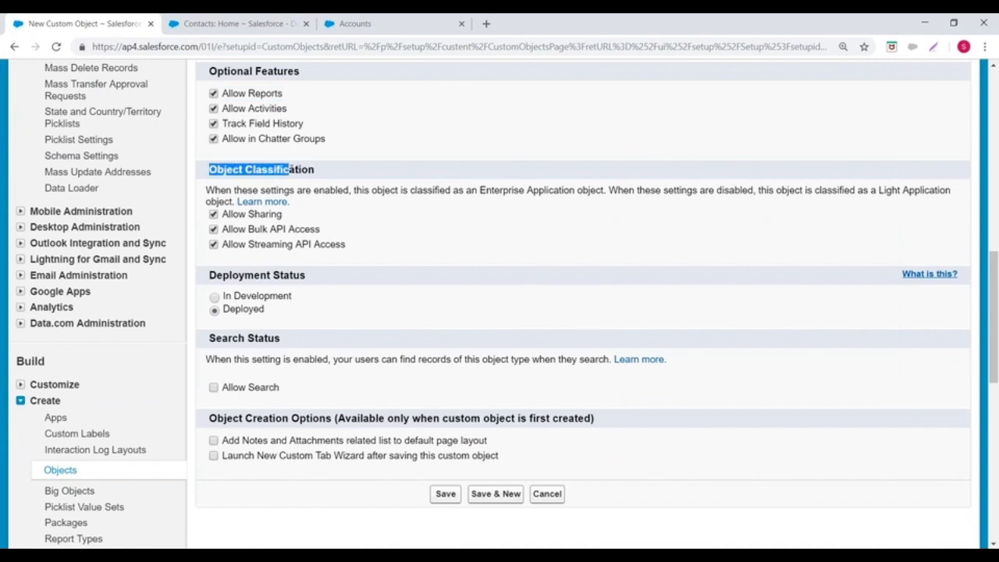
left_click(405, 150)
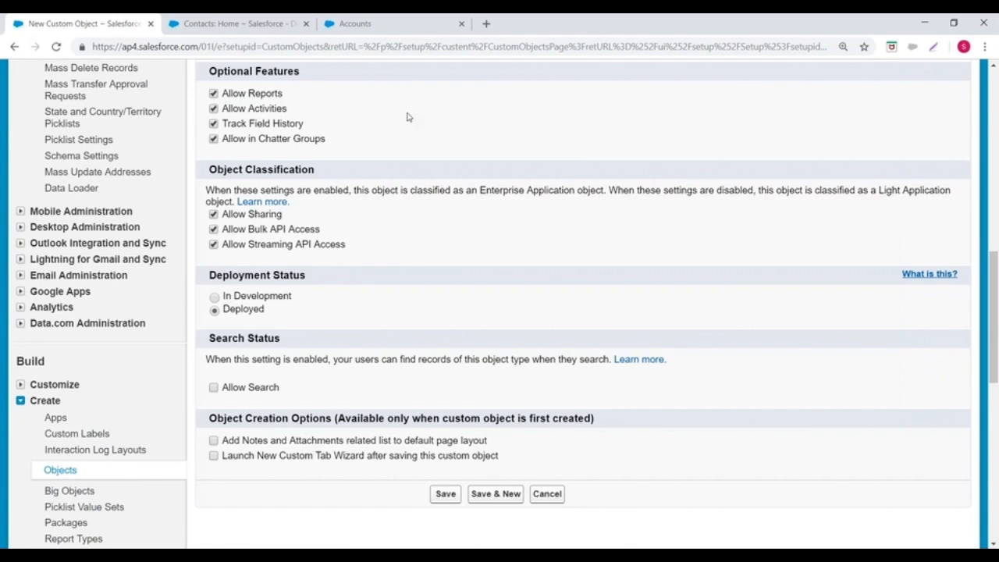
scroll(406, 117, "down", 2)
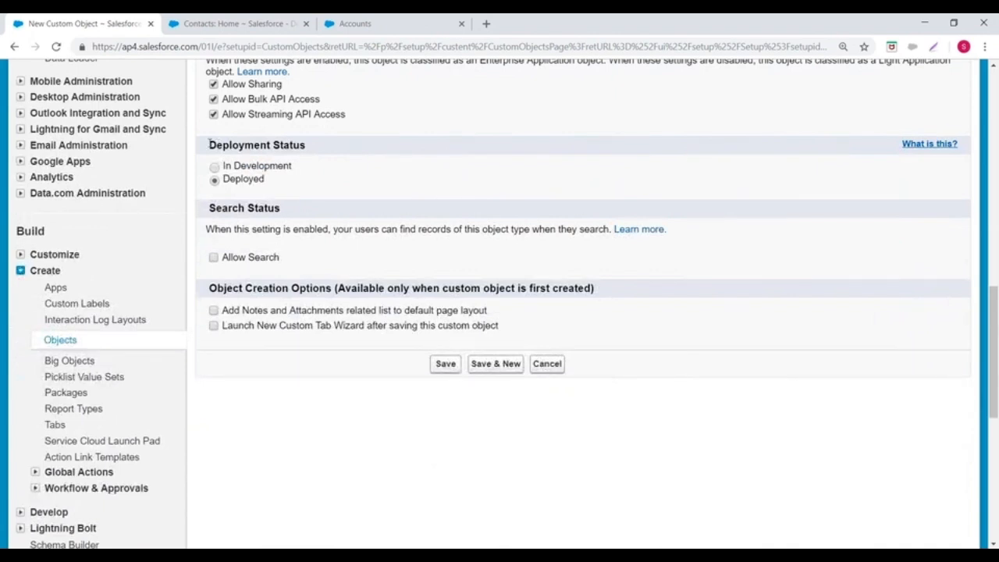
left_click_drag(248, 143, 337, 147)
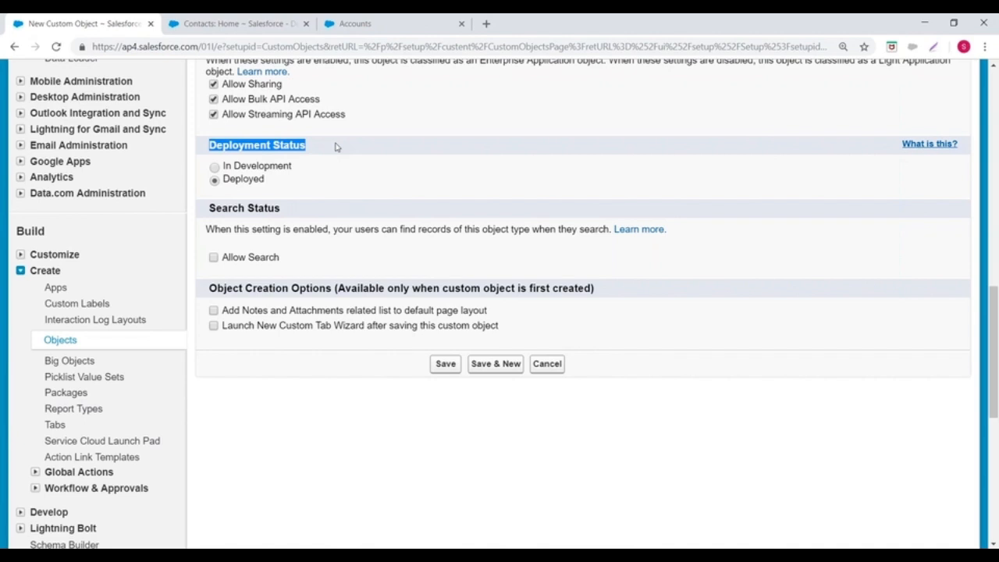
scroll(249, 201, "down", 1)
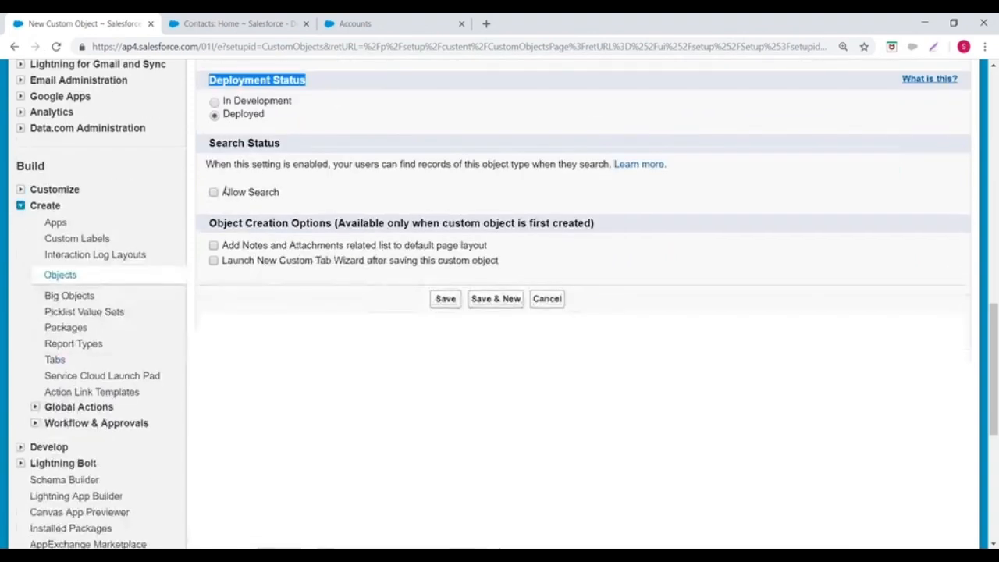
left_click_drag(205, 144, 322, 148)
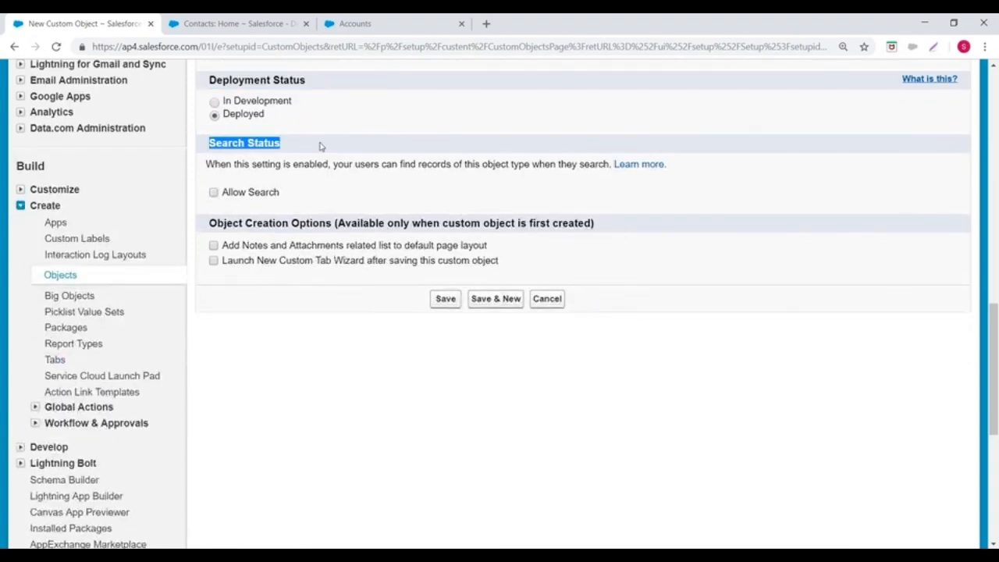
left_click(236, 196)
left_click_drag(222, 195, 254, 196)
scroll(235, 196, "up", 2)
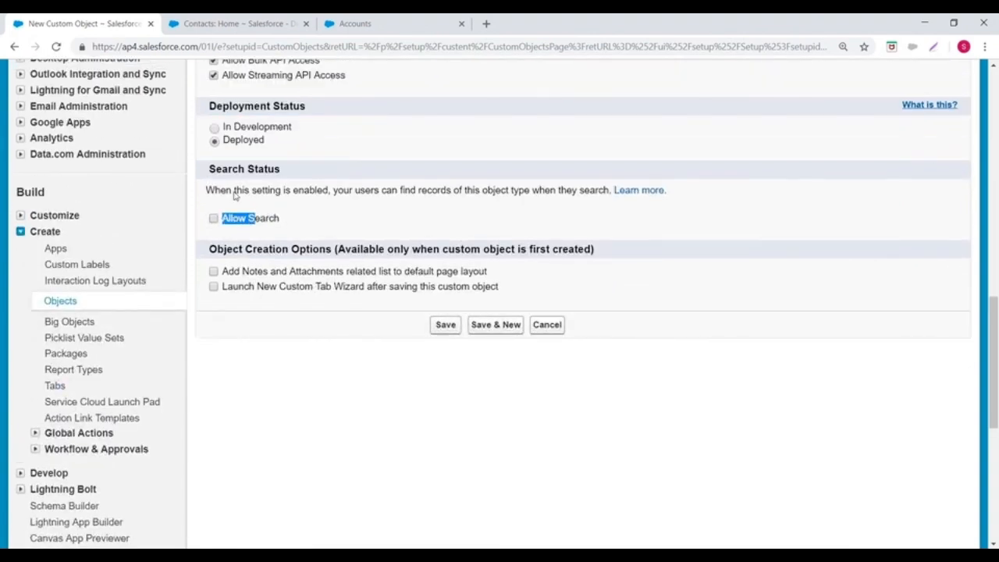
scroll(234, 196, "up", 2)
Step: Switch to the Contacts page, search Salesforce for Genepoint and examine the matching records by object
left_click(227, 24)
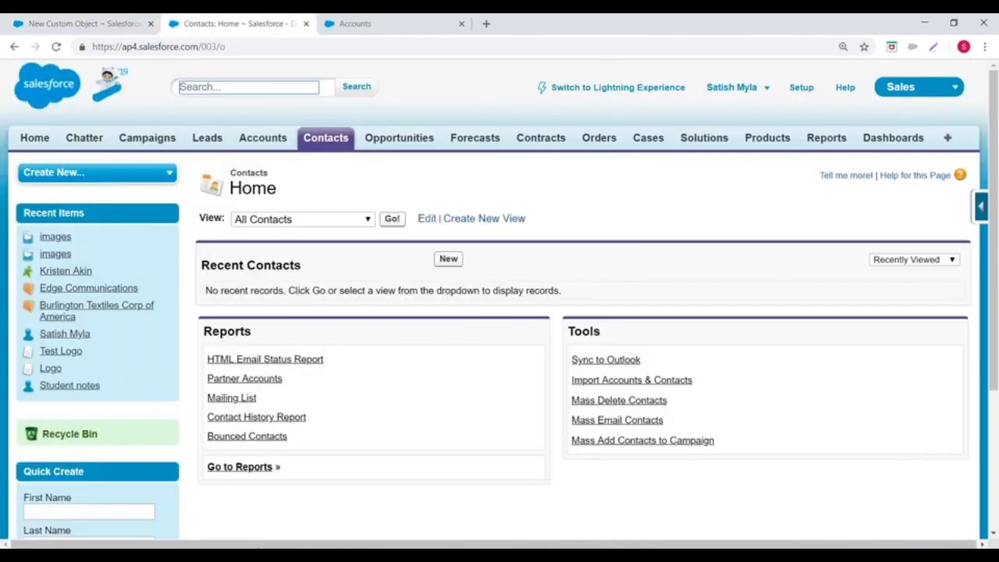
type("Genep")
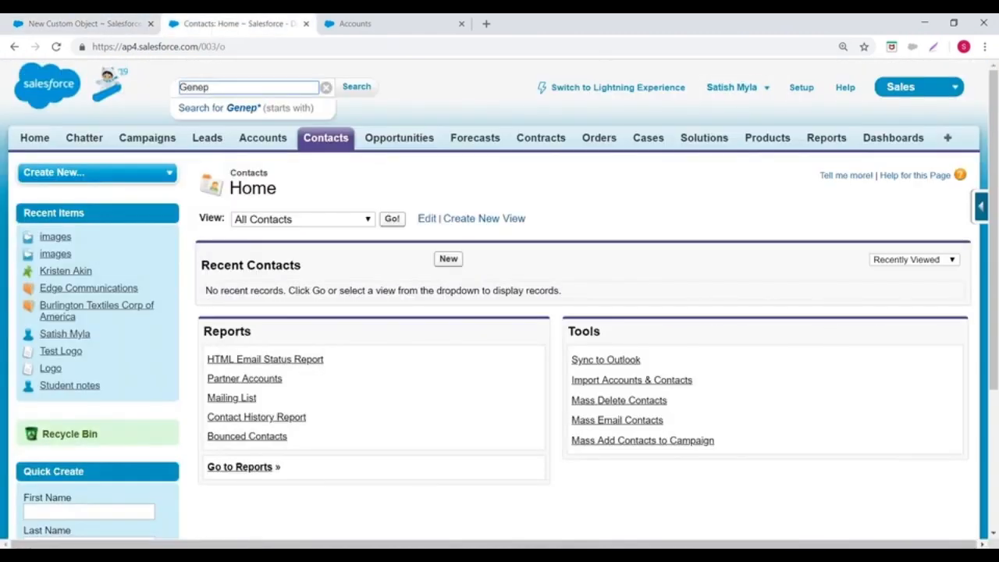
type("oint")
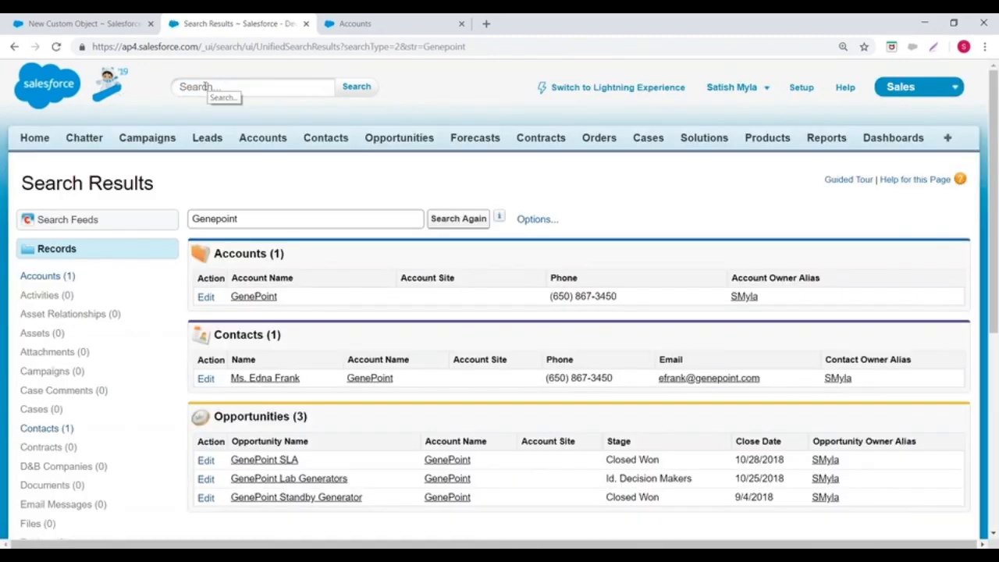
scroll(257, 89, "down", 3)
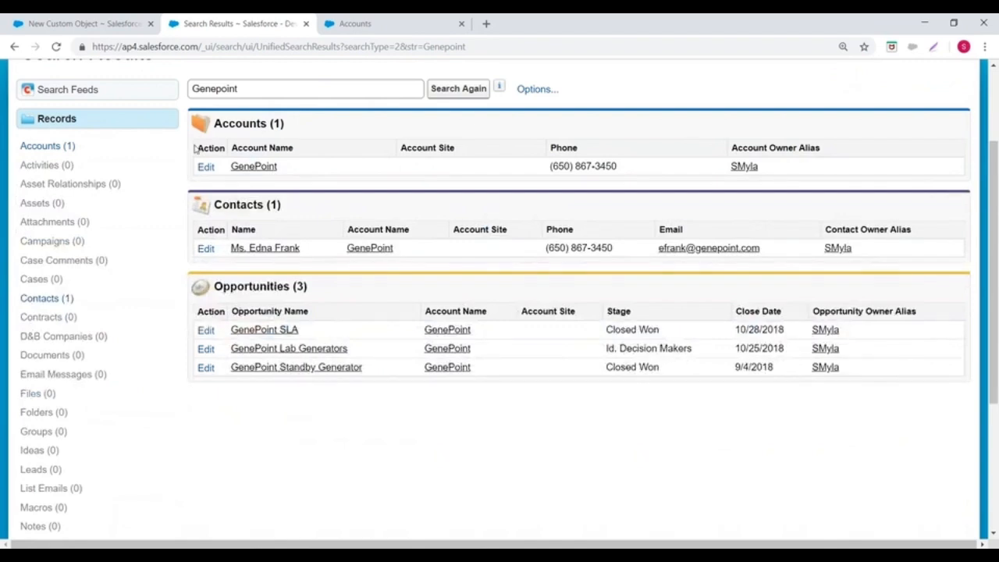
scroll(326, 132, "up", 1)
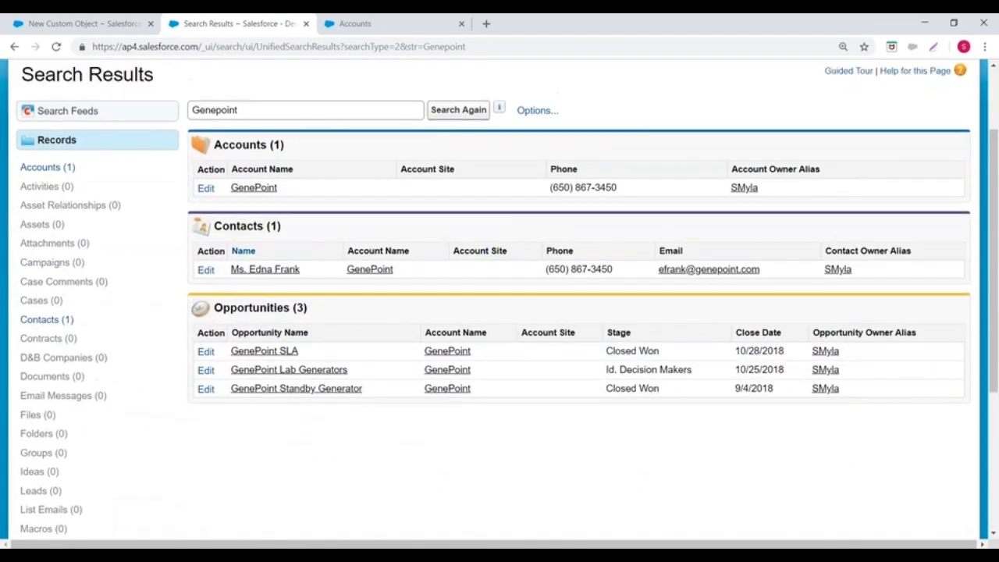
scroll(229, 107, "up", 3)
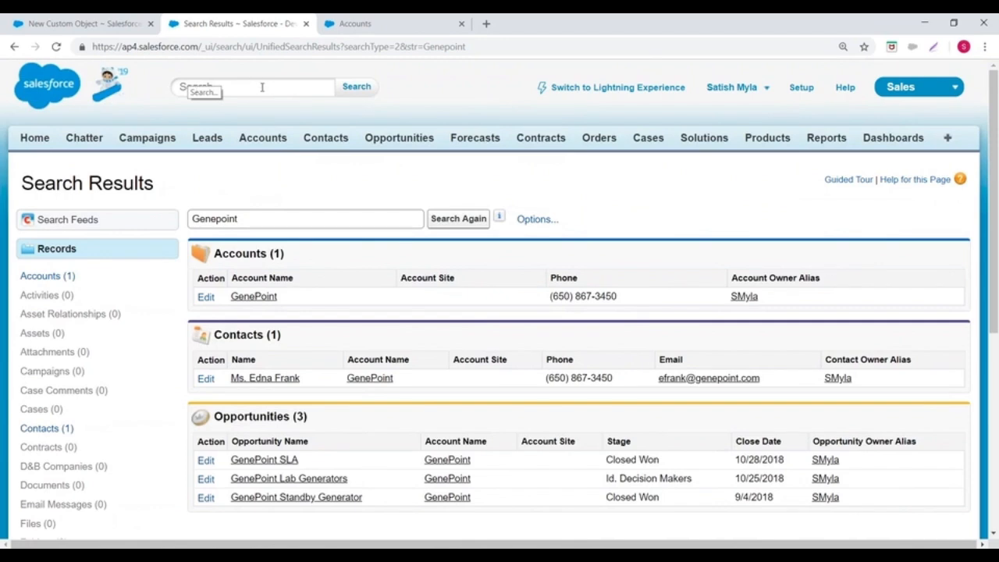
Step: Return to the New Custom Object form and enable Allow Search under the search status
left_click(78, 23)
scroll(346, 217, "down", 3)
scroll(251, 260, "down", 1)
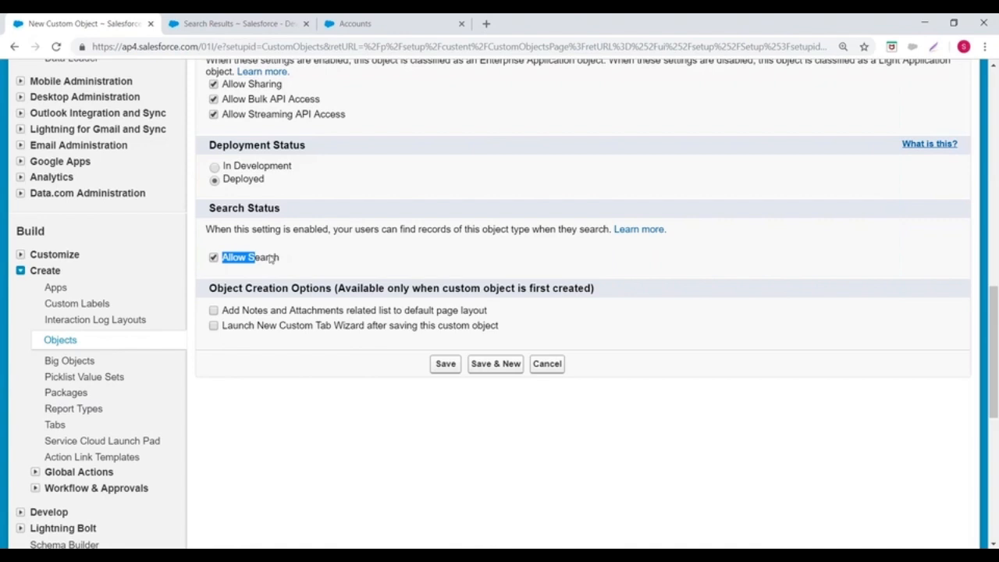
scroll(359, 238, "down", 2)
left_click(318, 289)
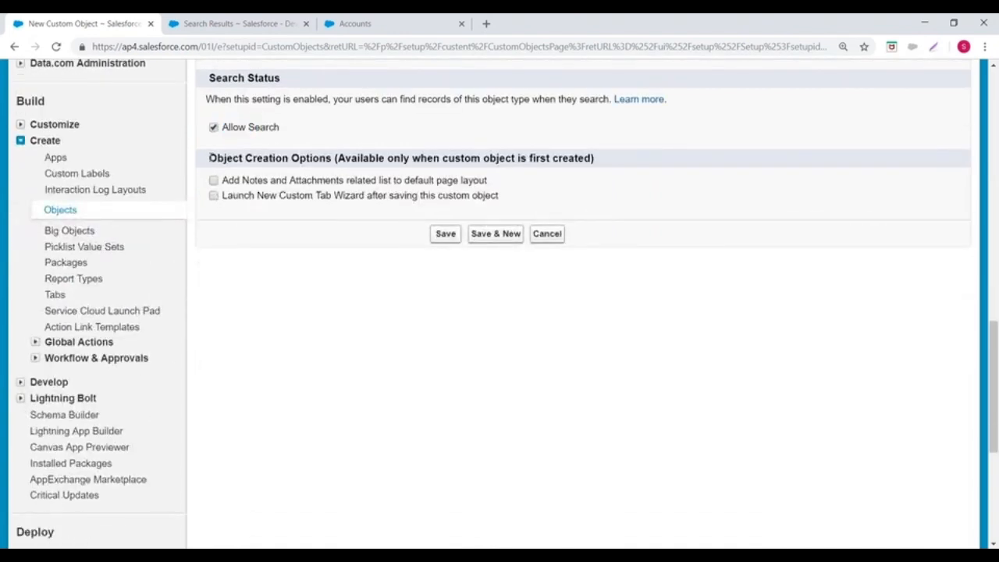
Step: Enable adding the Notes and Attachments related list to the default page layout in the object creation options
left_click_drag(209, 159, 336, 158)
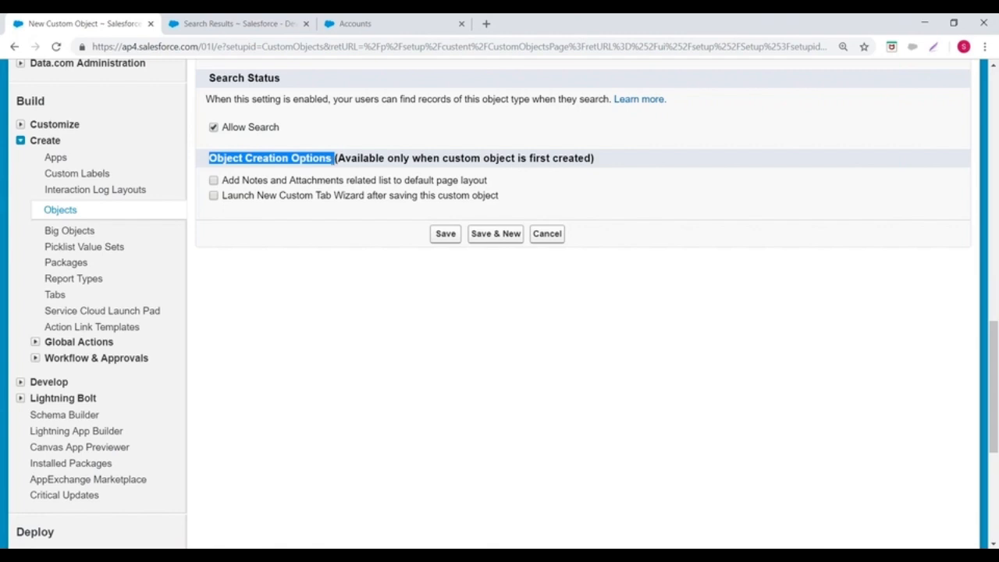
left_click(214, 181)
left_click_drag(228, 182, 484, 182)
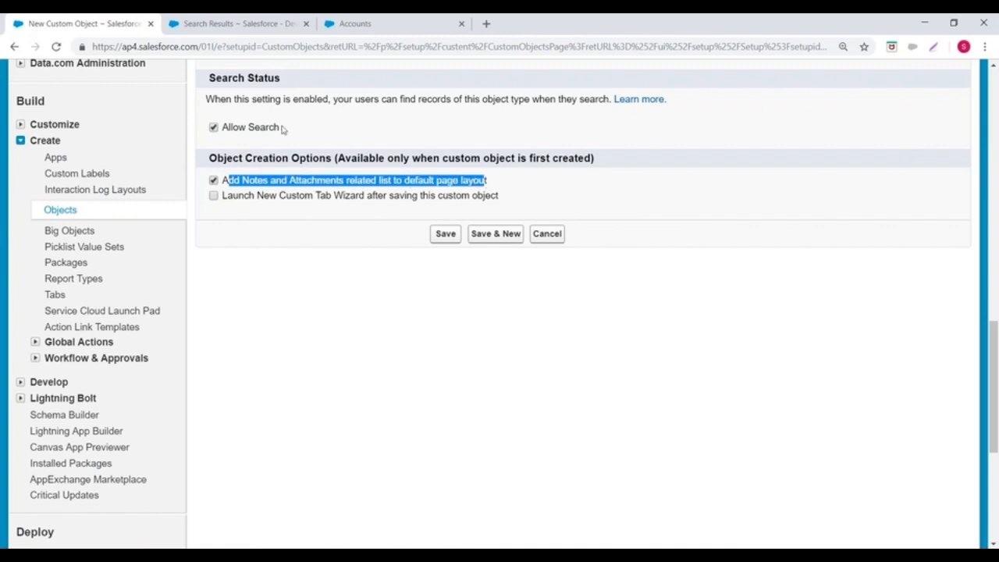
Step: Open the GenePoint account from the search results and examine its Notes & Attachments related list against the custom object form's option
left_click(234, 24)
left_click(251, 297)
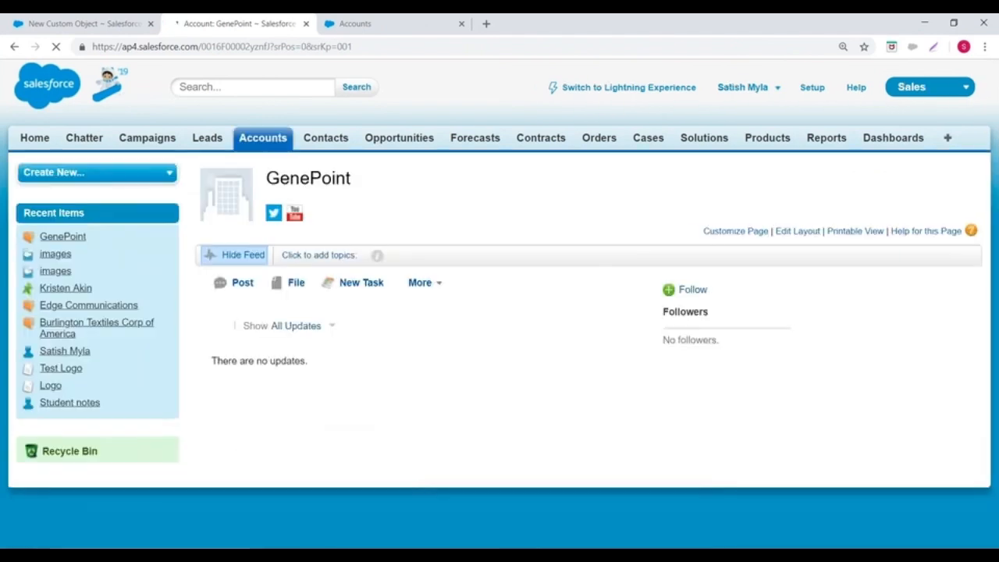
left_click(72, 20)
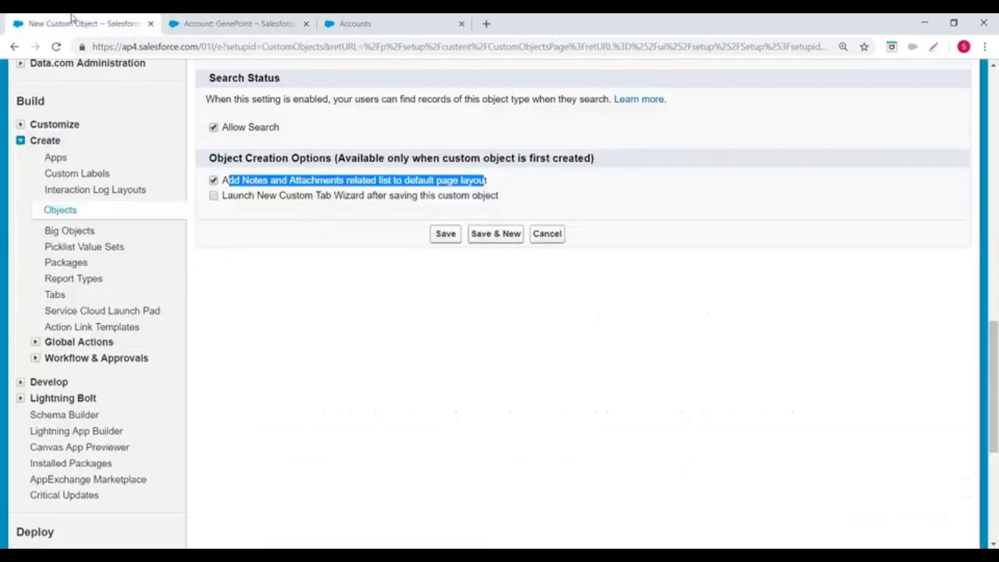
left_click(235, 23)
scroll(281, 107, "down", 15)
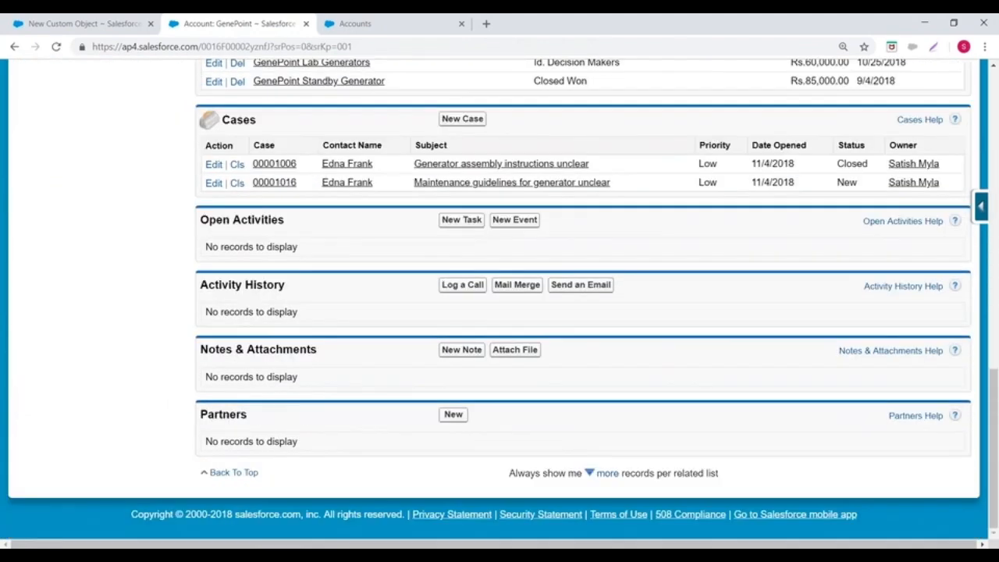
left_click_drag(201, 349, 272, 349)
left_click(303, 333)
scroll(333, 332, "up", 6)
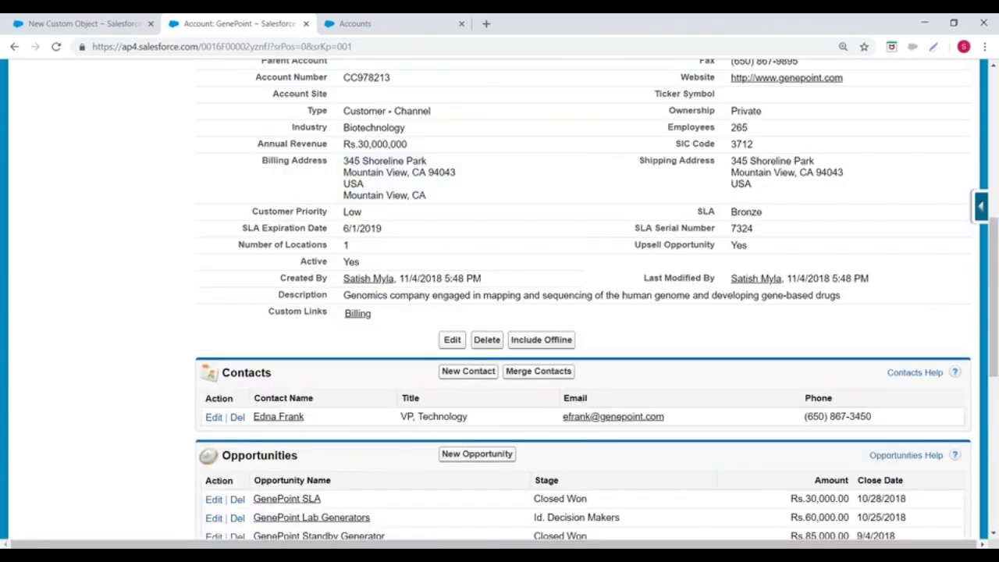
left_click(90, 23)
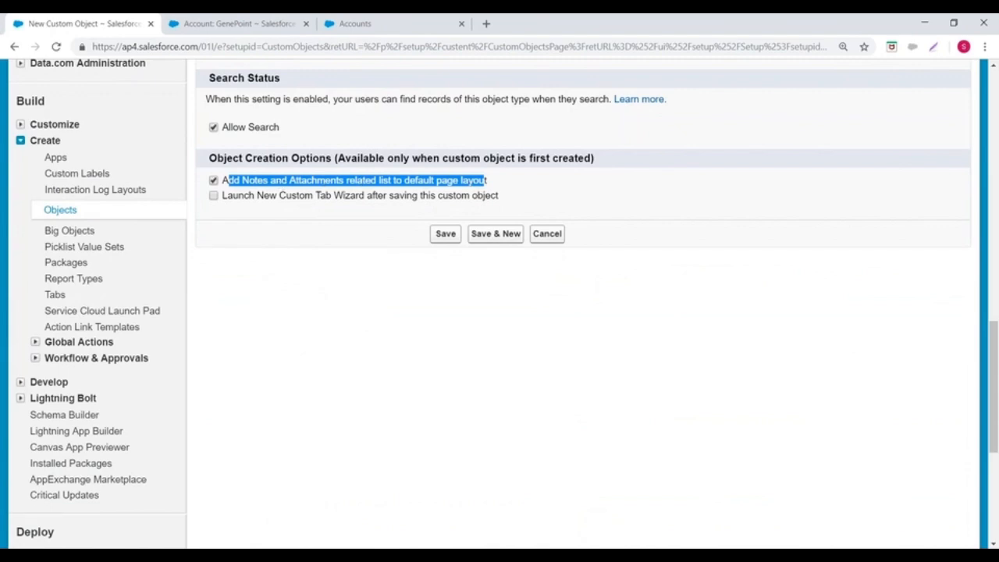
left_click(279, 23)
scroll(335, 266, "down", 10)
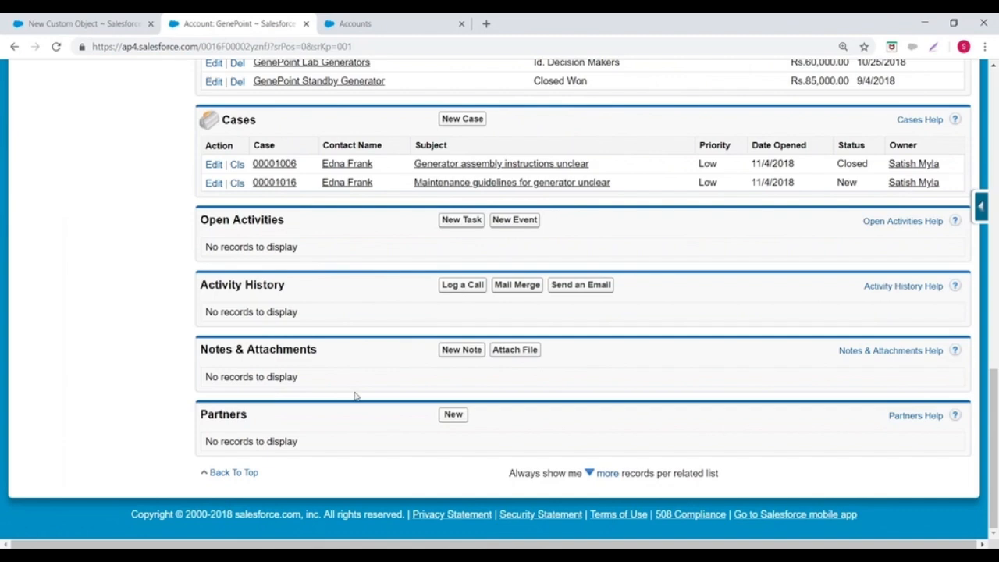
left_click(47, 17)
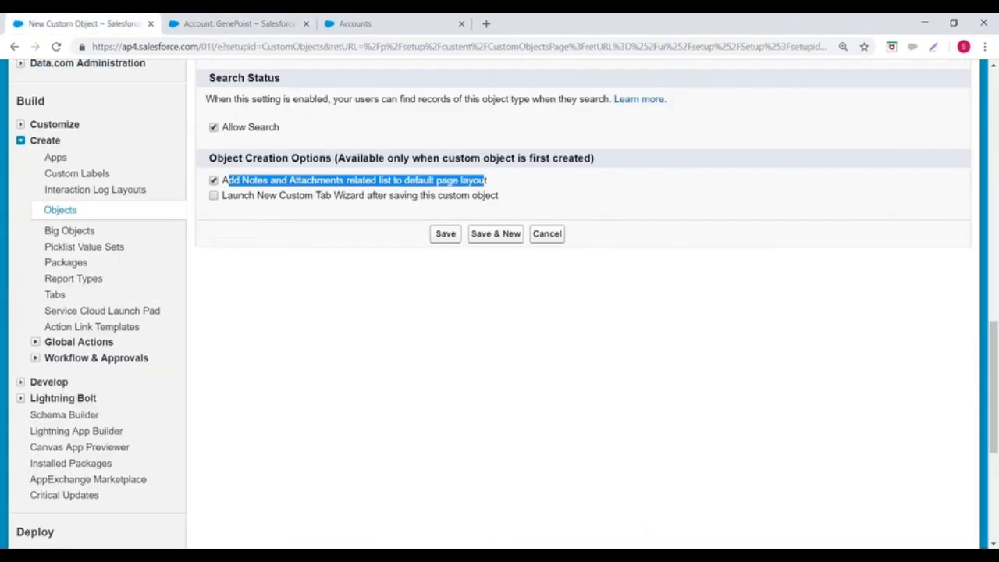
Step: Clear the Notes and Attachments and custom tab wizard options, and cancel the New Custom Object form
left_click(214, 196)
left_click(214, 181)
left_click(214, 196)
left_click(558, 235)
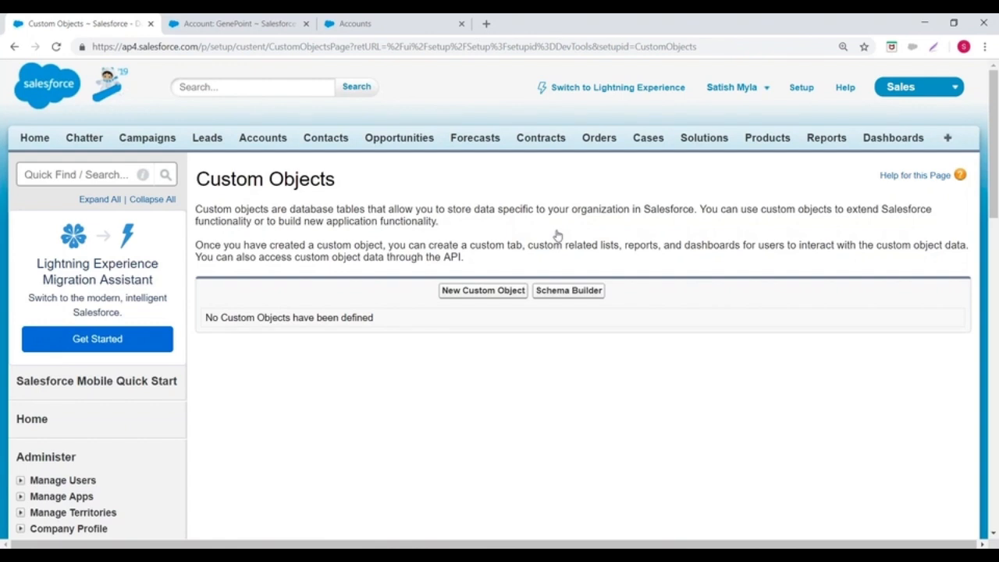
Step: Go to the custom objects page in Setup and start a new custom object
left_click(801, 87)
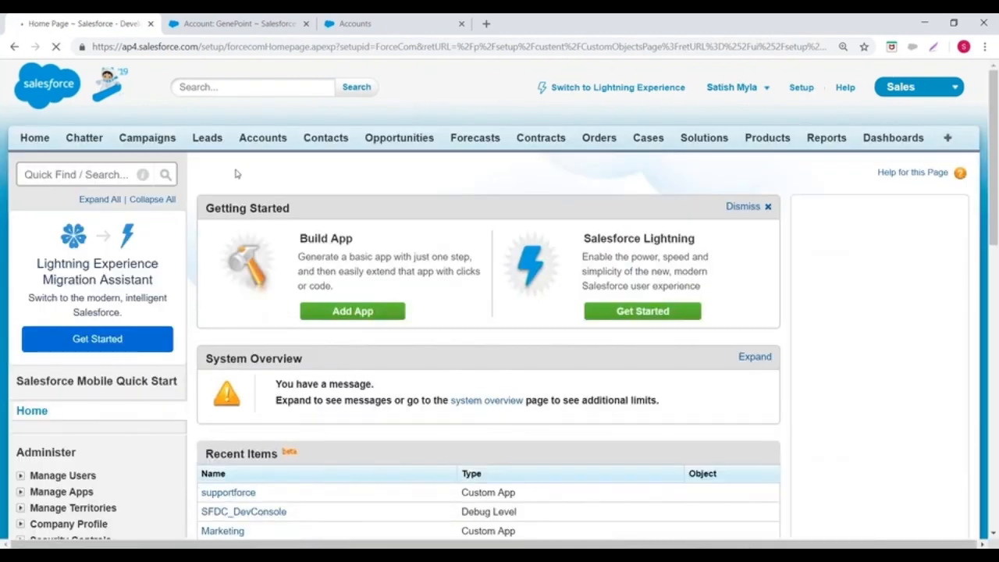
scroll(55, 189, "down", 8)
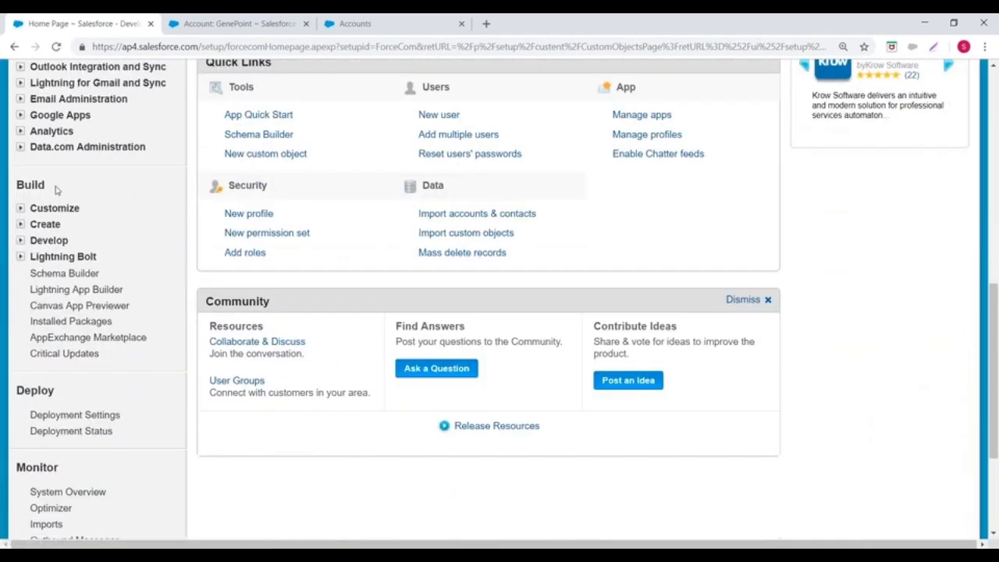
left_click(20, 224)
scroll(59, 230, "down", 1)
left_click(60, 228)
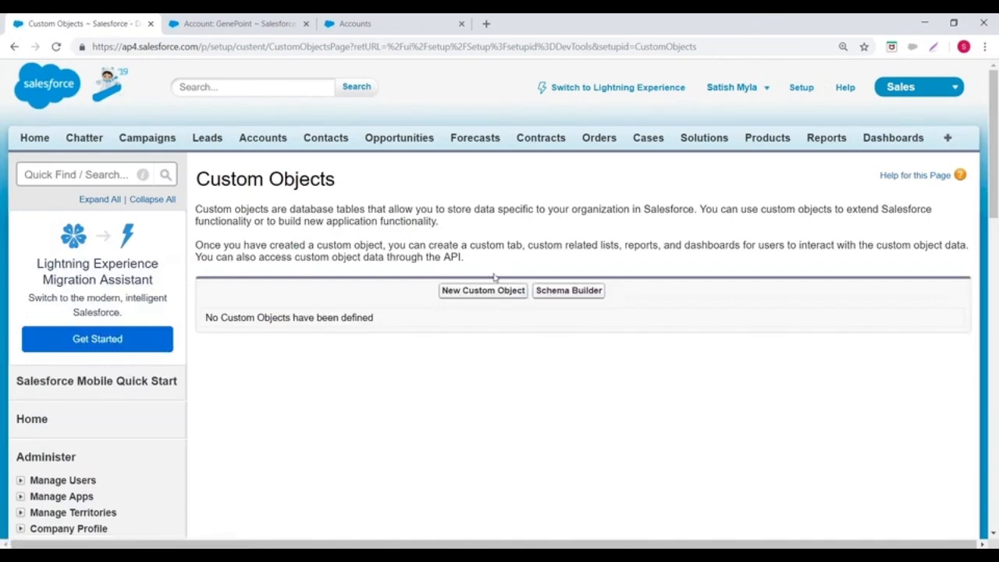
left_click(483, 290)
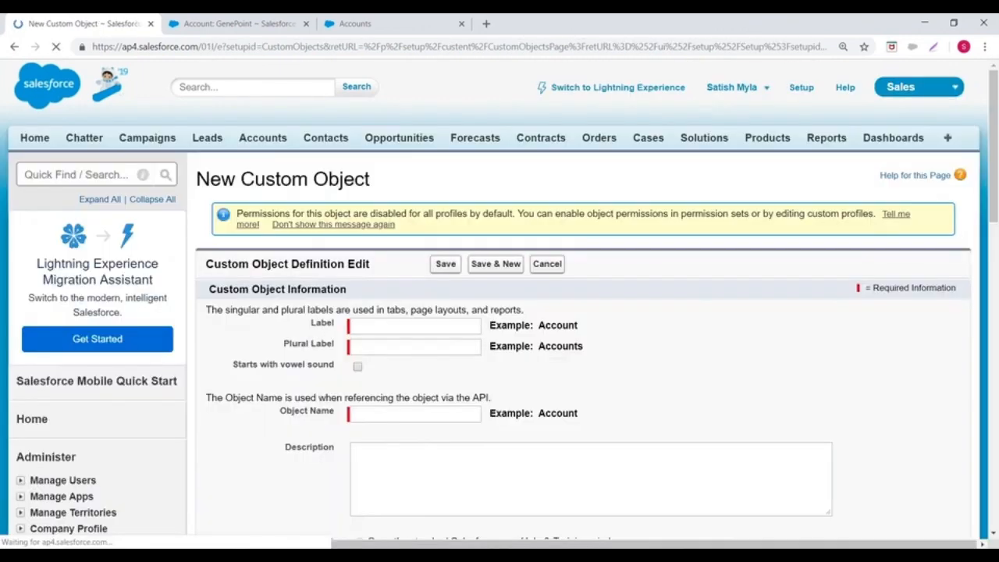
Step: Set the new custom object's label to Customer and its plural label to Customers
scroll(370, 234, "down", 2)
left_click(369, 193)
type("Customer")
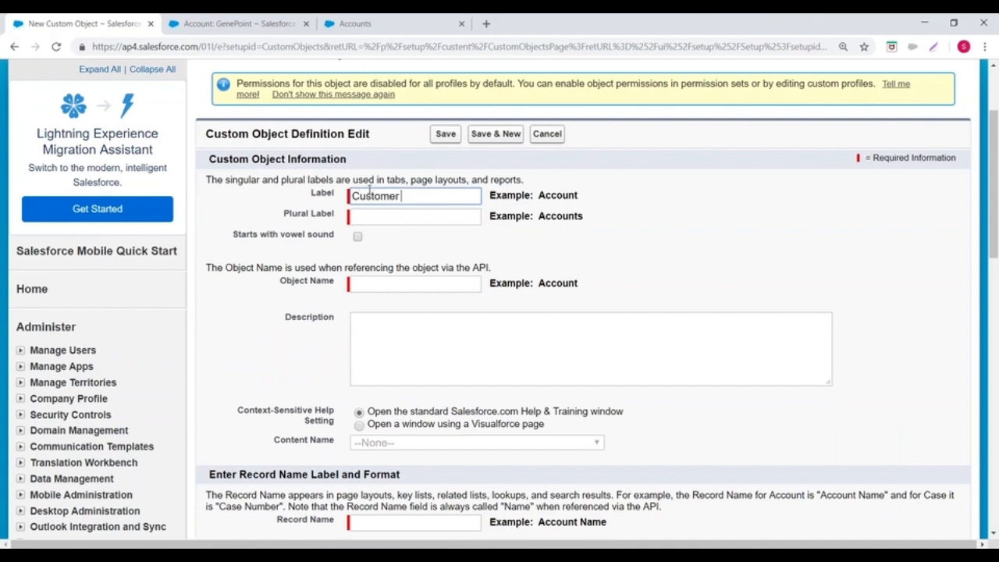
left_click(372, 218)
type("Customers")
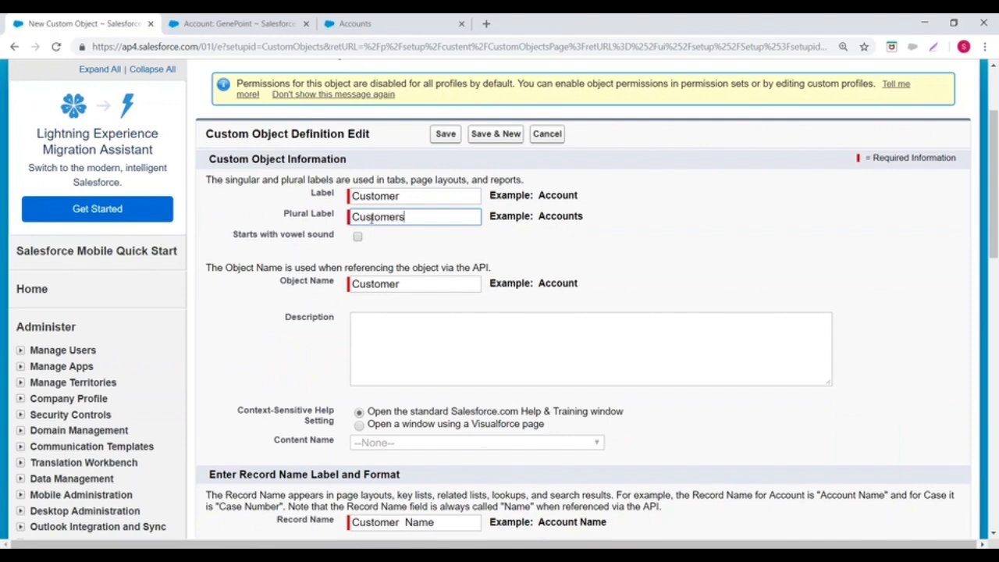
Step: Check the object name and enter the description "Customer data" for the Customer object
scroll(372, 220, "down", 2)
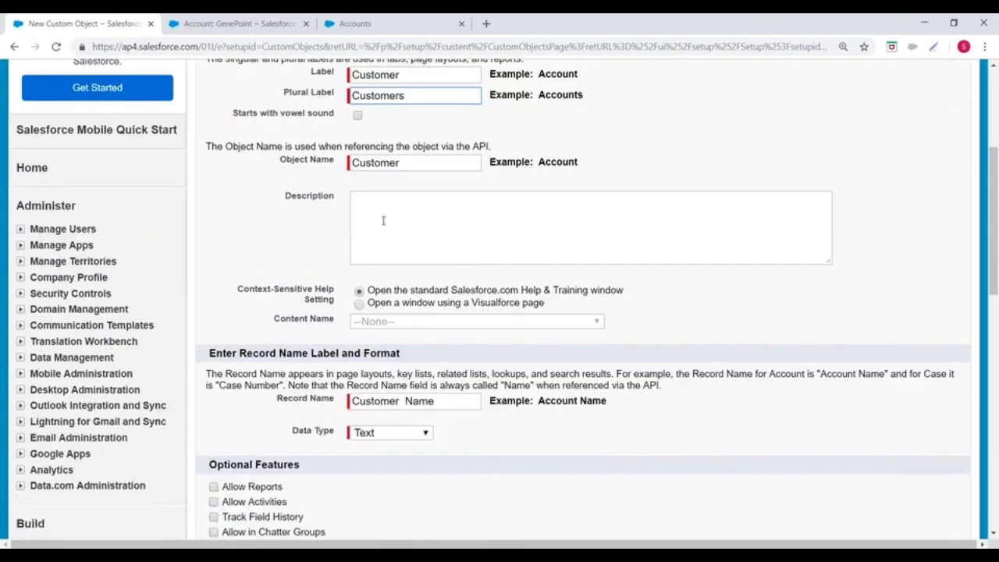
left_click(350, 154)
left_click_drag(356, 152, 430, 151)
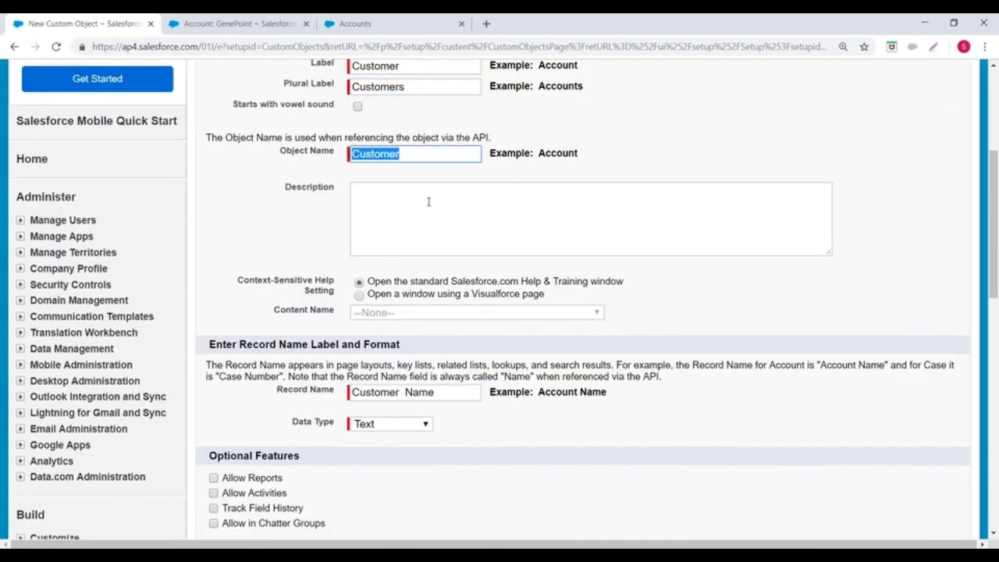
left_click(401, 206)
type("Custom")
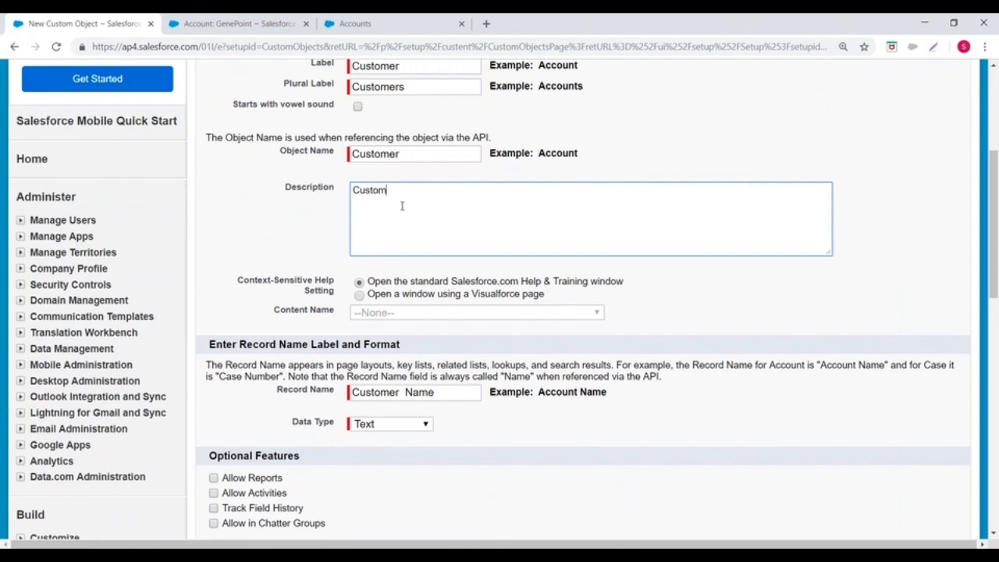
type("er data is stored")
Step: Set the context-sensitive help to open a window using a Visualforce page, with Company_Profile as its content
scroll(401, 205, "down", 2)
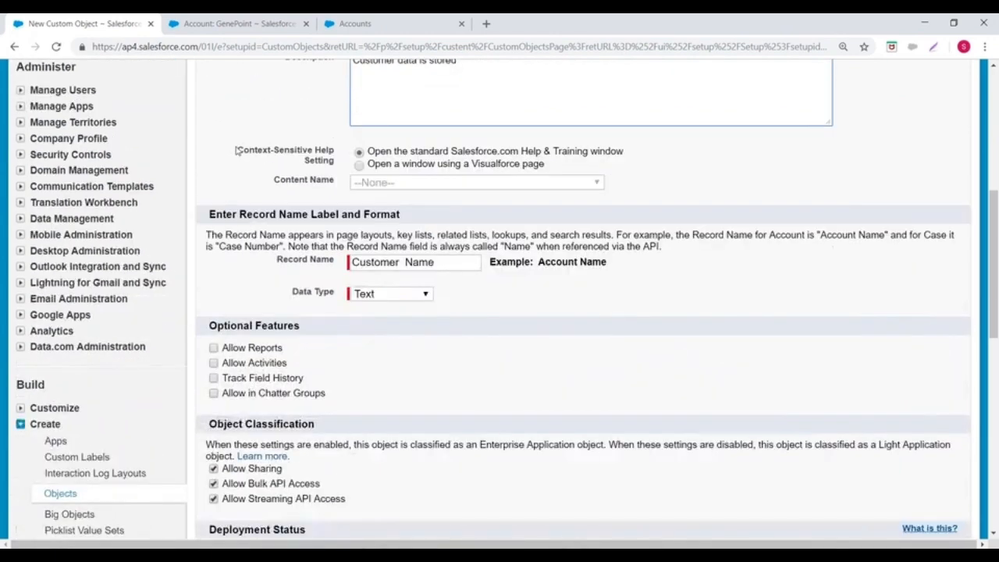
left_click_drag(264, 160, 329, 164)
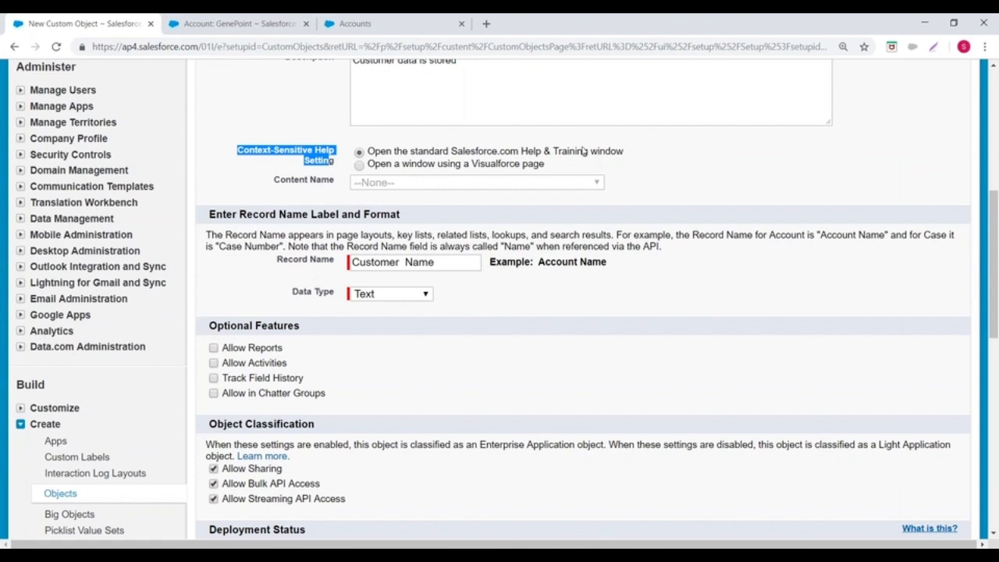
left_click(359, 166)
left_click(408, 182)
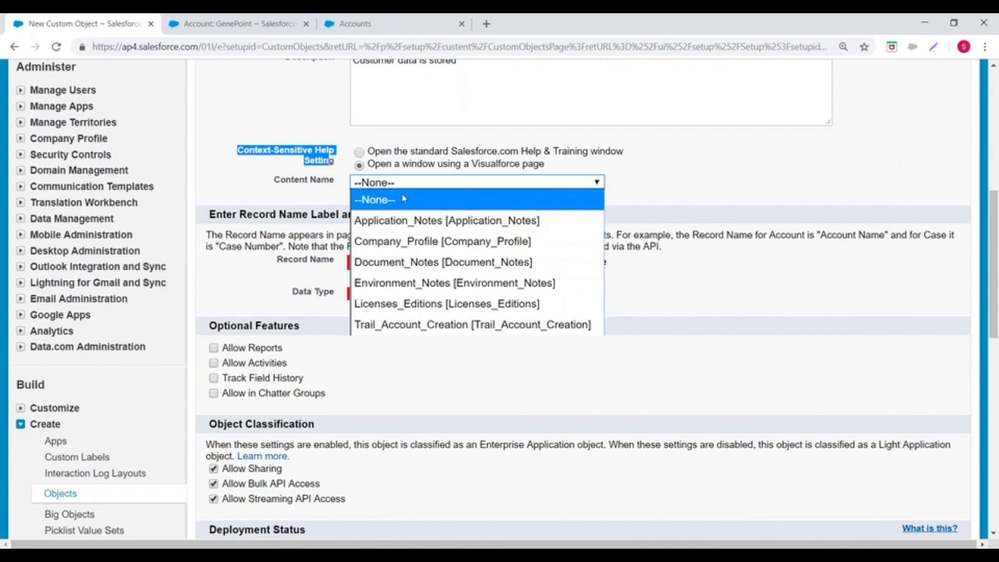
left_click(402, 241)
Step: Change the record name of the Customer object to CustomerId
scroll(209, 202, "down", 1)
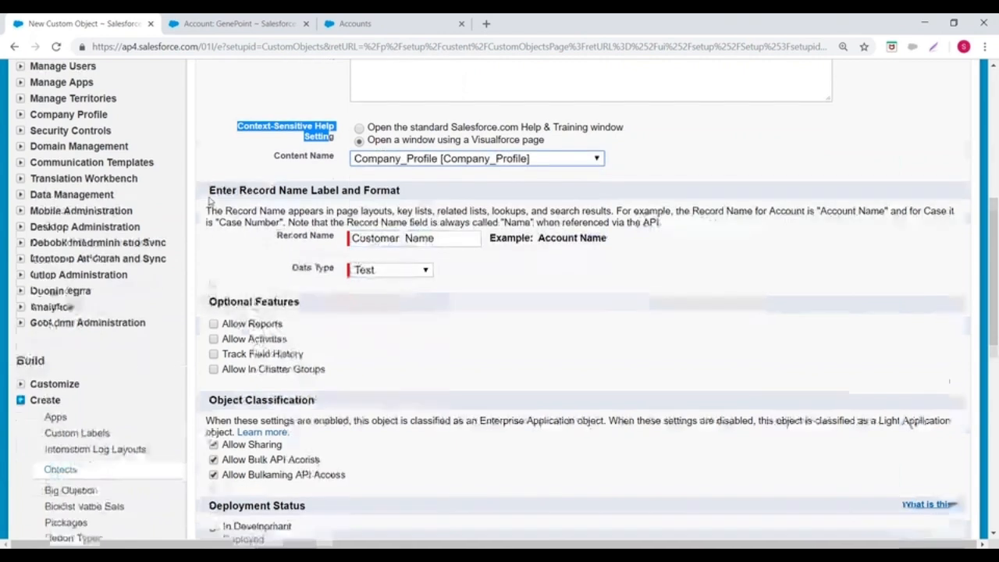
left_click_drag(212, 149, 440, 158)
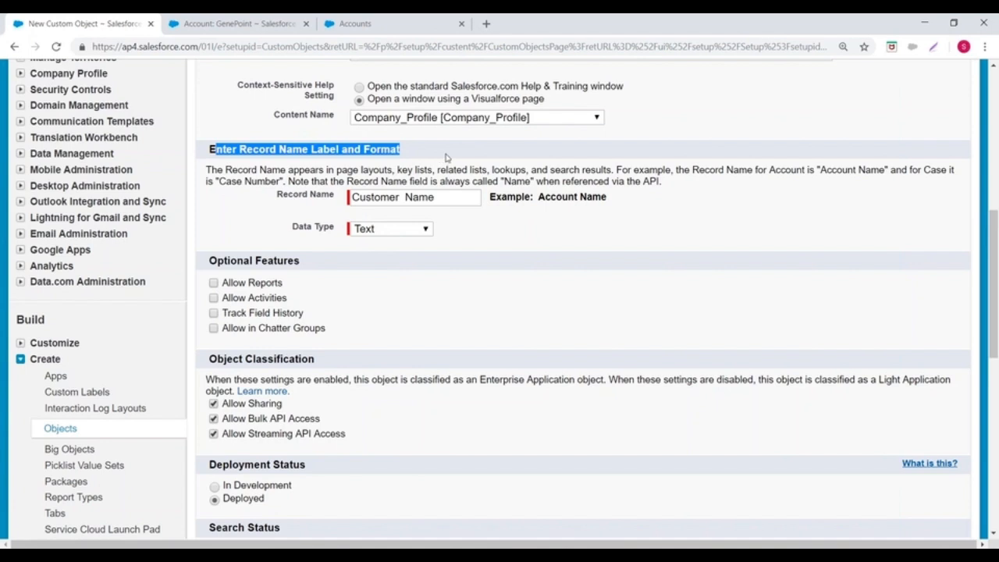
left_click_drag(279, 149, 341, 148)
left_click(283, 143)
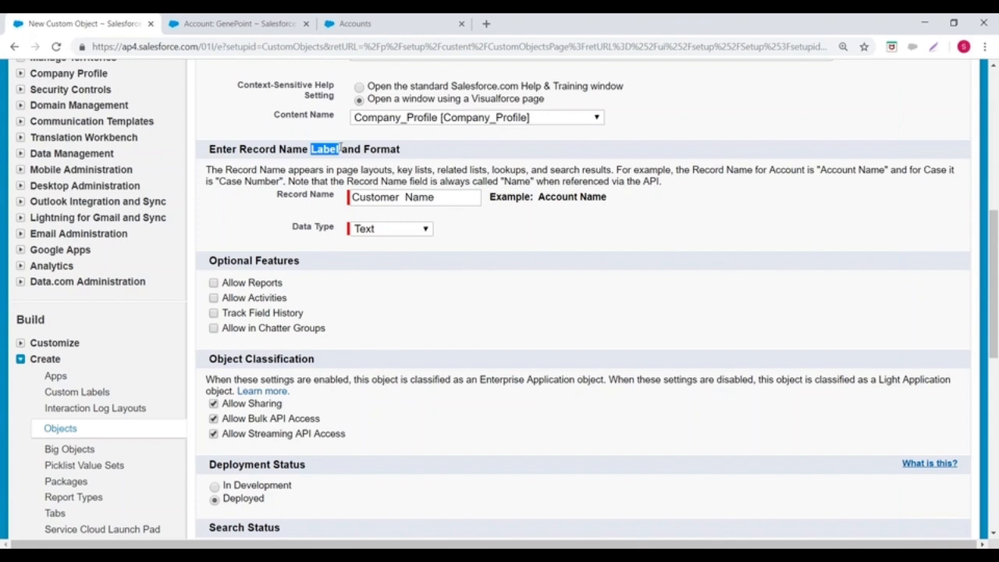
left_click_drag(275, 195, 337, 200)
left_click_drag(399, 198, 465, 199)
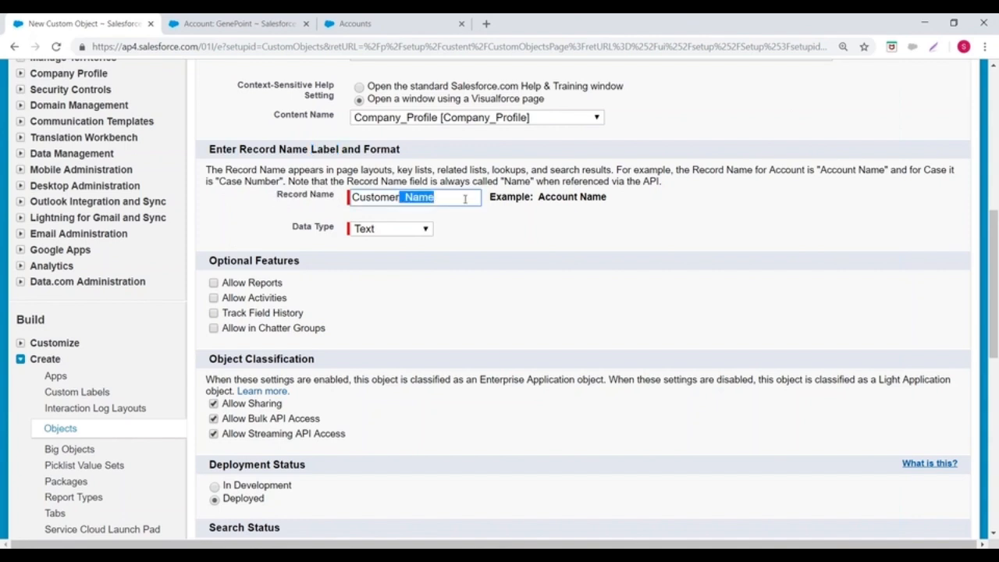
key("BackSpace")
type("Id")
Step: Set the data type of the CustomerId record name to Auto Number
left_click(391, 229)
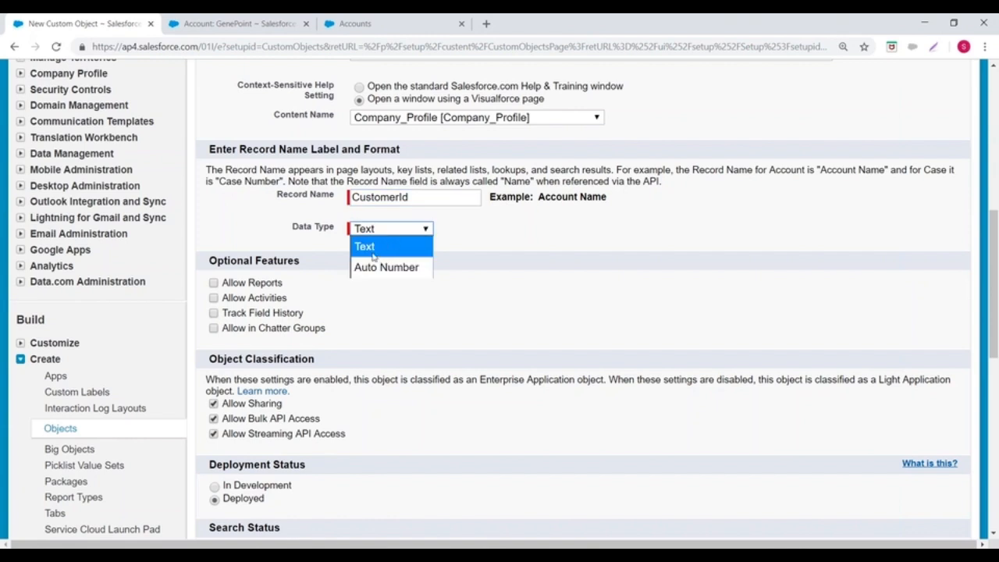
left_click(374, 254)
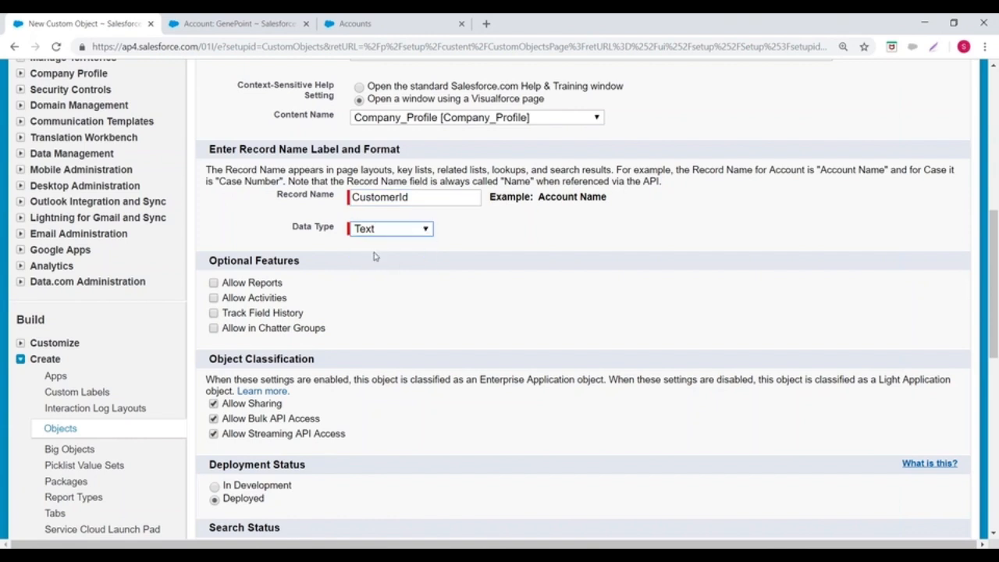
left_click(413, 229)
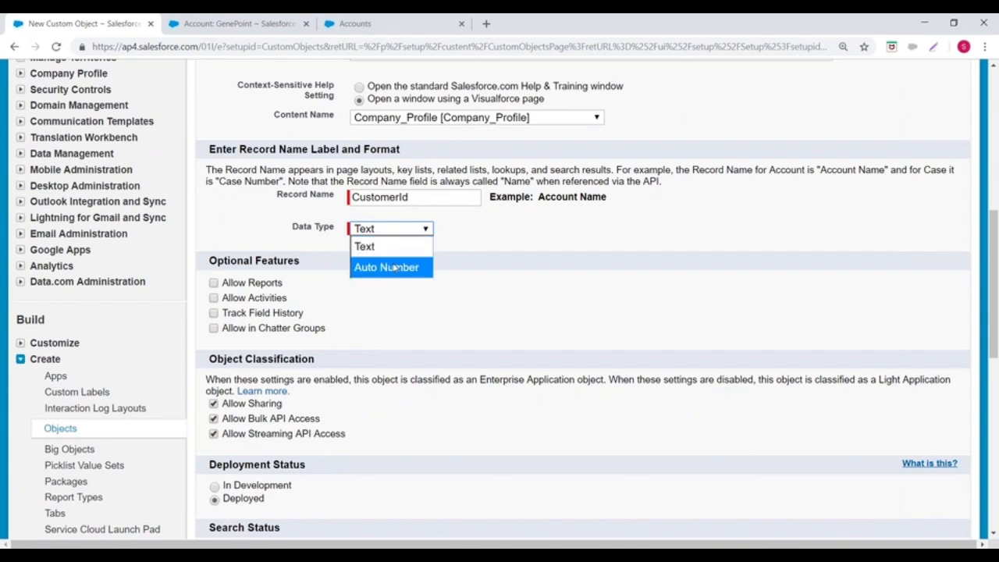
left_click(395, 268)
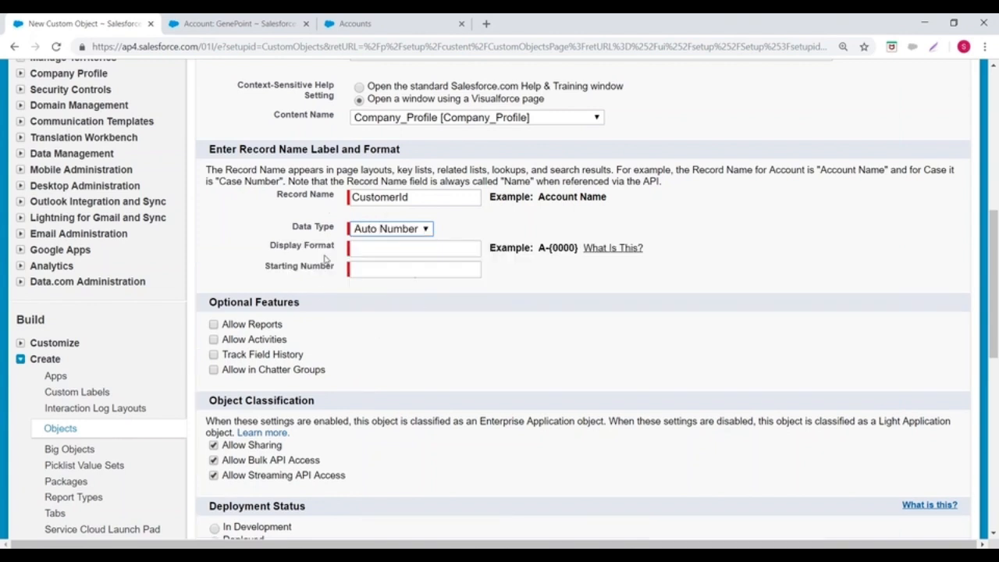
Step: Set the auto number's display format to CID{000} and its starting number to 1
left_click(365, 246)
type("C")
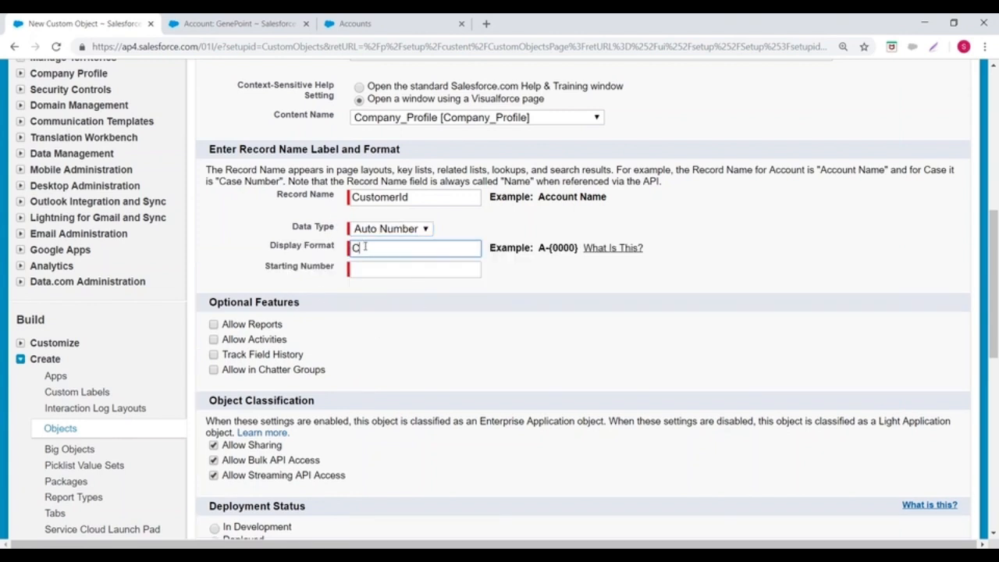
type("ID{000}")
left_click(371, 271)
type("1")
left_click(541, 310)
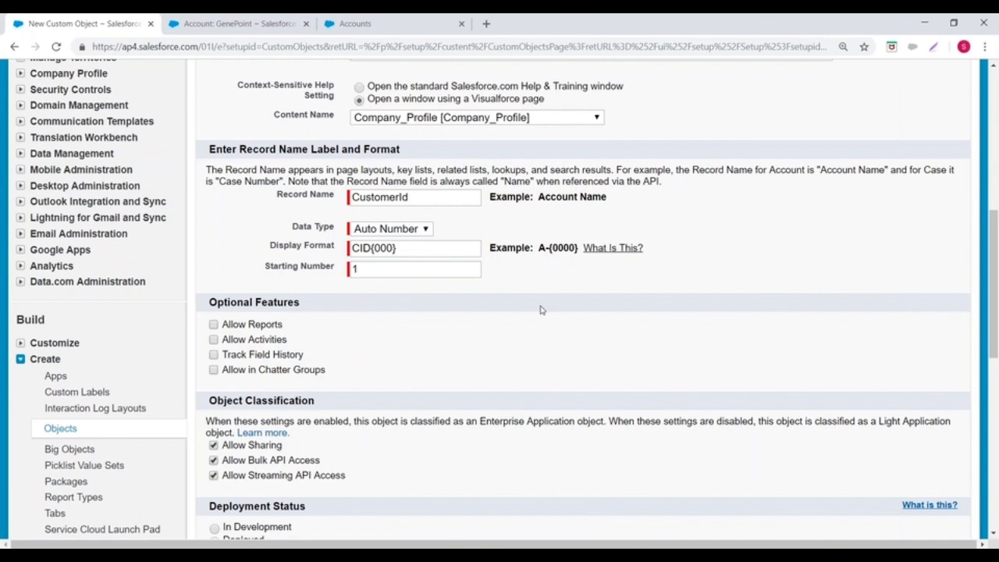
Step: Review the optional features, object classification and deployment status, and enable Allow Search for the Customer object
scroll(484, 312, "down", 1)
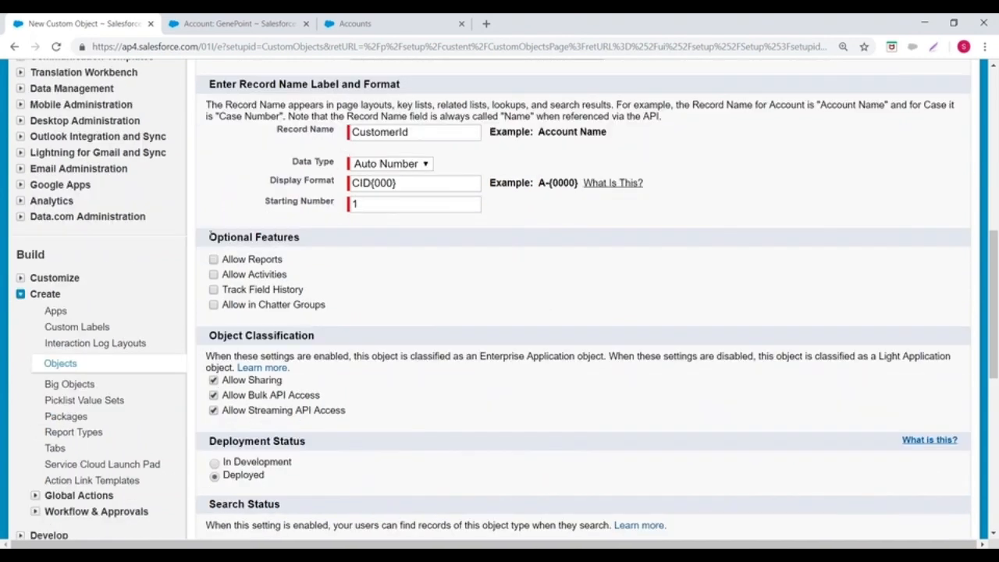
left_click_drag(209, 234, 329, 239)
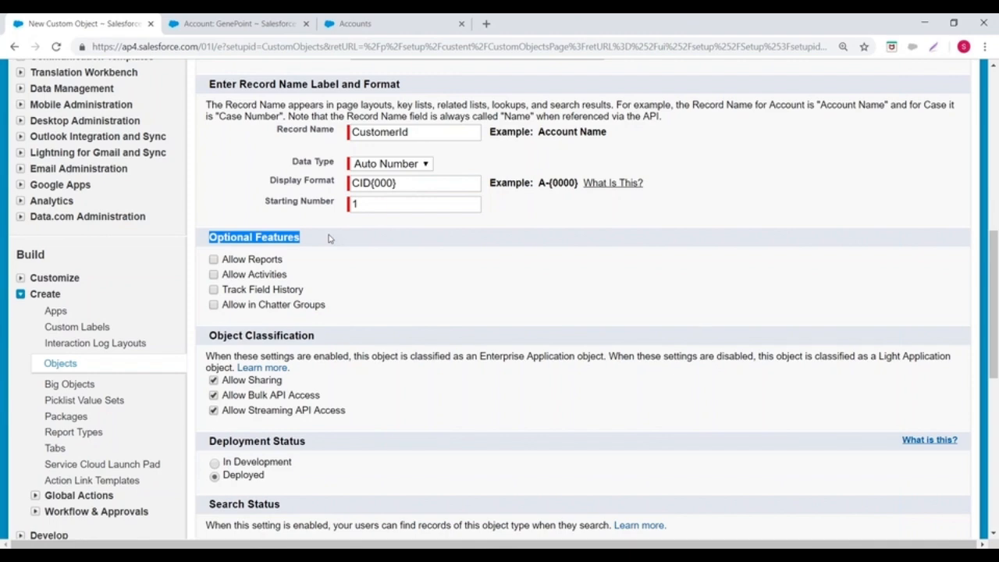
scroll(328, 239, "down", 2)
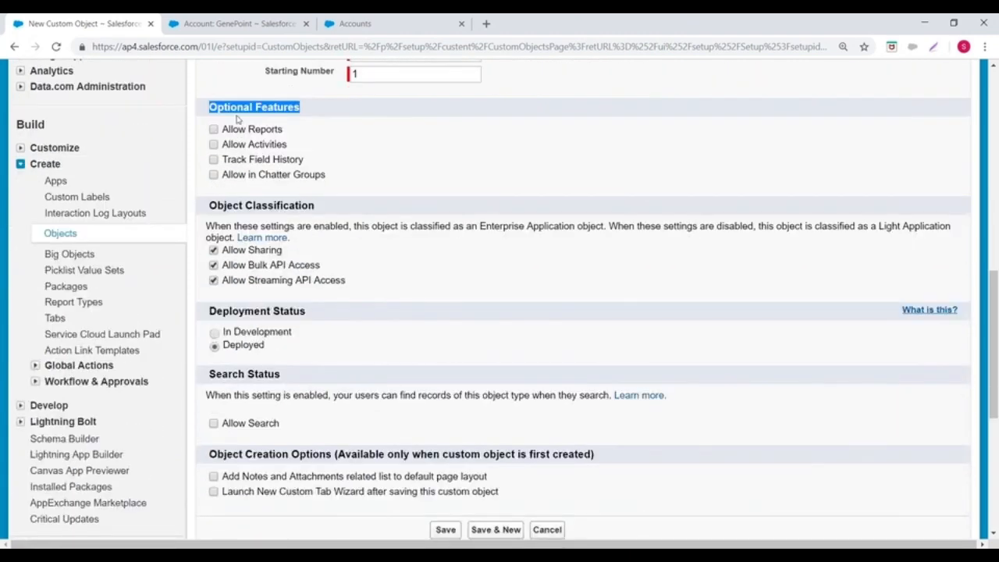
scroll(234, 161, "down", 1)
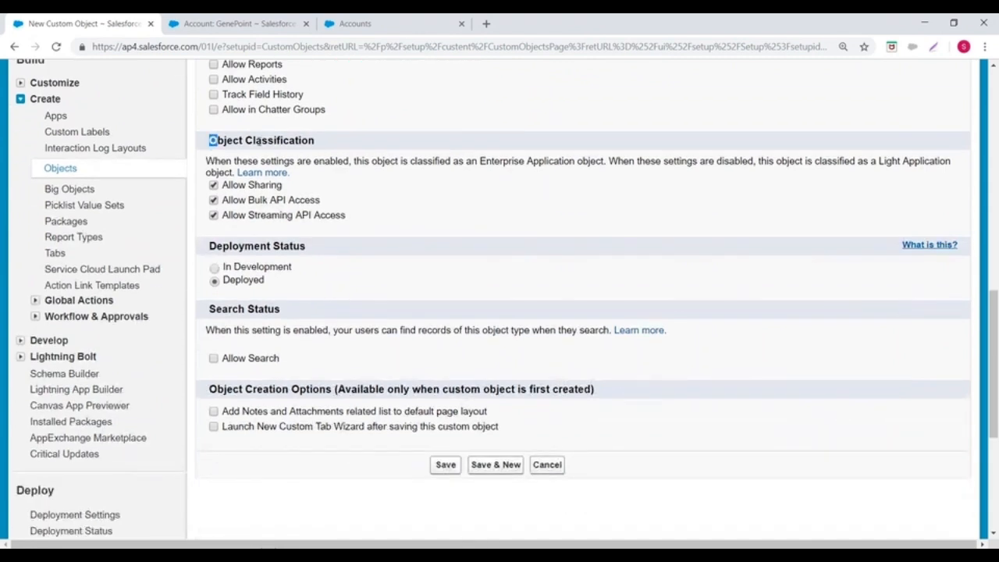
left_click_drag(208, 140, 340, 144)
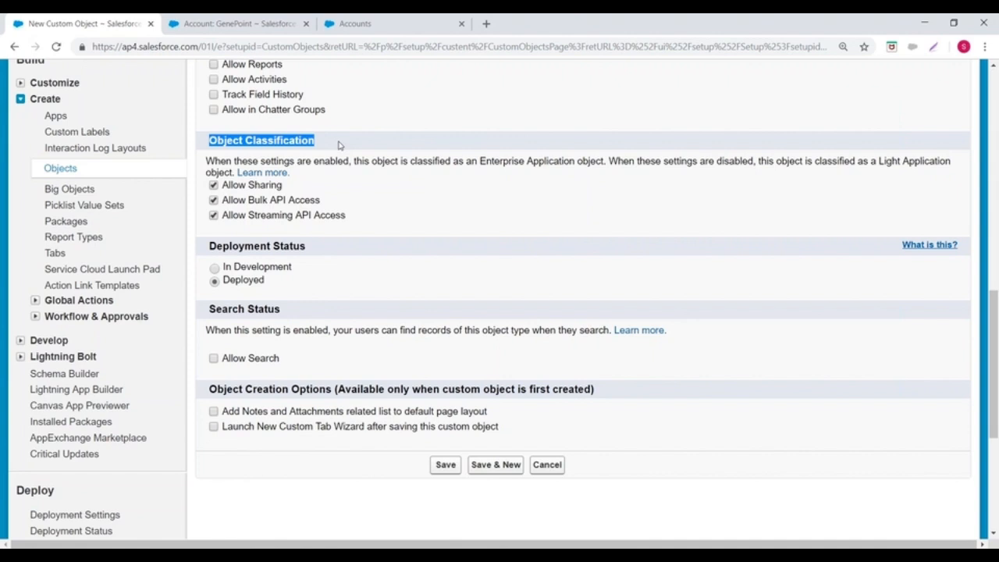
scroll(339, 145, "down", 1)
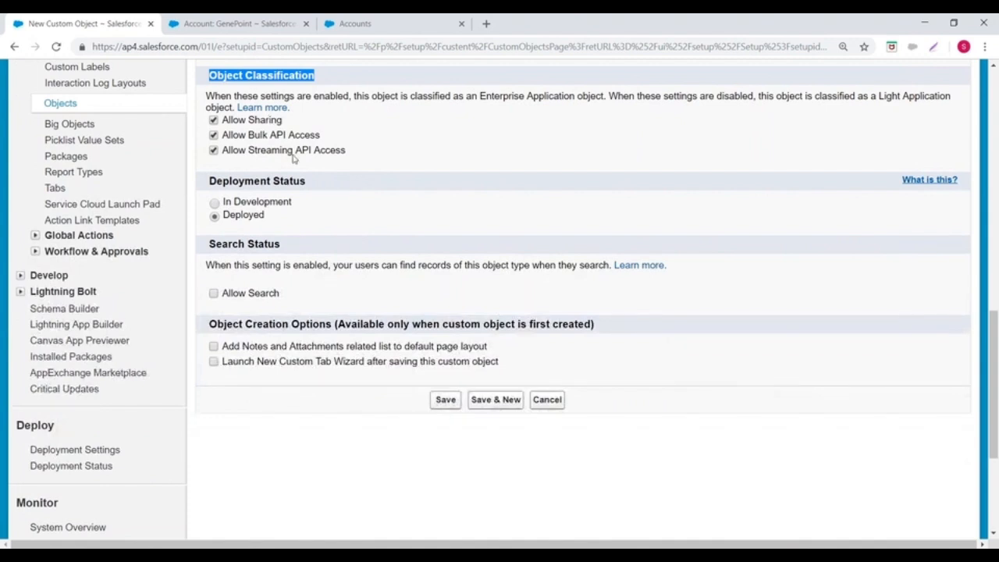
scroll(294, 159, "down", 1)
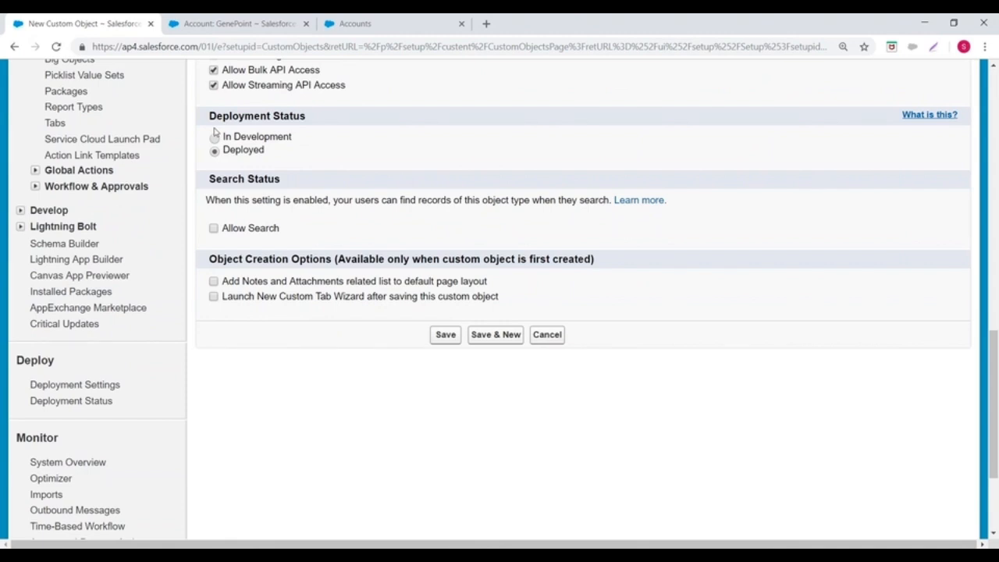
left_click(213, 228)
Step: Examine the object creation options and recheck the sharing, Bulk API and Streaming API access settings
scroll(282, 239, "down", 2)
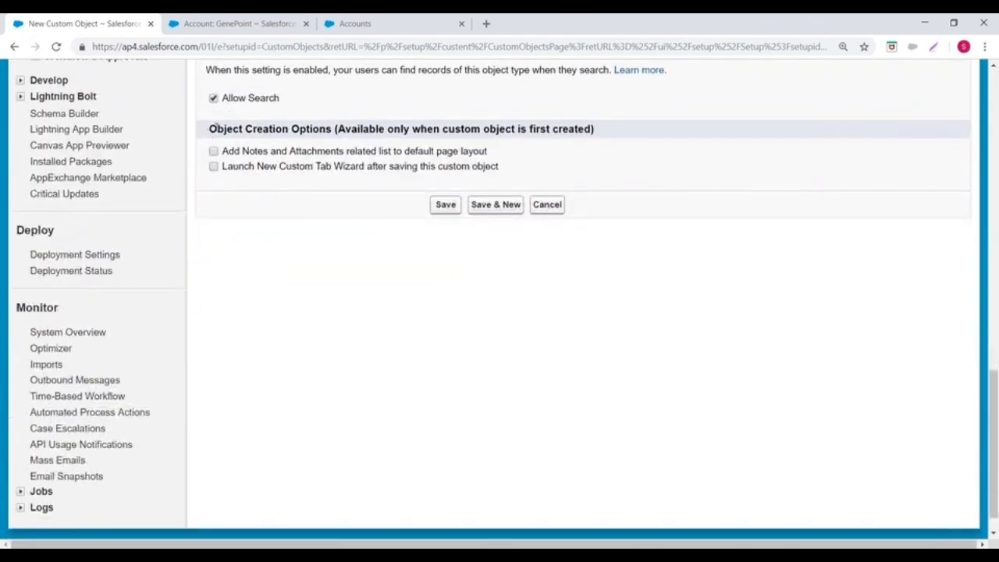
left_click_drag(210, 129, 345, 129)
left_click(300, 222)
left_click_drag(207, 128, 346, 129)
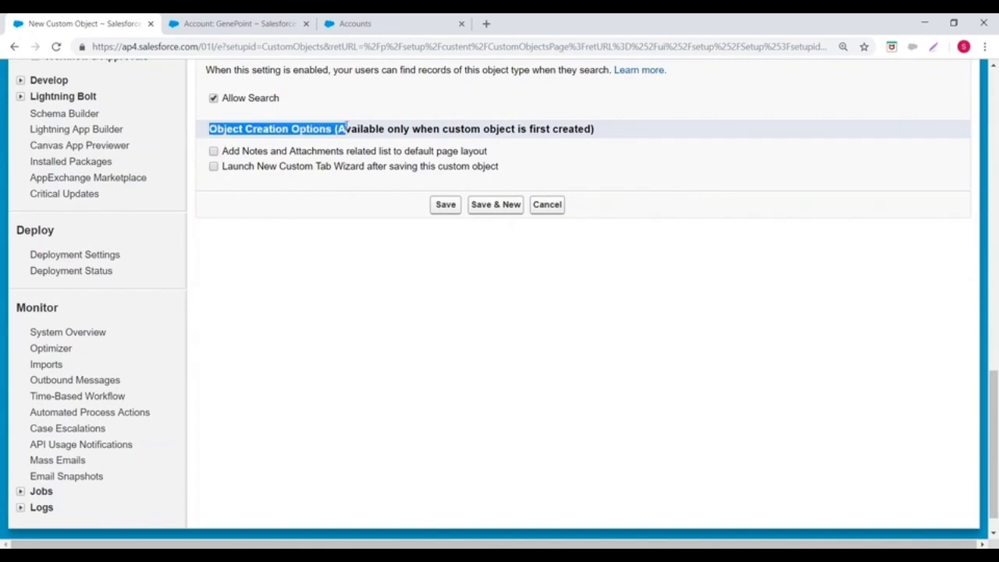
scroll(348, 254, "up", 4)
left_click_drag(217, 184, 359, 217)
scroll(426, 217, "down", 1)
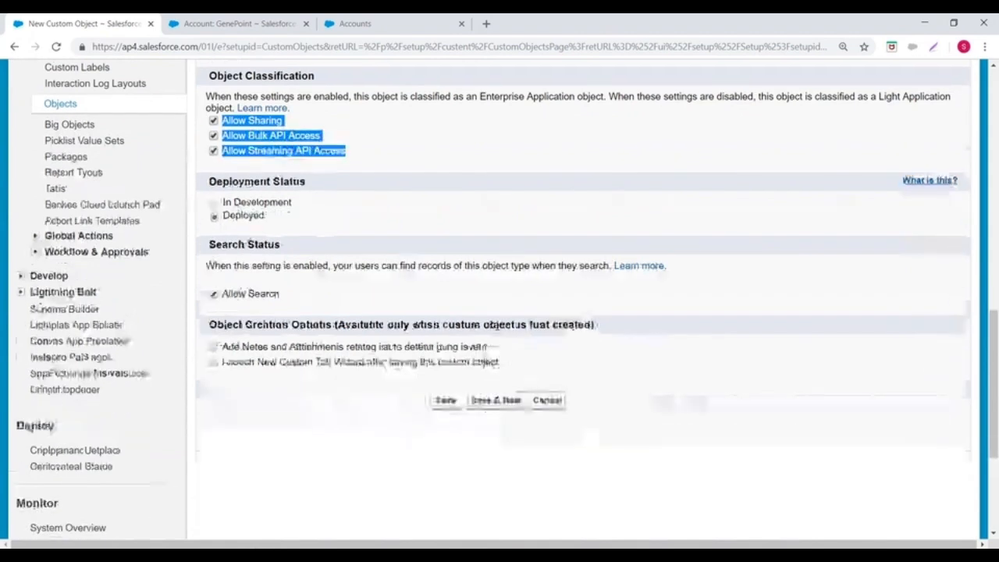
scroll(370, 175, "down", 3)
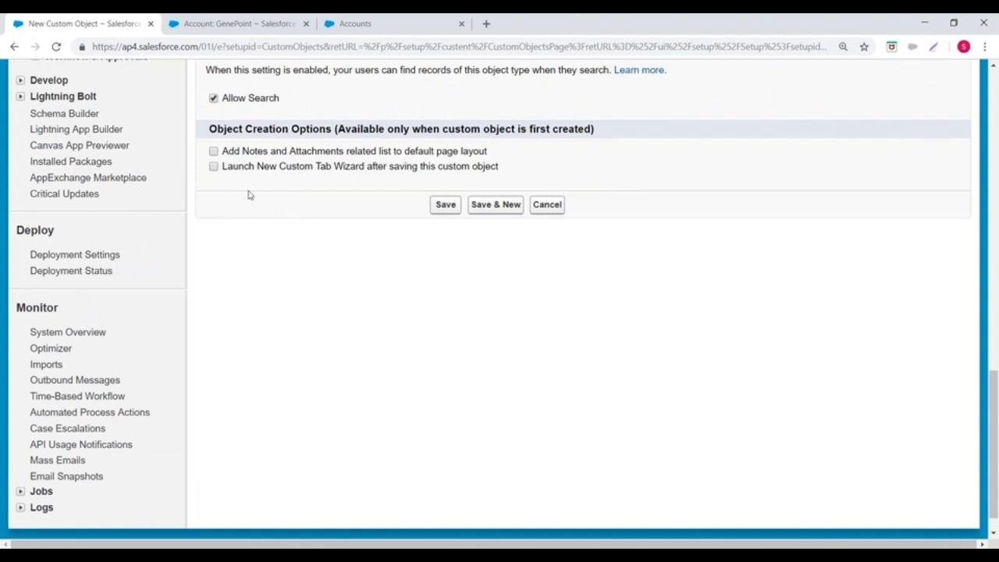
Step: Add the Notes and Attachments related list to the default page layout, leave the custom tab wizard off, and save the object
left_click_drag(210, 129, 328, 128)
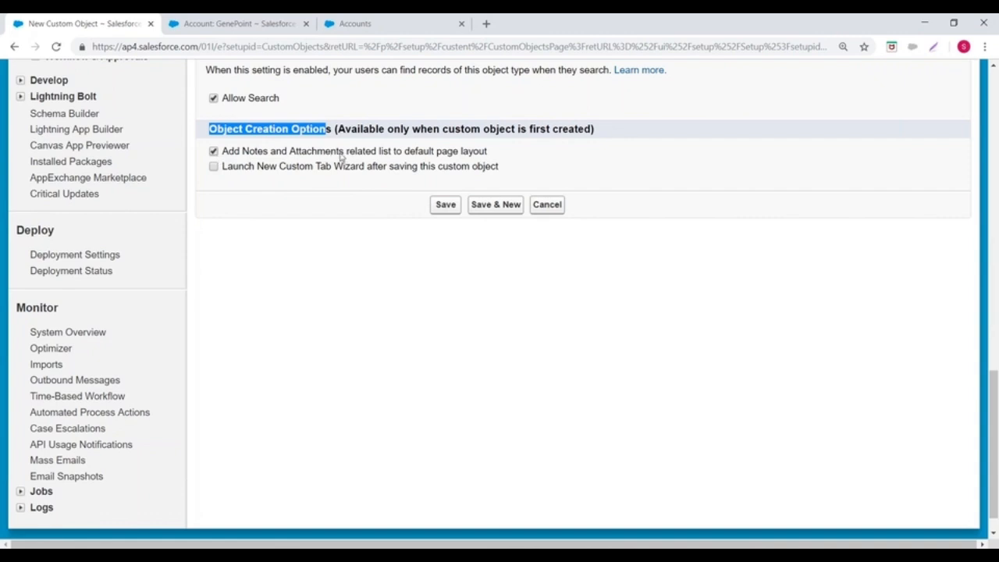
left_click(213, 166)
left_click(213, 167)
left_click(445, 205)
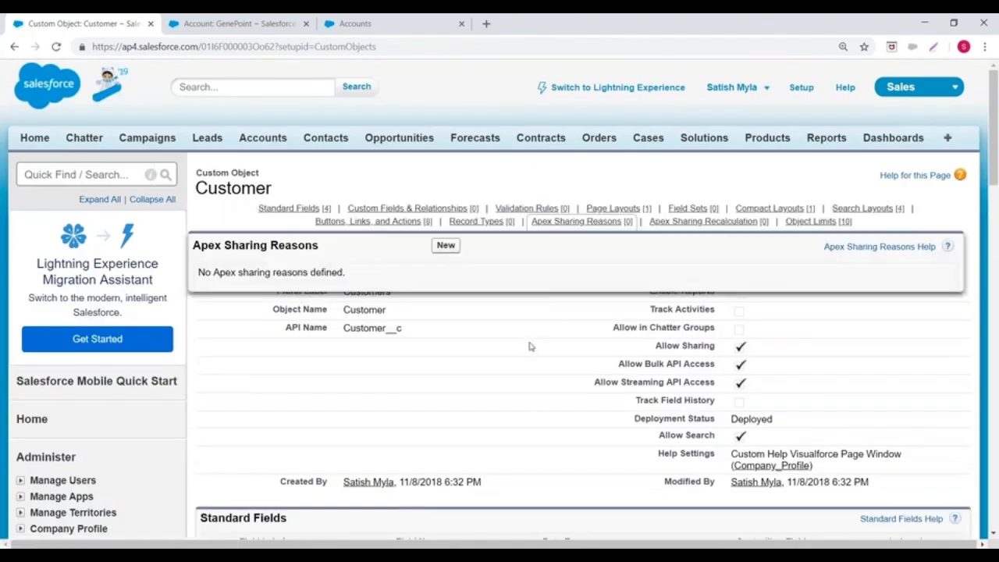
Step: Examine the saved Customer object's API name, definition details and standard fields
scroll(519, 355, "down", 2)
mouse_move(385, 198)
left_mouse_down()
mouse_move(414, 203)
mouse_move(402, 203)
left_mouse_up()
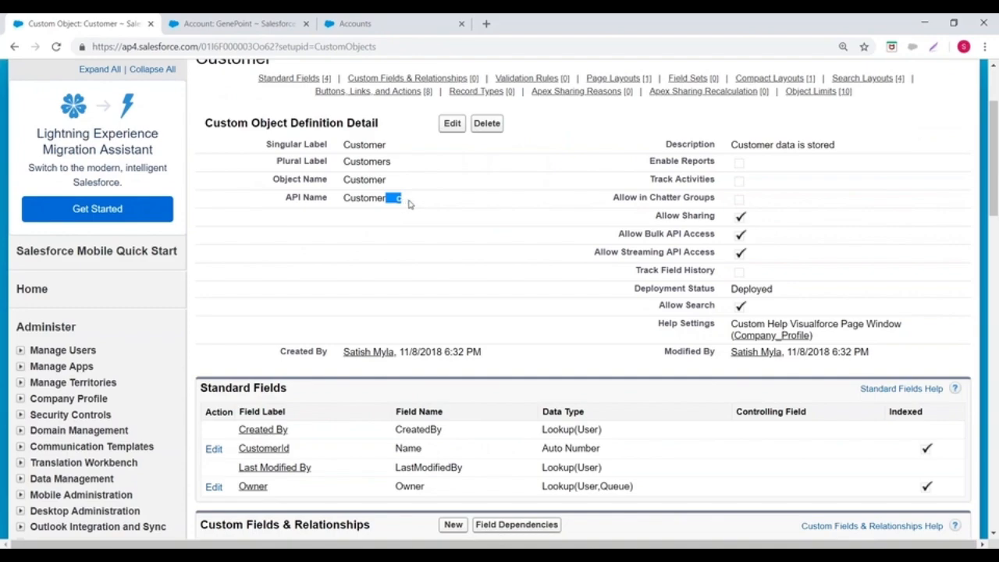
scroll(484, 210, "down", 1)
scroll(484, 210, "down", 2)
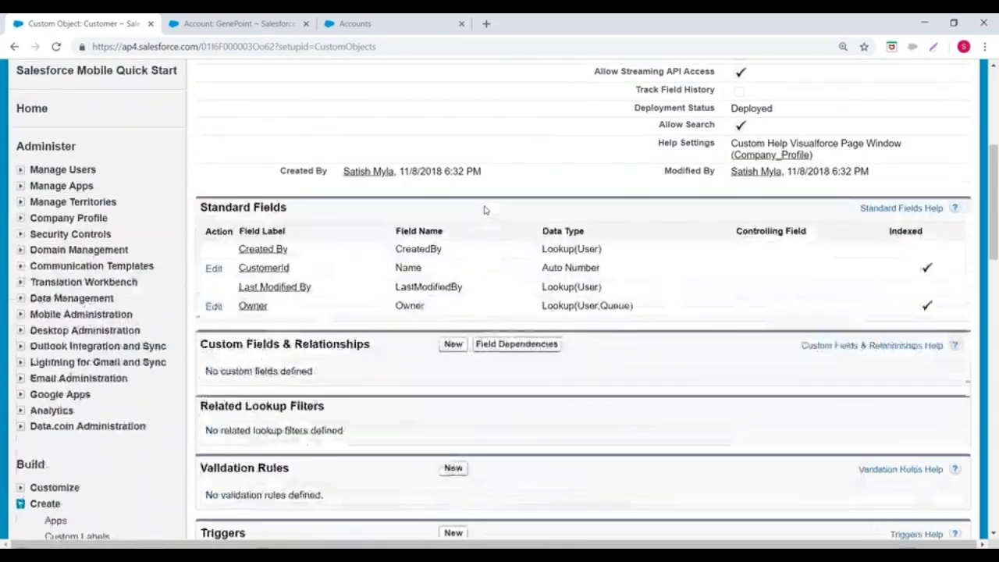
scroll(484, 210, "up", 3)
scroll(484, 210, "up", 2)
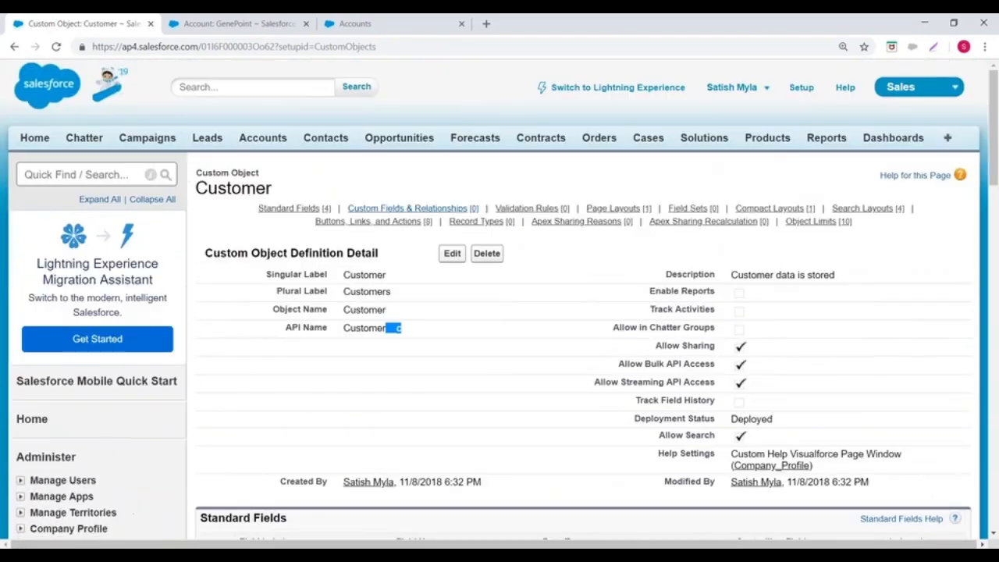
Step: Go to the custom objects list in Setup and open the Customer object
left_click(801, 87)
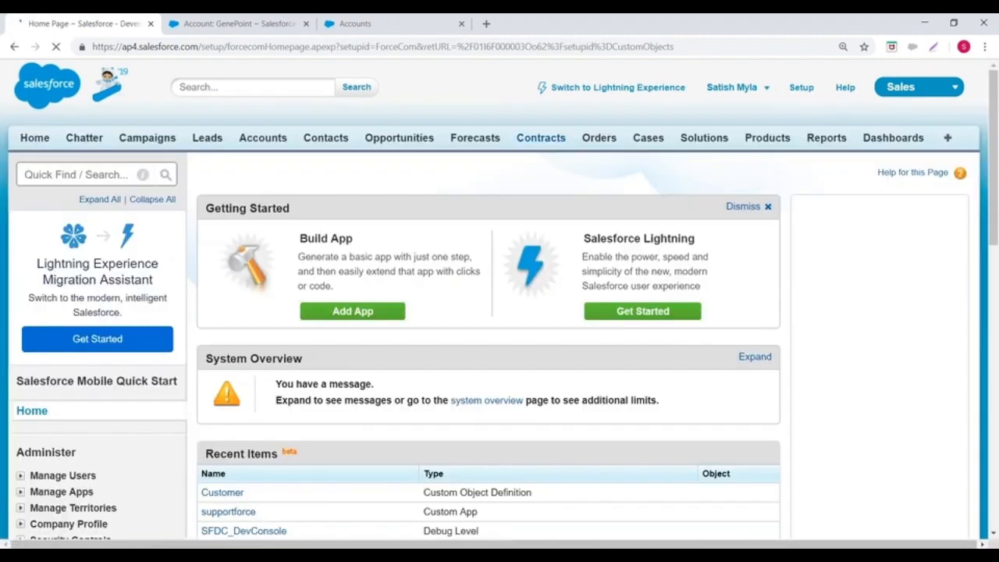
scroll(97, 233, "down", 3)
scroll(97, 233, "down", 4)
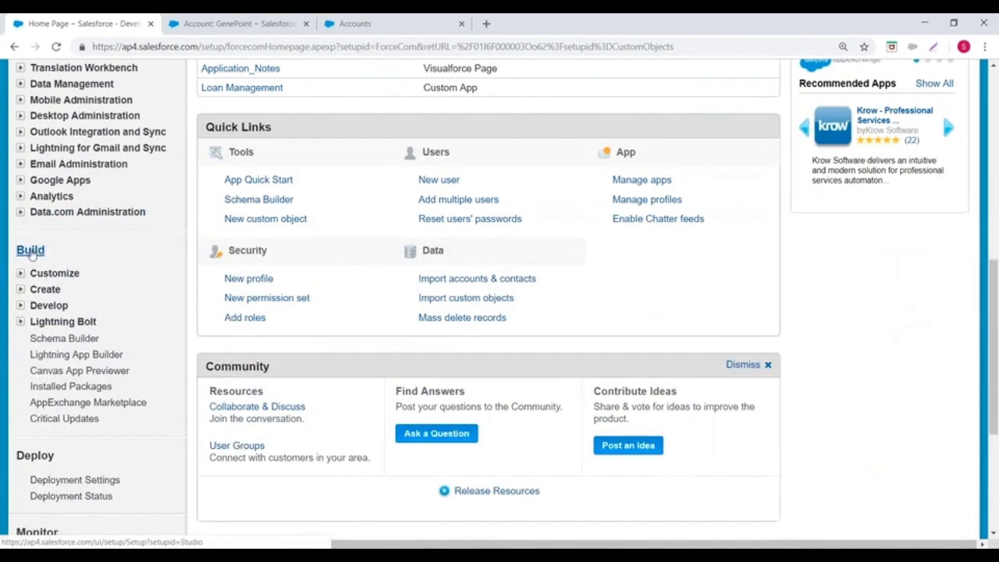
scroll(12, 163, "down", 2)
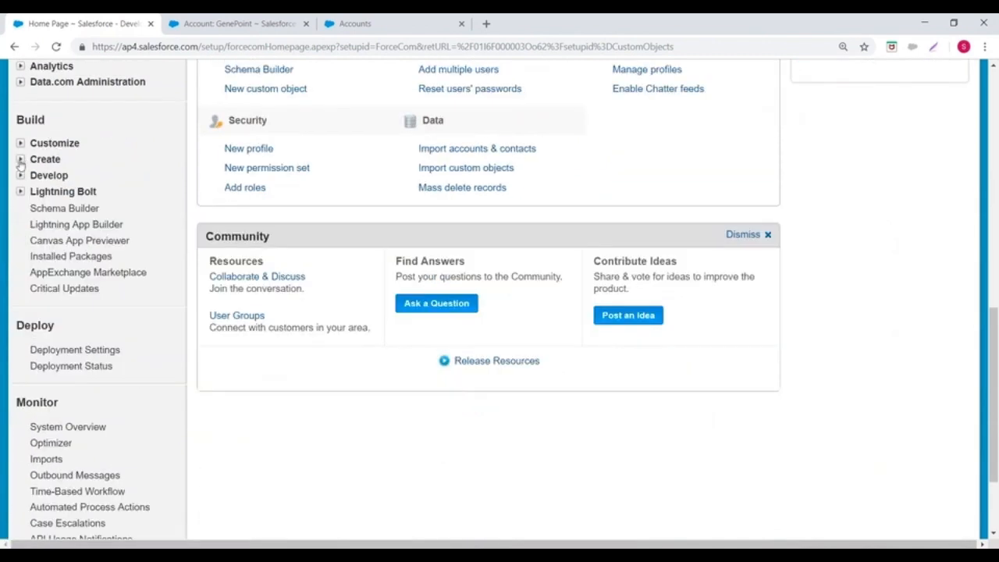
left_click(20, 160)
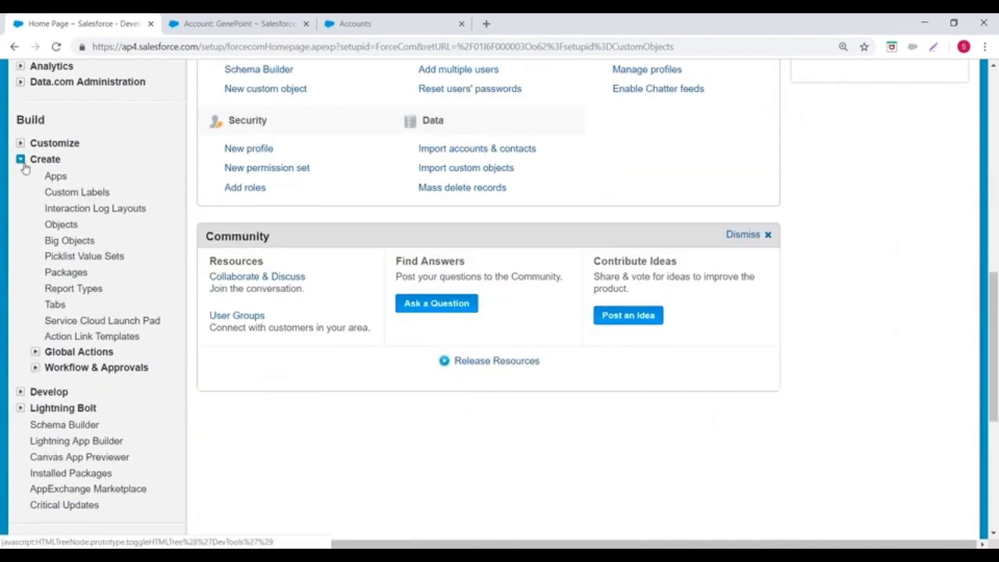
left_click(61, 225)
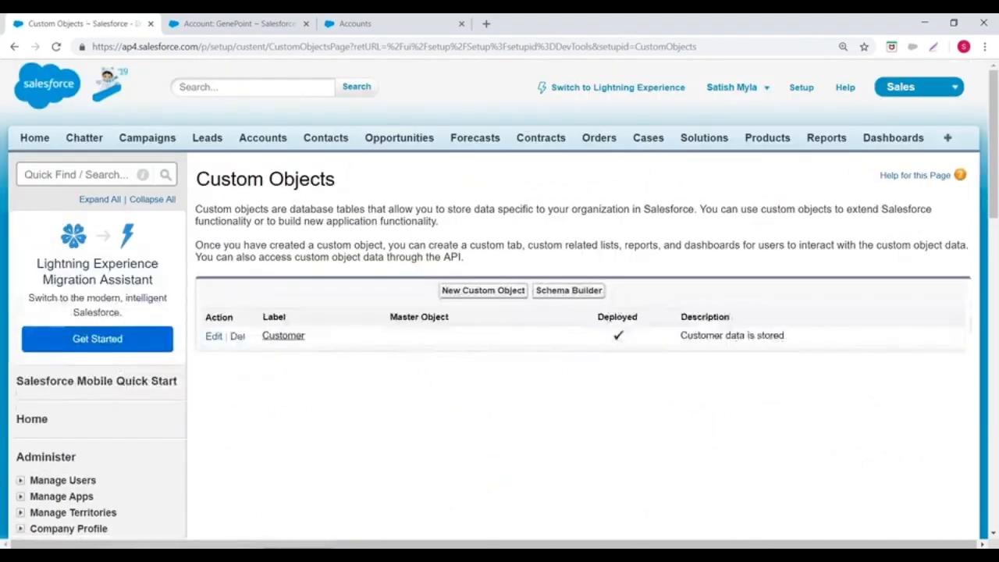
scroll(285, 235, "down", 2)
left_click(283, 206)
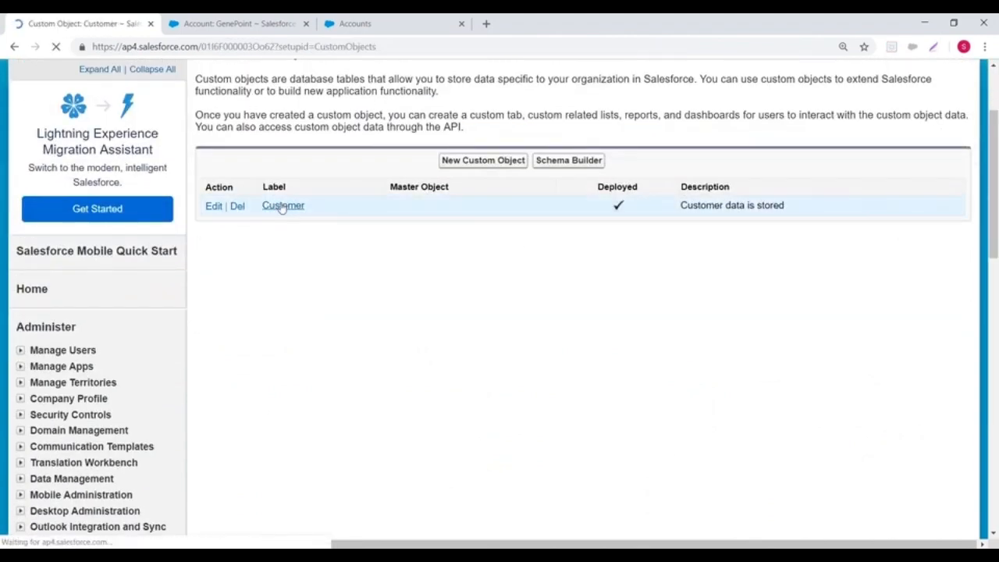
Step: Open the Customer object's definition for editing and review its labels, help setting and record name format
scroll(313, 234, "down", 3)
scroll(455, 165, "up", 1)
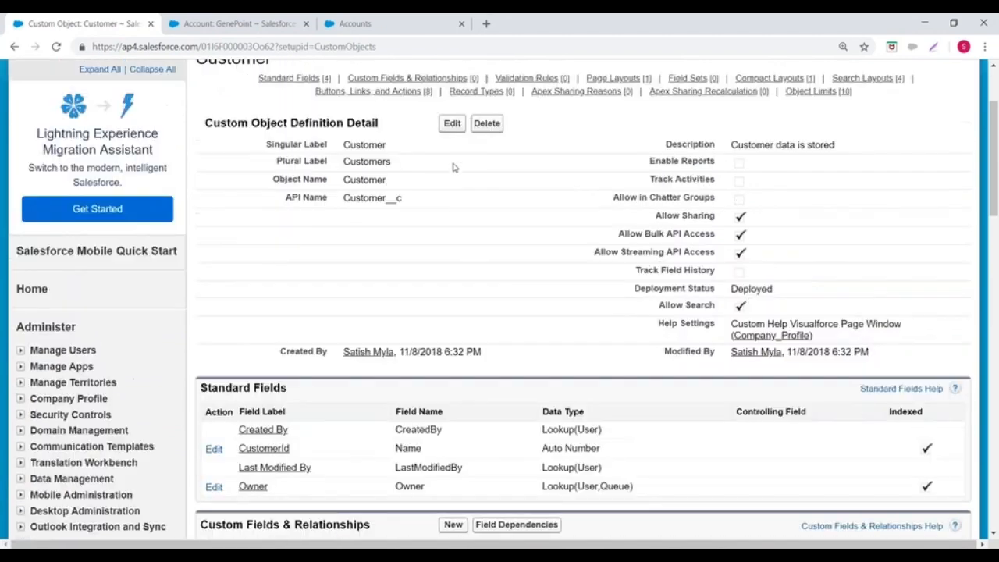
left_click(452, 123)
scroll(602, 203, "down", 3)
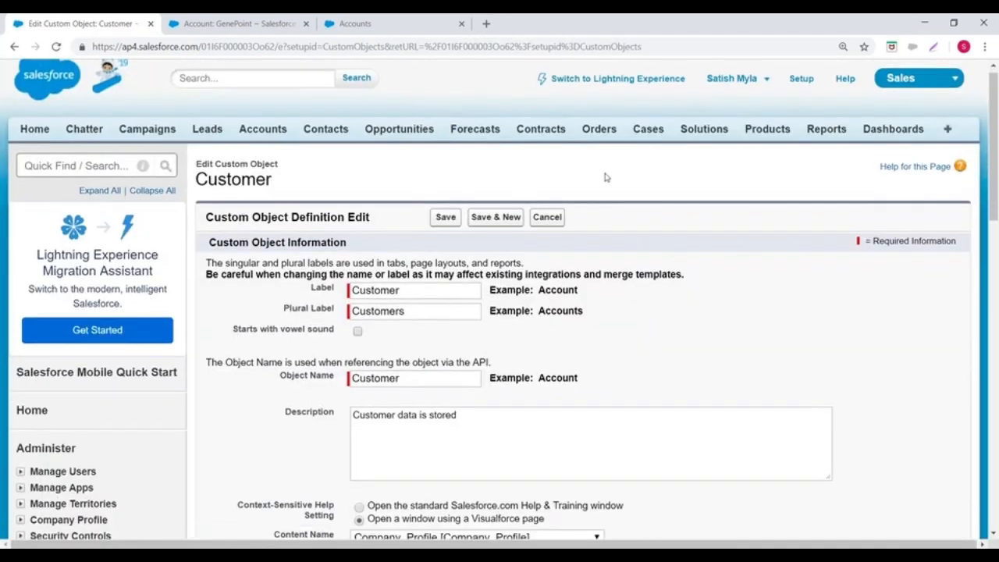
scroll(602, 203, "down", 2)
scroll(584, 203, "up", 1)
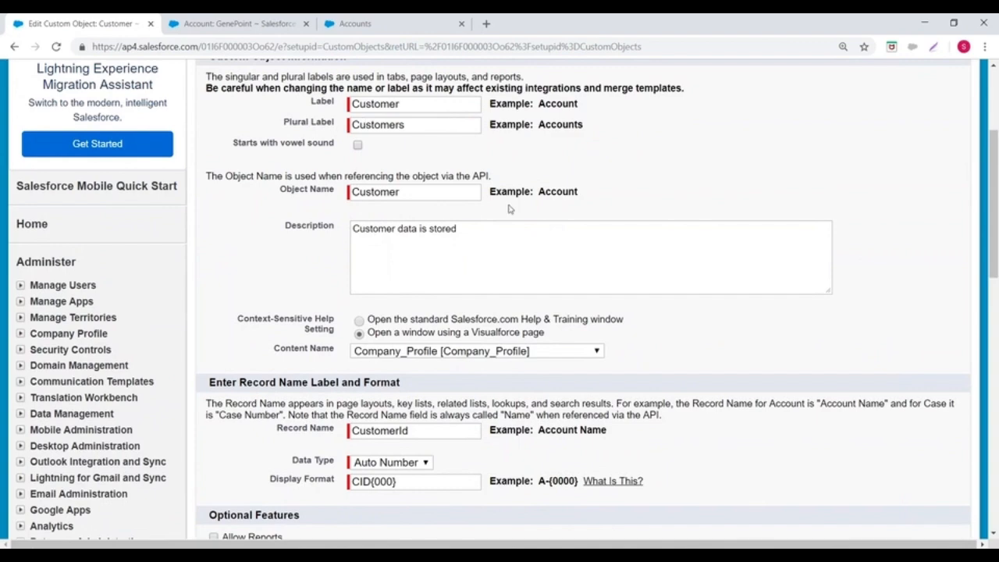
scroll(412, 231, "down", 1)
scroll(582, 305, "down", 4)
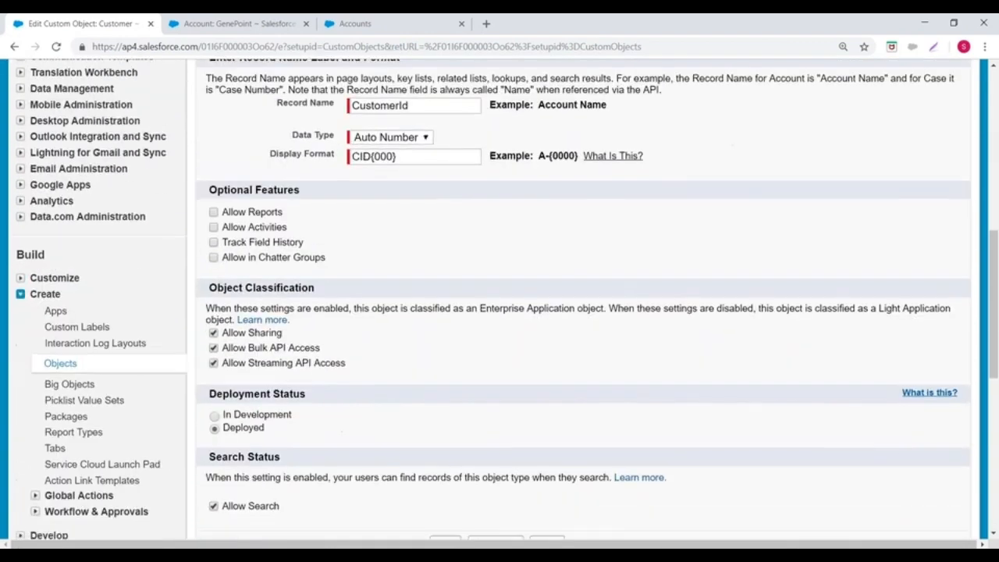
Step: Allow reports and activities for the Customer object, check the deployment status, and save the definition
left_click(213, 214)
left_click(227, 228)
left_click(615, 133)
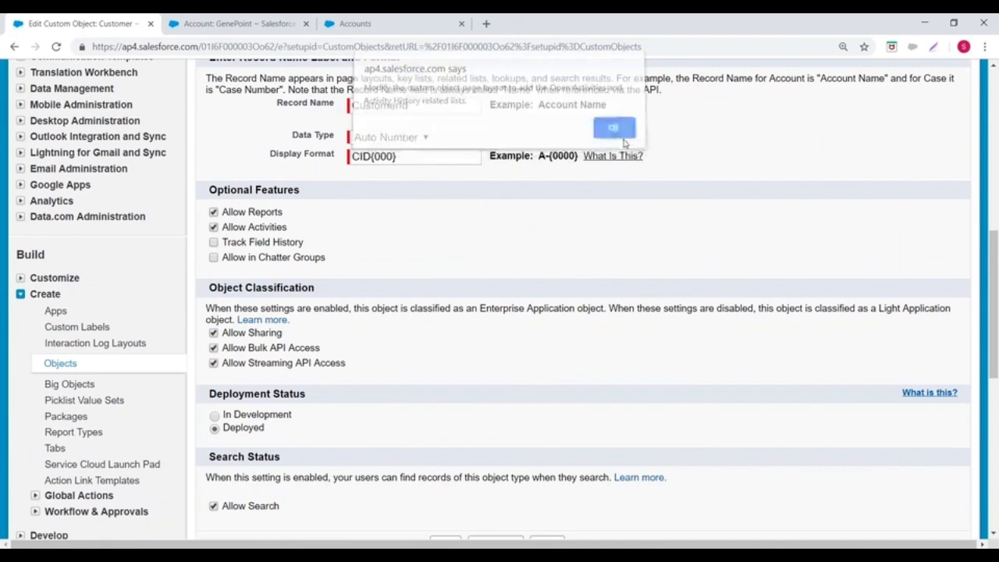
scroll(621, 143, "down", 3)
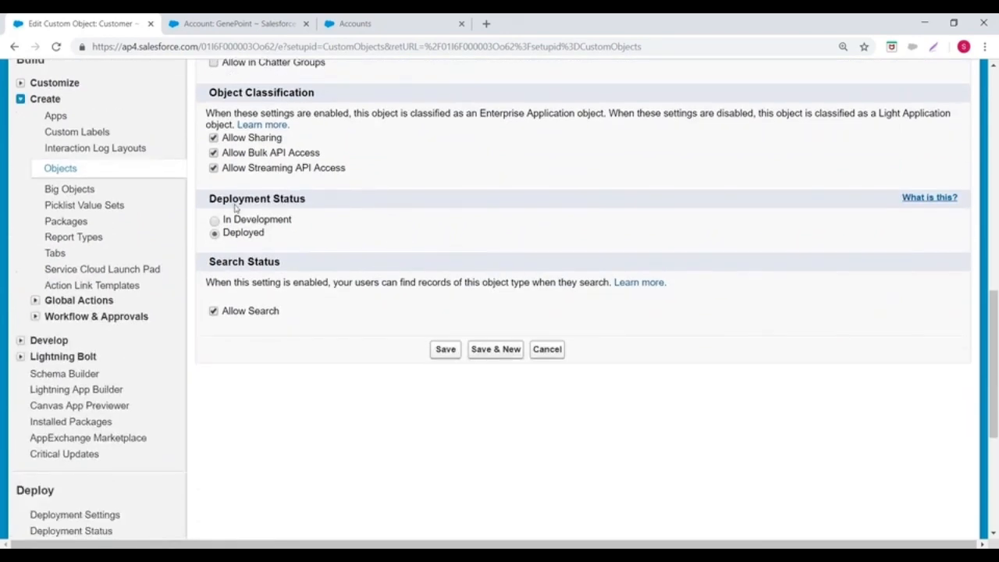
triple_click(212, 197)
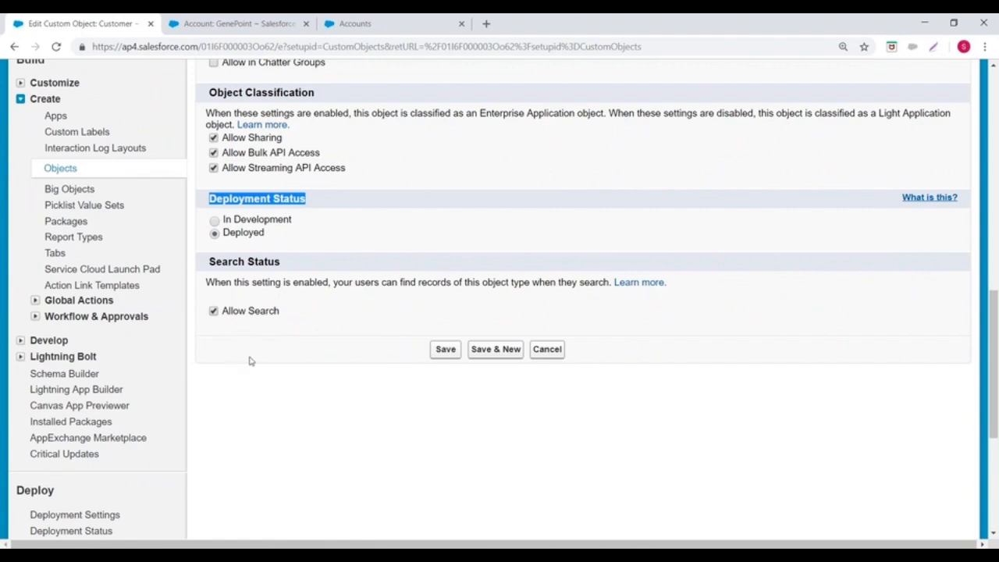
left_click(439, 351)
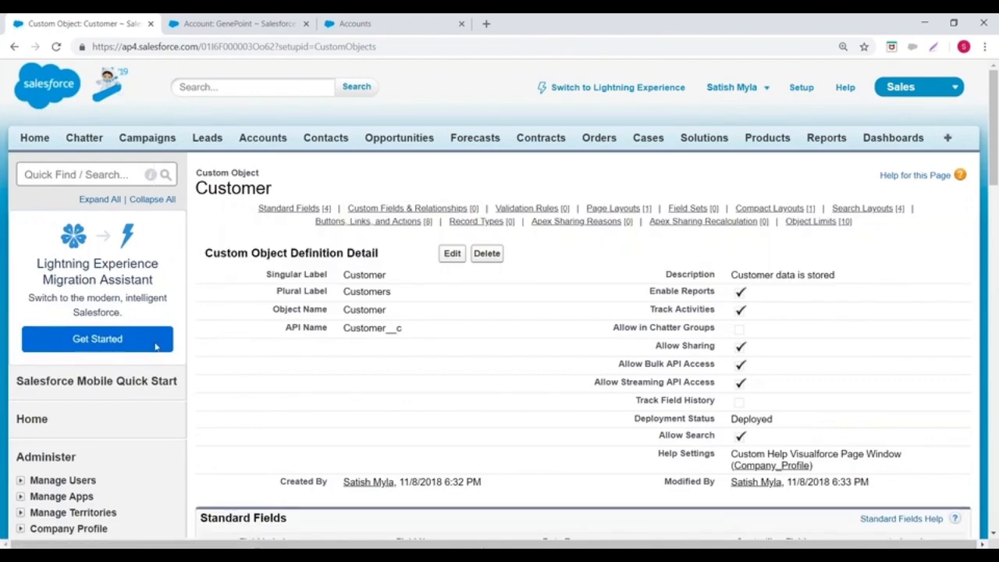
Step: Switch to Lightning Experience and open Setup for the current app, closing the leftover GenePoint account page
mouse_move(543, 224)
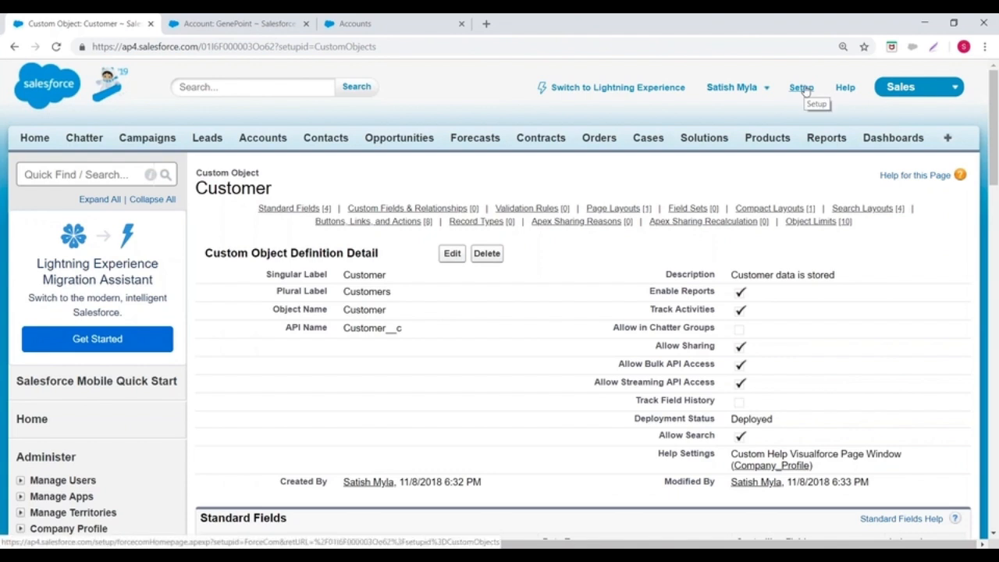
left_click(625, 92)
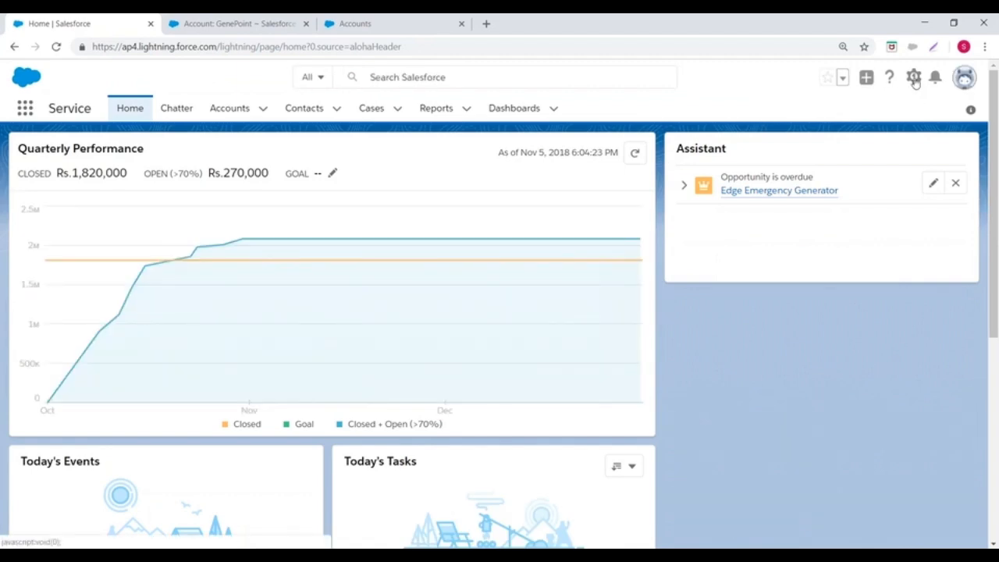
left_click(914, 79)
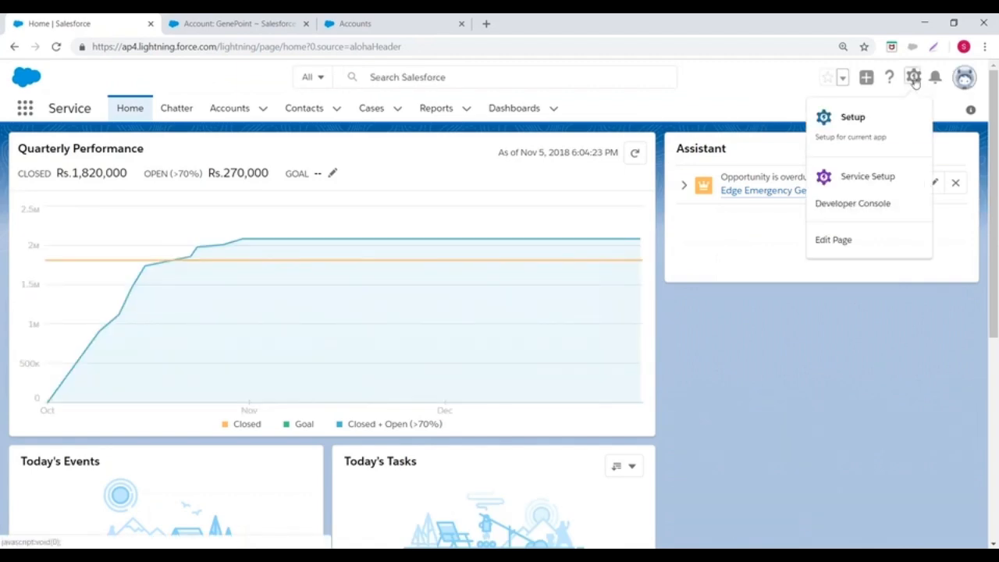
left_click(855, 122)
left_click(461, 23)
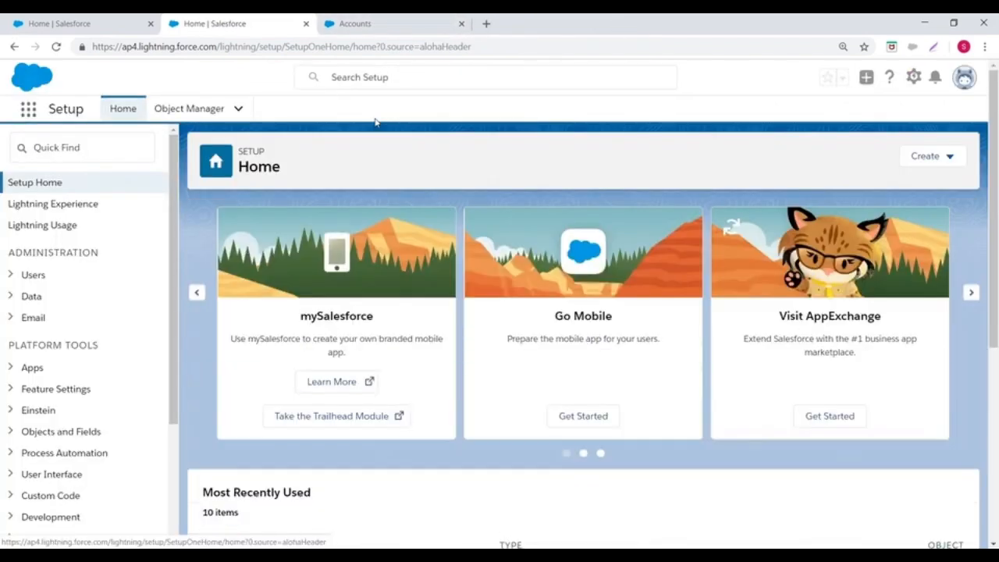
Step: Go to Object Manager in Setup and start creating a new custom object
scroll(14, 203, "down", 2)
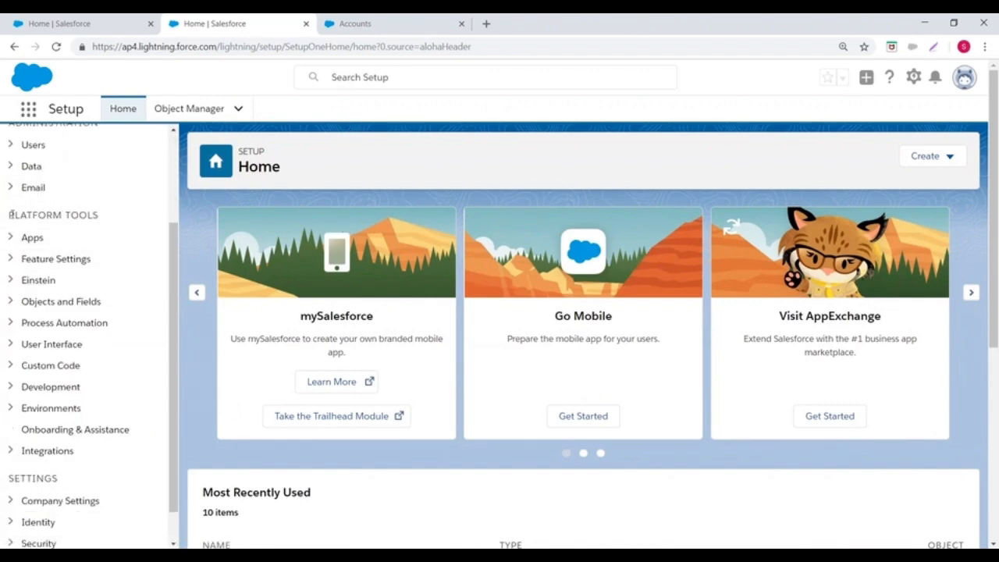
left_click(10, 301)
scroll(102, 188, "down", 3)
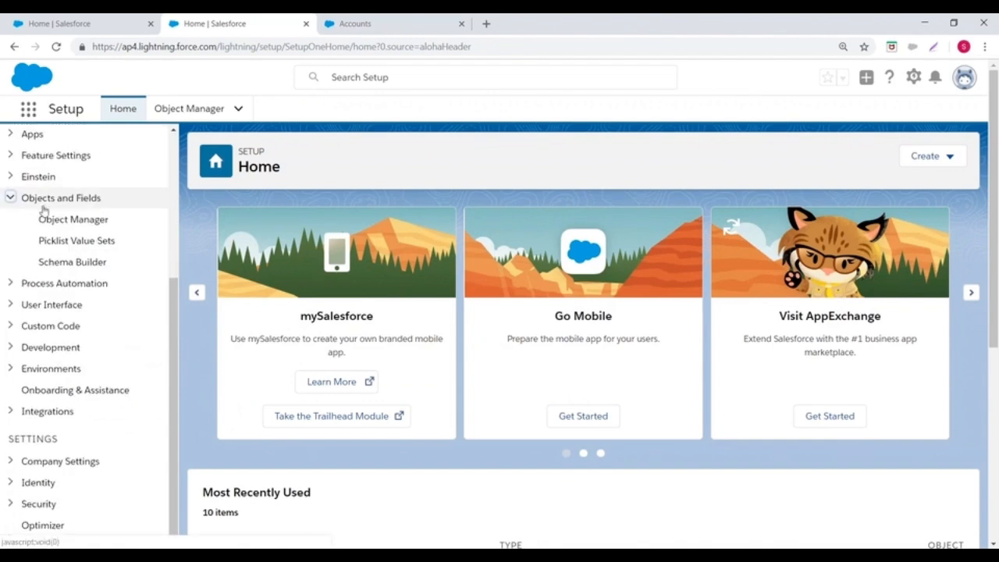
left_click(46, 222)
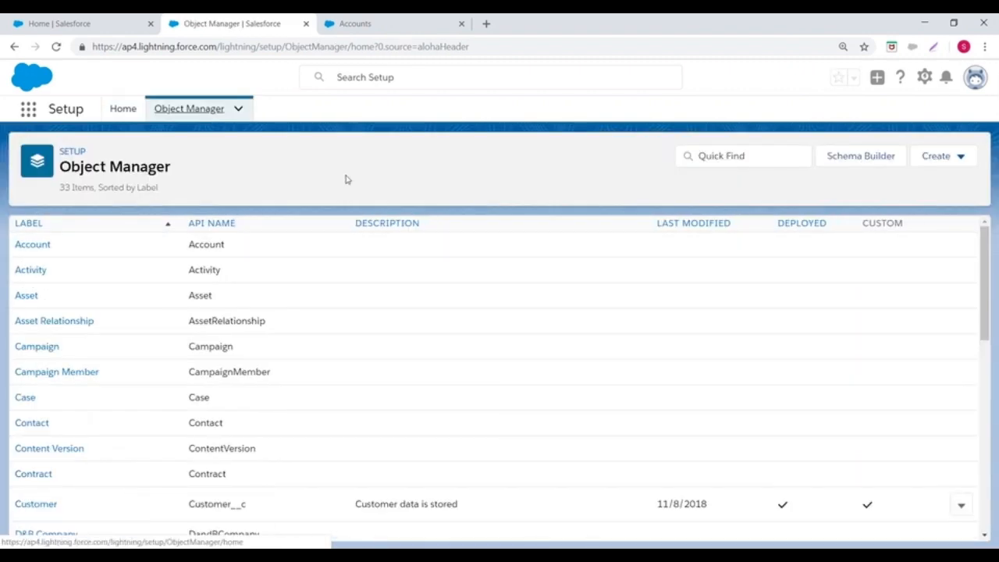
left_click(964, 161)
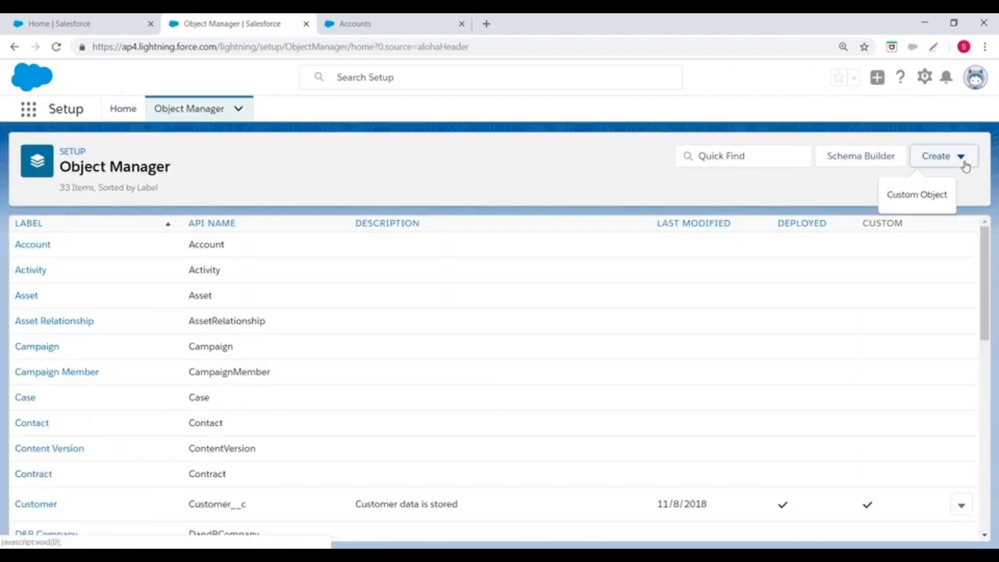
left_click(897, 202)
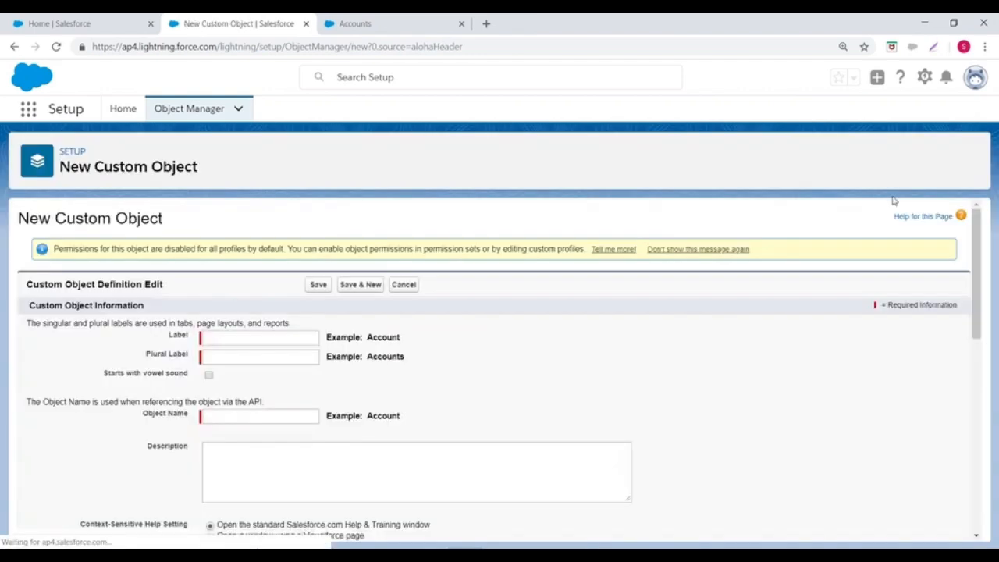
Step: Set the new object's label to Payment and its plural label to Payments
scroll(418, 239, "down", 2)
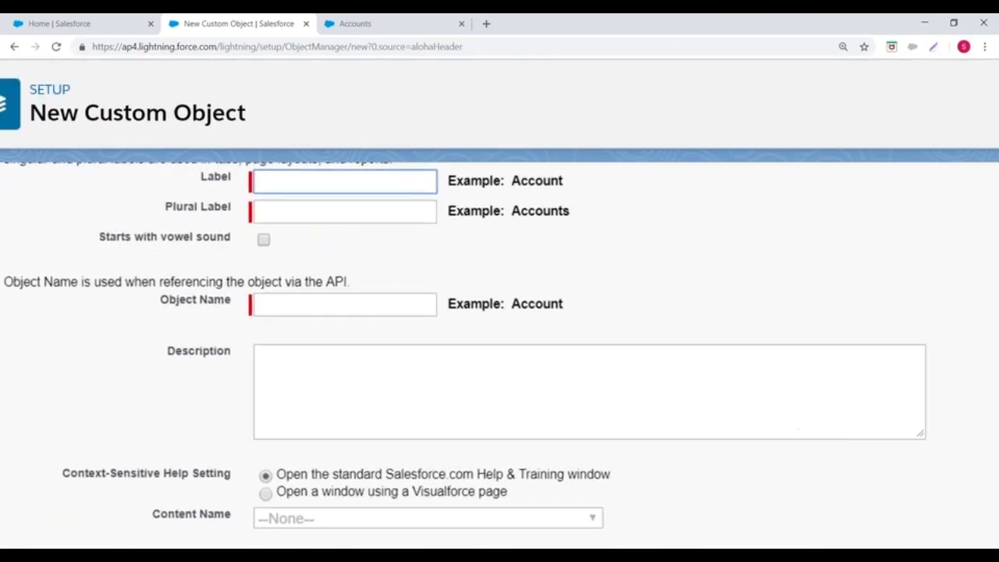
type("Payment")
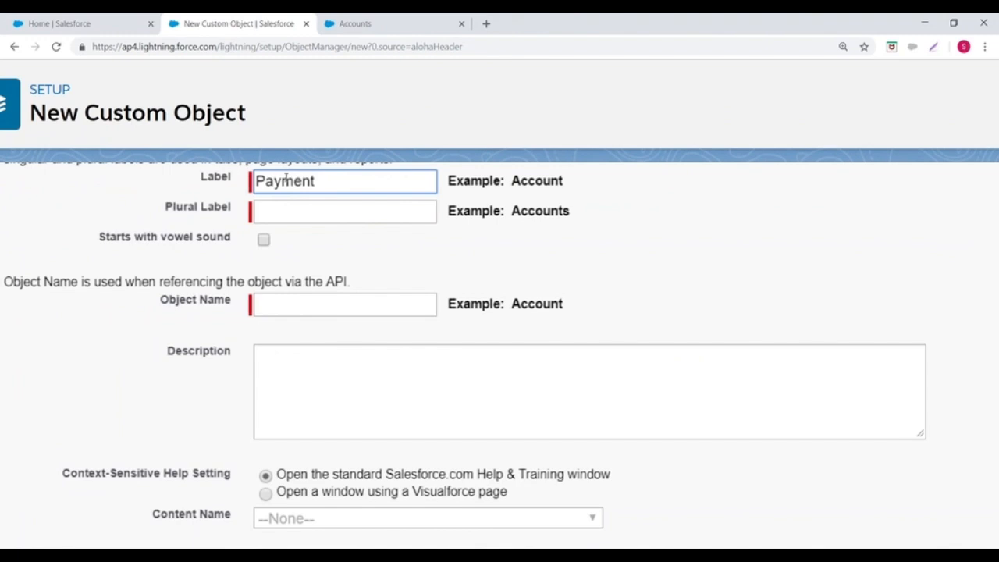
left_click(293, 210)
type("Payments")
left_click(550, 245)
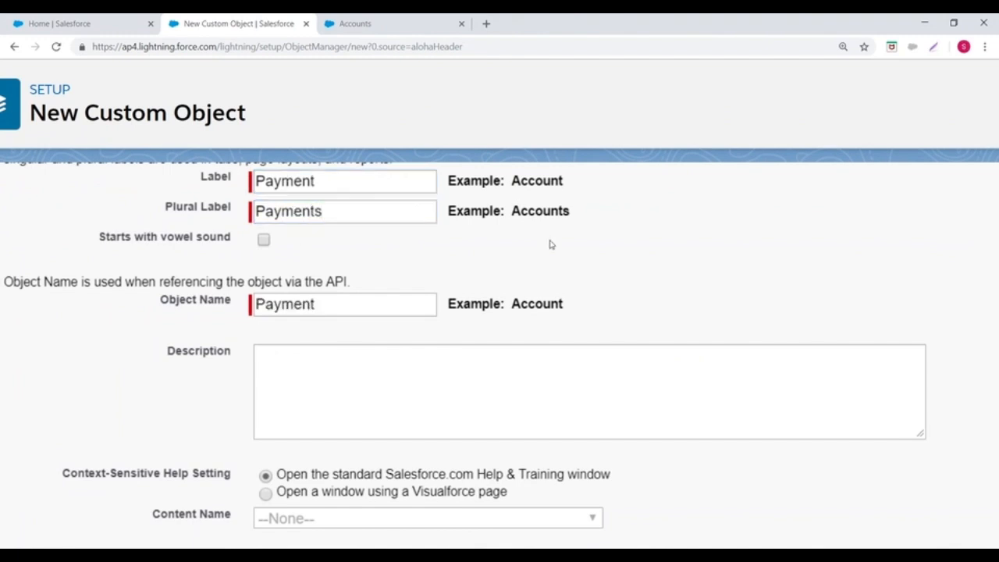
Step: Enter Payments as the object's description and review the Context-Sensitive Help Setting
scroll(551, 243, "down", 2)
left_click_drag(259, 202, 363, 203)
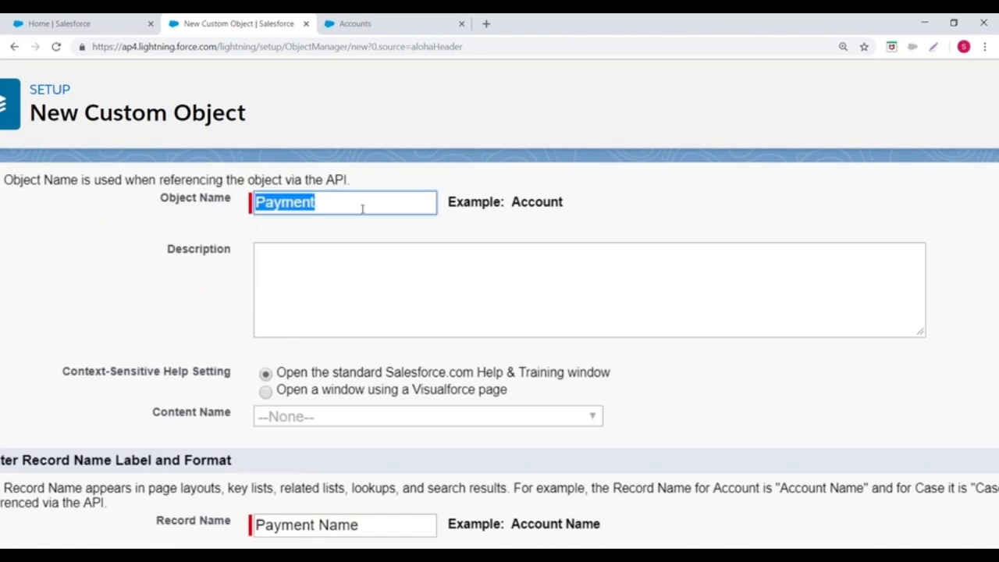
left_click(288, 277)
type("Payments")
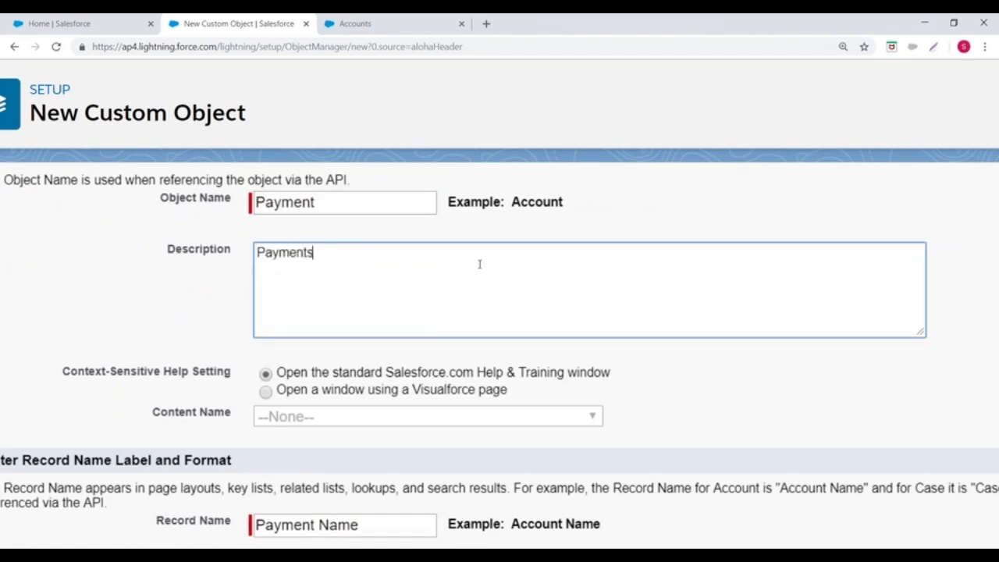
scroll(479, 264, "down", 3)
scroll(16, 284, "up", 1)
left_click_drag(64, 272, 239, 284)
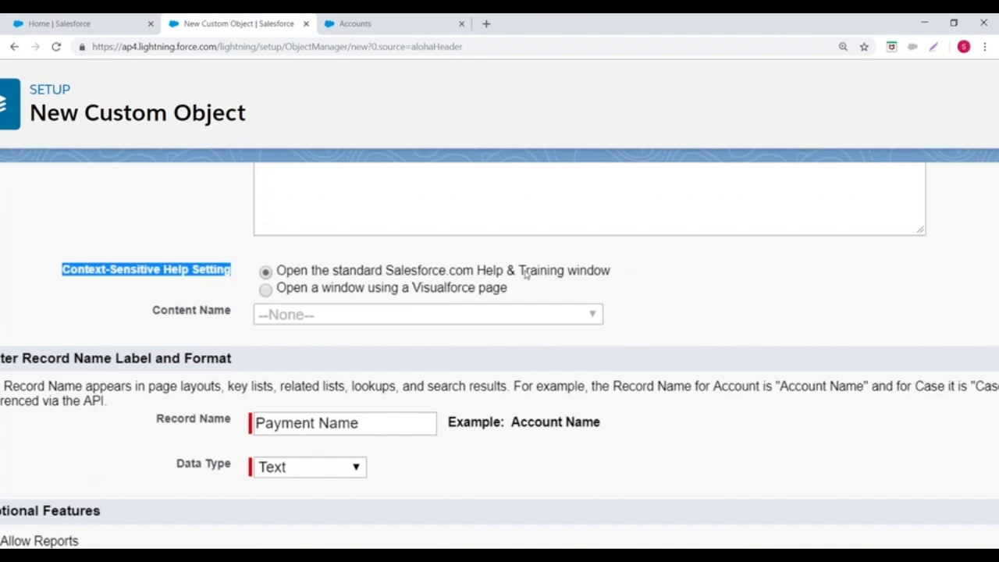
Step: Change the Payment object's record name to Payment Id
scroll(157, 282, "down", 1)
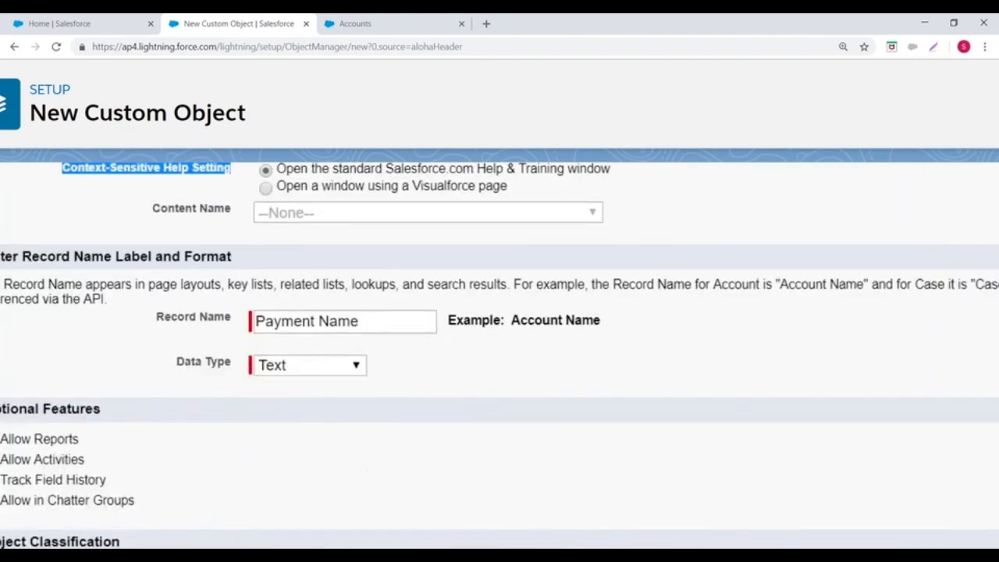
scroll(157, 283, "left", 1)
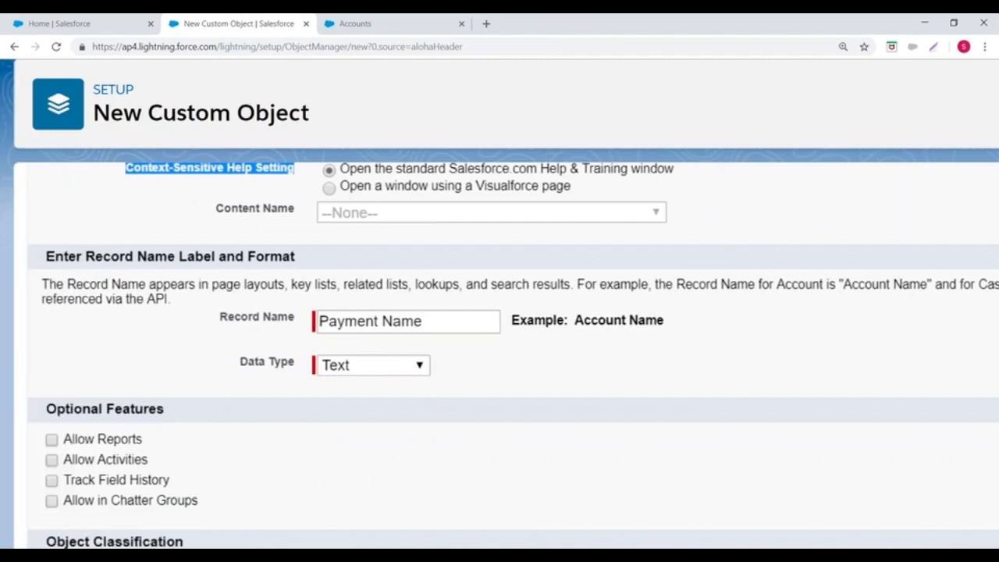
left_click_drag(86, 256, 237, 256)
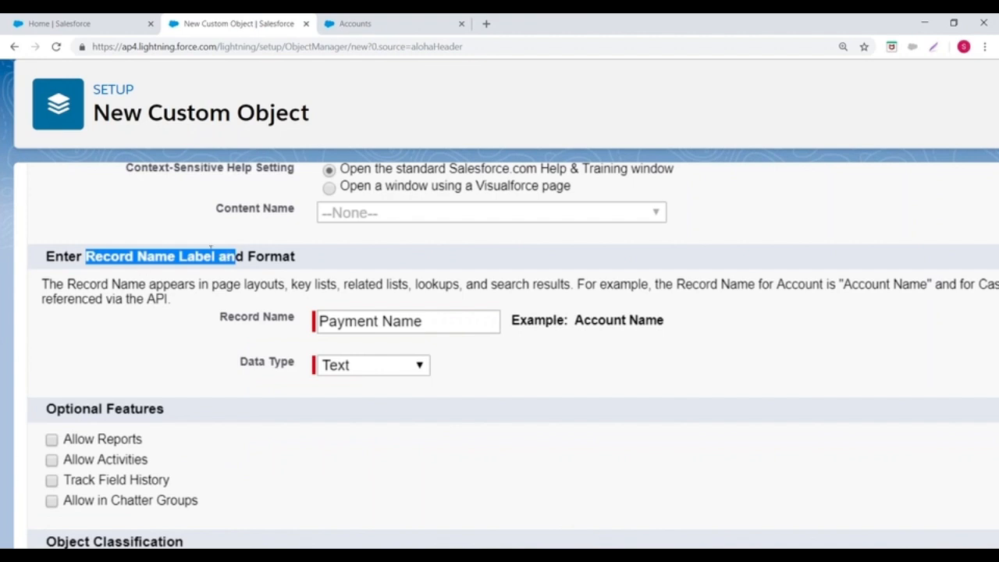
left_click_drag(382, 321, 529, 326)
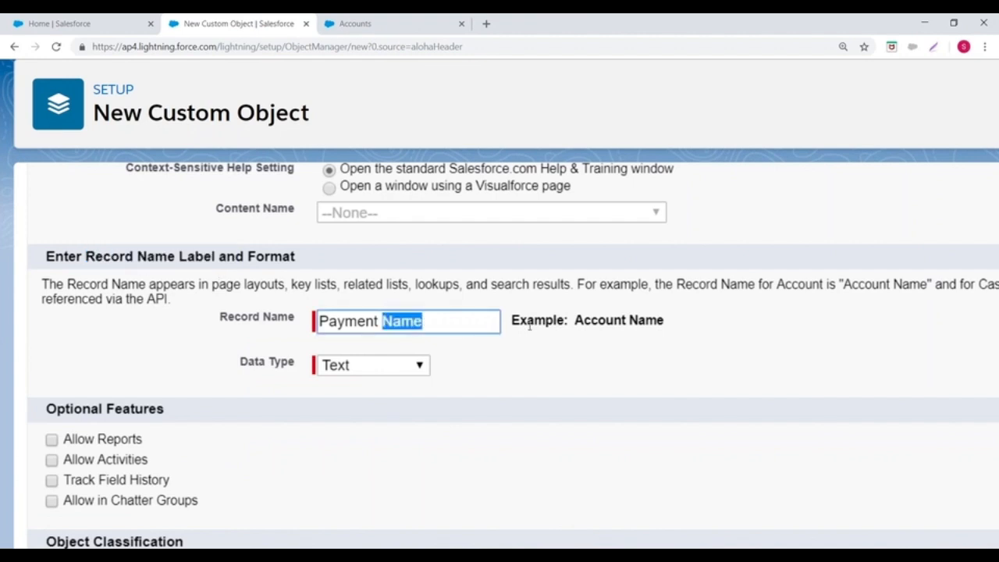
key("BackSpace")
type("N")
key("BackSpace")
type("Id")
Step: Make the record name an Auto Number with display format PID{0000} and starting number 1
left_click(364, 365)
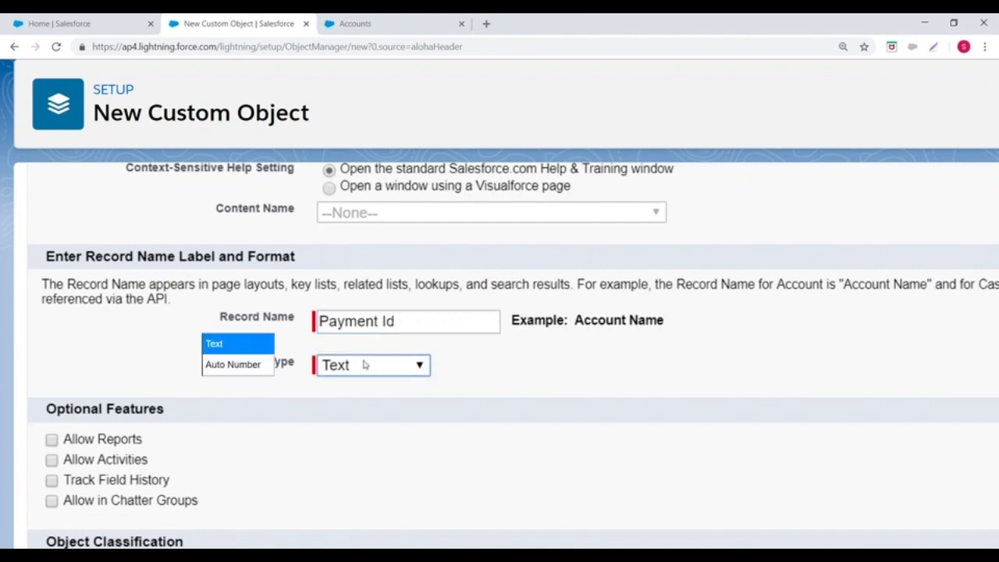
left_click(238, 365)
left_click(381, 393)
type("P")
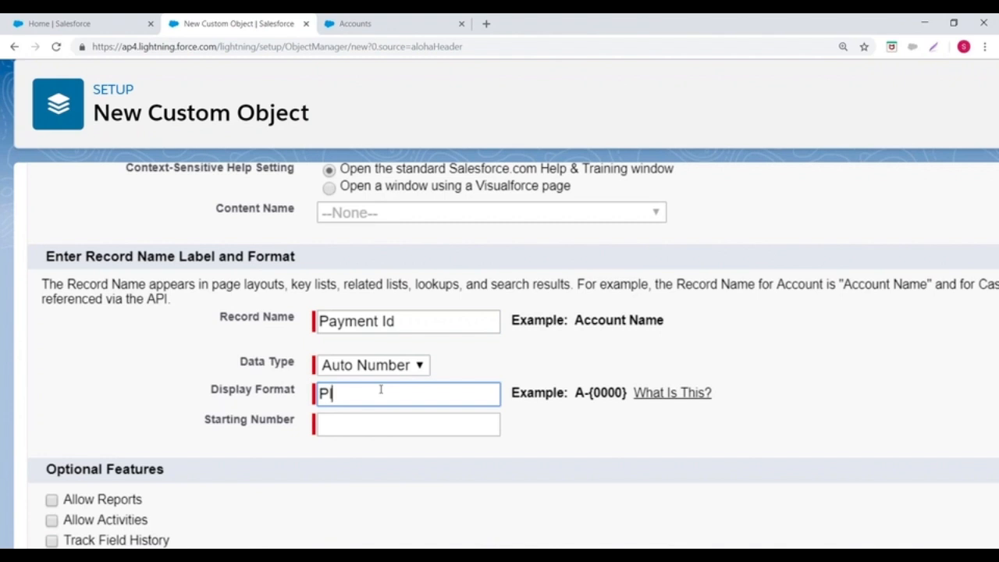
type("ID{0000}")
left_click(380, 422)
type("1")
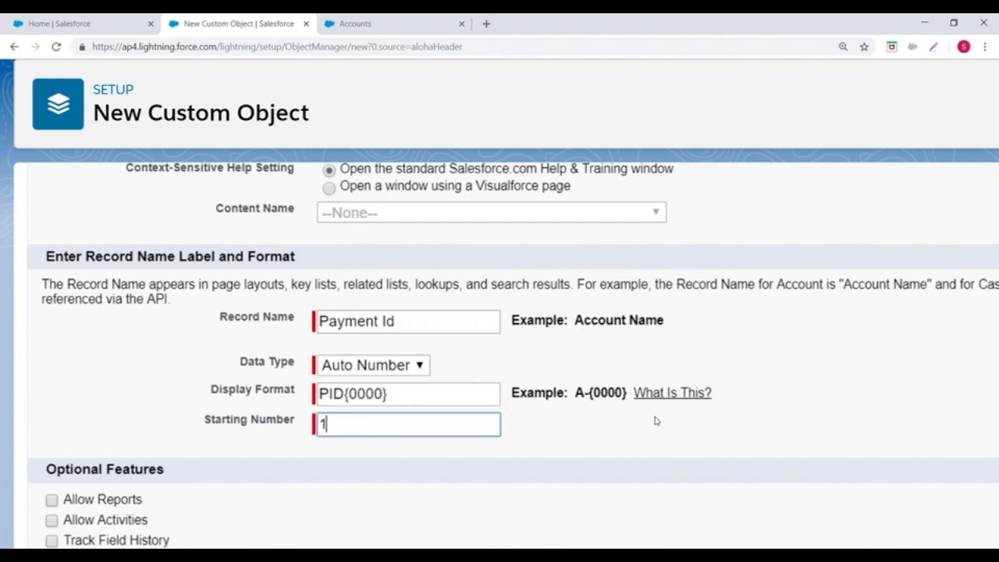
Step: Enable Allow Reports, Allow Activities and Track Field History in the Payment object's optional features
scroll(658, 428, "down", 3)
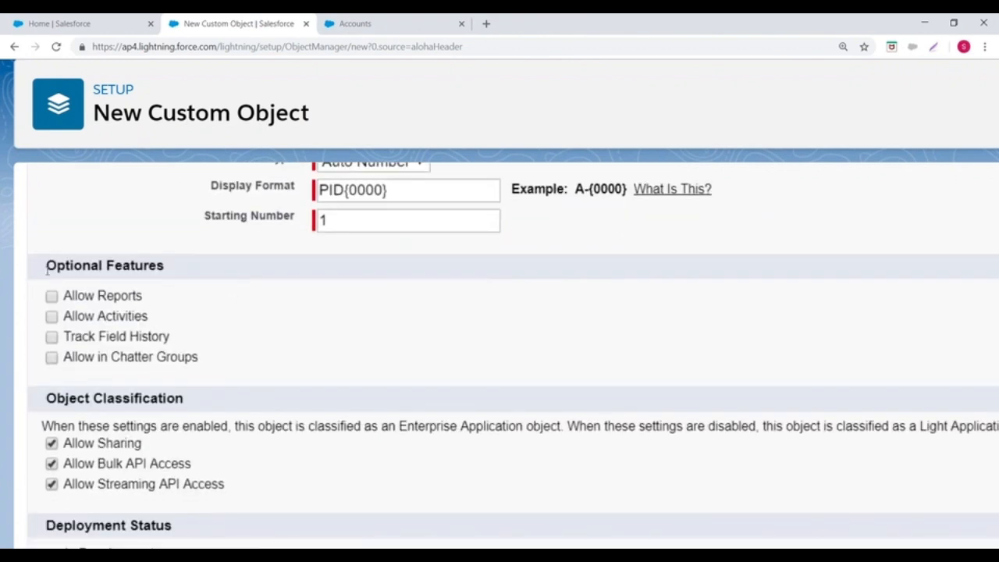
left_click_drag(46, 266, 193, 271)
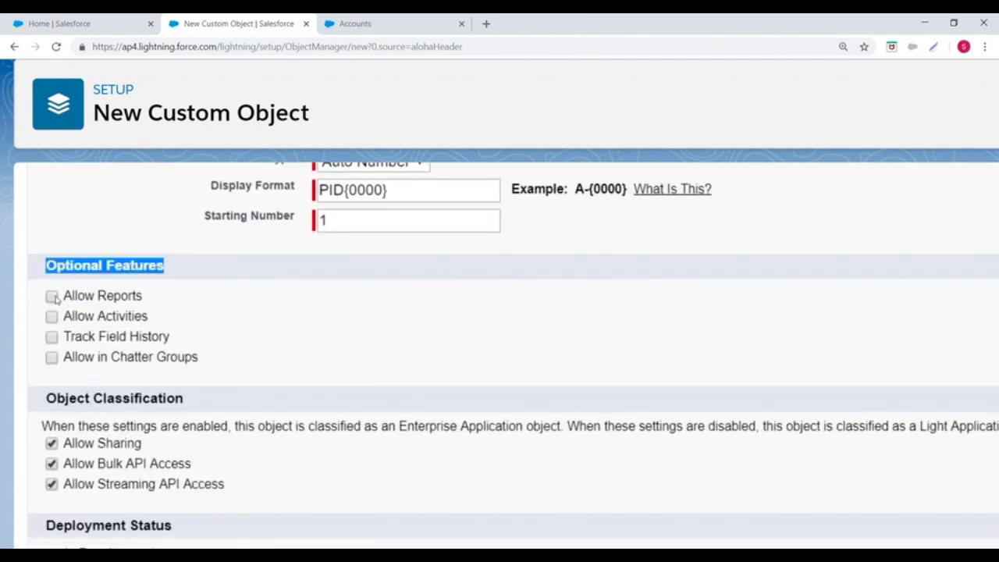
left_click(52, 338)
left_click_drag(62, 295, 163, 299)
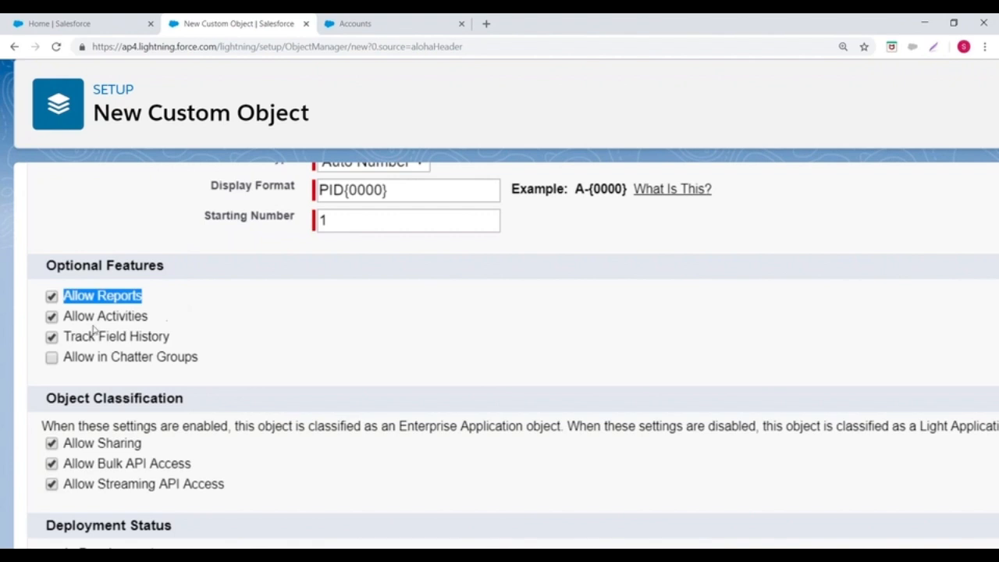
left_click_drag(64, 320, 147, 318)
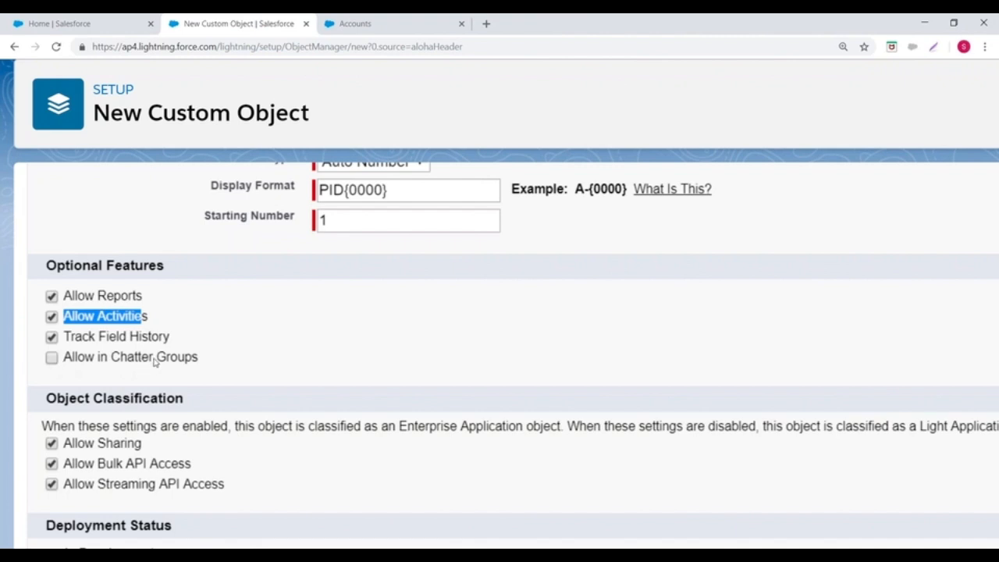
Step: Enable Allow in Chatter Groups for the Payment object and review its Object Classification and Deployment Status settings
left_click(52, 358)
scroll(277, 311, "down", 1)
scroll(276, 311, "down", 3)
left_click_drag(45, 248, 210, 250)
scroll(317, 323, "up", 3)
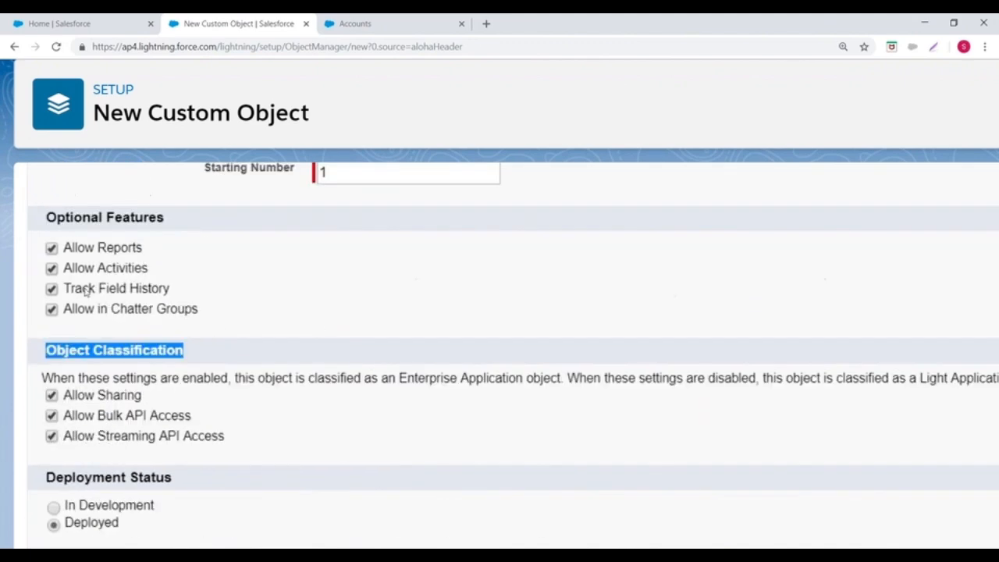
scroll(191, 309, "down", 3)
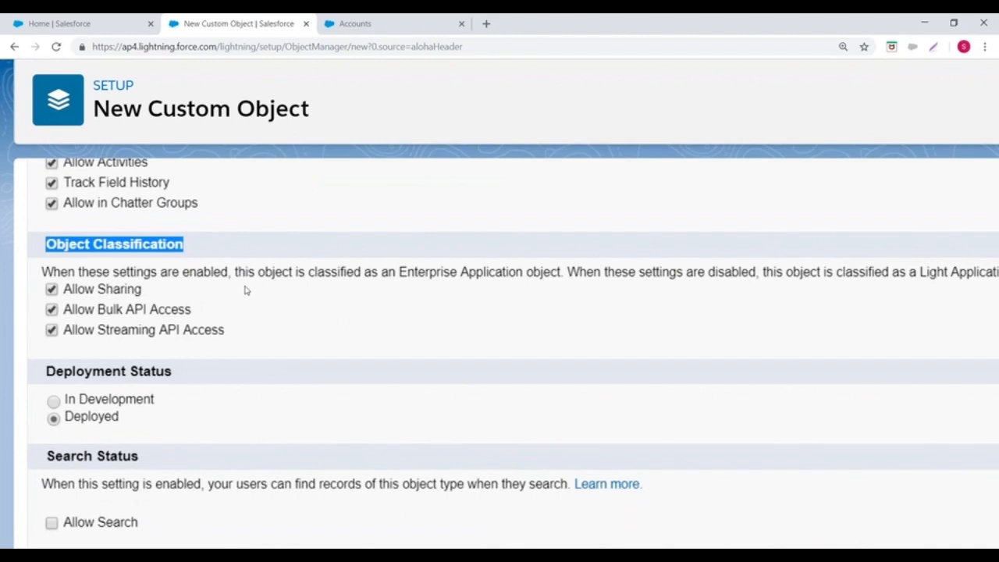
scroll(68, 323, "down", 2)
left_click_drag(46, 311, 191, 314)
scroll(301, 316, "down", 2)
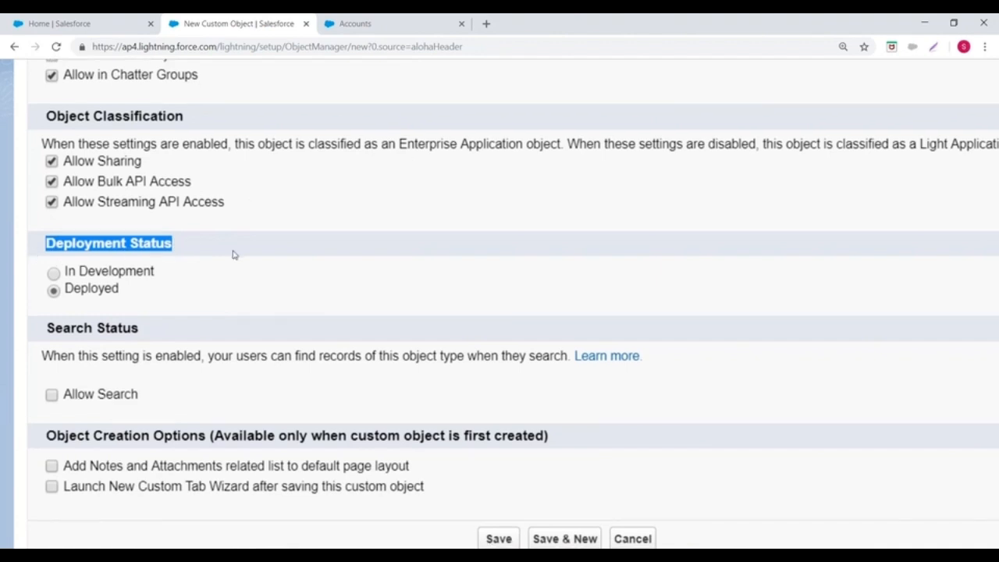
scroll(56, 258, "down", 1)
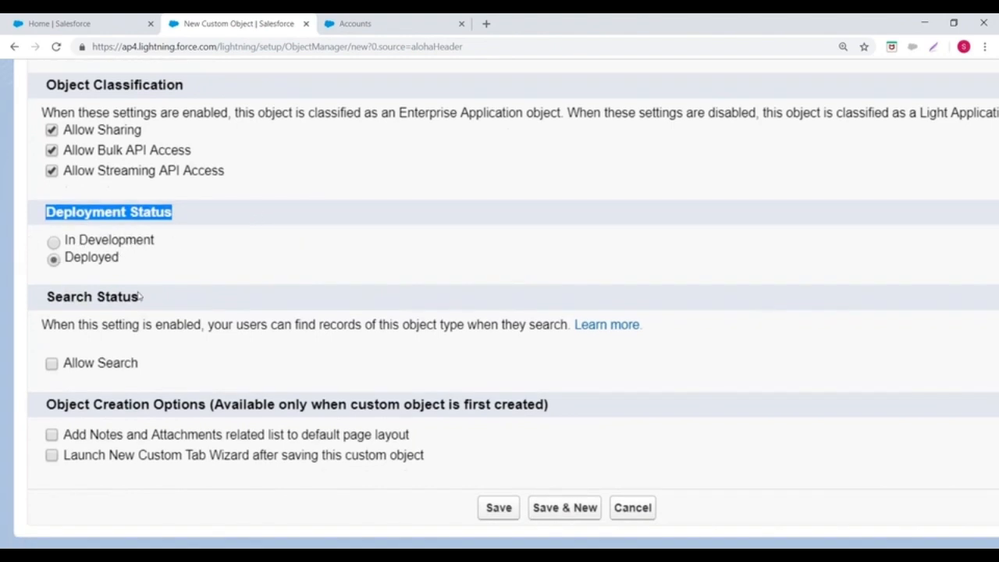
Step: Enable Allow Search and the Notes and Attachments related list for the Payment object, and save it
left_click_drag(47, 297, 177, 293)
left_click(53, 364)
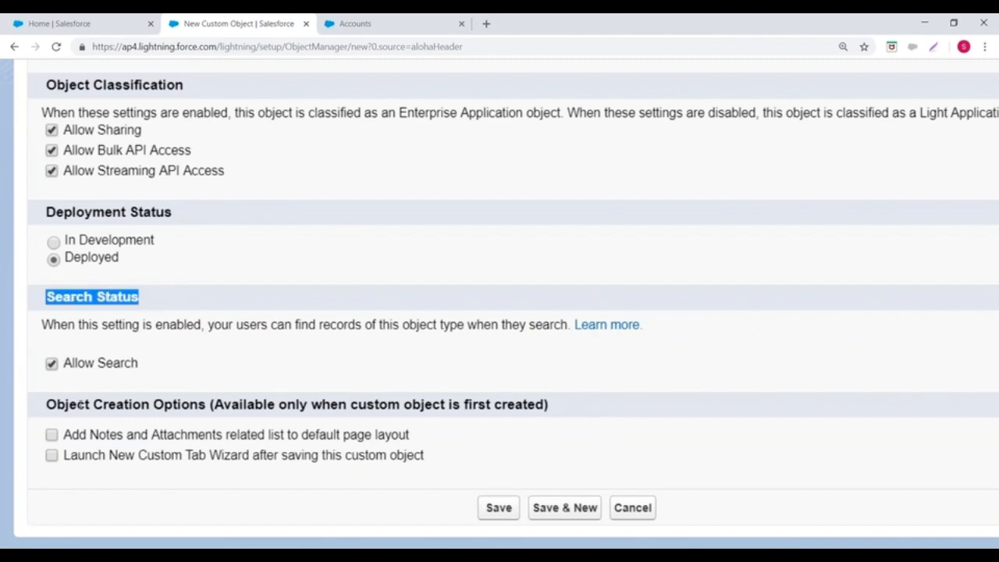
left_click_drag(47, 405, 226, 405)
left_click(350, 270)
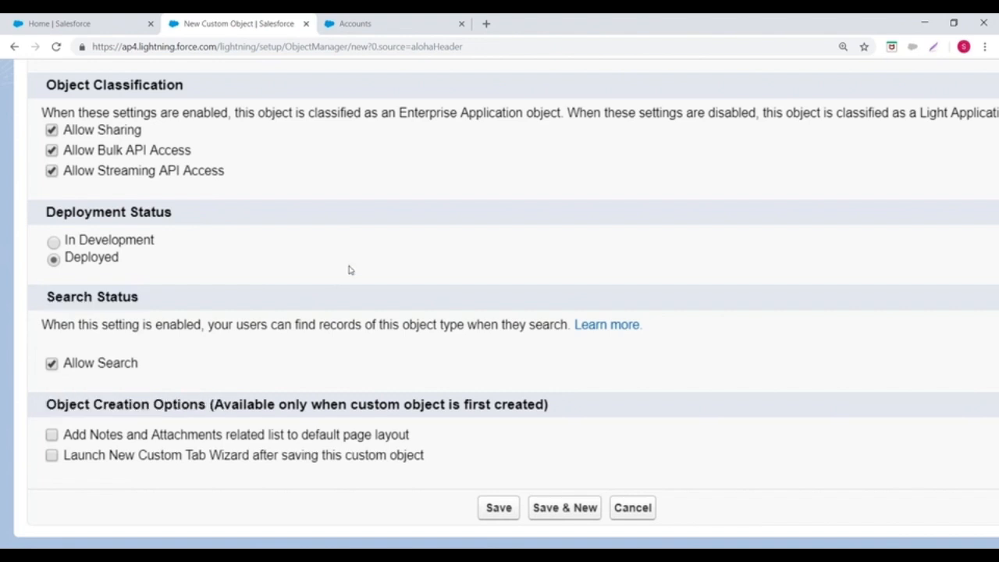
left_click_drag(45, 405, 242, 405)
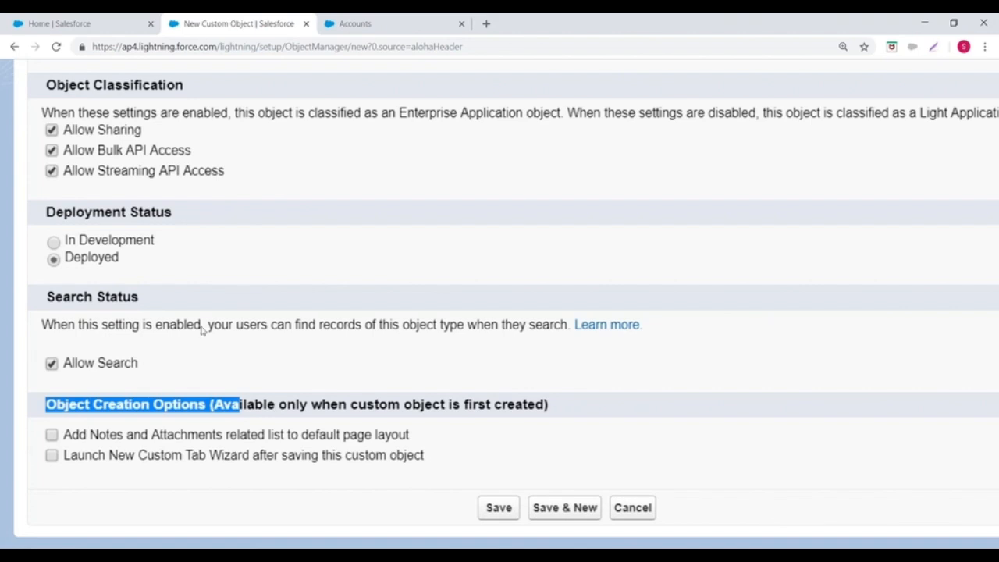
left_click(52, 436)
left_click(499, 508)
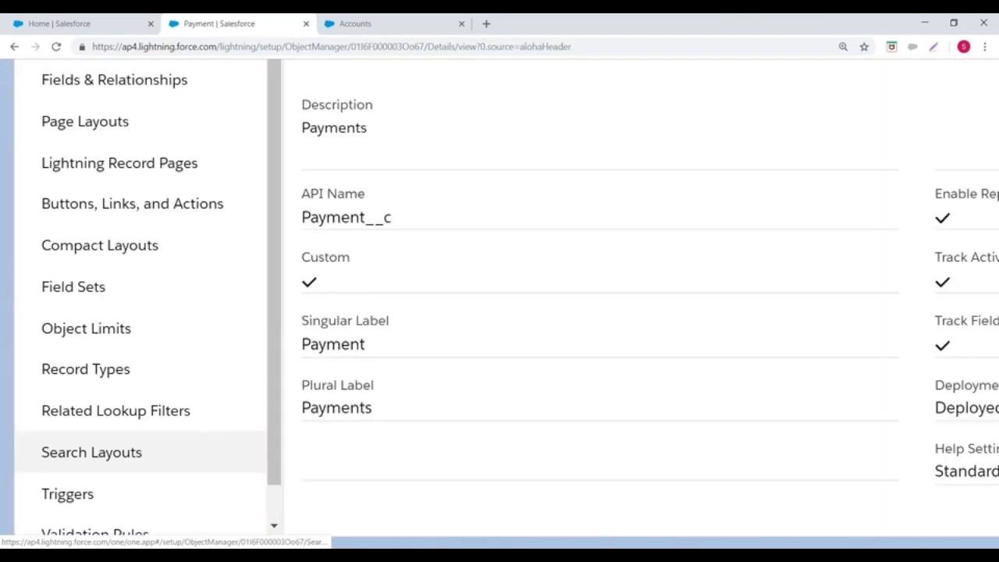
Step: Review the saved Payment object's details and switch from Lightning Experience to Salesforce Classic
key("ctrl+minus")
key("ctrl+minus")
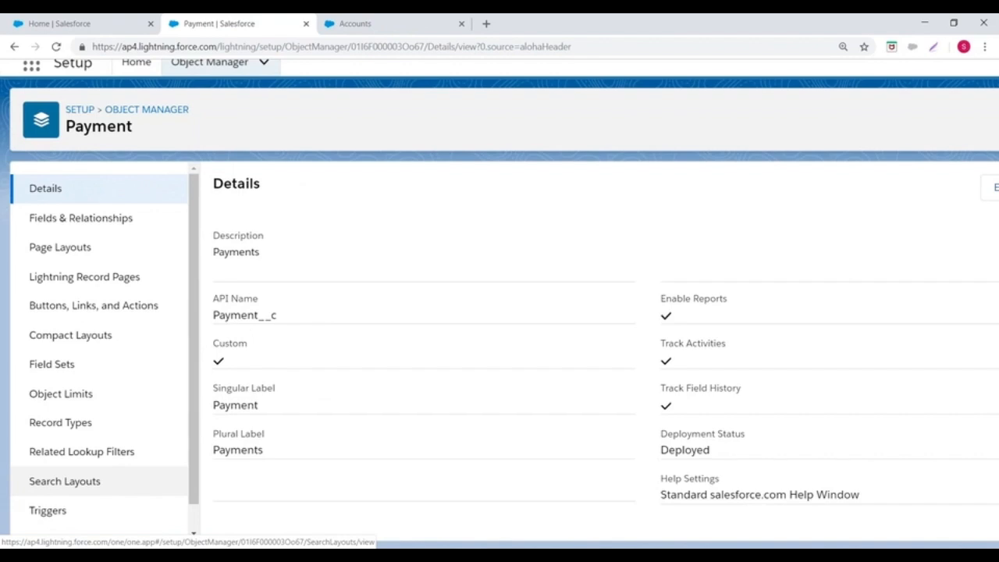
scroll(380, 452, "up", 1)
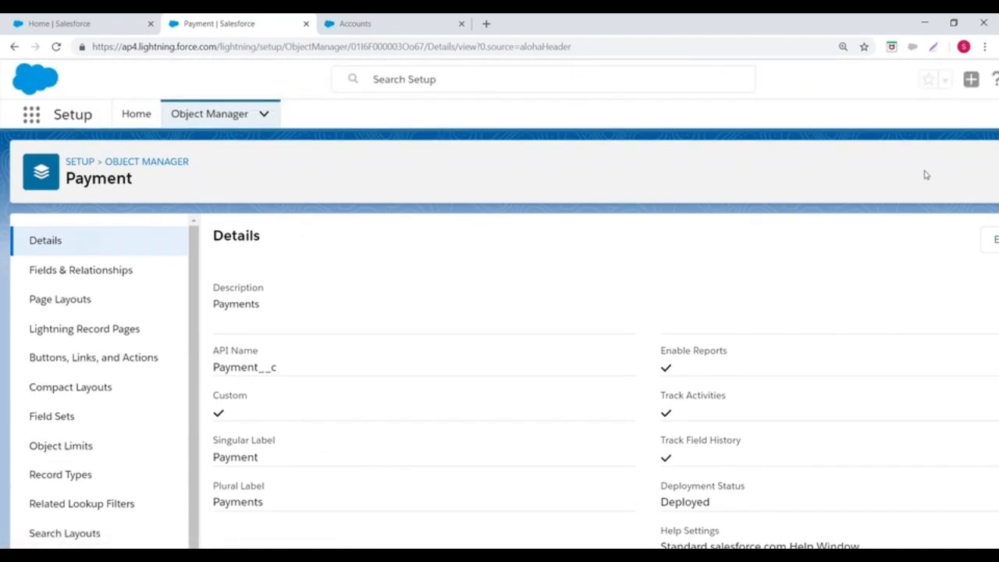
key("ctrl+minus")
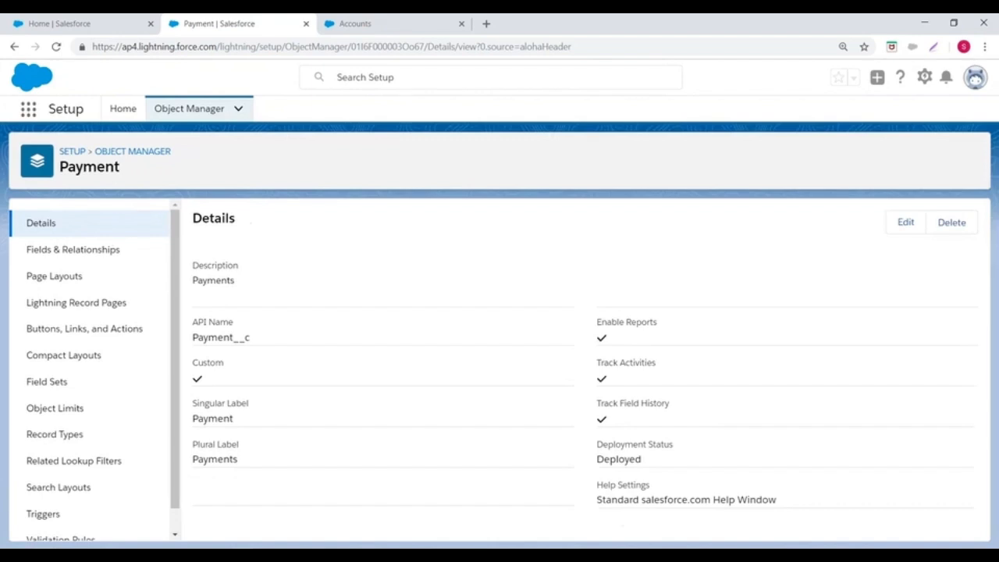
left_click(975, 77)
left_click(798, 280)
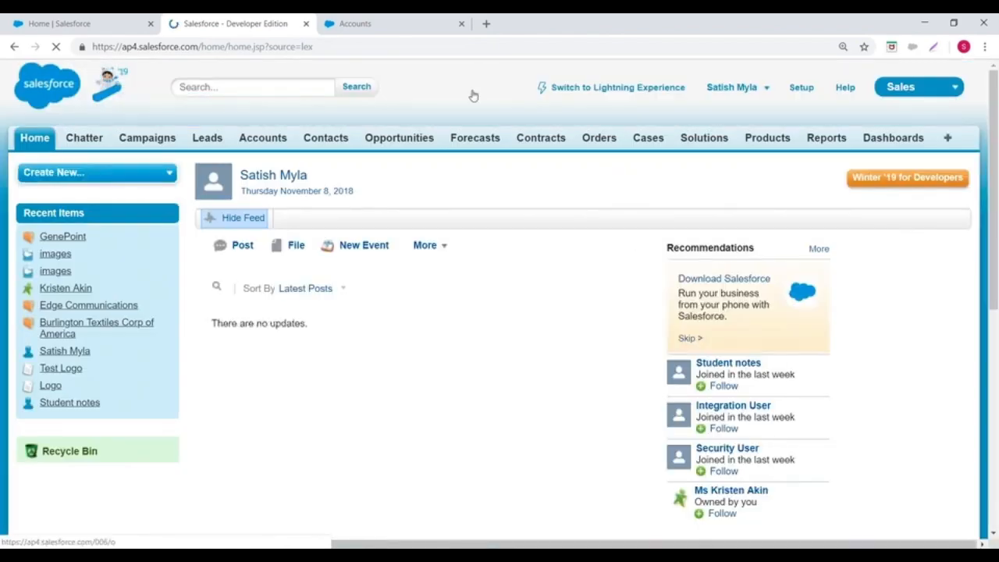
Step: Open the Custom Objects list in the Salesforce Classic setup
left_click(791, 90)
scroll(499, 313, "down", 7)
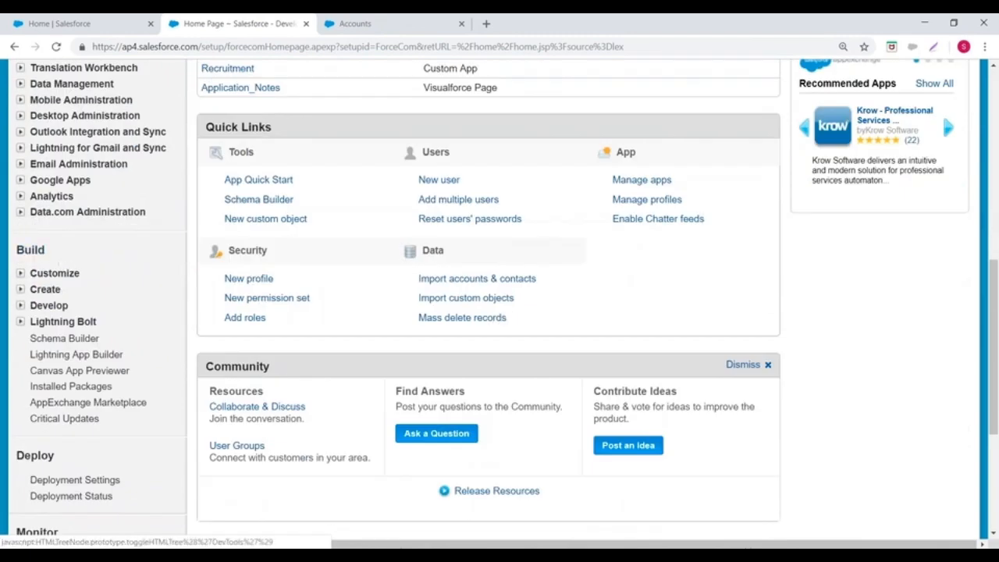
left_click(21, 289)
left_click(62, 355)
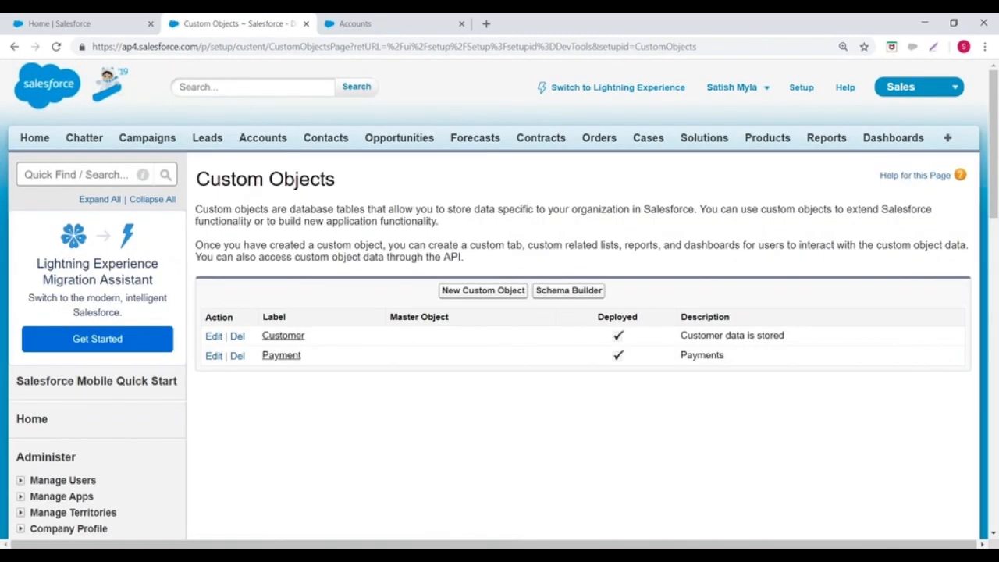
Step: Start a new custom object with the label Loan and the plural label Loans
left_click(488, 298)
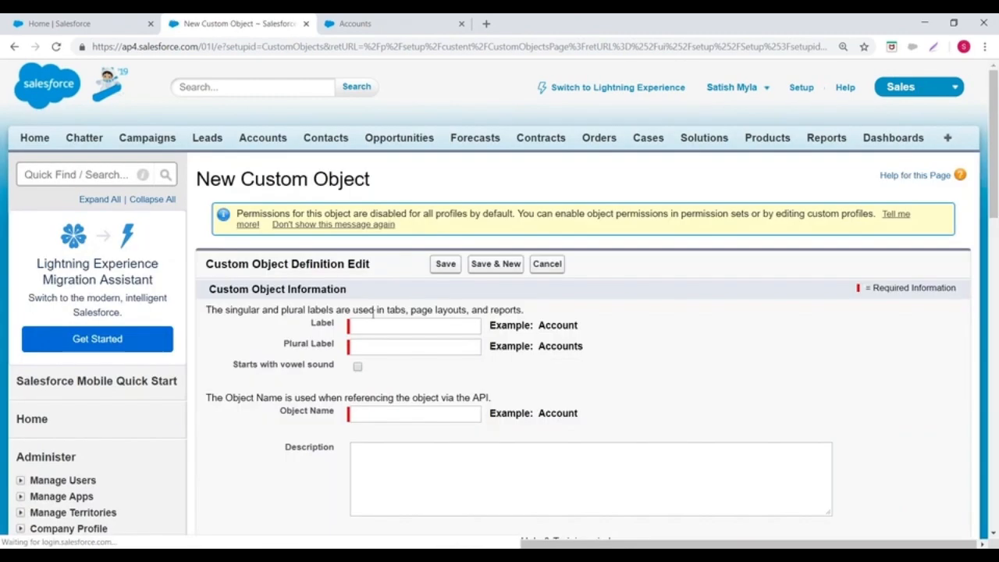
left_click(373, 329)
type("Loan")
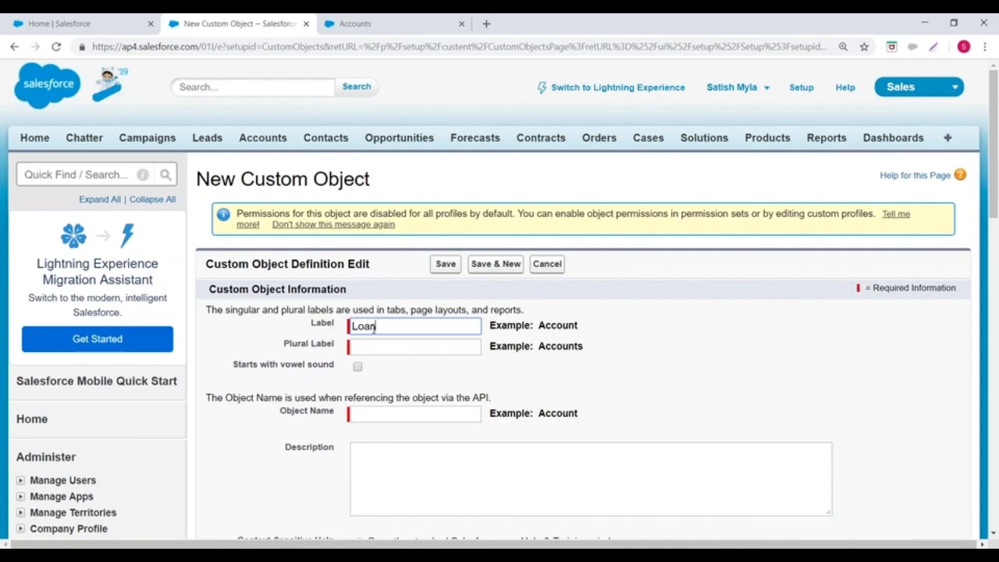
scroll(375, 328, "down", 1)
left_click(368, 281)
type("Loans")
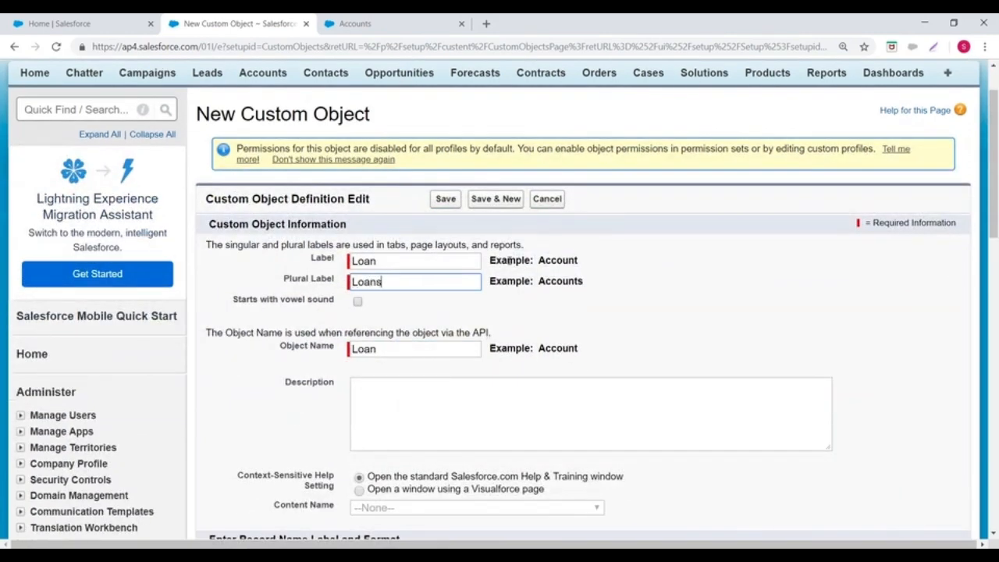
scroll(468, 281, "down", 3)
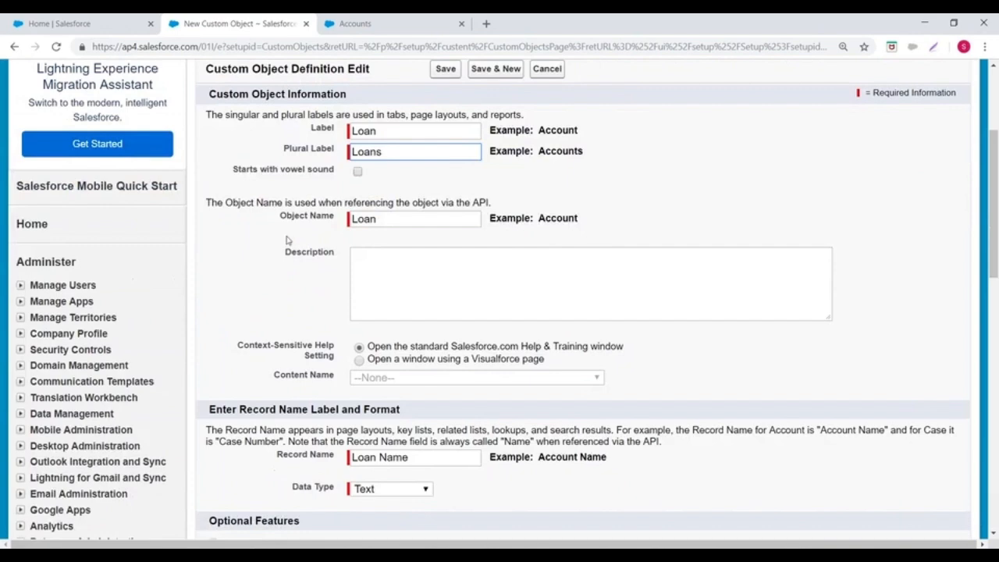
Step: Set the record name to LoanNo as an Auto Number with display format LNO{000} and starting number 1
scroll(363, 308, "down", 2)
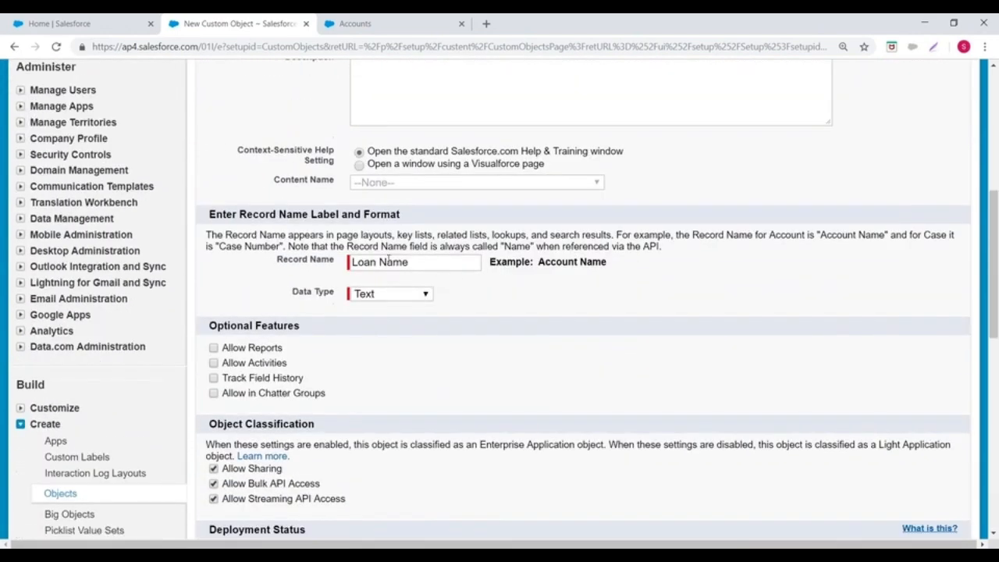
double_click(427, 262)
key("BackSpace")
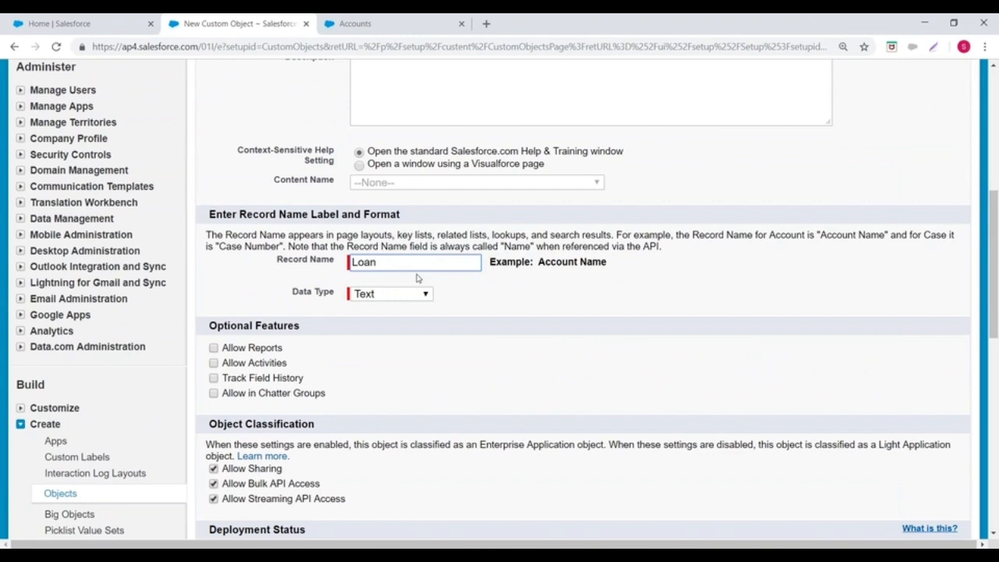
left_click(393, 293)
left_click(397, 330)
left_click(364, 311)
type("LNO{000")
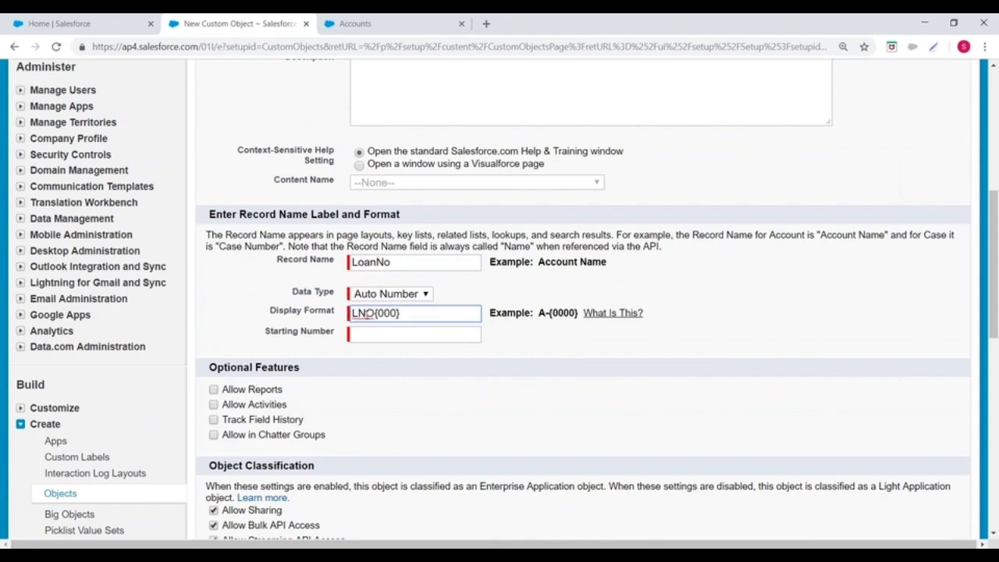
left_click(368, 331)
type("1")
left_click(566, 344)
Step: Enable Allow Reports and Allow Activities for the Loan object and review its Object Classification settings
scroll(217, 327, "down", 1)
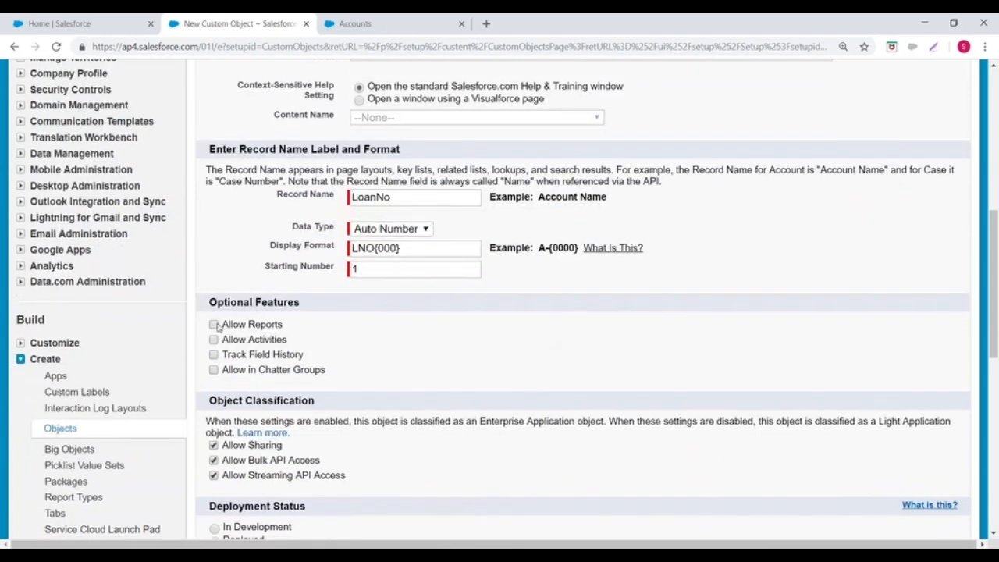
left_click(214, 325)
scroll(617, 298, "down", 2)
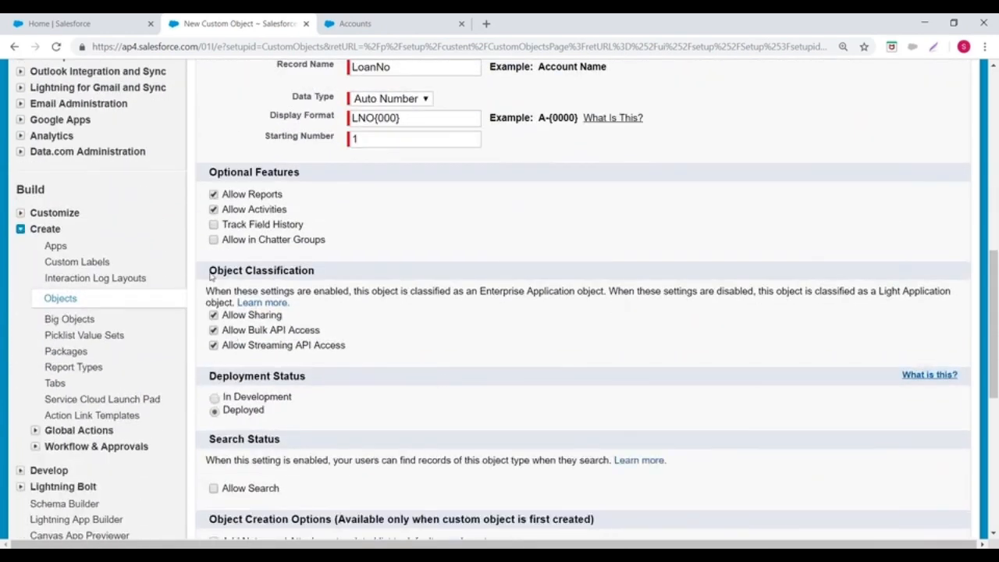
left_click_drag(210, 267, 379, 271)
scroll(378, 274, "down", 2)
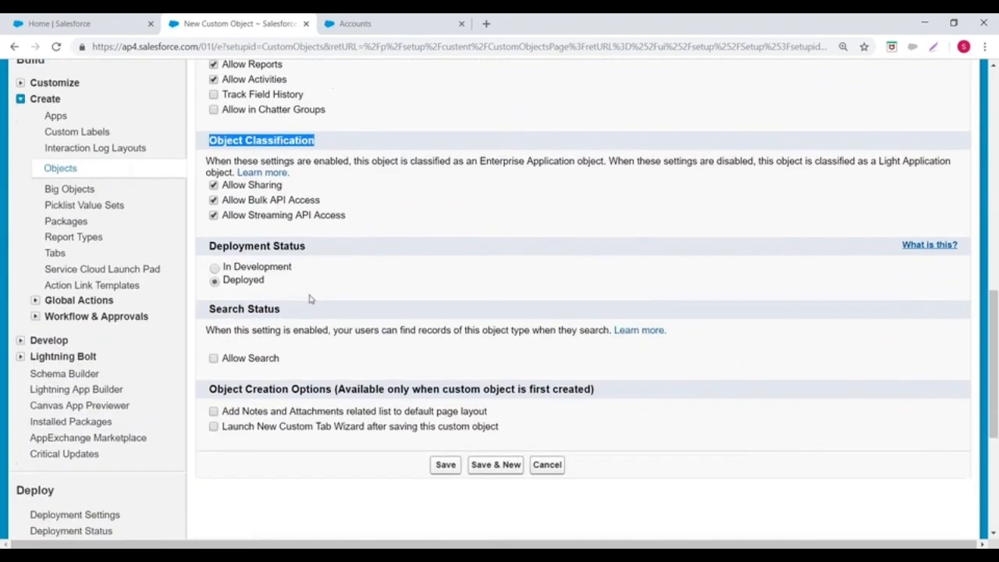
Step: Enable Allow Search, the Notes and Attachments related list and the New Custom Tab Wizard launch, and save the Loan object
left_click_drag(210, 248, 336, 255)
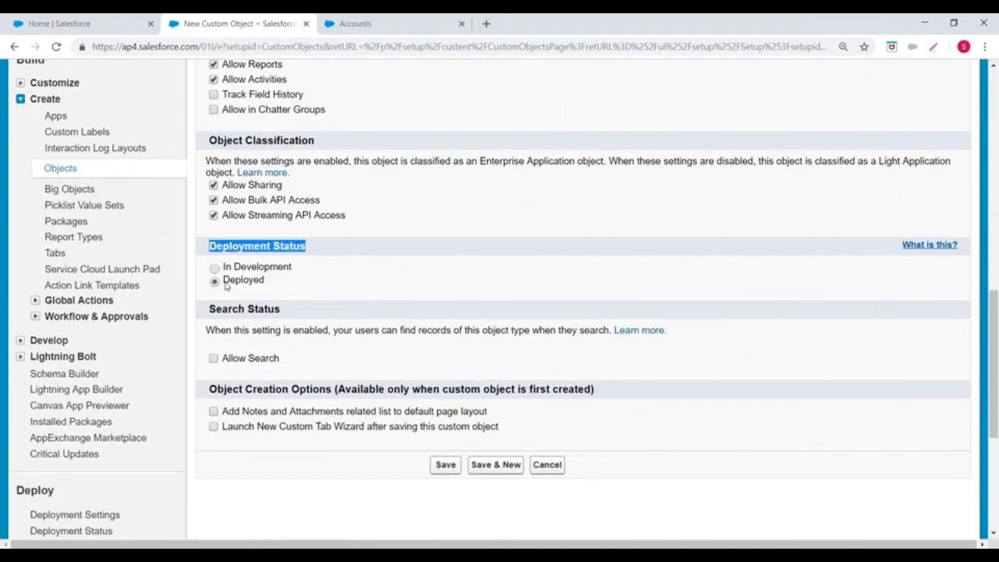
left_click_drag(222, 281, 266, 283)
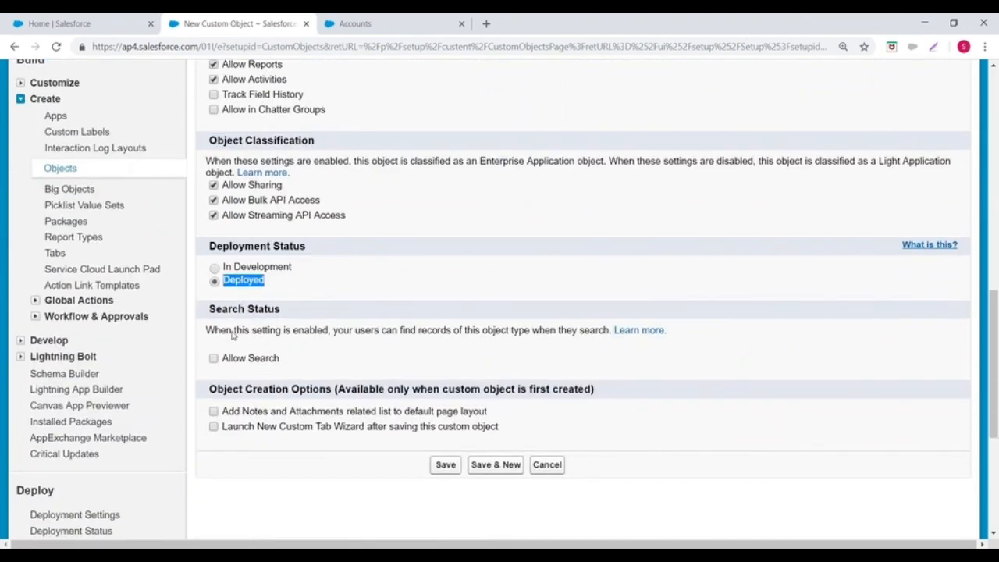
left_click(213, 413)
left_click(445, 465)
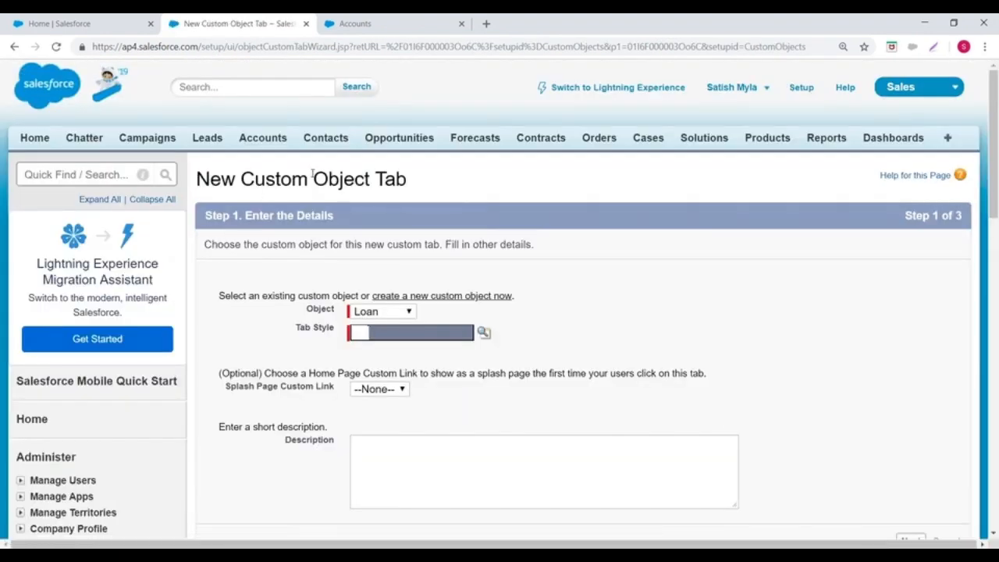
Step: Cancel the New Custom Object Tab wizard for the Loan object
left_click_drag(314, 175, 453, 202)
left_click(812, 292)
scroll(821, 296, "down", 3)
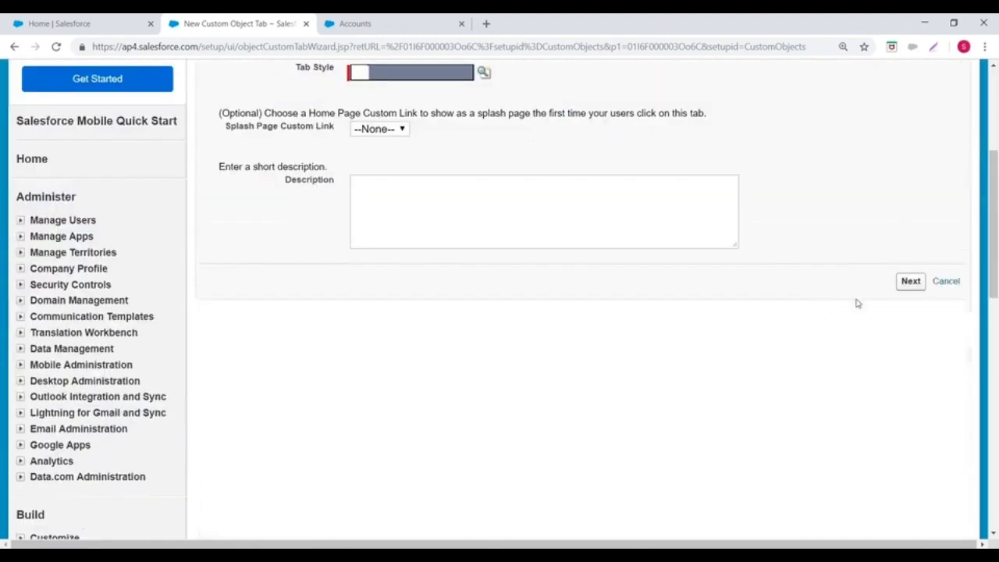
left_click(952, 283)
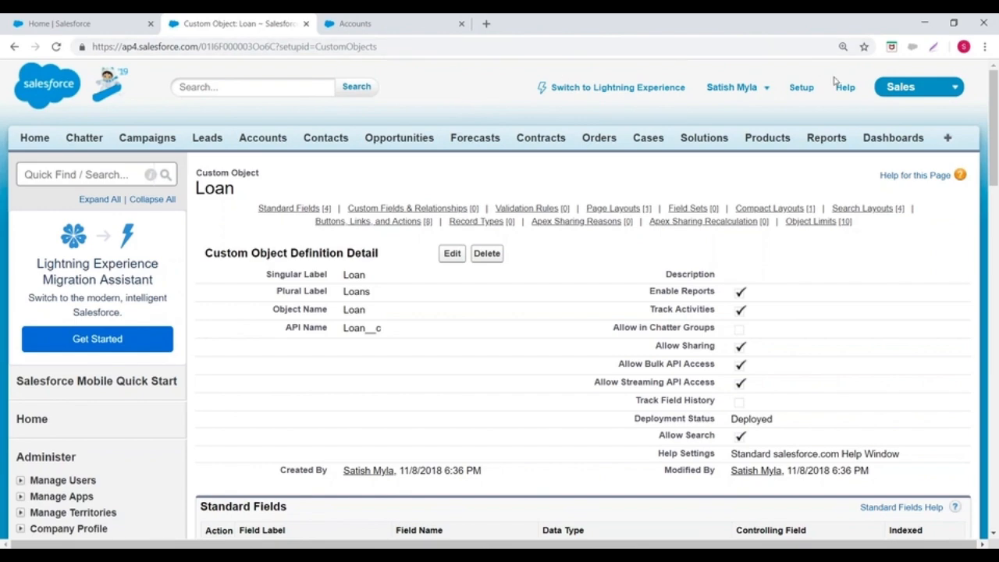
Step: Open Schema Builder from the setup with all objects cleared from the canvas, and display its available elements
left_click(800, 88)
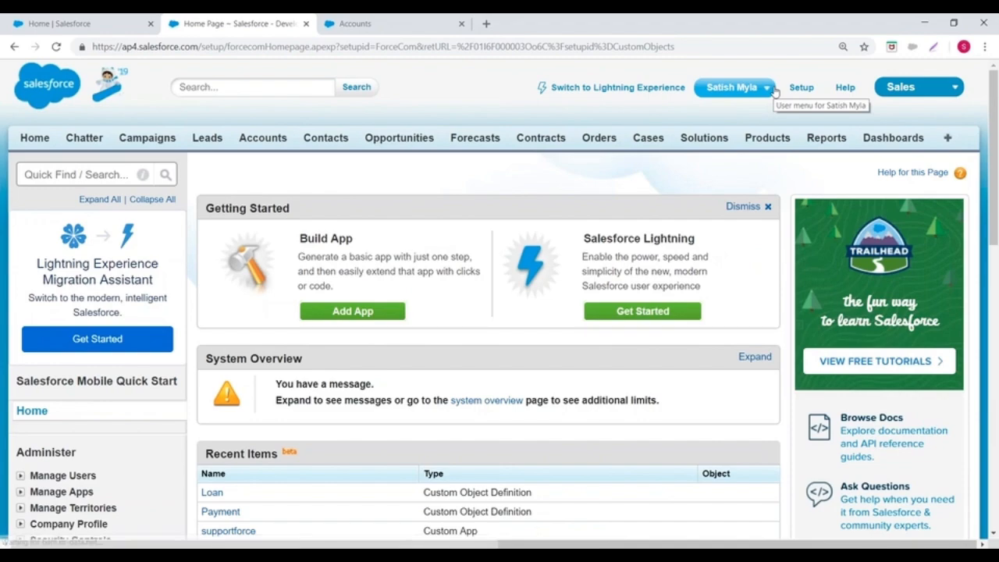
scroll(2, 274, "down", 6)
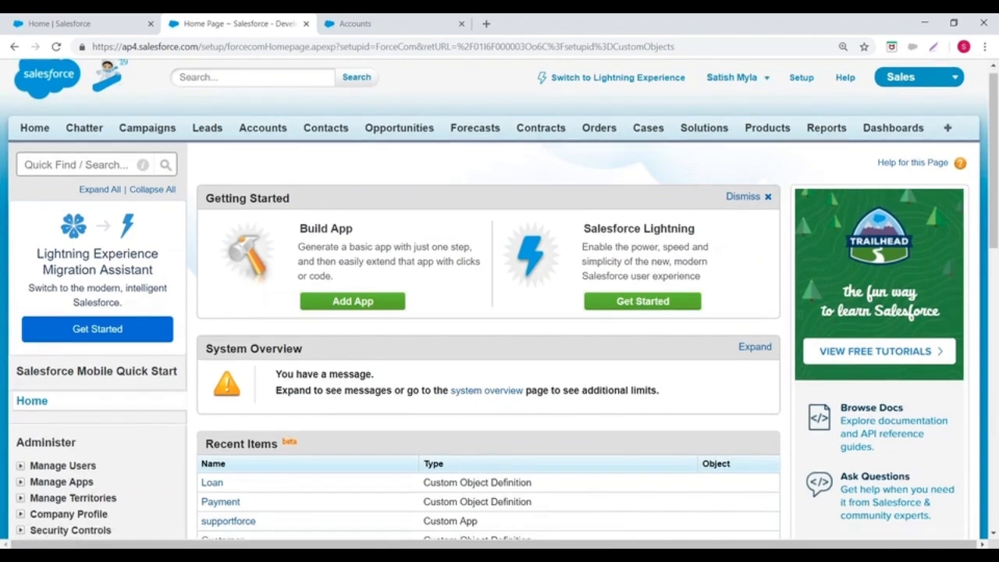
scroll(4, 265, "down", 2)
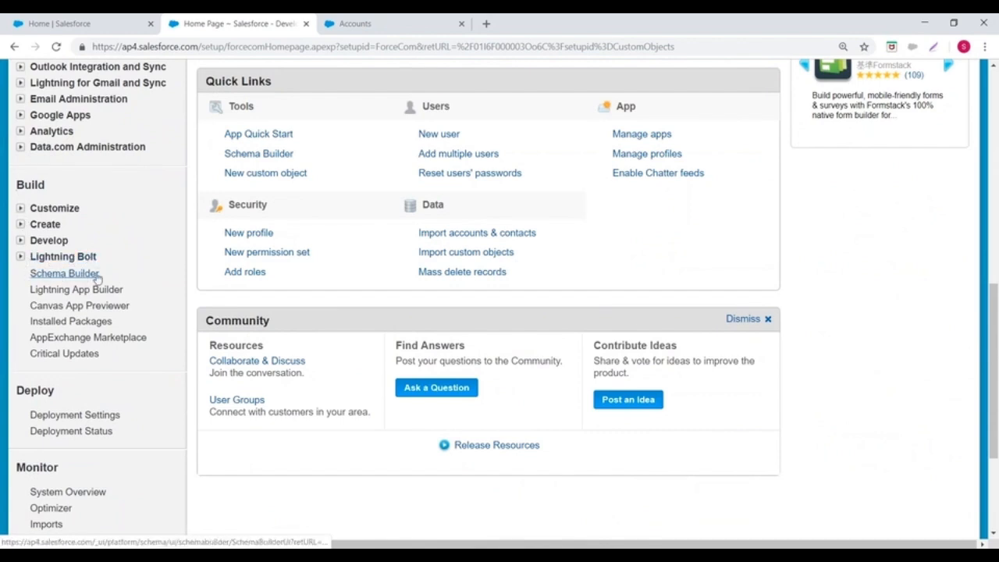
left_click(50, 274)
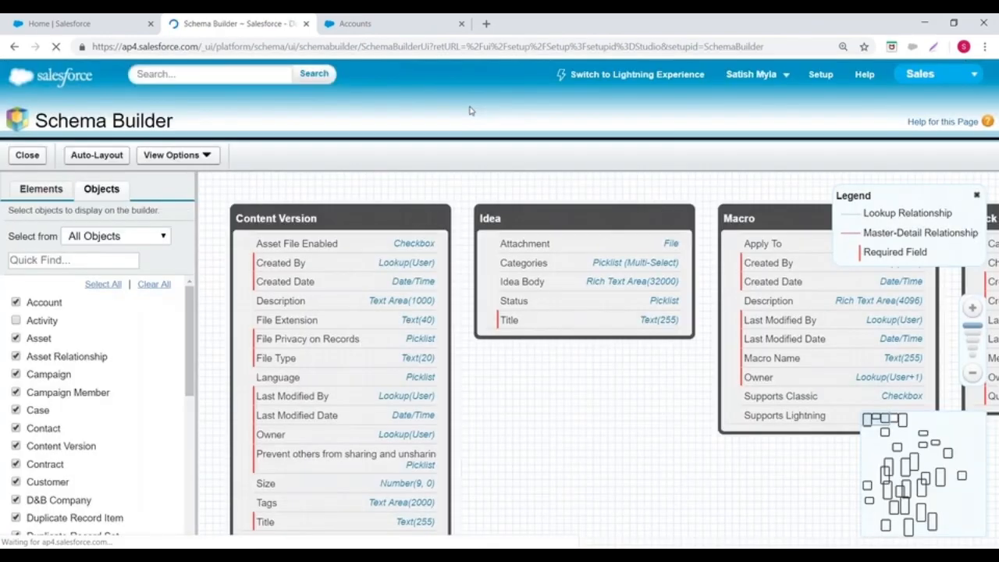
left_click(155, 286)
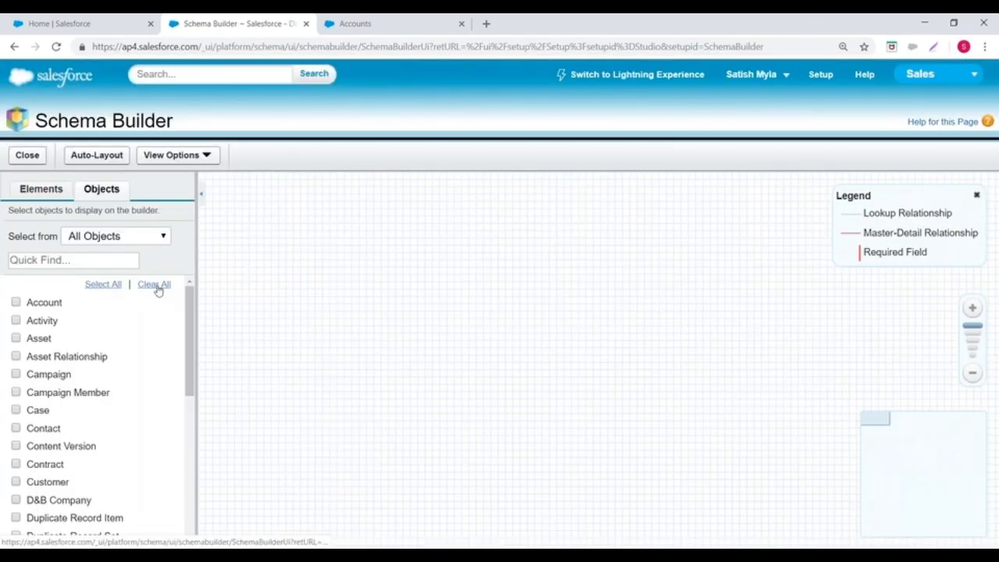
left_click(32, 192)
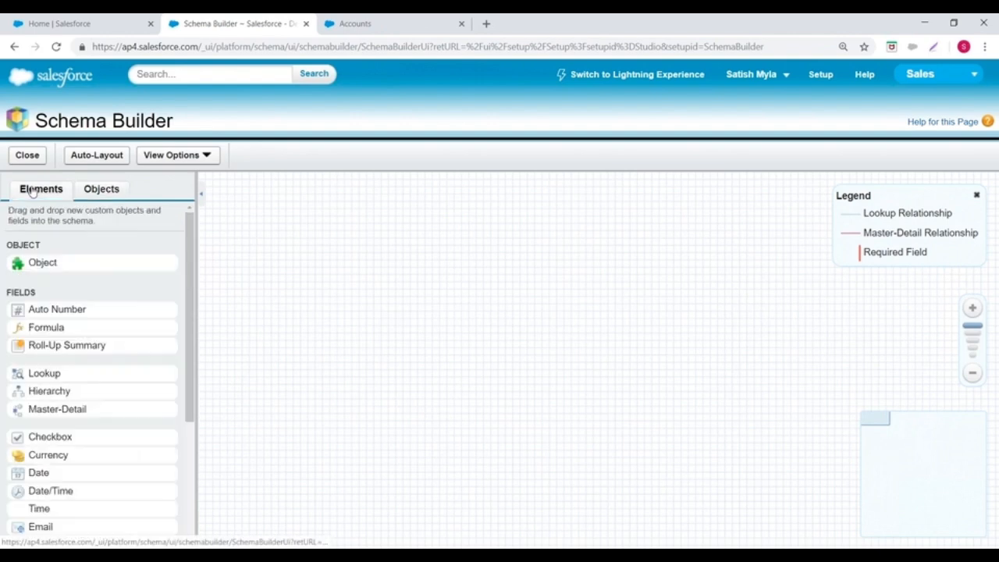
Step: Create a custom object labelled Student, plural Students, with a Text record name and Allow Reports enabled, and save it
left_click_drag(35, 265, 312, 258)
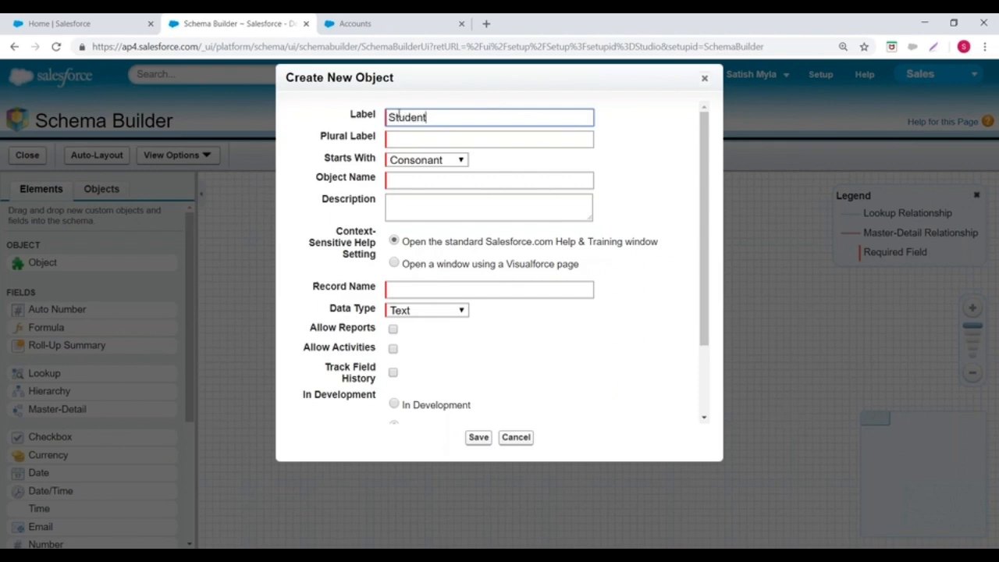
left_click(406, 137)
type("Students")
left_click(461, 242)
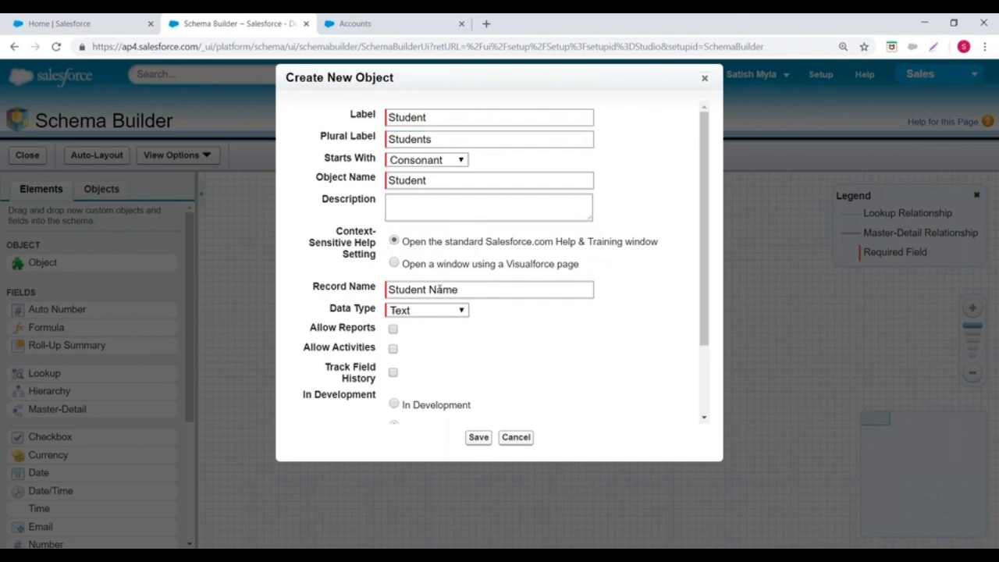
left_click(437, 312)
left_click(436, 310)
left_click(393, 330)
left_click(479, 437)
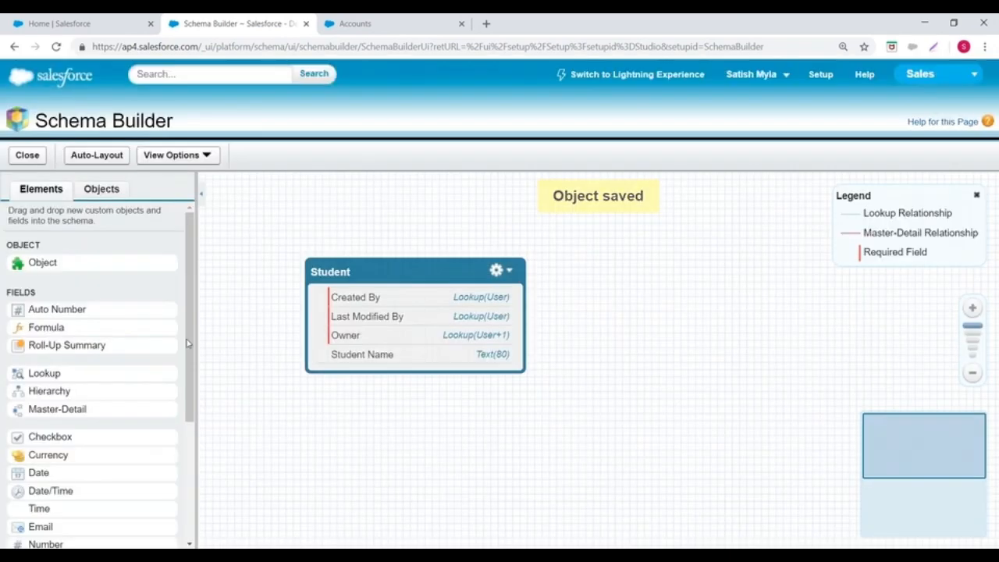
Step: Create a custom object with label and plural label Course, enable Allow Reports and Allow Activities, and save it
left_click_drag(45, 263, 535, 265)
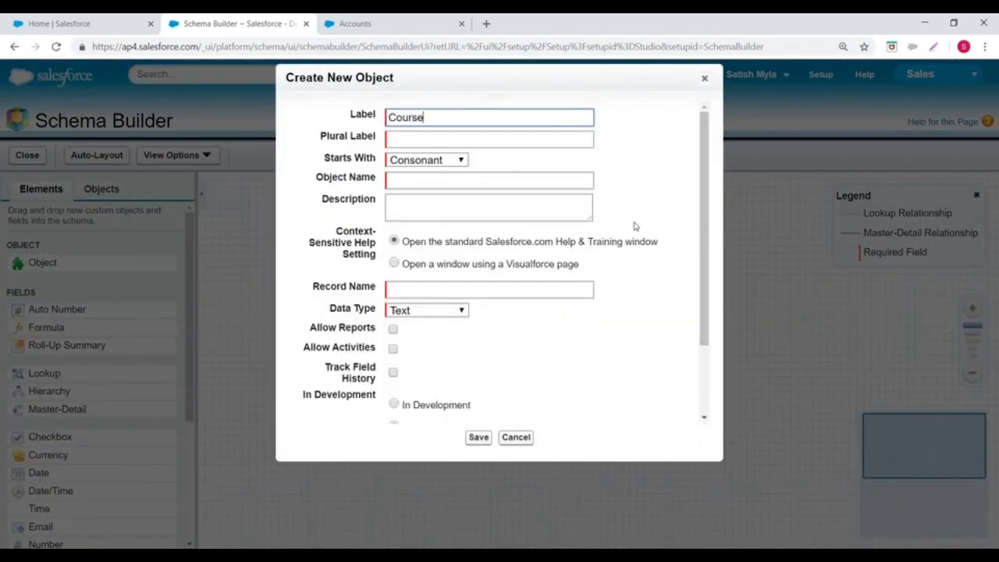
left_click(435, 141)
type("Courses")
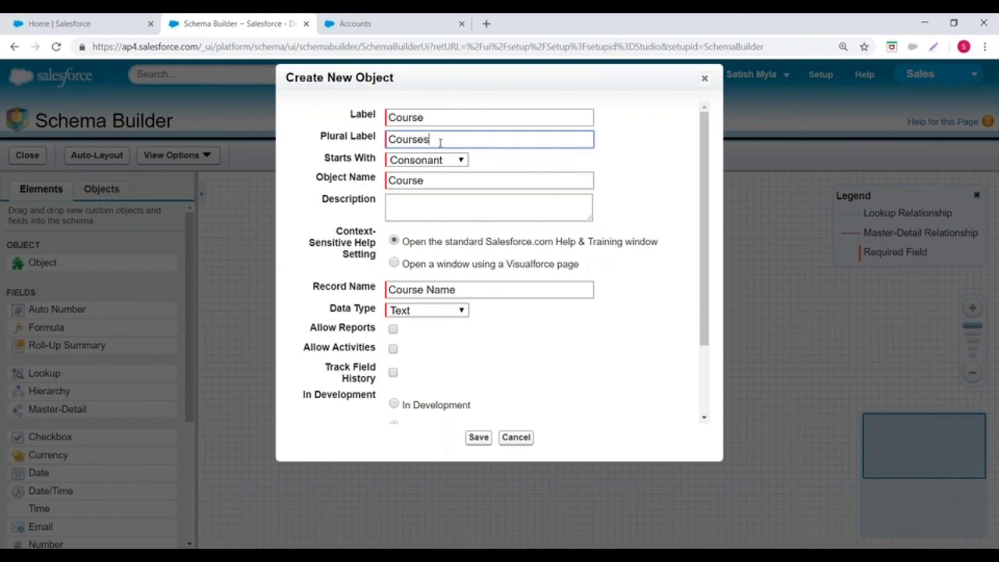
left_click(485, 210)
scroll(459, 281, "down", 1)
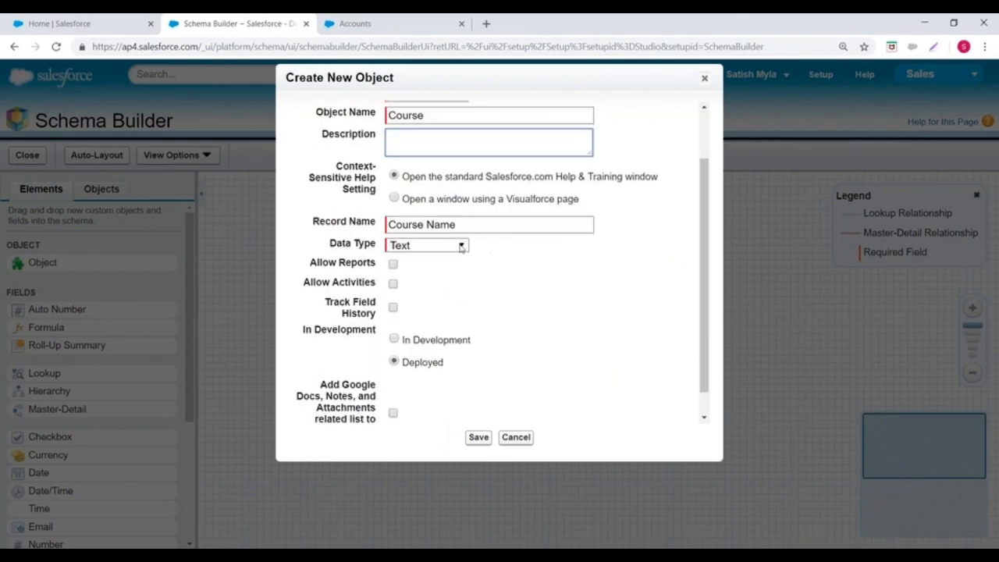
left_click(392, 265)
left_click(392, 283)
left_click(477, 437)
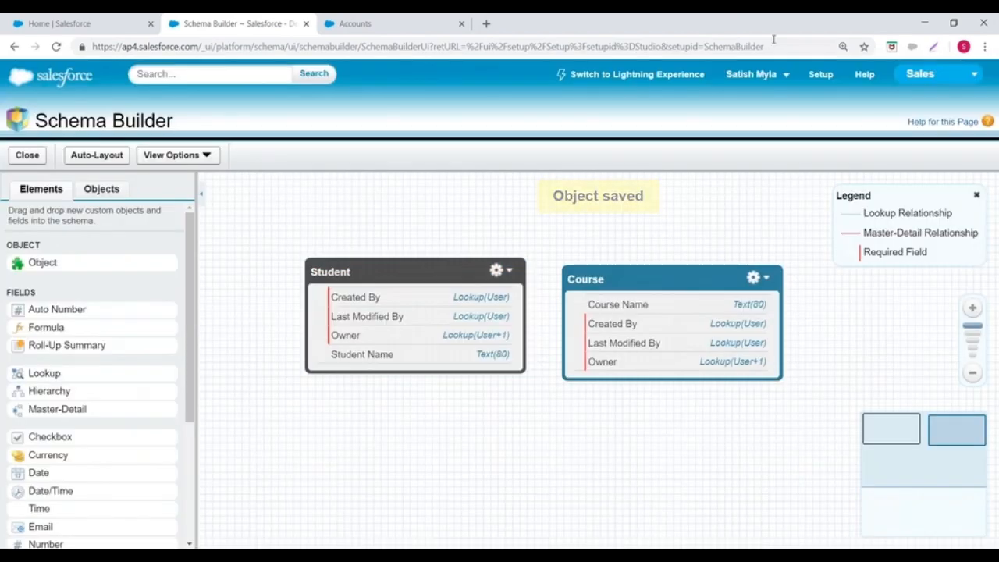
Step: Reopen Schema Builder from the setup and display its available elements
left_click(821, 74)
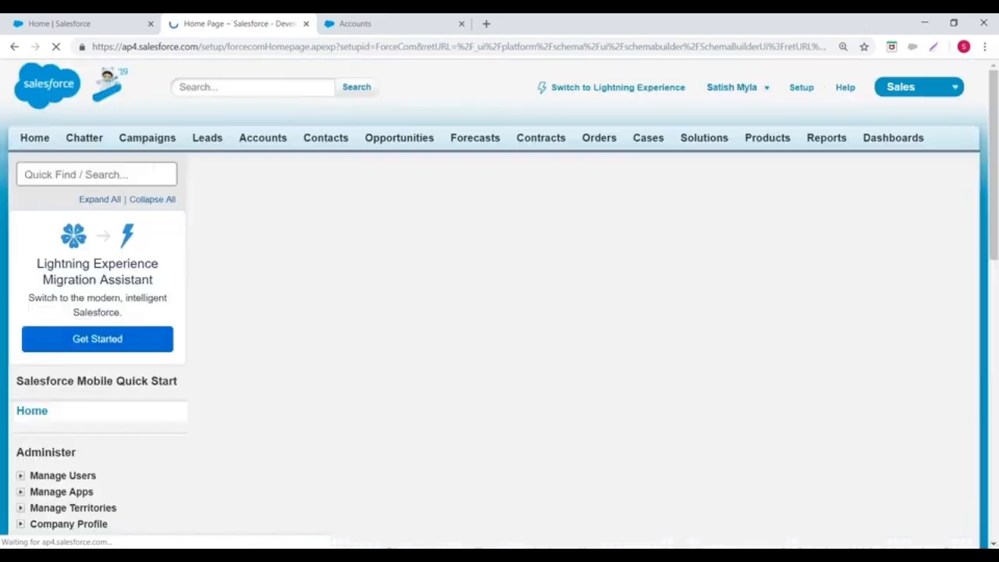
scroll(110, 215, "down", 6)
scroll(18, 252, "down", 1)
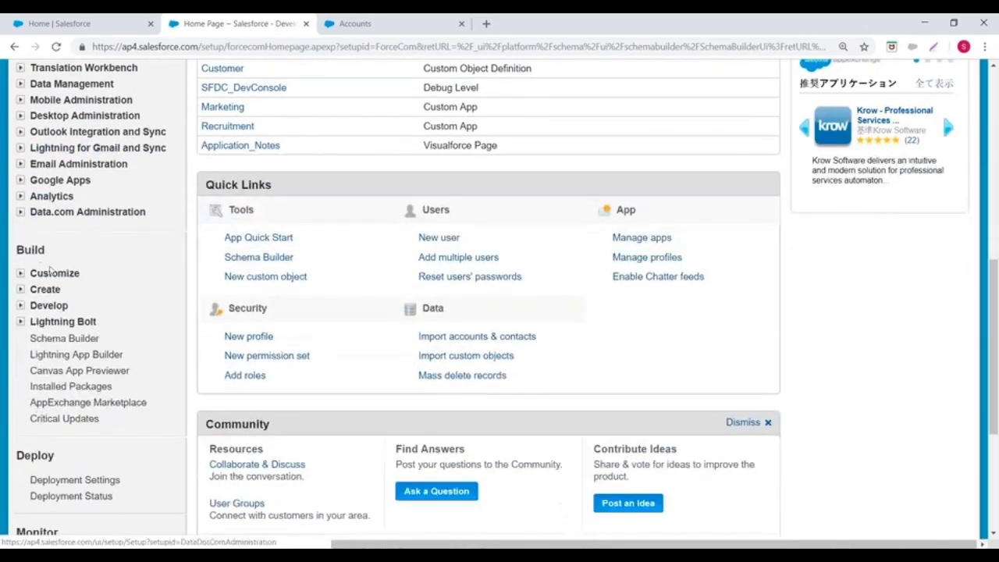
scroll(23, 226, "down", 3)
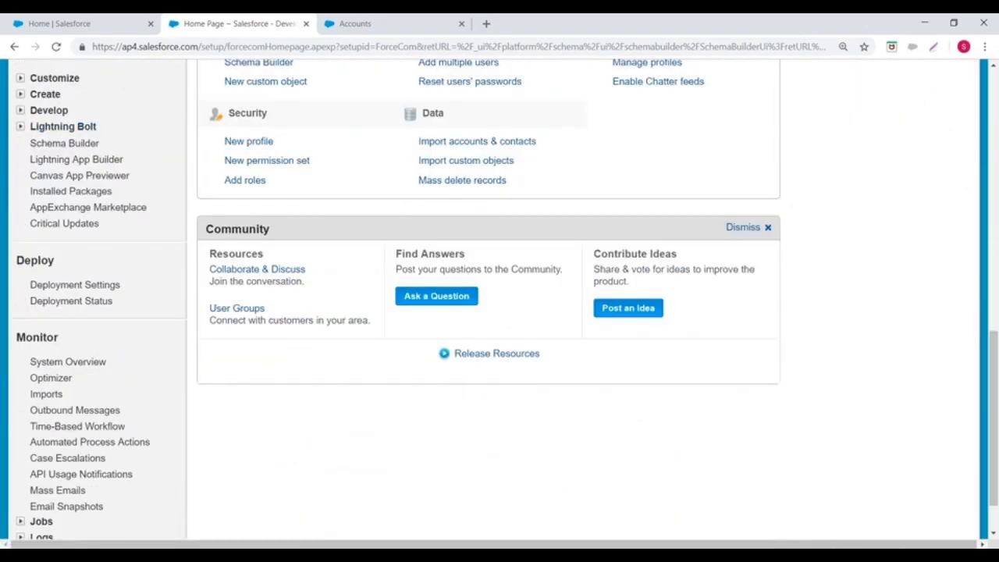
left_click(65, 144)
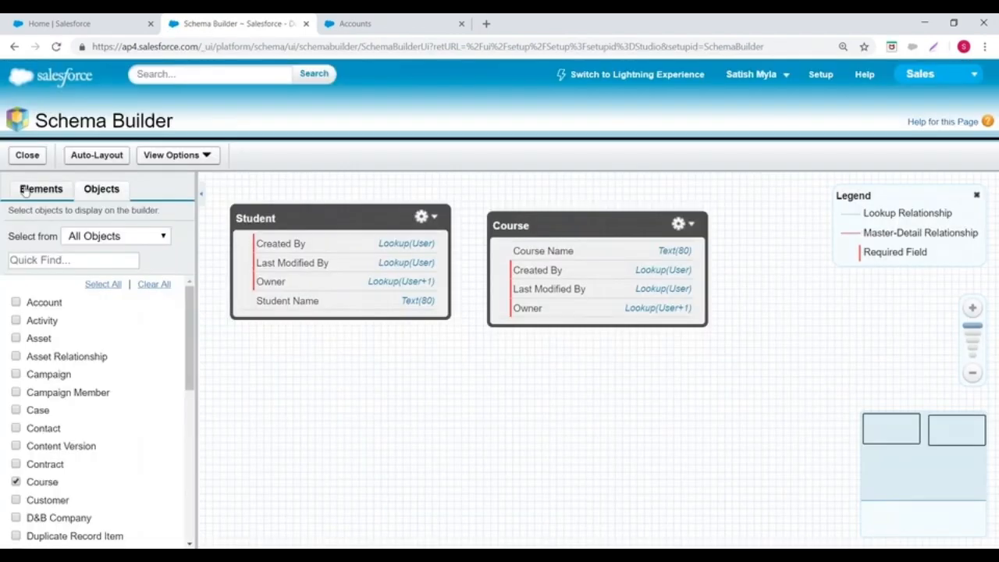
left_click(27, 193)
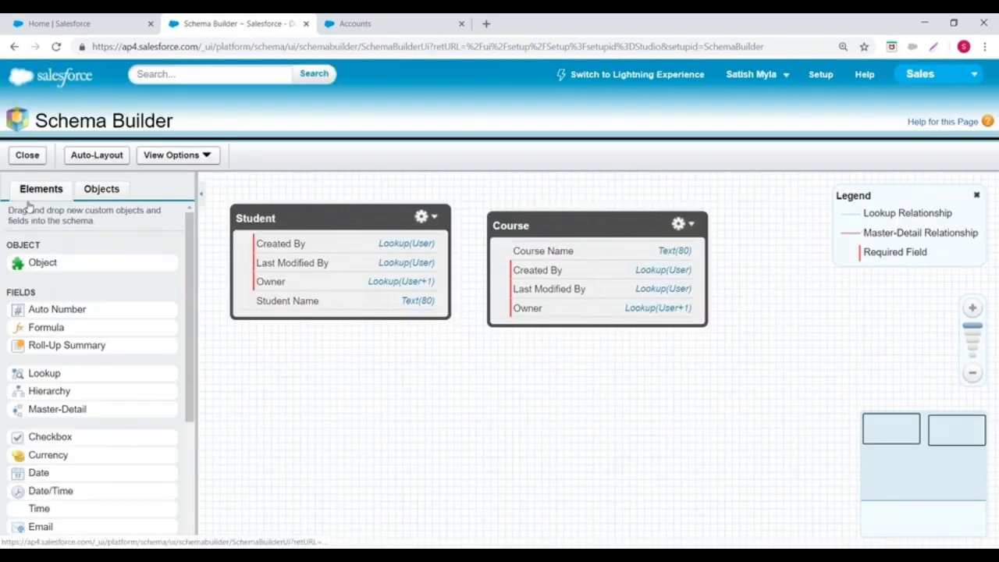
Step: Create a custom object labelled Branch, plural Branches, with Allow Reports and Allow Activities enabled, and save it
left_click_drag(35, 263, 394, 351)
type("Branch")
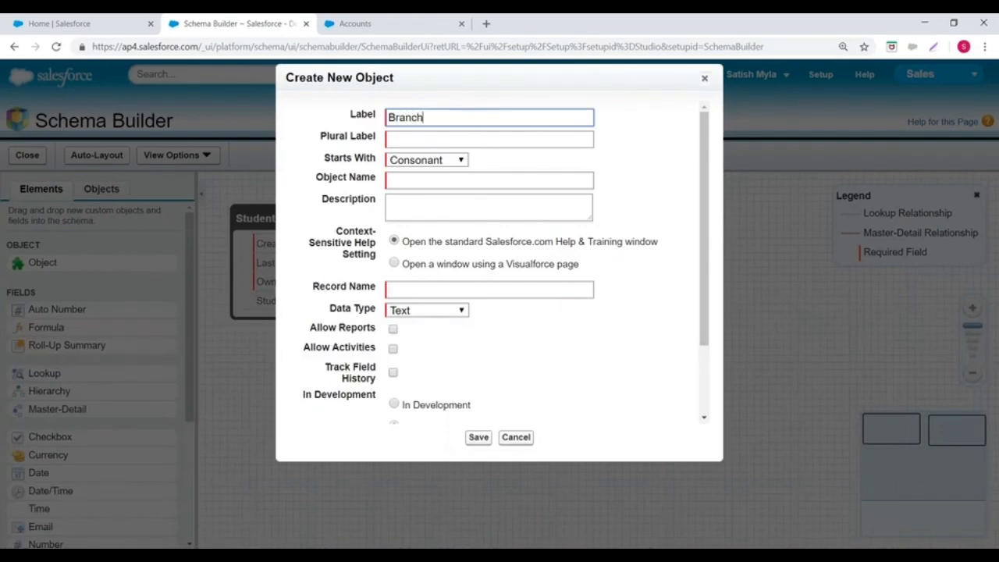
left_click(434, 178)
left_click(414, 137)
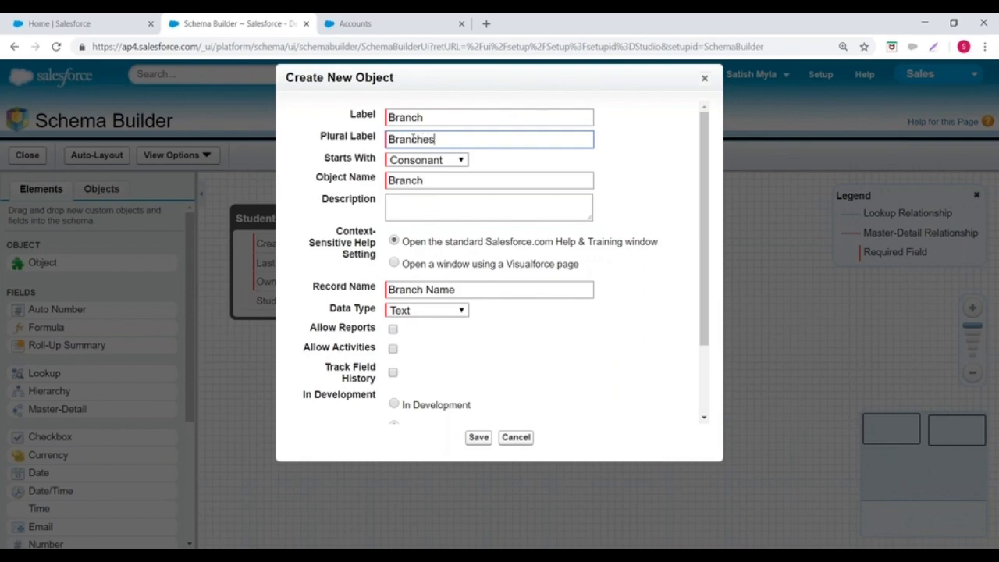
scroll(522, 211, "down", 2)
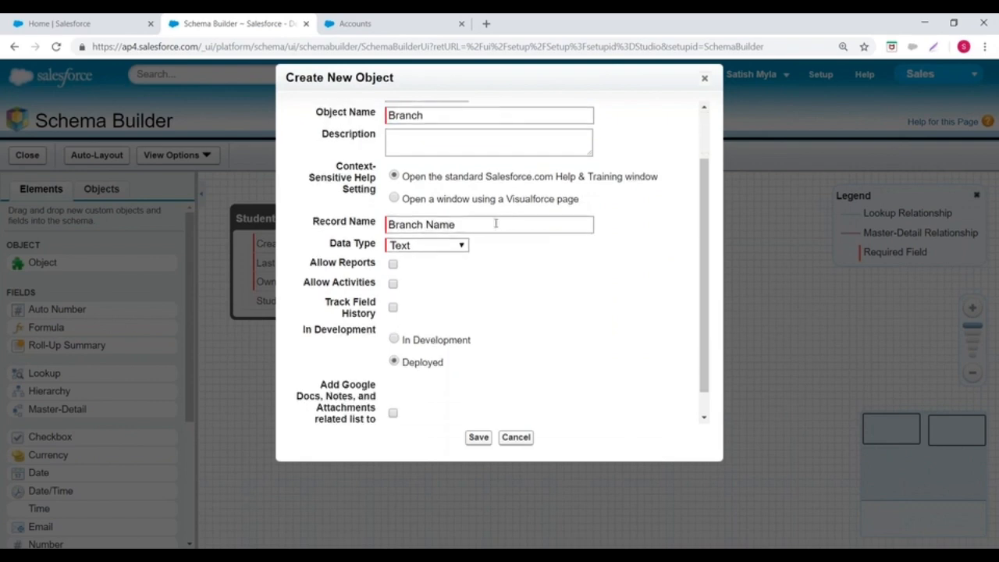
left_click(393, 283)
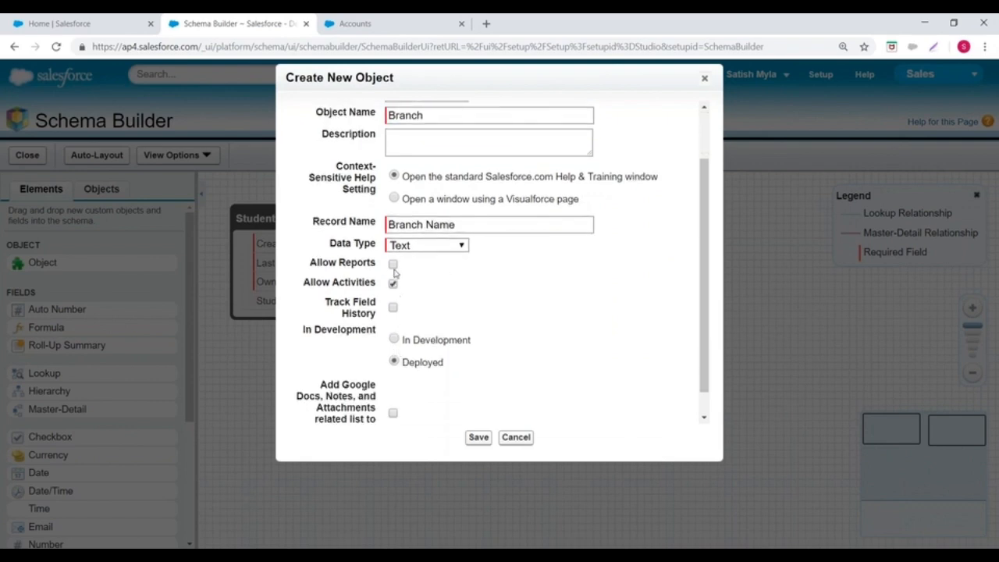
left_click(477, 435)
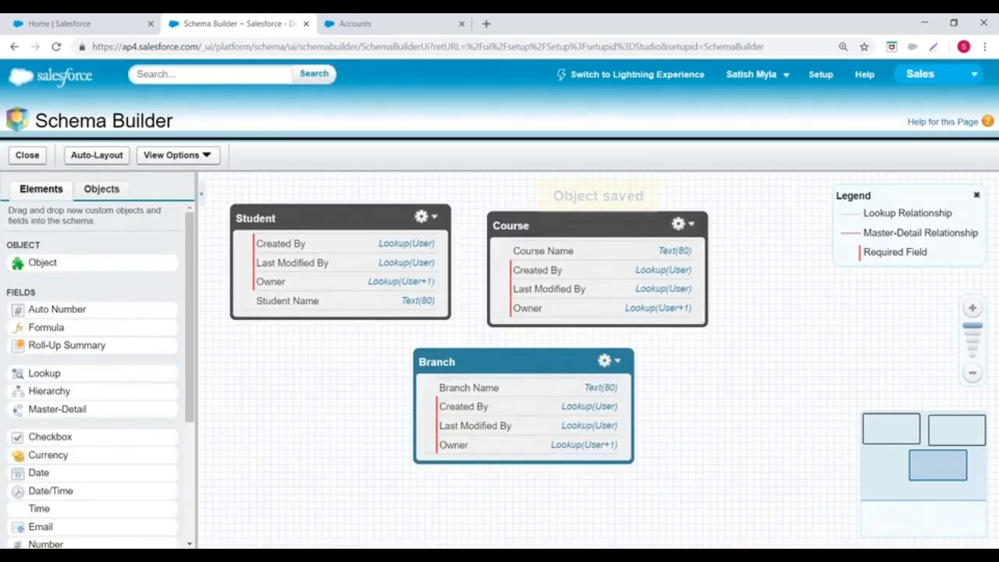
Step: Leave Schema Builder and open the list of custom objects in the setup
left_click(820, 75)
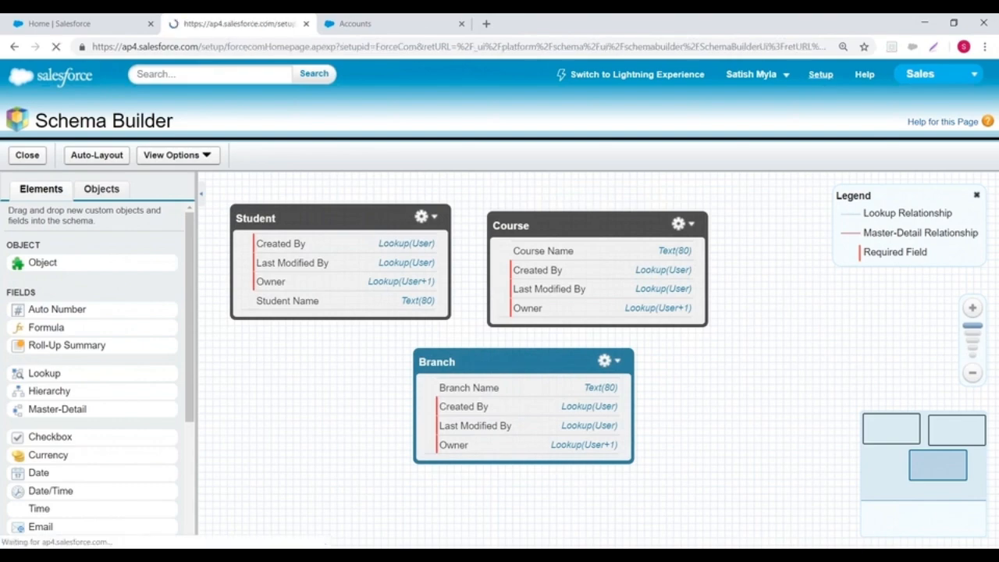
scroll(31, 300, "down", 8)
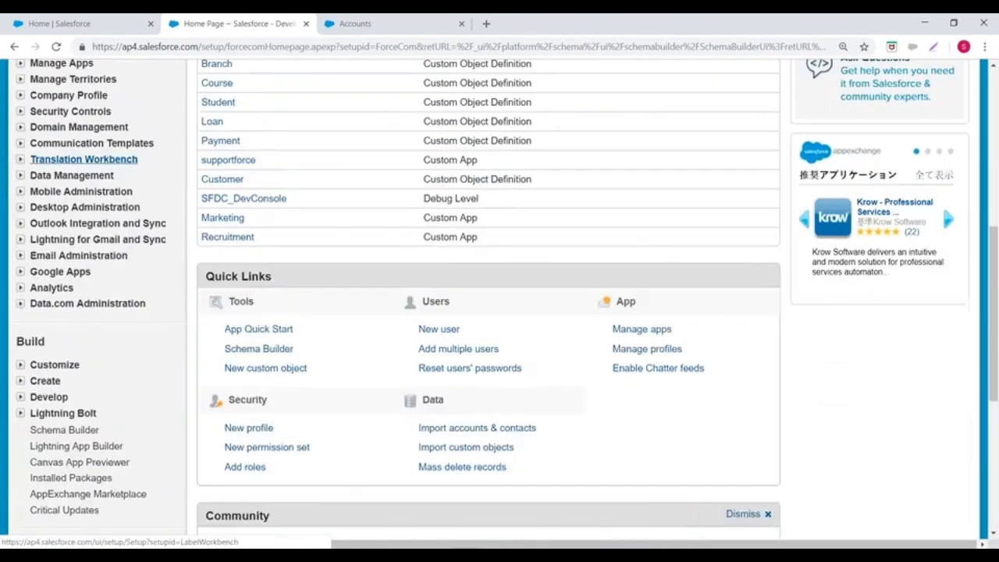
left_click(21, 290)
scroll(48, 234, "down", 2)
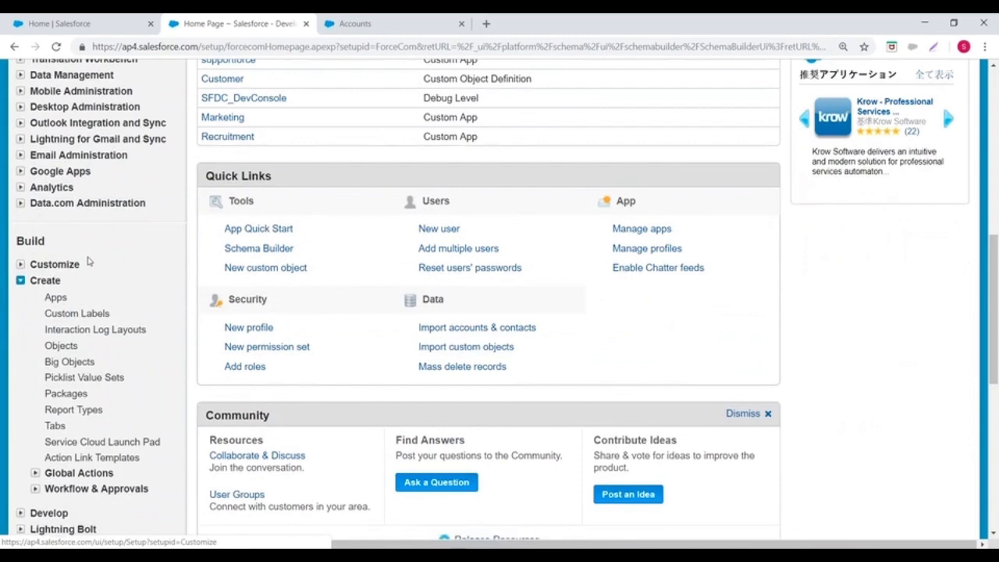
left_click(61, 225)
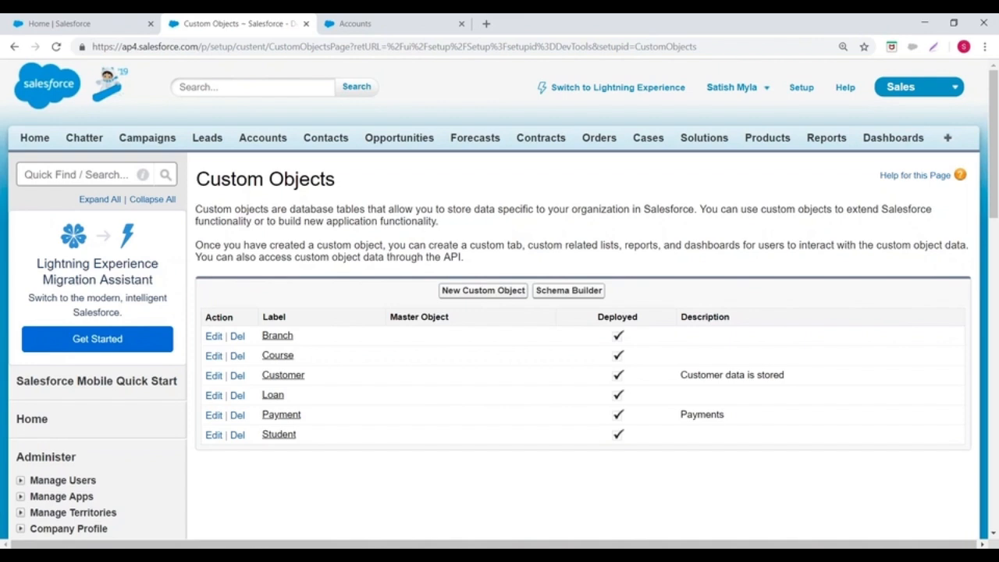
Step: Open the Branch custom object's definition for editing
scroll(234, 313, "down", 2)
left_click(279, 207)
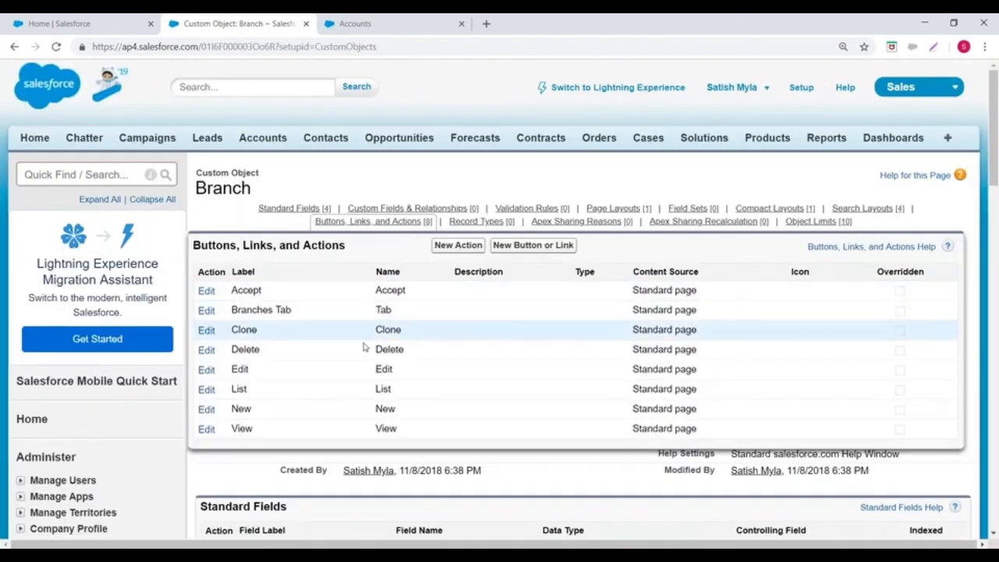
left_click(452, 253)
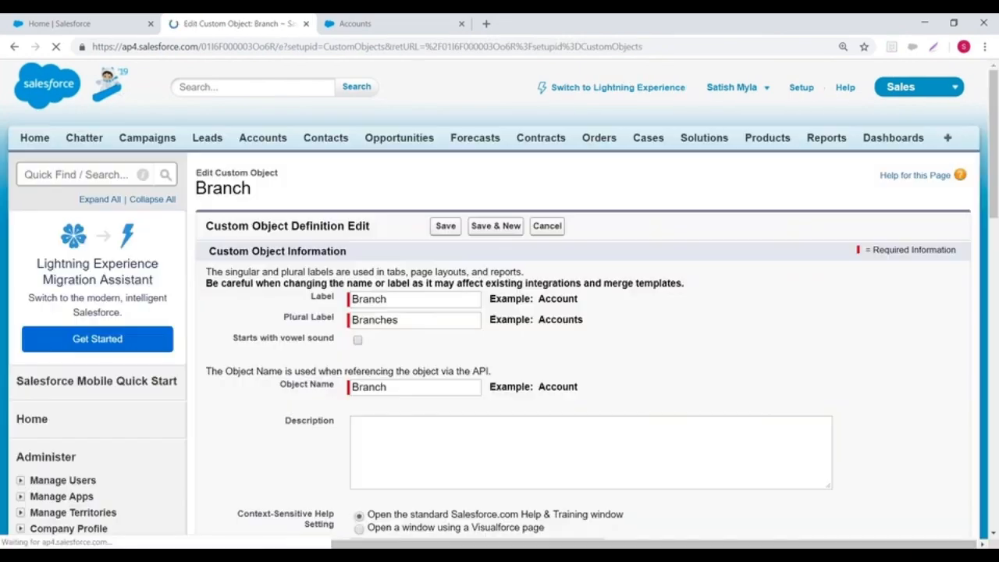
Step: Enable Allow Sharing, Allow Bulk API Access and Allow Streaming API Access for the Branch object and save it
scroll(484, 258, "down", 1)
scroll(422, 221, "down", 8)
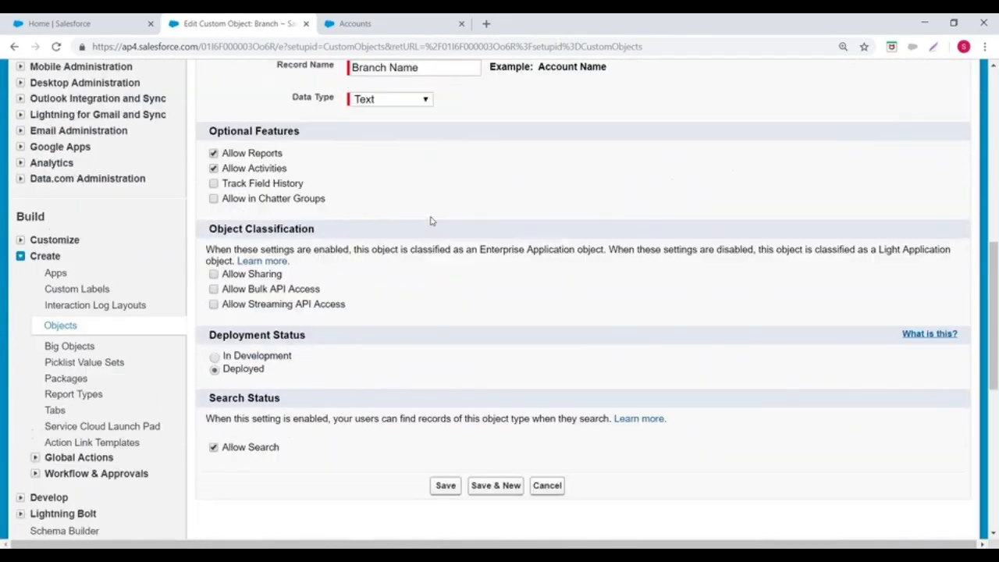
left_click_drag(210, 138, 299, 139)
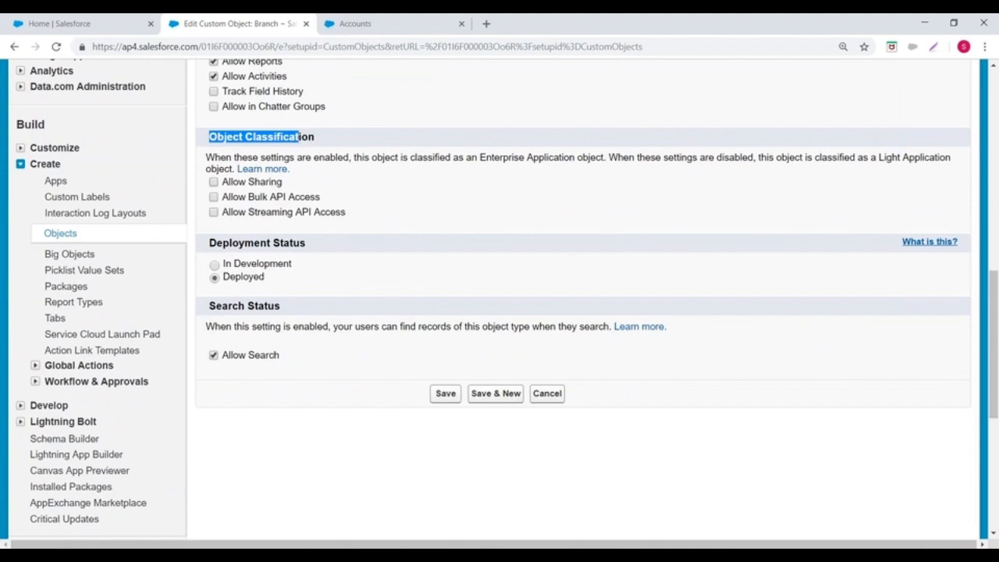
scroll(403, 252, "down", 3)
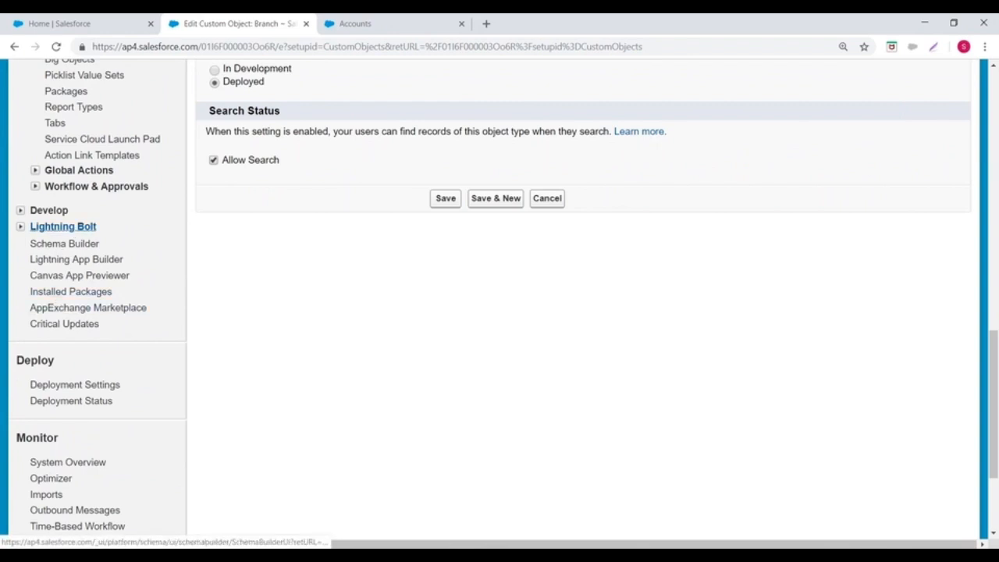
scroll(364, 257, "up", 2)
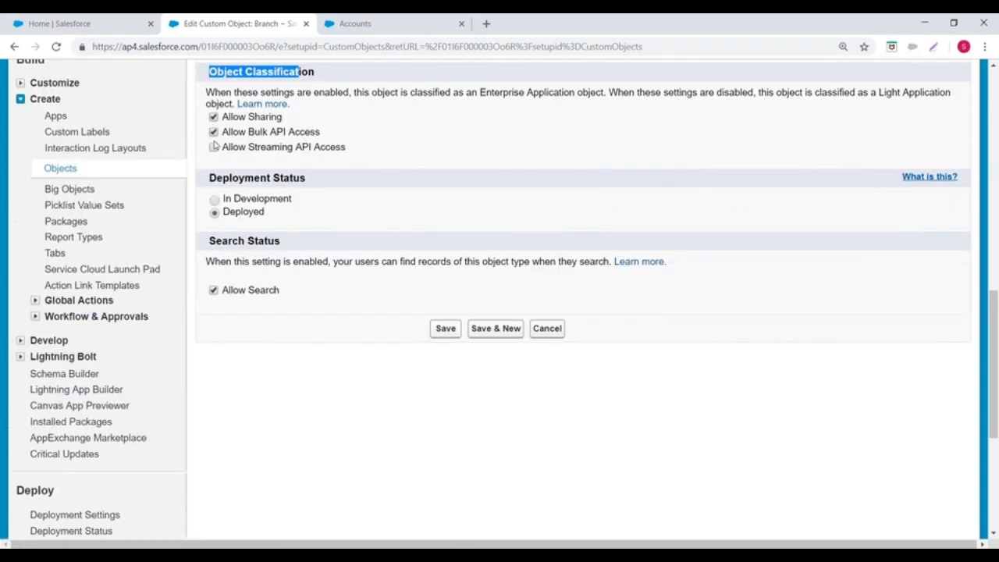
left_click(215, 146)
left_click(215, 148)
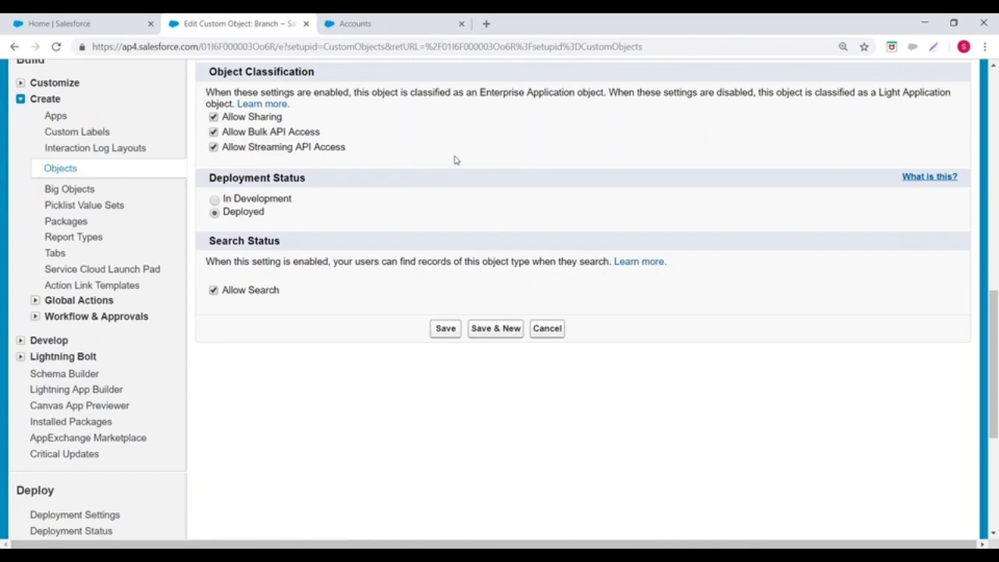
scroll(456, 160, "up", 4)
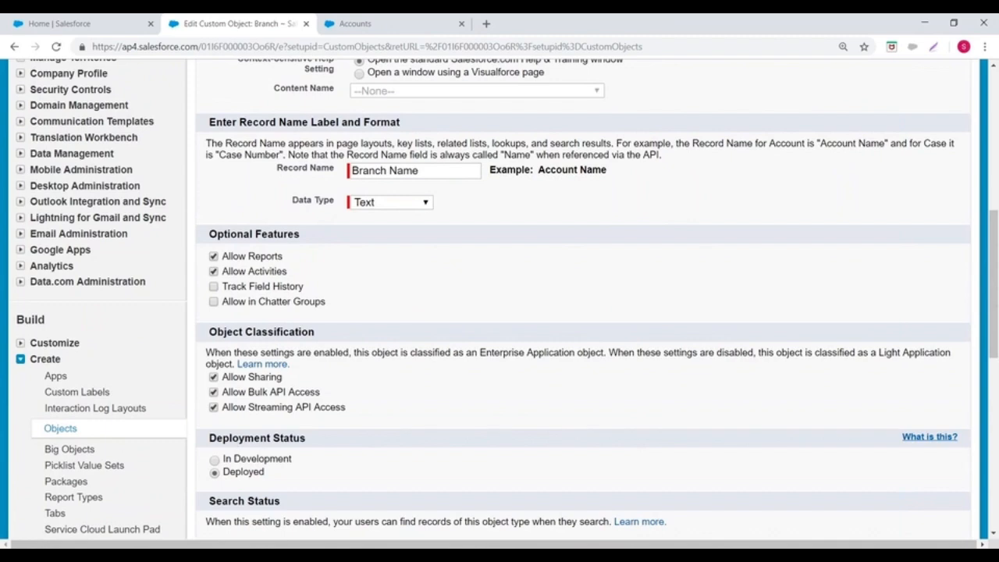
scroll(500, 296, "up", 7)
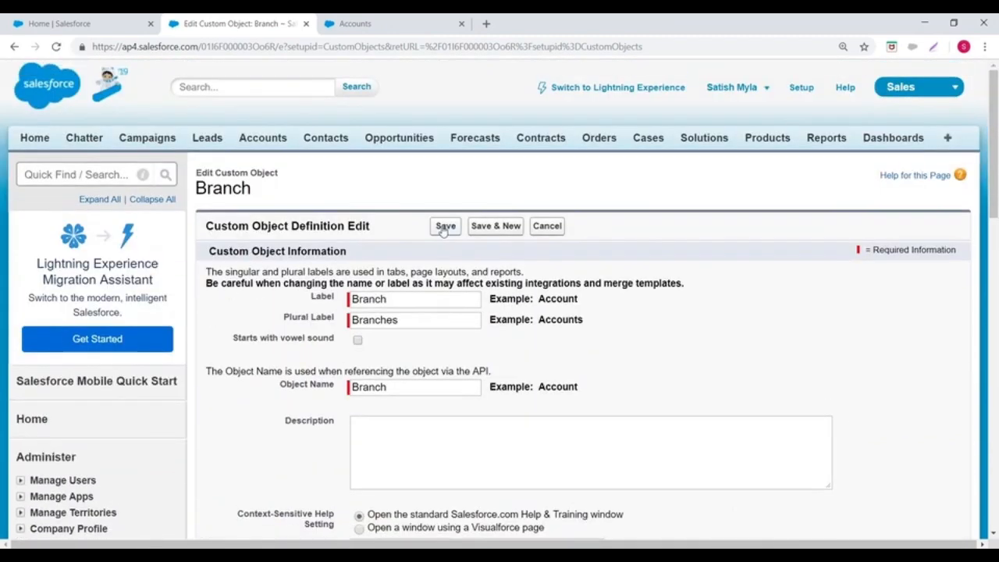
left_click(449, 226)
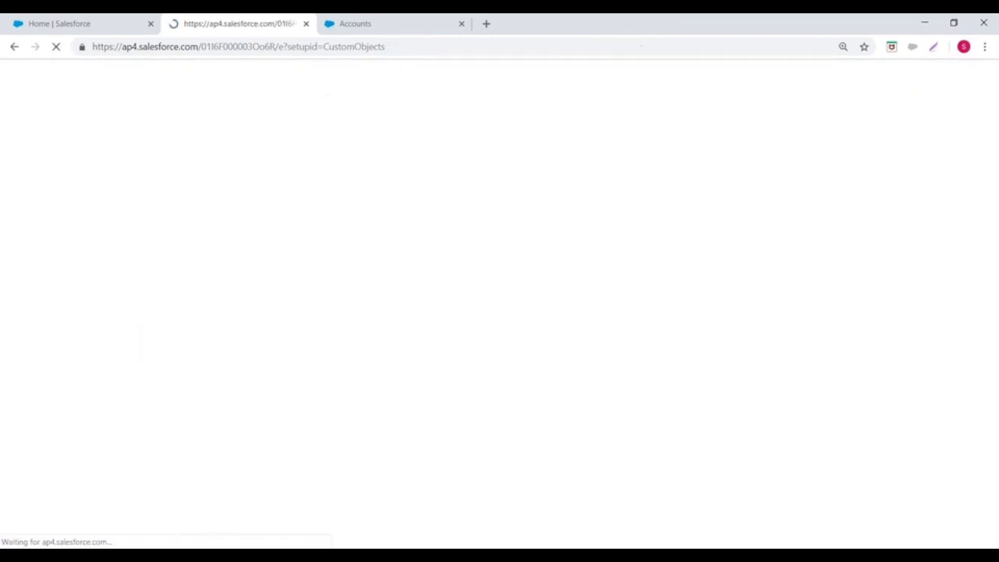
Step: Return to the custom objects list and examine the objects it contains
mouse_move(267, 216)
scroll(267, 219, "down", 10)
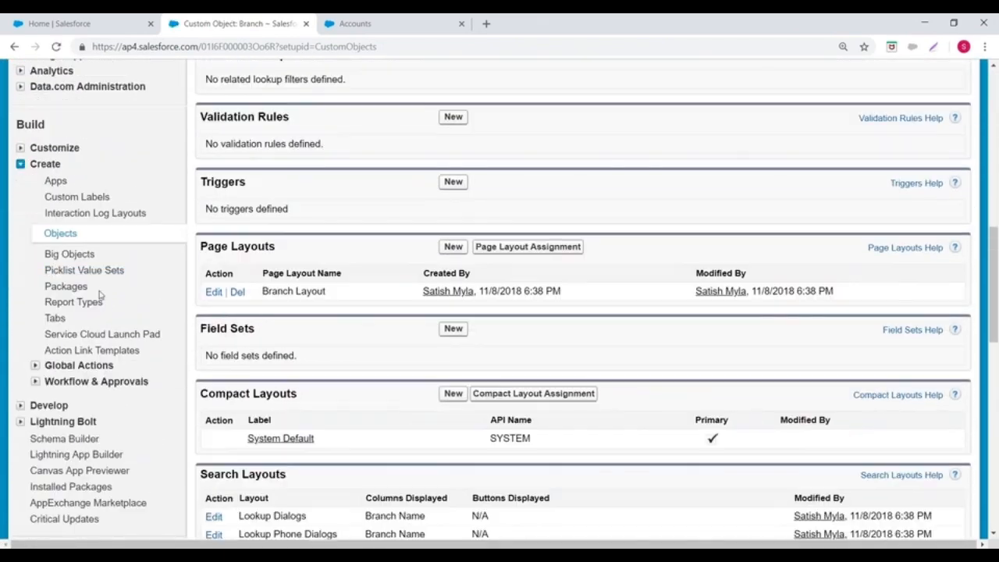
left_click(56, 233)
scroll(546, 312, "down", 2)
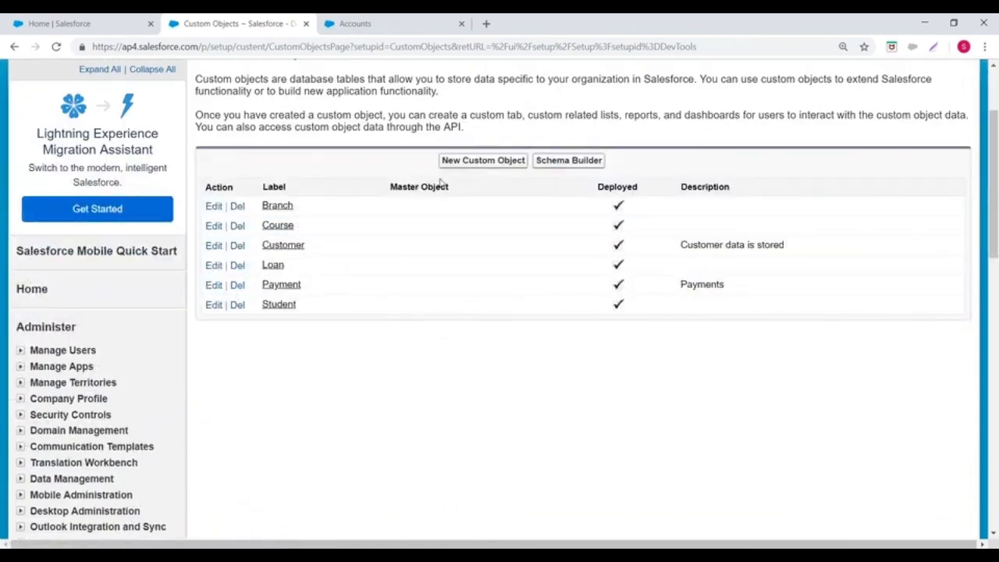
scroll(500, 237, "up", 2)
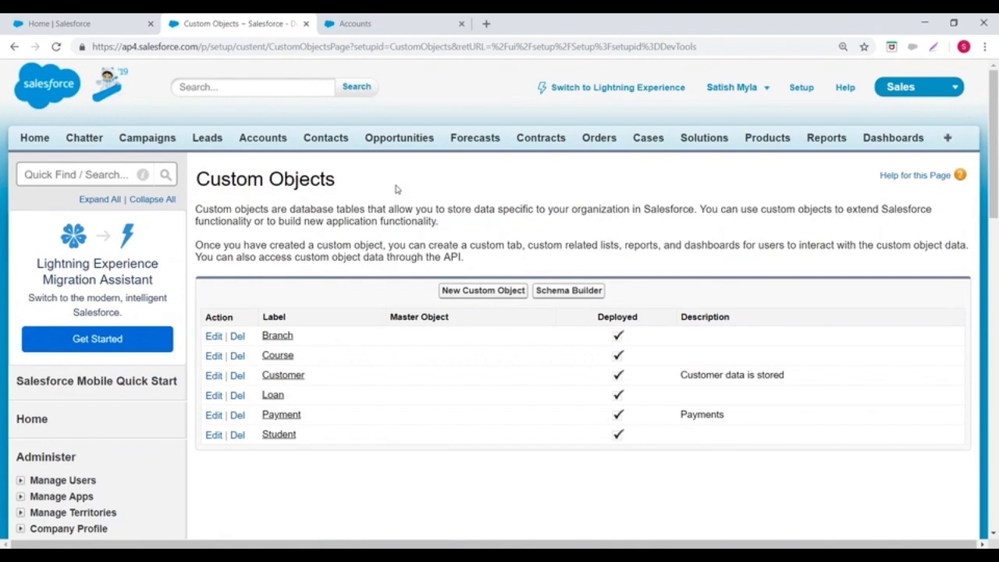
Step: Return to the setup home page and open Schema Builder
left_click(804, 92)
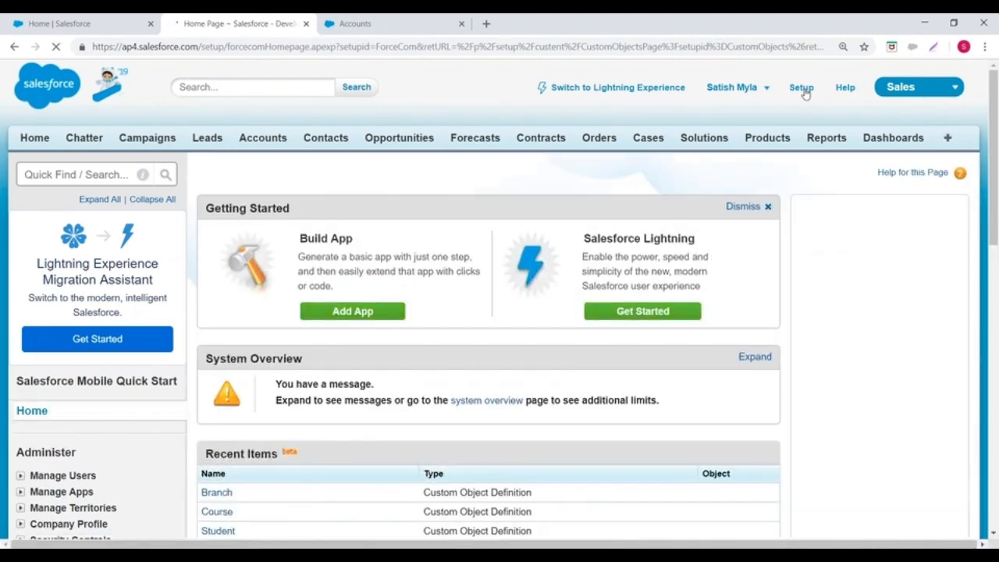
scroll(268, 117, "down", 1)
scroll(268, 117, "down", 3)
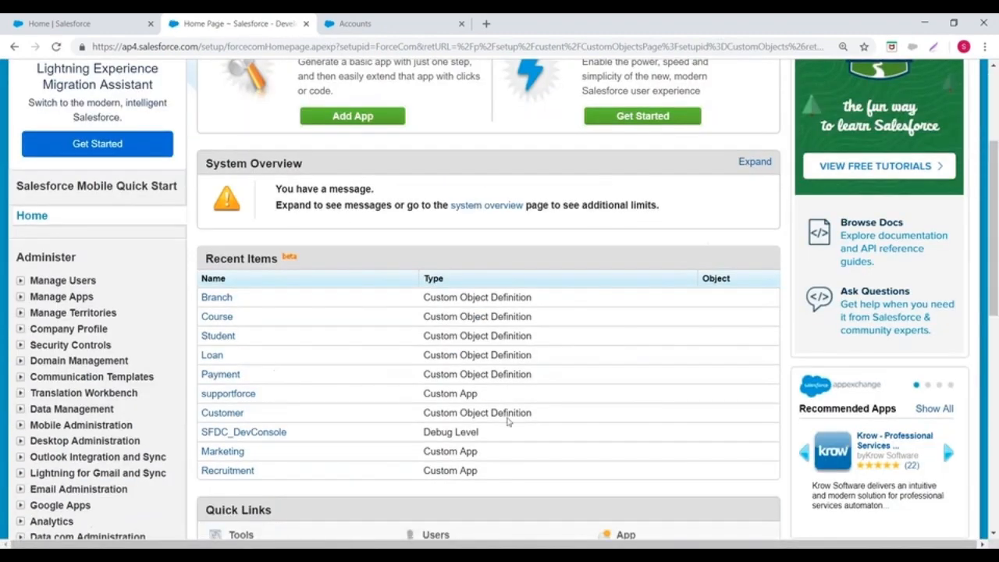
scroll(124, 236, "down", 2)
scroll(123, 235, "down", 4)
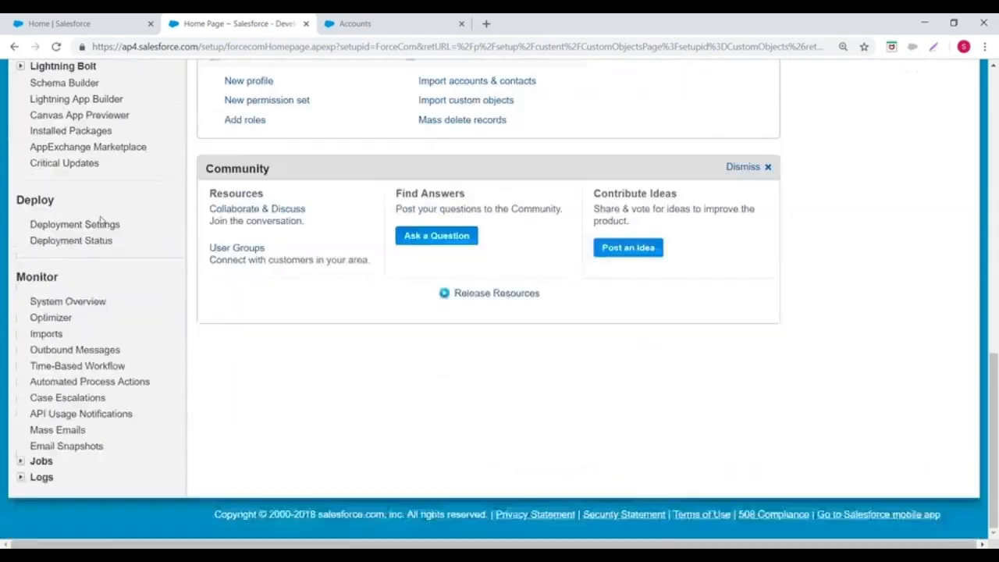
left_click(58, 214)
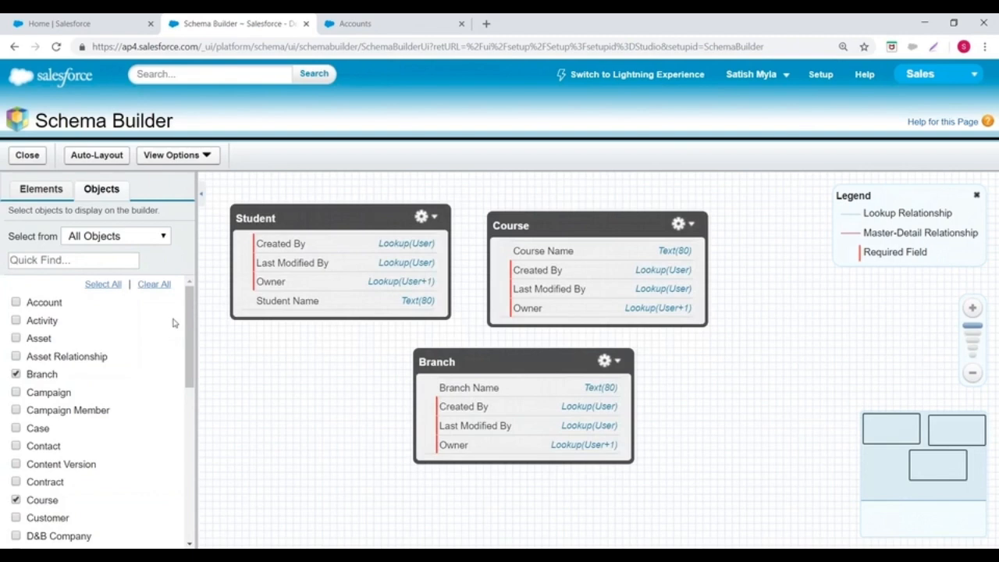
Step: Clear all objects from the canvas, search for Branch and display only the Branch object
left_click(154, 284)
left_click(27, 258)
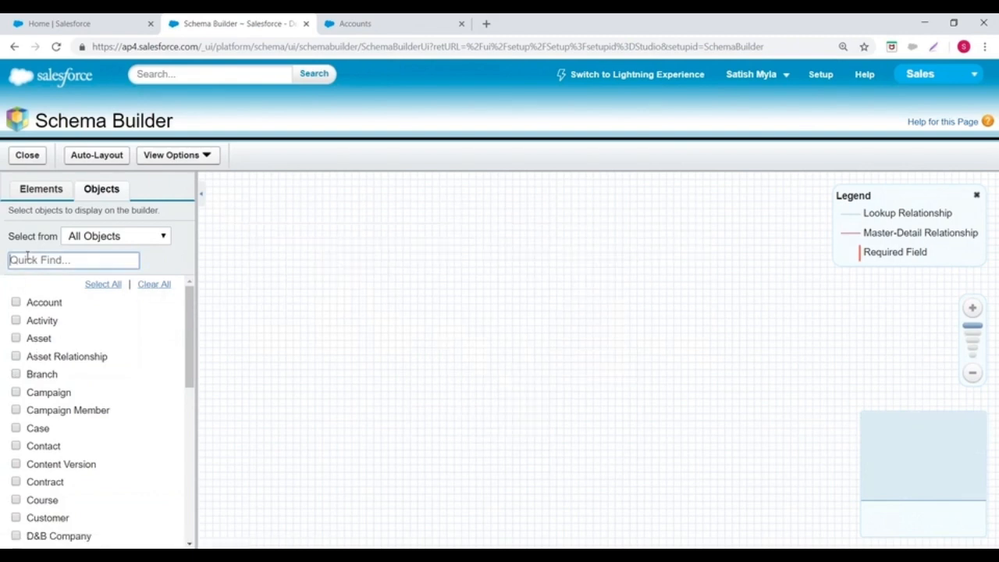
type("Branch")
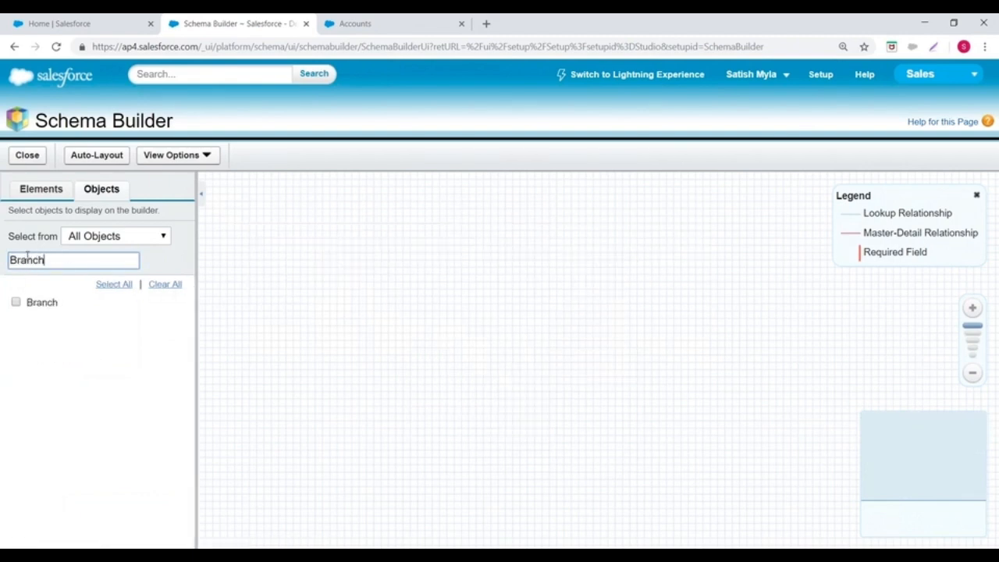
left_click(17, 303)
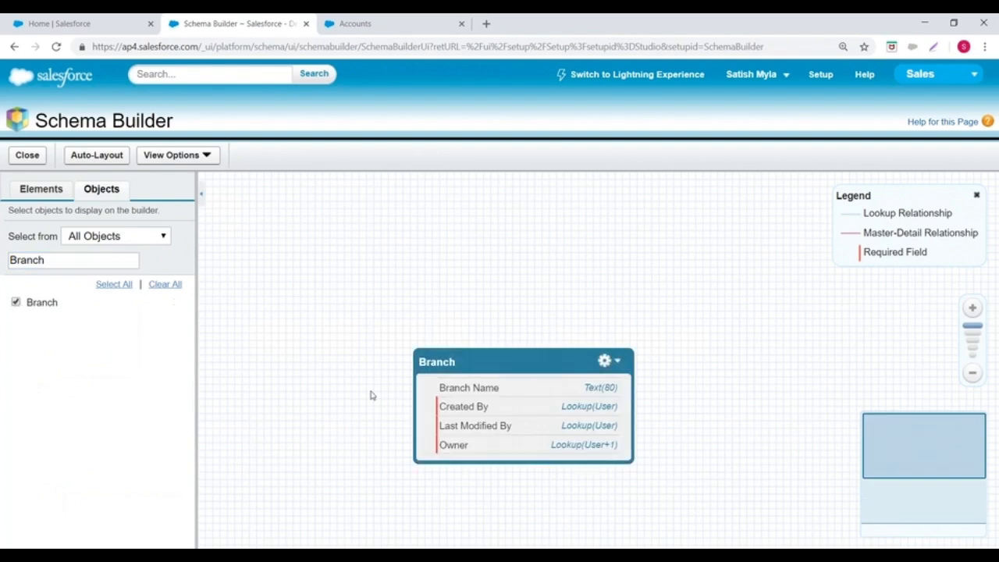
Step: Search for Customer, add the Customer object to the canvas and remove it again
left_click_drag(68, 263, 2, 252)
key("BackSpace")
type("Customer")
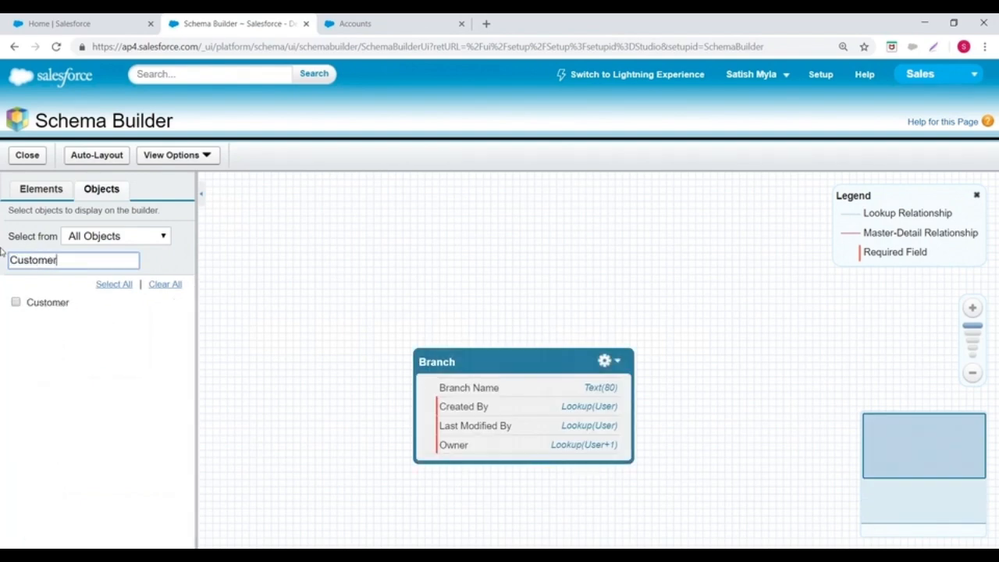
left_click(15, 302)
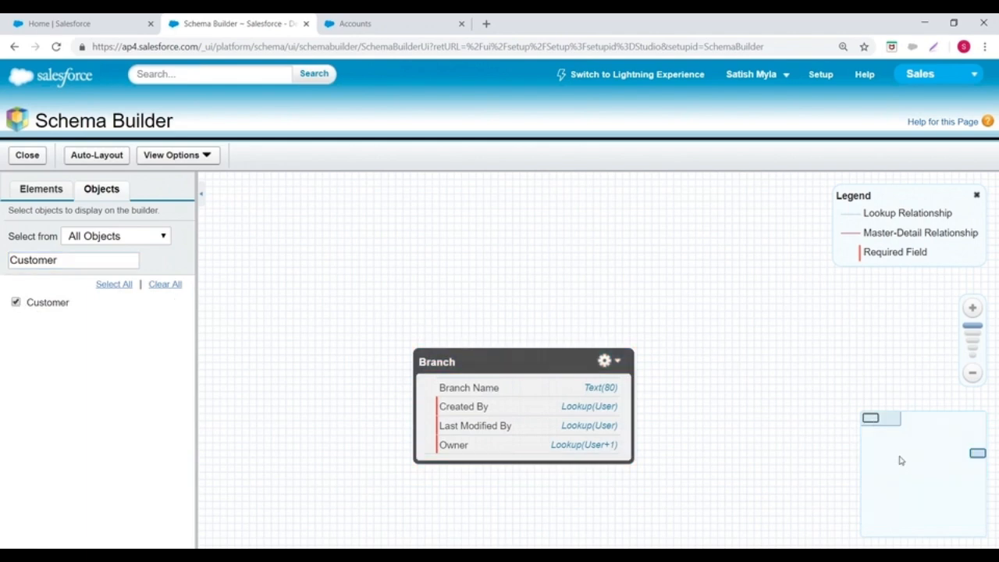
left_click_drag(860, 449, 848, 417)
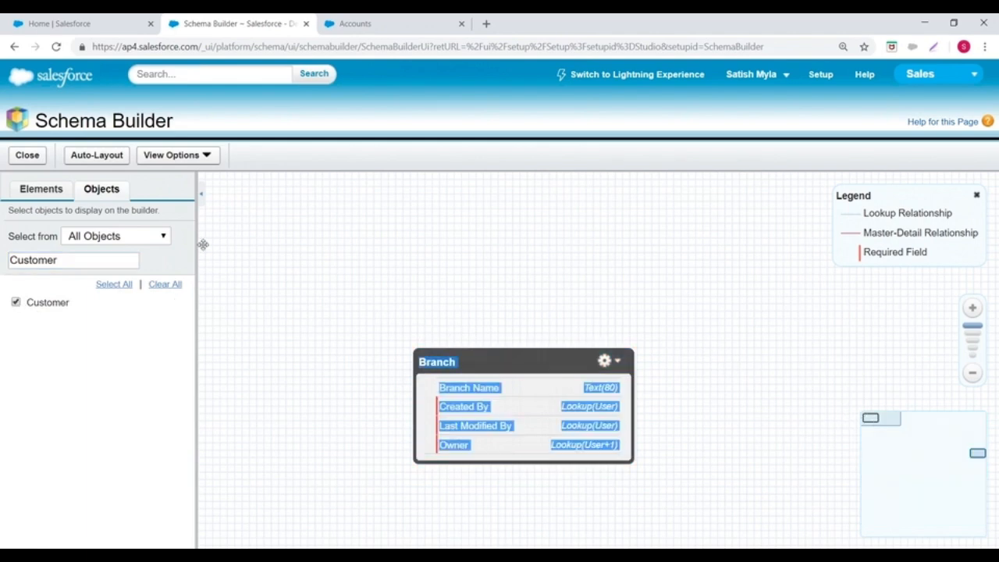
left_click(166, 286)
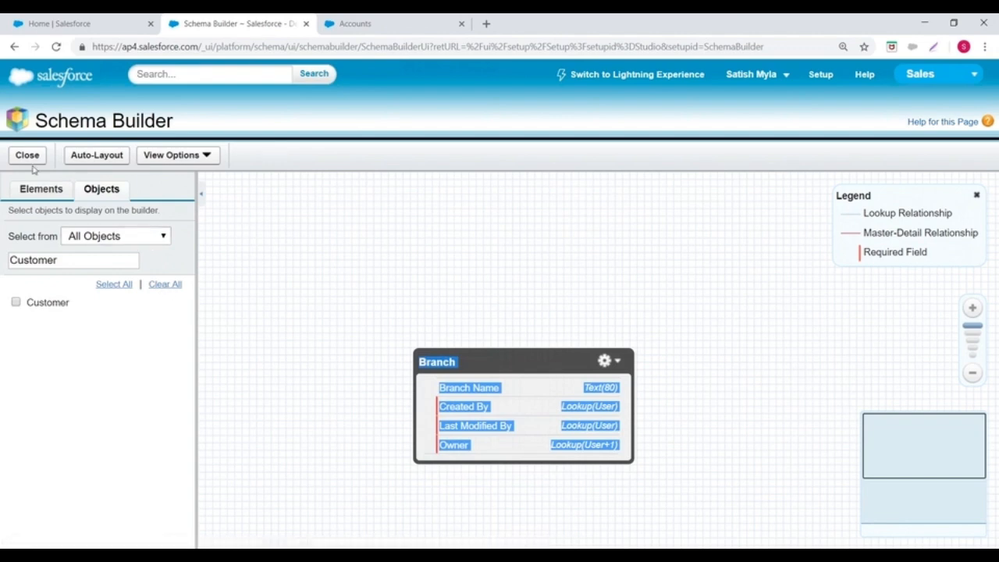
Step: Move the Branch object higher on the canvas, reset the object search and clear all objects
left_click(554, 352)
left_click_drag(554, 352, 433, 248)
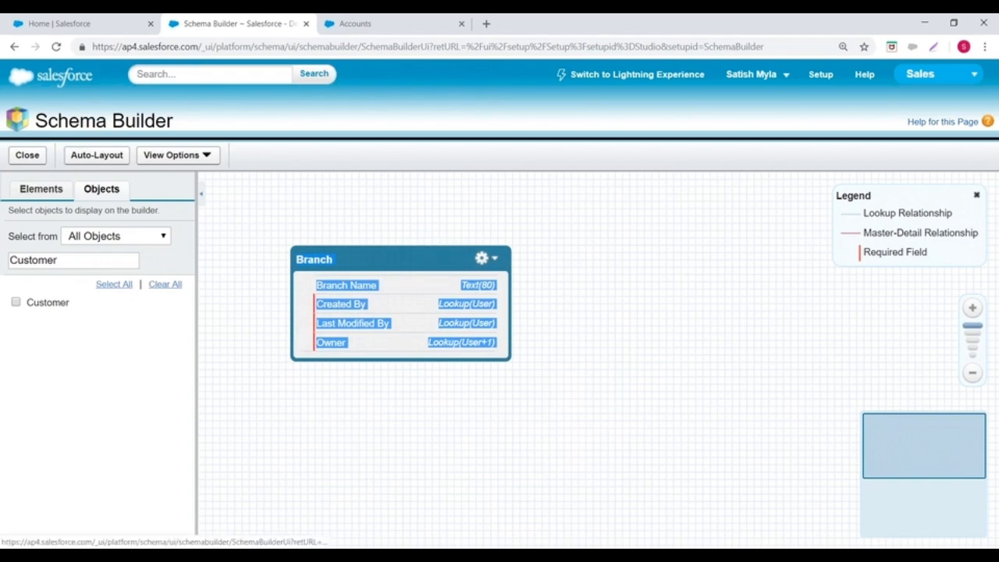
left_click_drag(67, 260, 3, 259)
key("BackSpace")
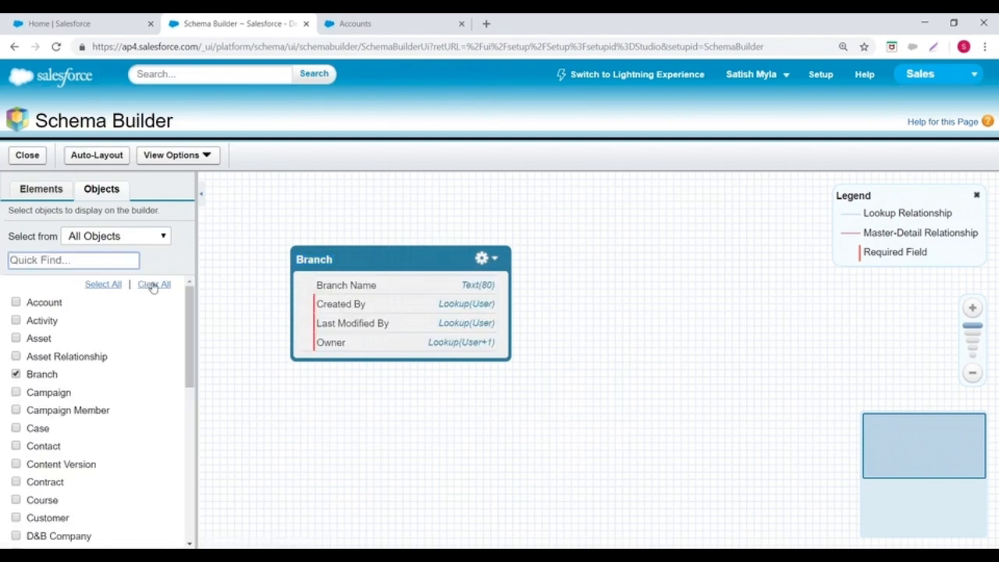
left_click(150, 284)
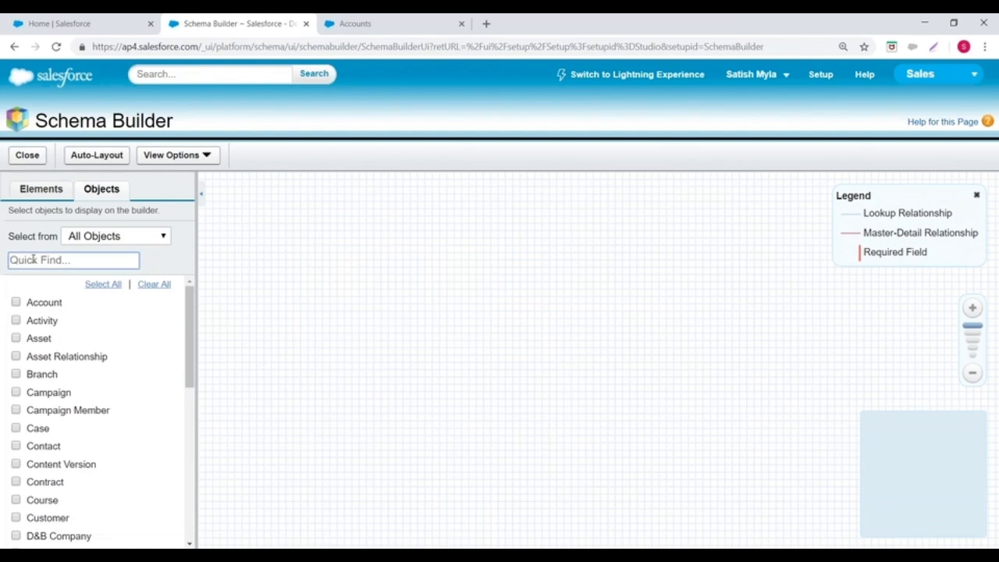
Step: Search for Customer, display the Customer object on the empty canvas and arrange it with Auto-Layout
type("Customer")
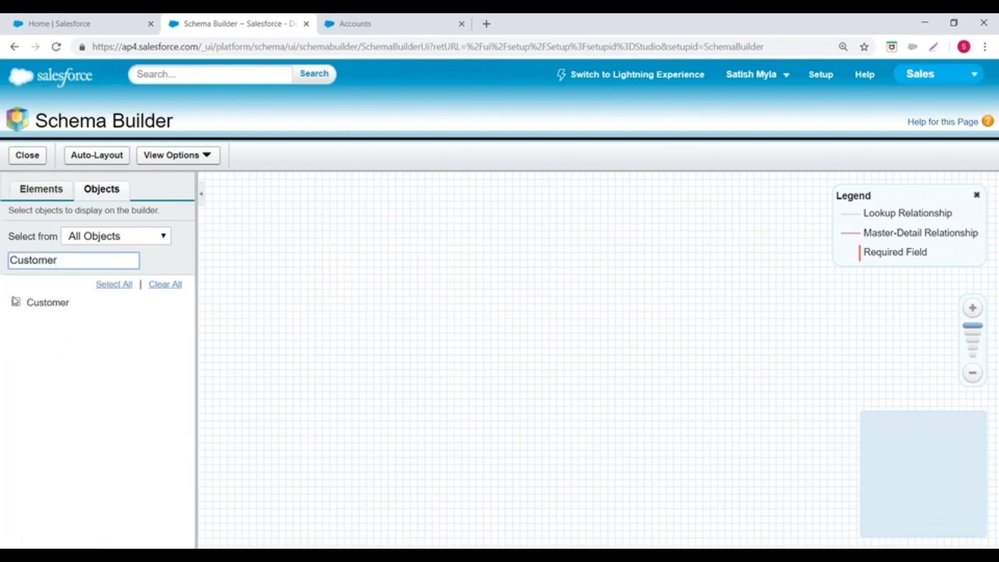
left_click(16, 302)
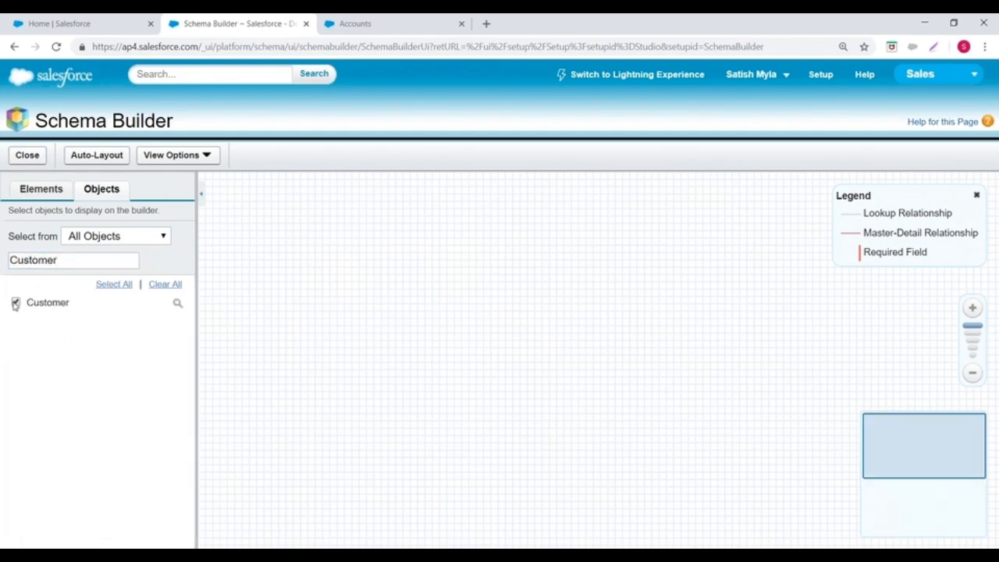
left_click(97, 155)
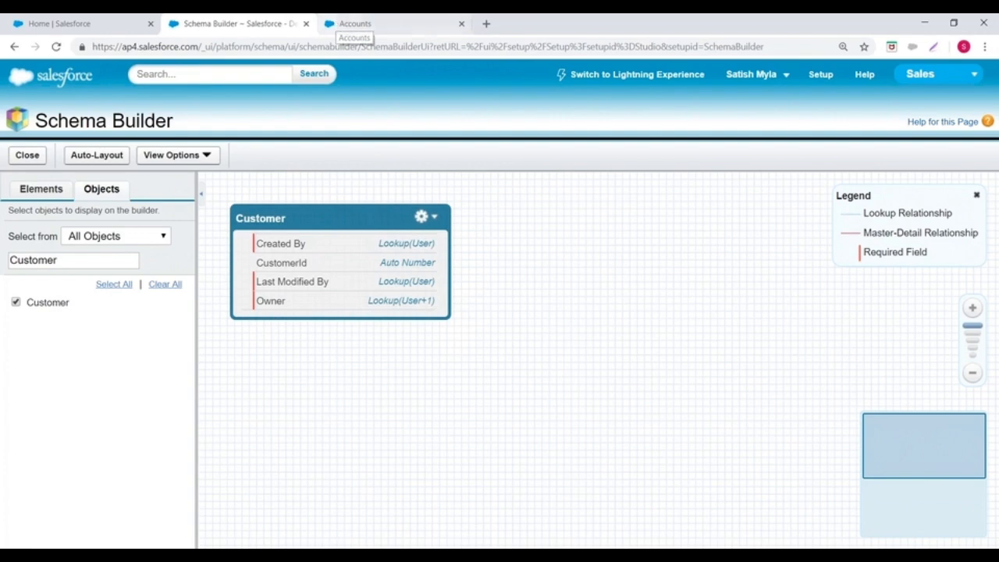
Step: Switch to Lightning Experience and open Schema Builder from the Objects and Fields setup section
left_click(625, 73)
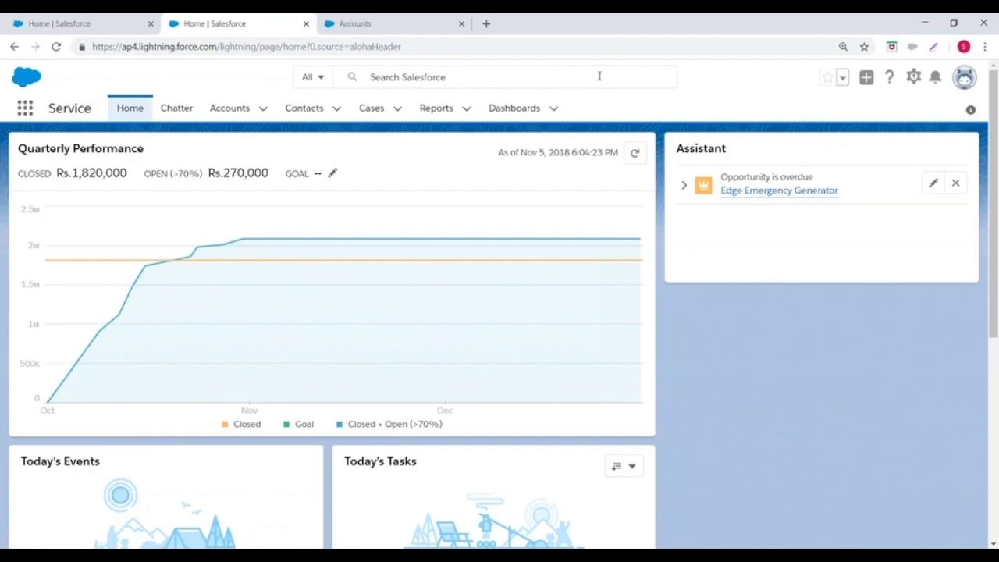
left_click(913, 78)
left_click(857, 116)
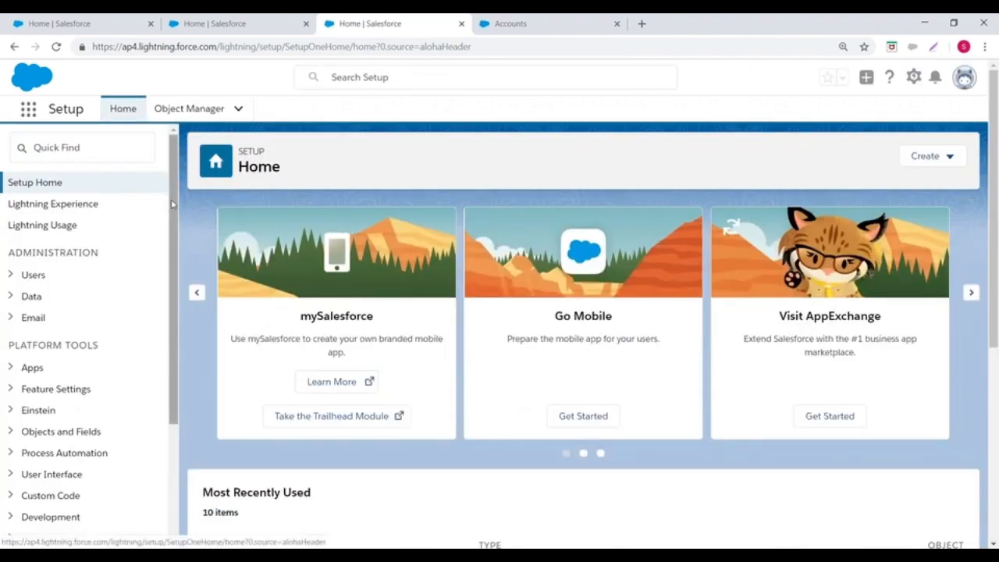
scroll(156, 257, "down", 2)
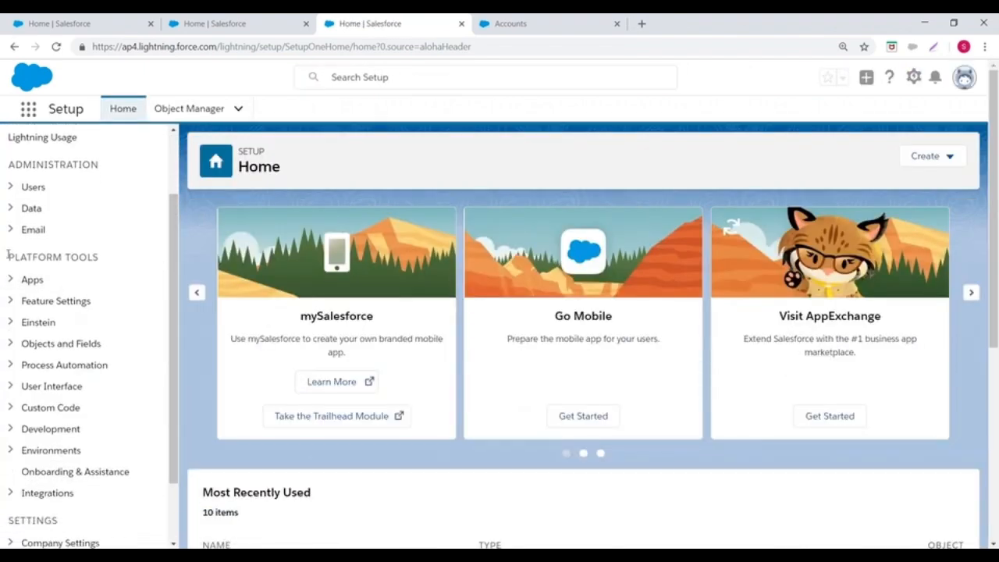
left_click(10, 343)
scroll(149, 297, "down", 3)
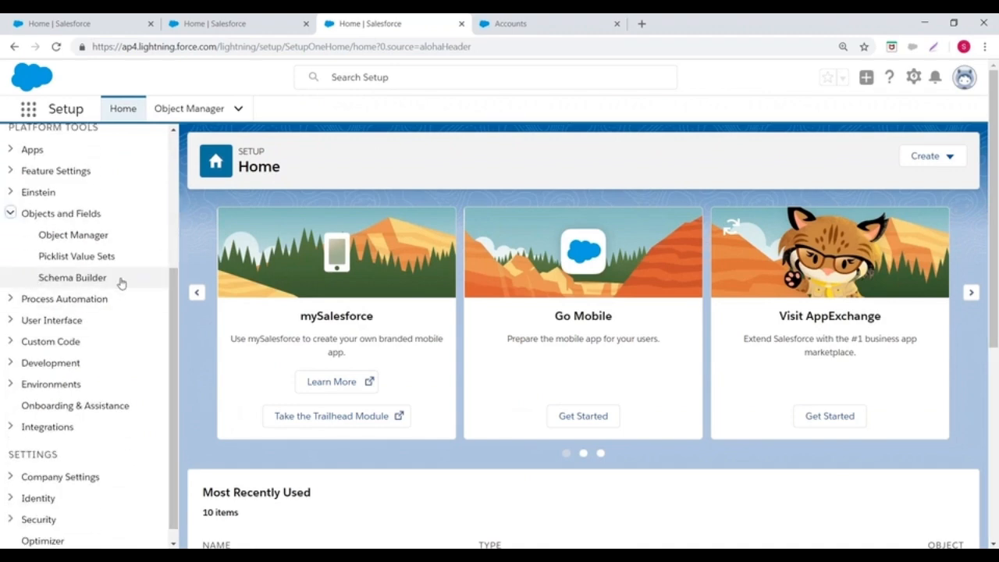
left_click(56, 280)
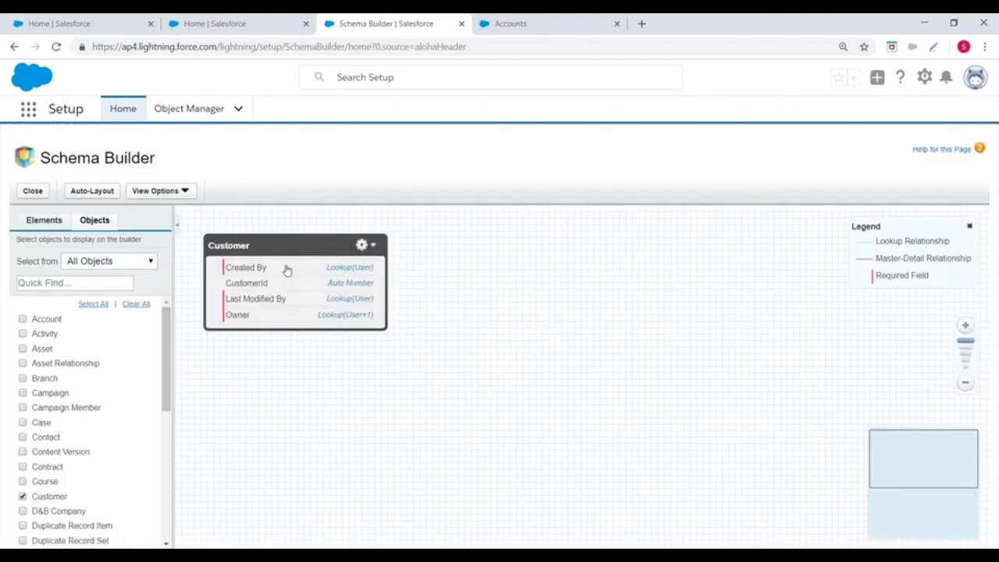
Step: Go back to the Lightning setup home and reopen Schema Builder from Objects and Fields
left_click(924, 76)
left_click(862, 115)
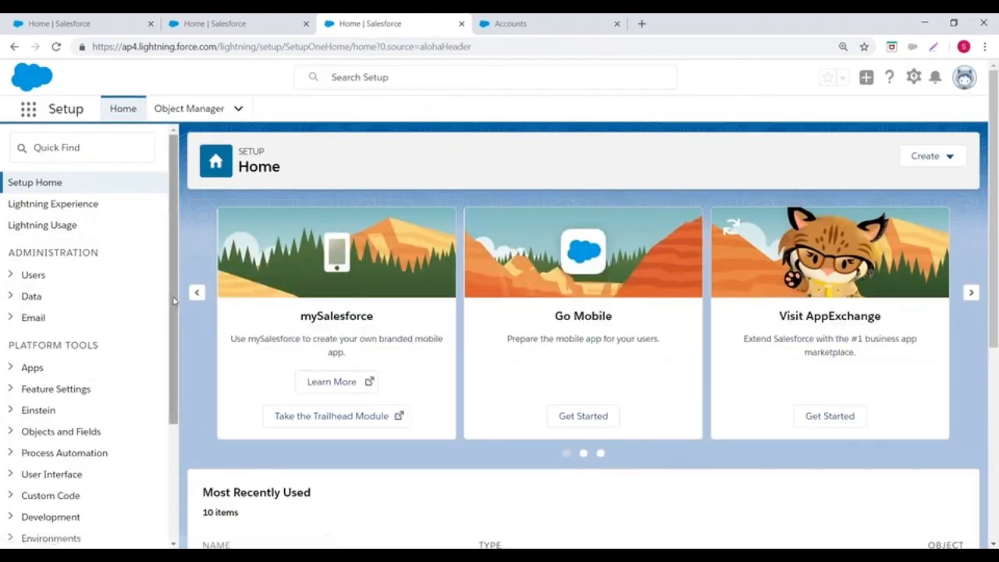
scroll(117, 286, "down", 2)
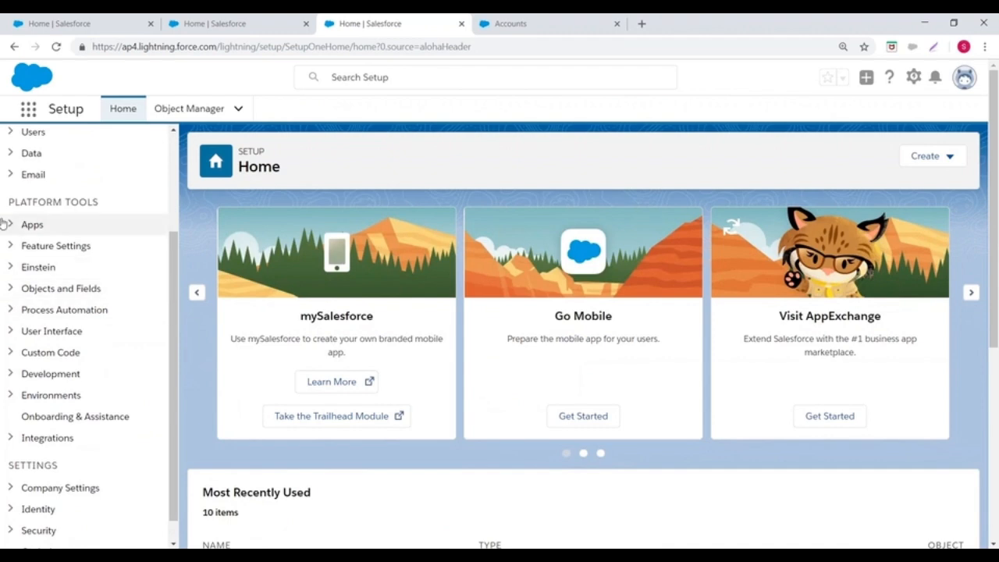
left_click(15, 288)
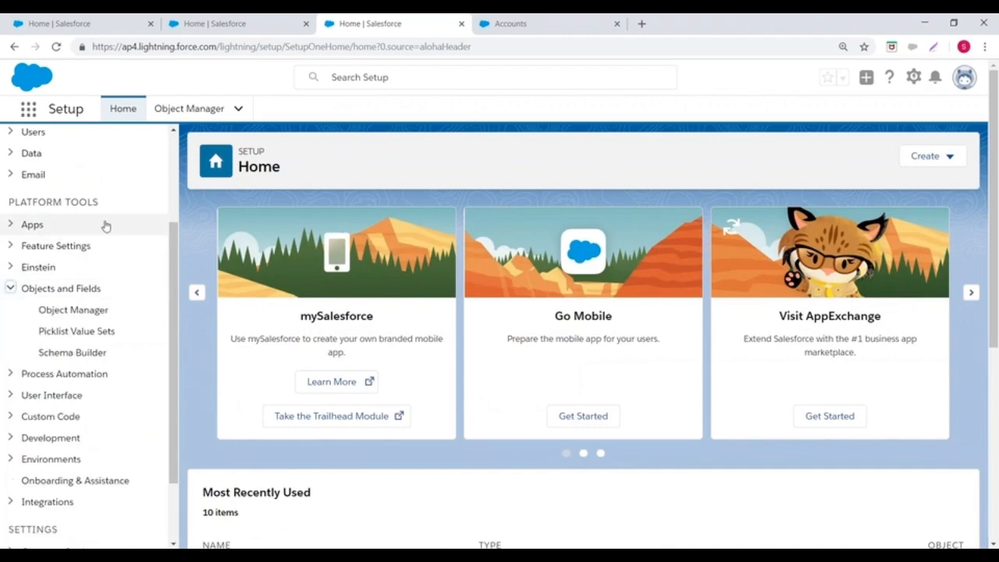
scroll(105, 224, "down", 1)
left_click(57, 264)
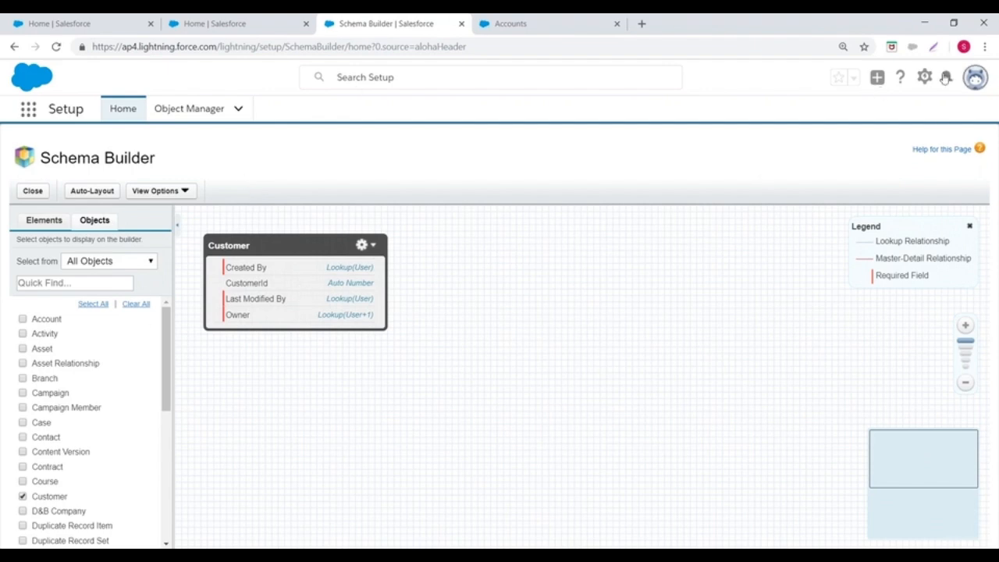
Step: Switch back to Salesforce Classic and close the extra setup and Accounts help browser tabs
left_click(975, 78)
left_click(789, 280)
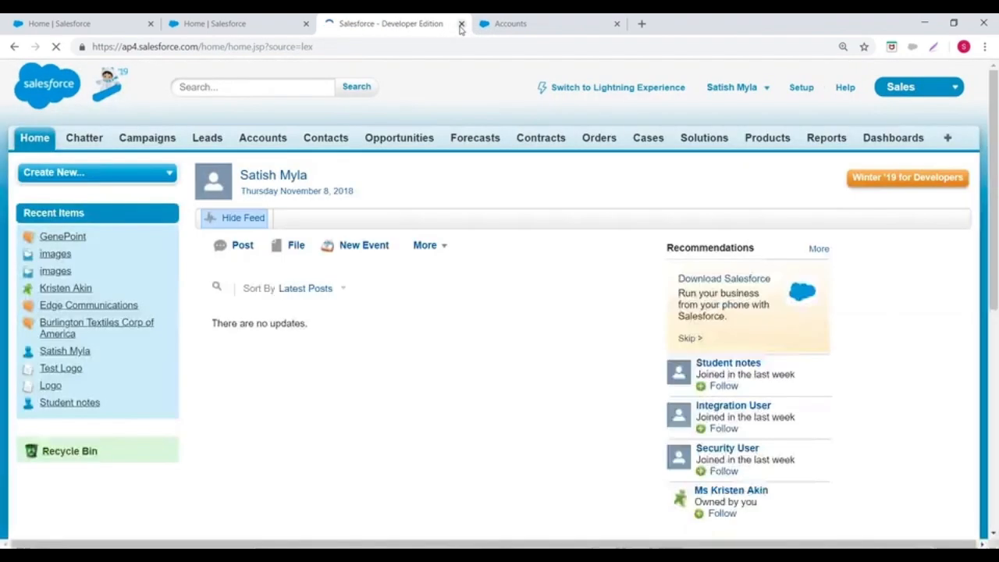
left_click(461, 23)
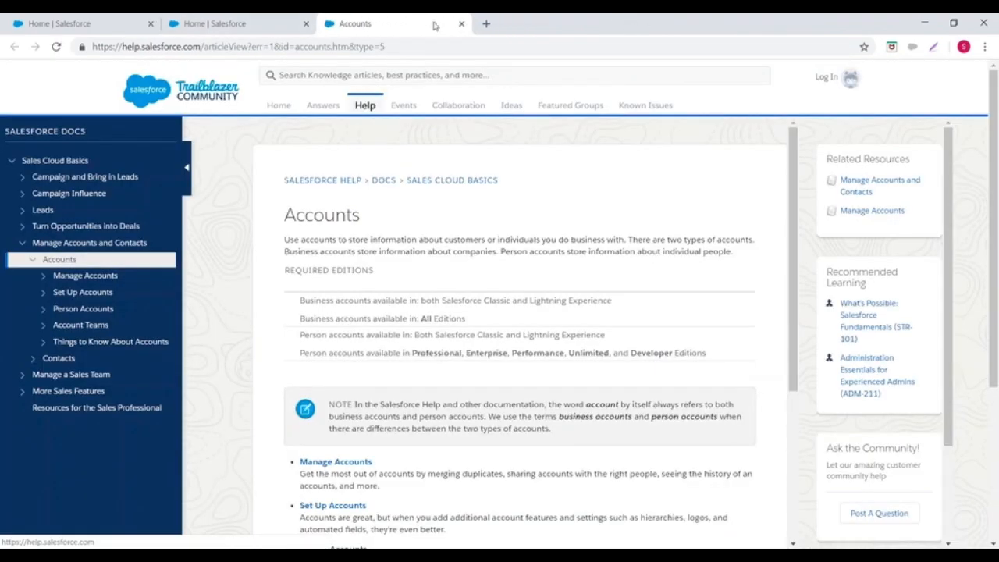
left_click(461, 24)
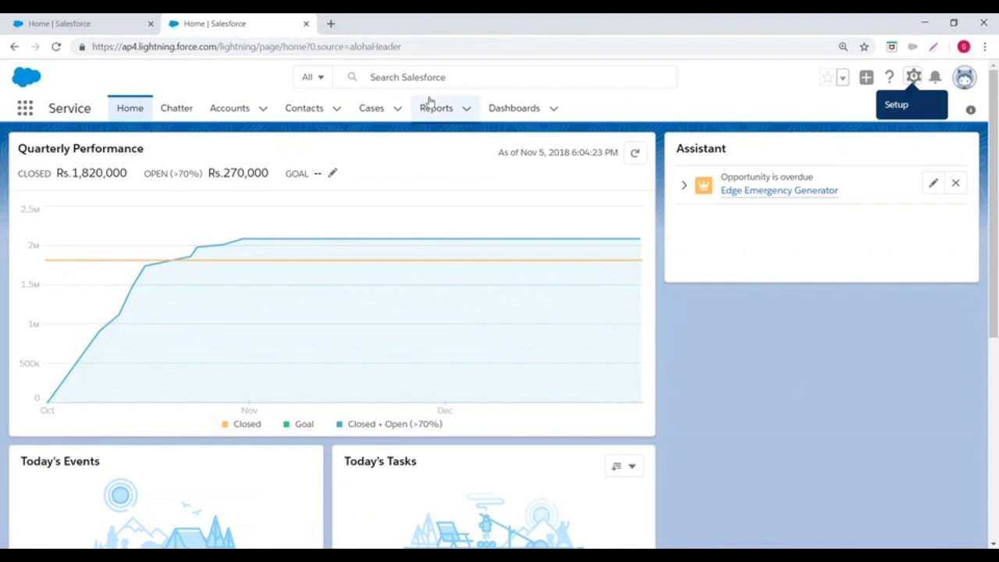
left_click(964, 77)
left_click(791, 281)
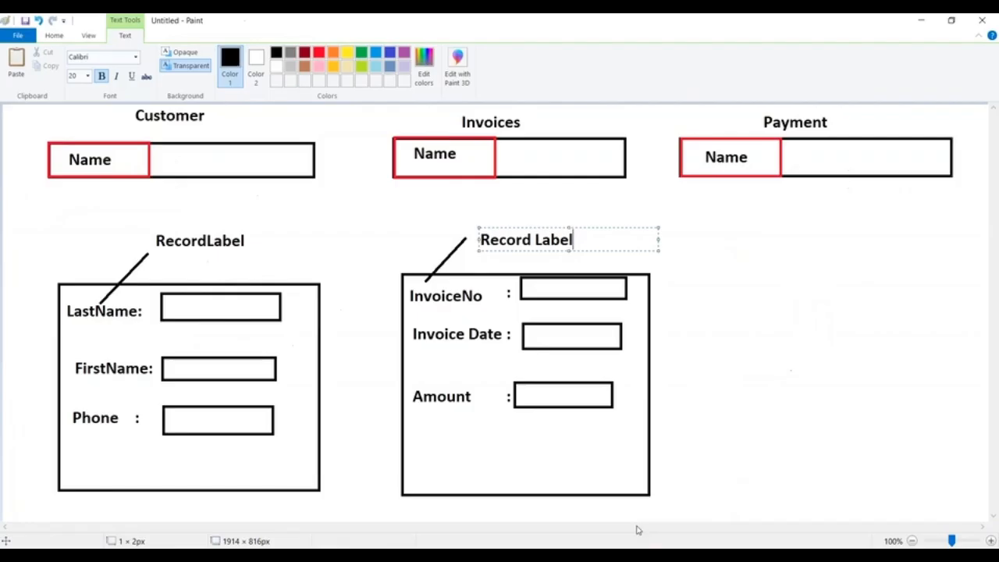
Step: Switch to Paint and start a new blank picture, discarding the unsaved object diagram
left_click(19, 36)
left_click(32, 62)
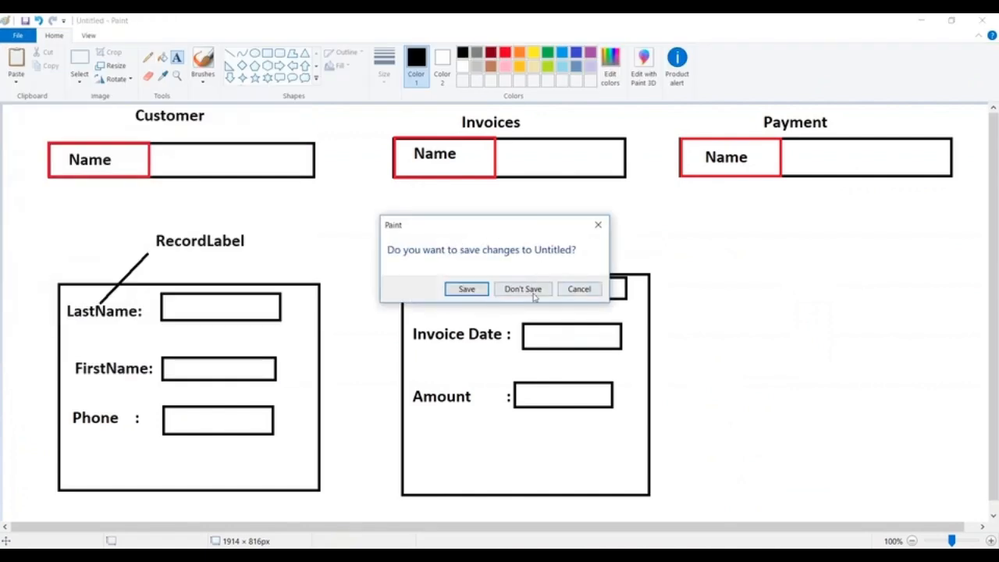
left_click(531, 292)
Step: Draw a large black cylinder from two flat ellipses joined by two side lines about 608 px tall
left_click(266, 54)
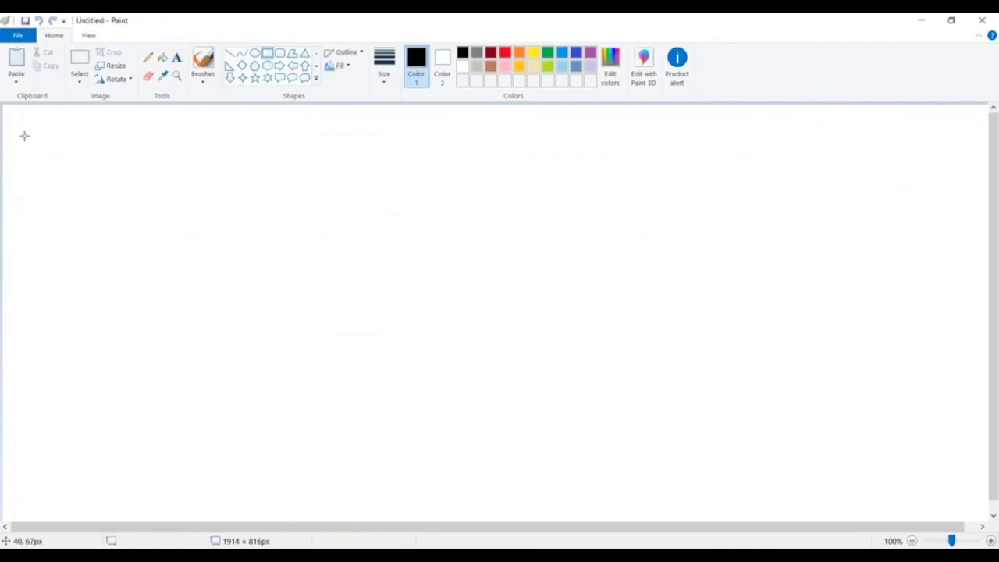
left_click(254, 53)
left_click_drag(35, 123, 331, 150)
left_click_drag(38, 449, 345, 436)
left_click(368, 321)
left_click(229, 52)
left_click_drag(32, 133, 31, 202)
left_click_drag(29, 239, 41, 451)
mouse_move(329, 132)
left_mouse_down()
mouse_move(328, 408)
mouse_move(344, 449)
left_mouse_up()
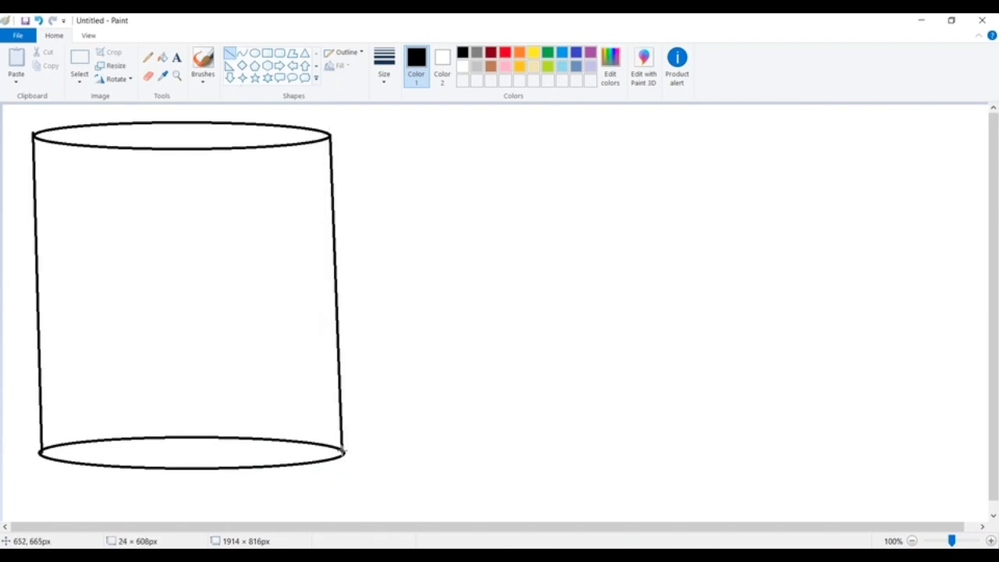
left_click(502, 339)
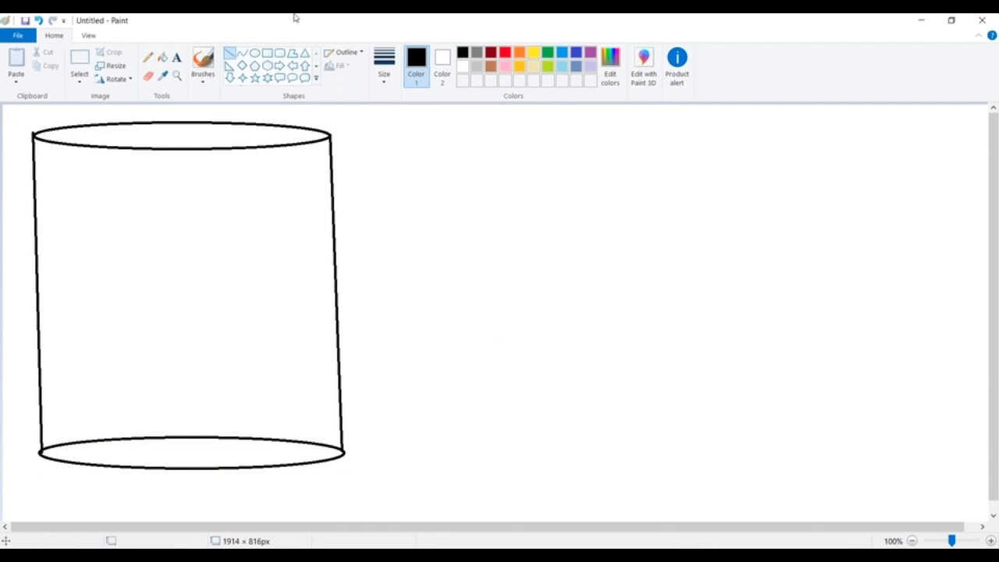
Step: Add the text labels "Production" and "ICICI" beside the lower end of the cylinder, with ICICI above Production
left_click(176, 57)
left_click(371, 464)
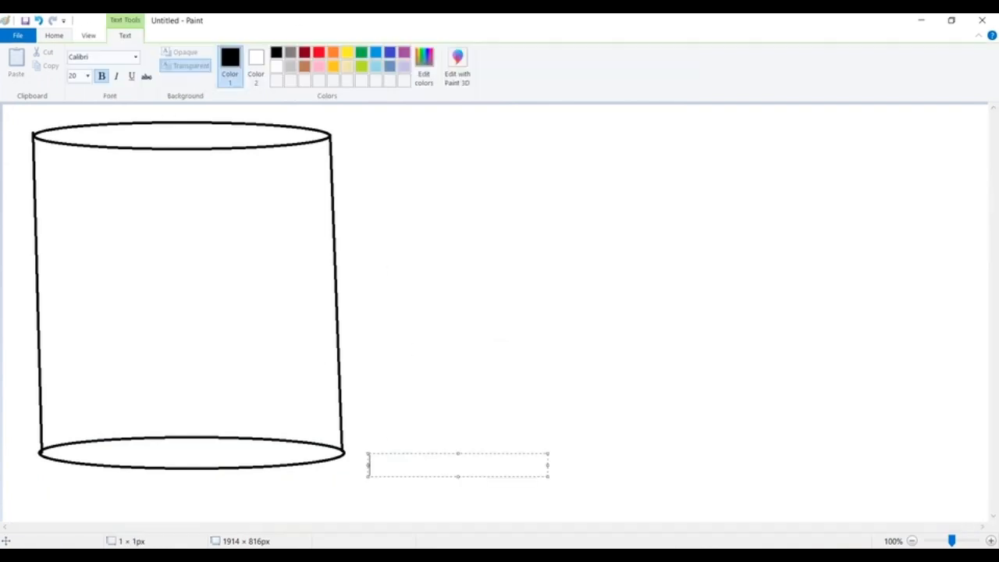
type("Production")
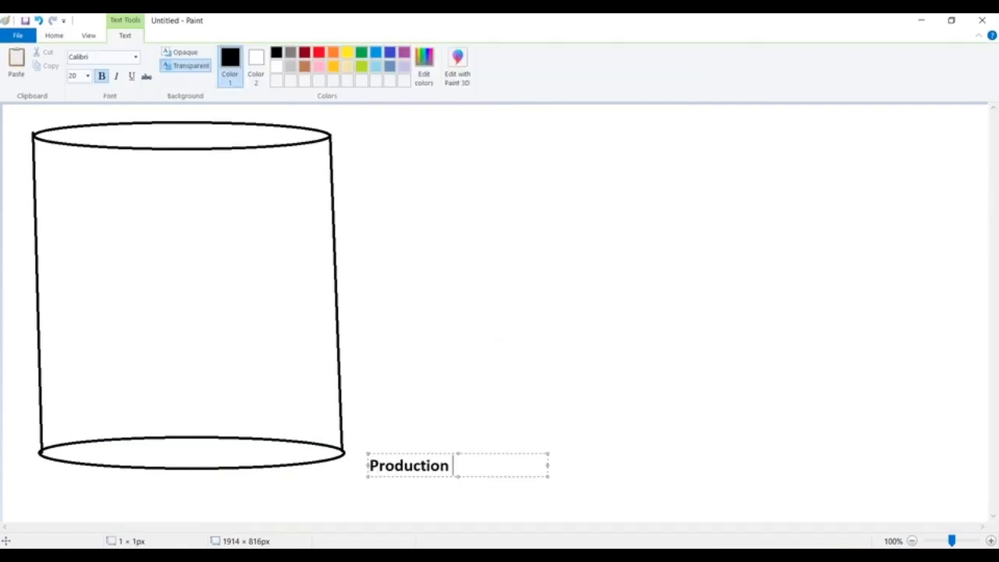
left_click(377, 420)
left_click(377, 420)
type("ICICI")
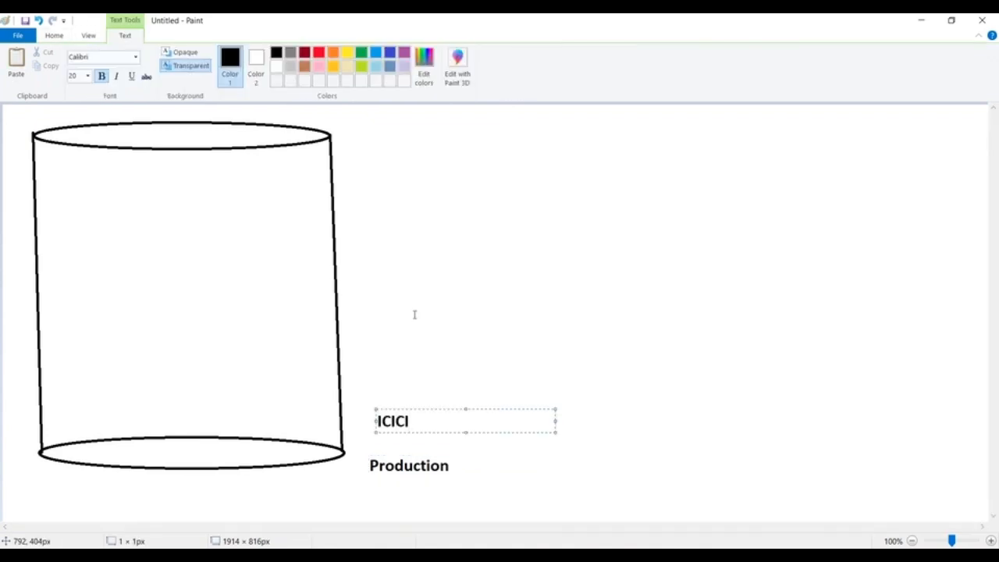
left_click(414, 314)
Step: Draw four wide, flat rectangles stacked one below another inside the cylinder
left_click(267, 53)
left_click_drag(65, 169, 237, 195)
left_click(199, 277)
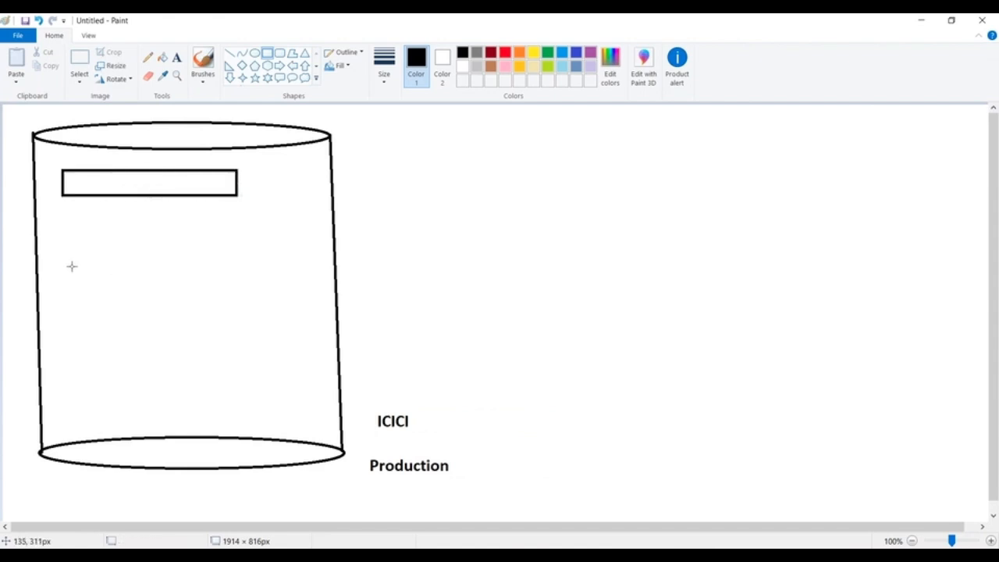
left_click_drag(63, 242, 241, 264)
left_click(83, 301)
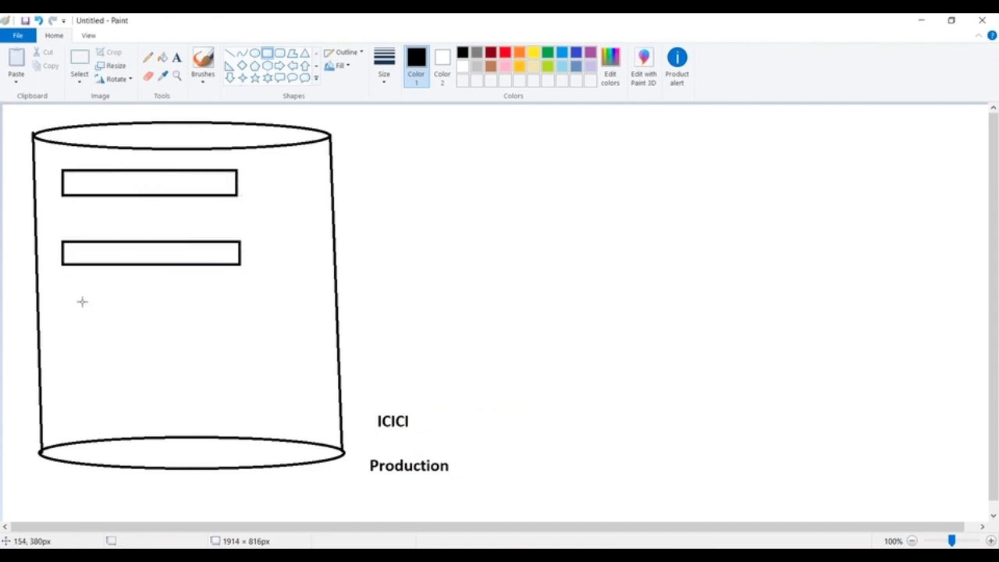
left_click_drag(63, 300, 242, 324)
left_click(131, 363)
left_click_drag(66, 368, 247, 388)
left_click(320, 288)
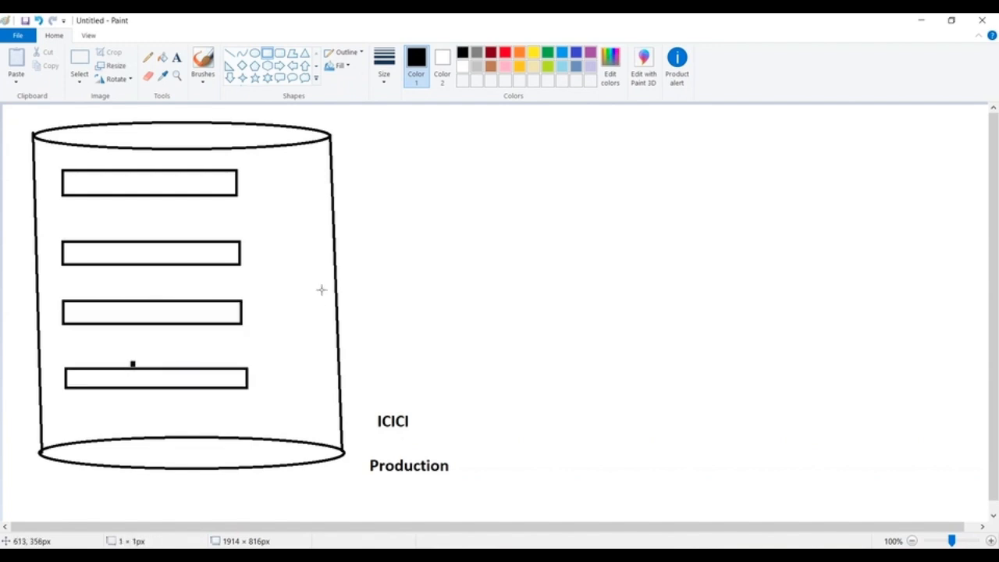
Step: Label the uppermost rectangle inside the cylinder "Customer"
left_click(176, 57)
left_click(87, 167)
type("C")
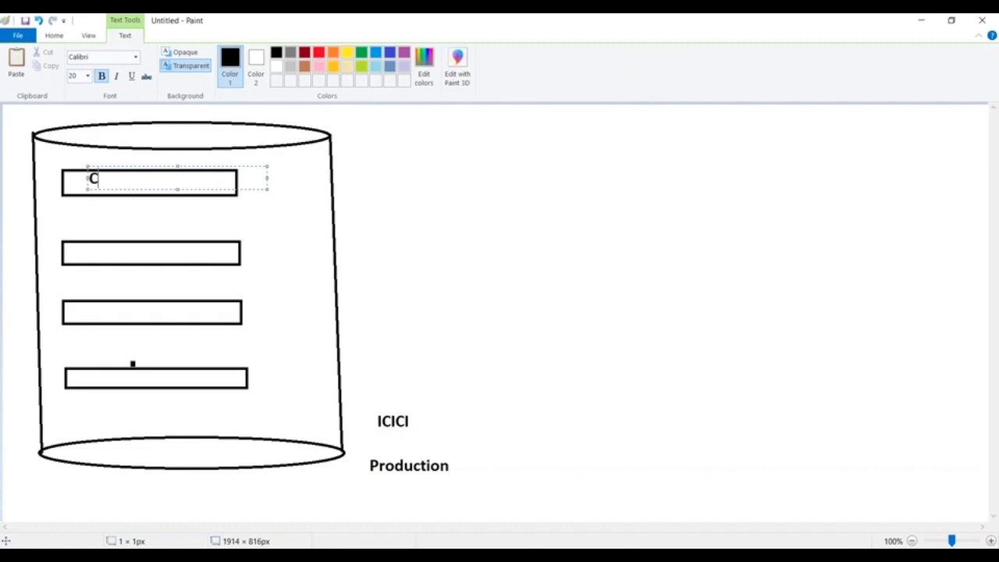
type("ustomer")
Step: Label the three lower rectangles "Loan", "CreditCard" and "Payments" using a single text block with blank lines between the names
left_click(90, 250)
left_click(91, 250)
type("Loan")
key("Return")
key("Return")
key("Return")
type("CreditCard")
key("Return")
key("Return")
key("Return")
type("Payments")
left_click(427, 118)
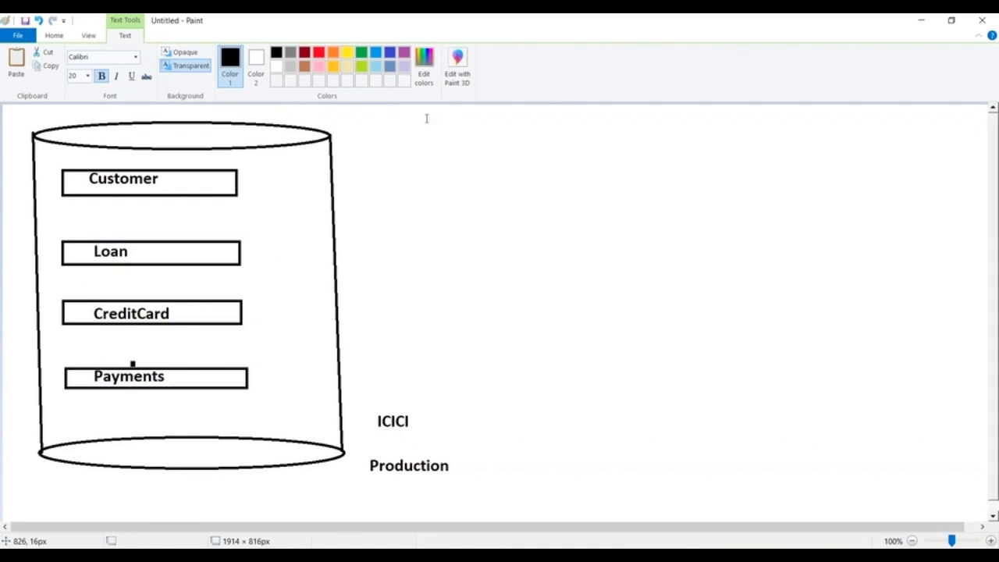
Step: Draw a line from the Customer rectangle to a new rounded box outside the cylinder and label the box "Customers"
left_click(229, 53)
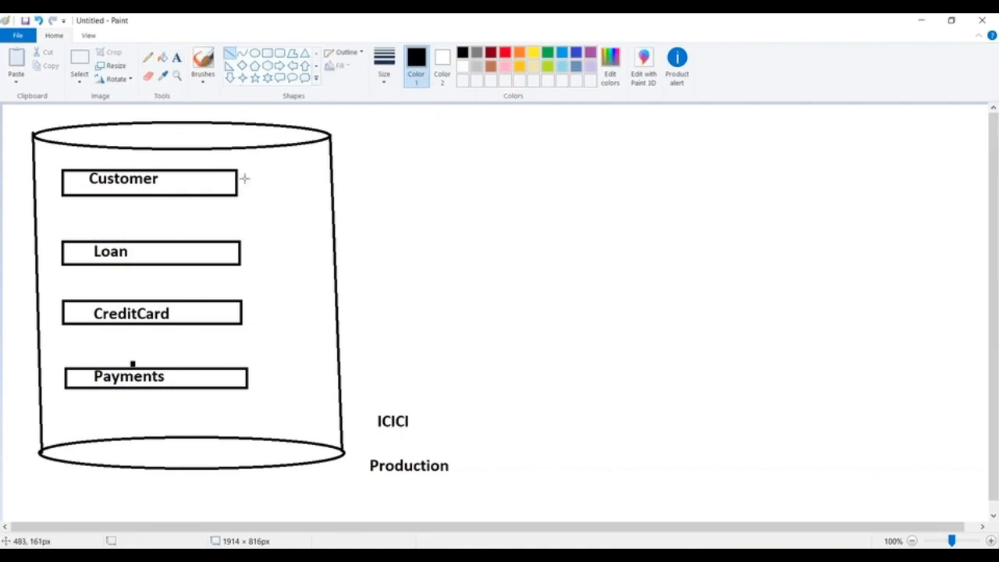
mouse_move(240, 179)
left_mouse_down()
mouse_move(399, 144)
mouse_move(402, 124)
mouse_move(491, 152)
left_mouse_up()
left_click(279, 53)
left_click(176, 57)
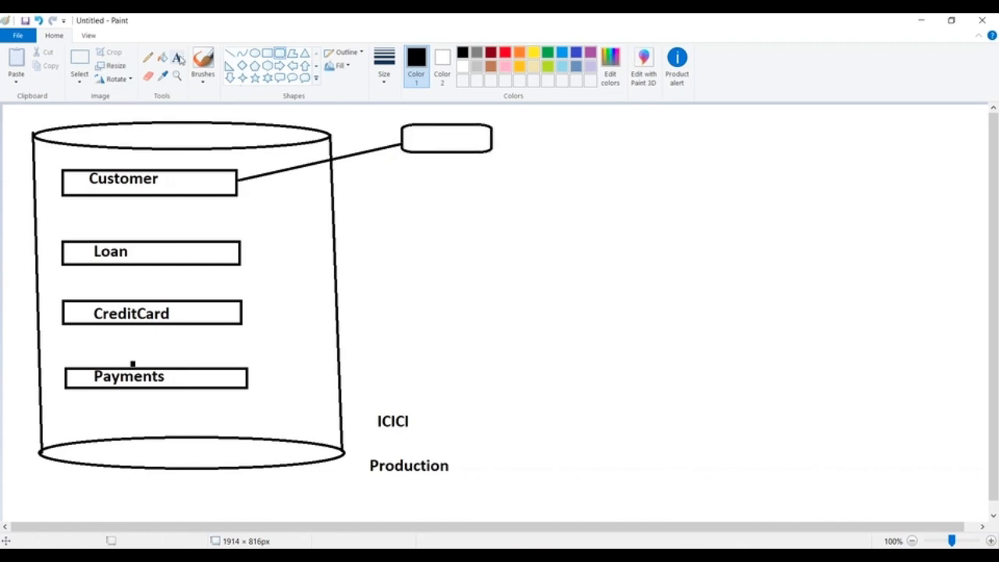
left_click(406, 134)
type("Customers")
left_click(408, 263)
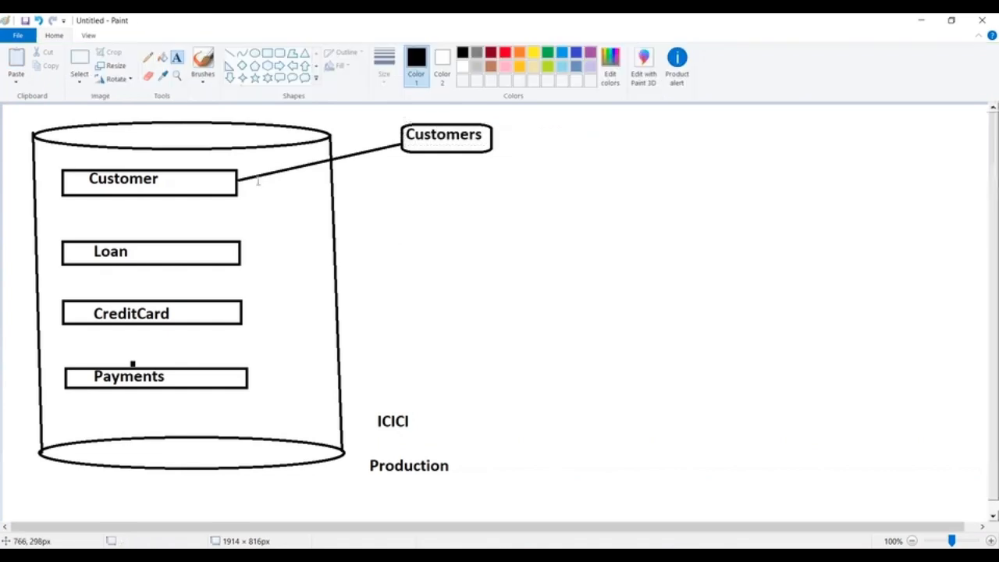
Step: Draw a line from the Loan rectangle out of the cylinder and an empty rounded box at its end
left_click(232, 53)
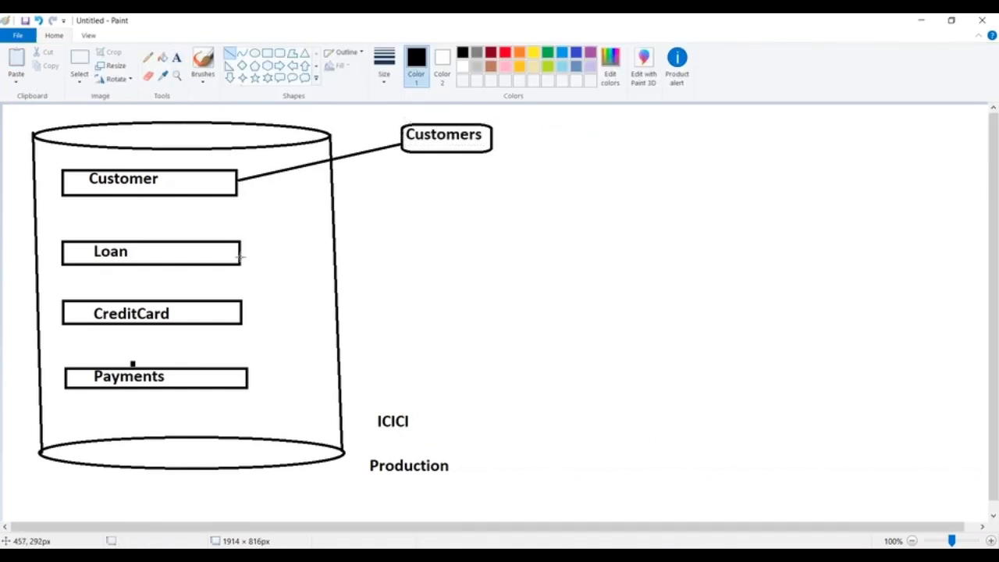
left_click_drag(241, 248, 508, 224)
left_click(281, 53)
left_click(421, 288)
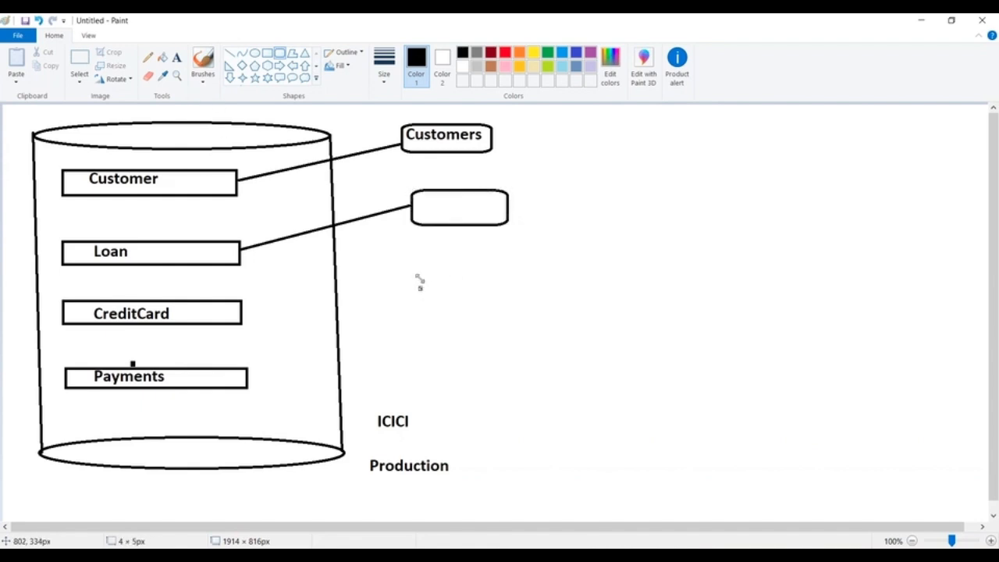
Step: Draw two more empty rounded boxes below the one connected to Loan, in the same column
left_click_drag(412, 273, 515, 305)
left_click_drag(412, 341, 456, 358)
left_click_drag(515, 371, 514, 370)
left_click(560, 282)
Step: Connect the CreditCard and Payments rectangles to the two lower rounded boxes with straight lines, the CreditCard line spanning about 317 × 68 px
left_click(230, 53)
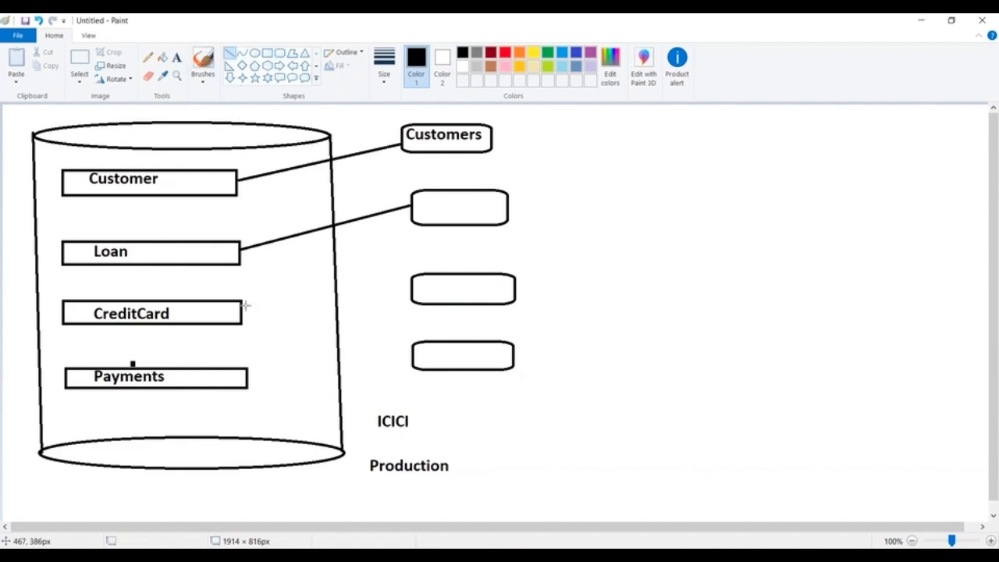
left_click_drag(243, 310, 409, 277)
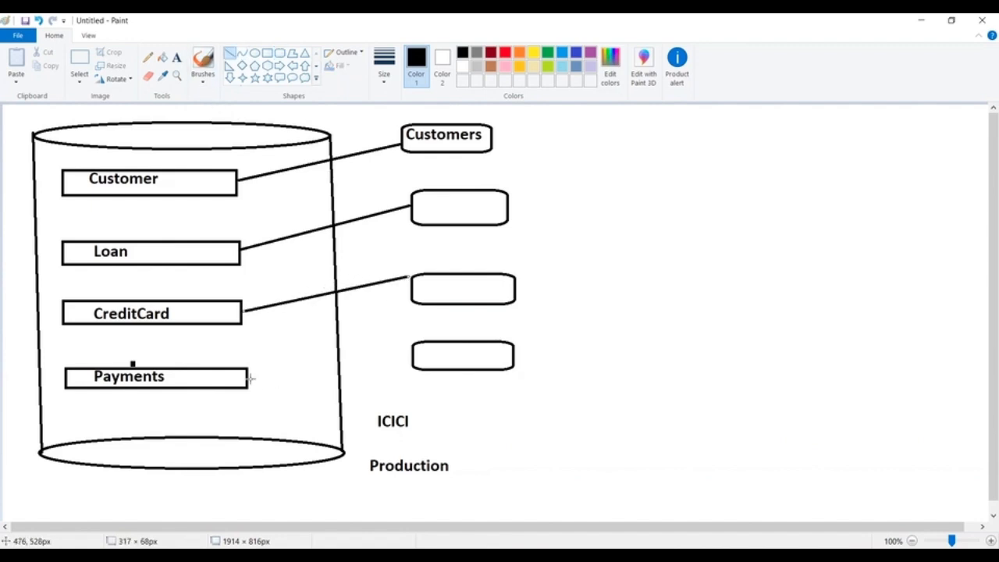
left_click_drag(249, 381, 411, 343)
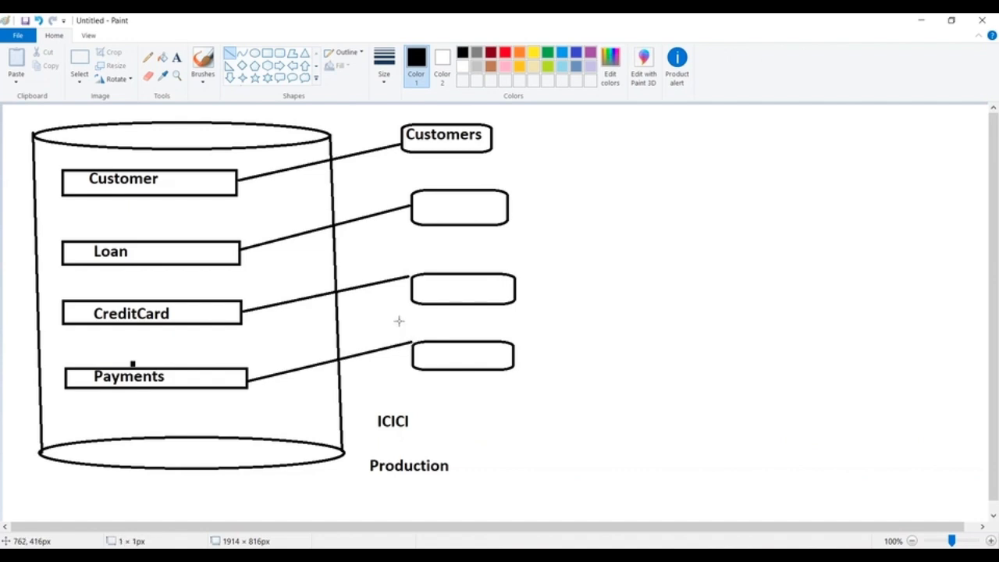
Step: Label the three empty rounded boxes "Loans", "Creditcard" and "Payments" from top to bottom
left_click(177, 57)
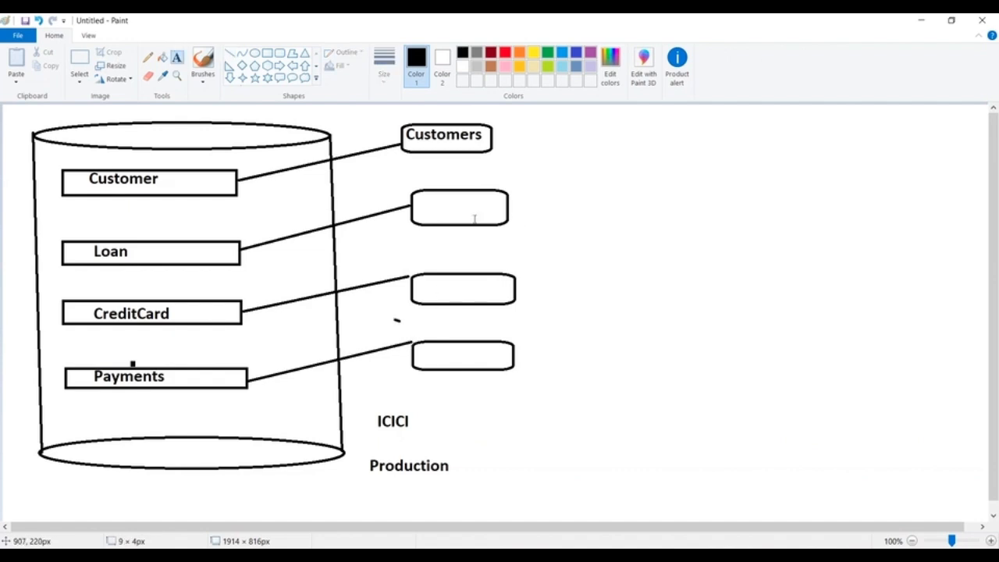
left_click(418, 206)
type("Loans")
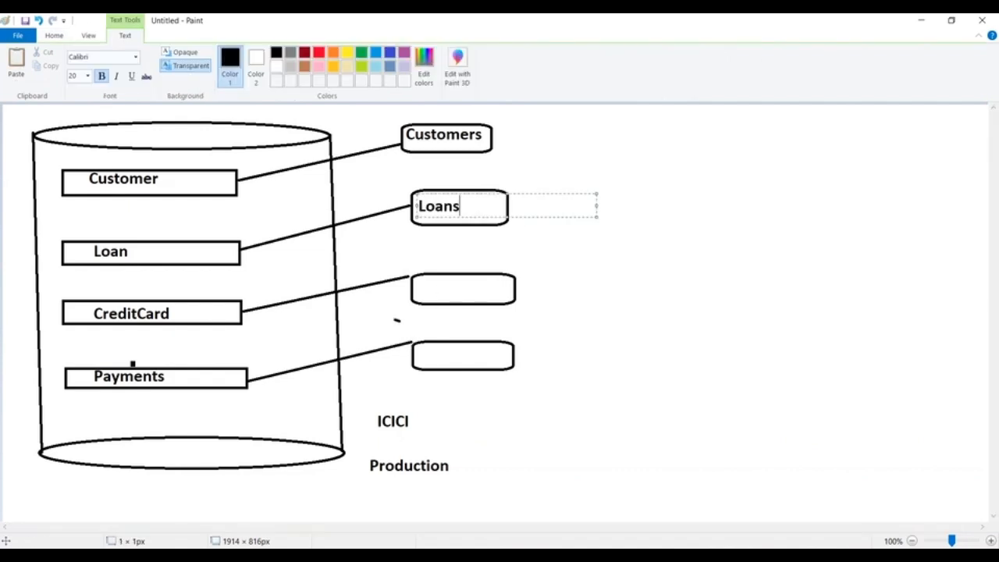
left_click(418, 287)
type("C")
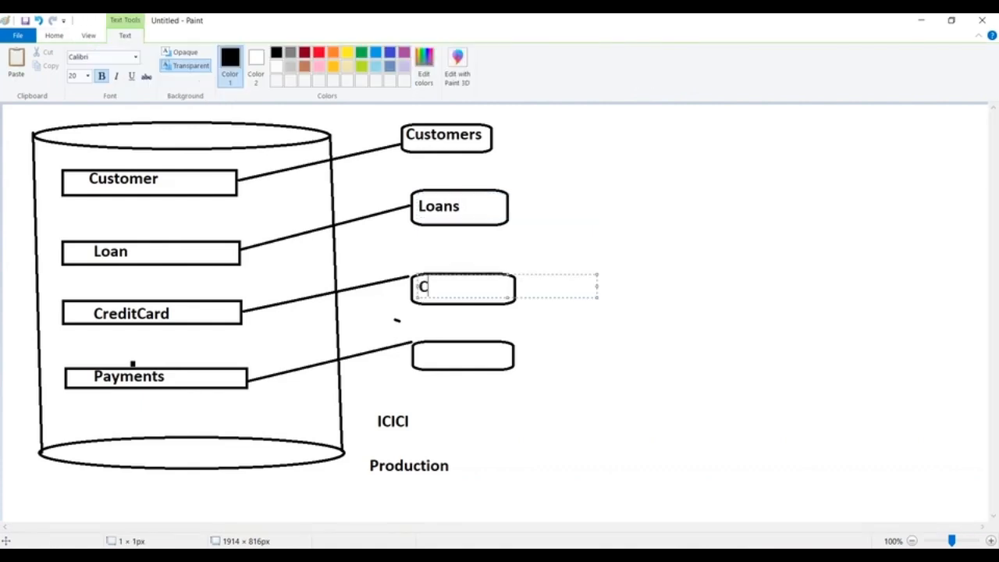
type("reditcard")
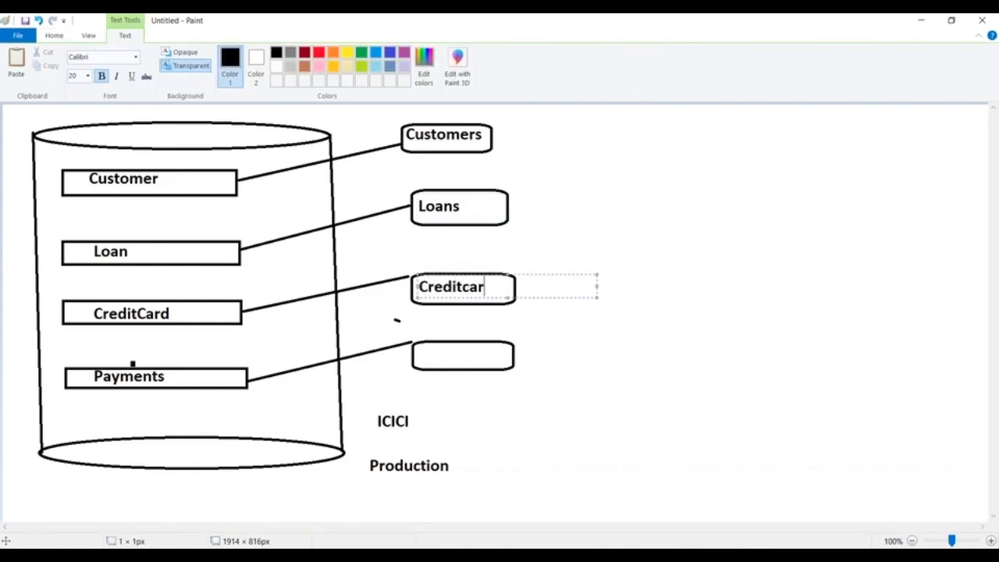
left_click(421, 353)
type("Payments")
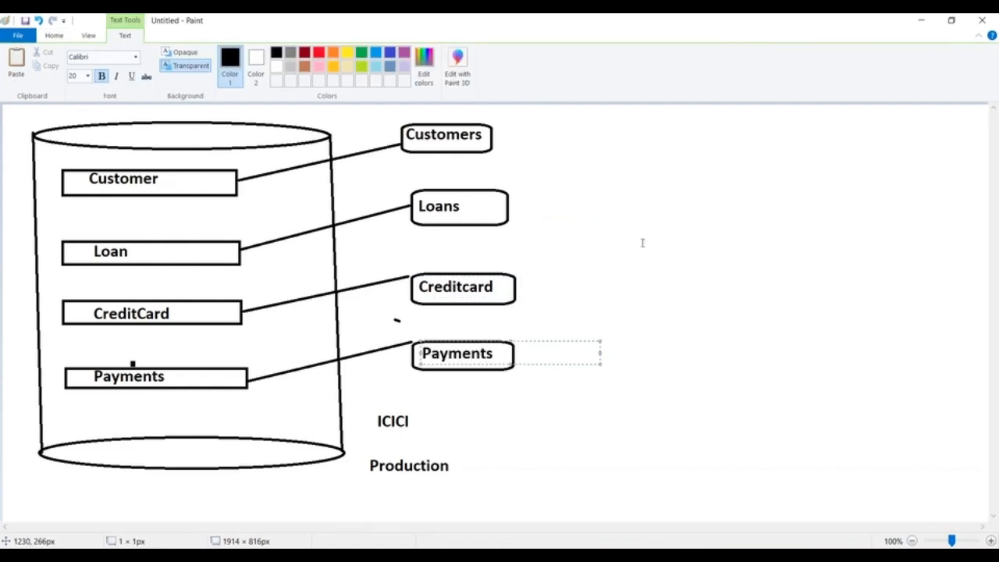
left_click(642, 243)
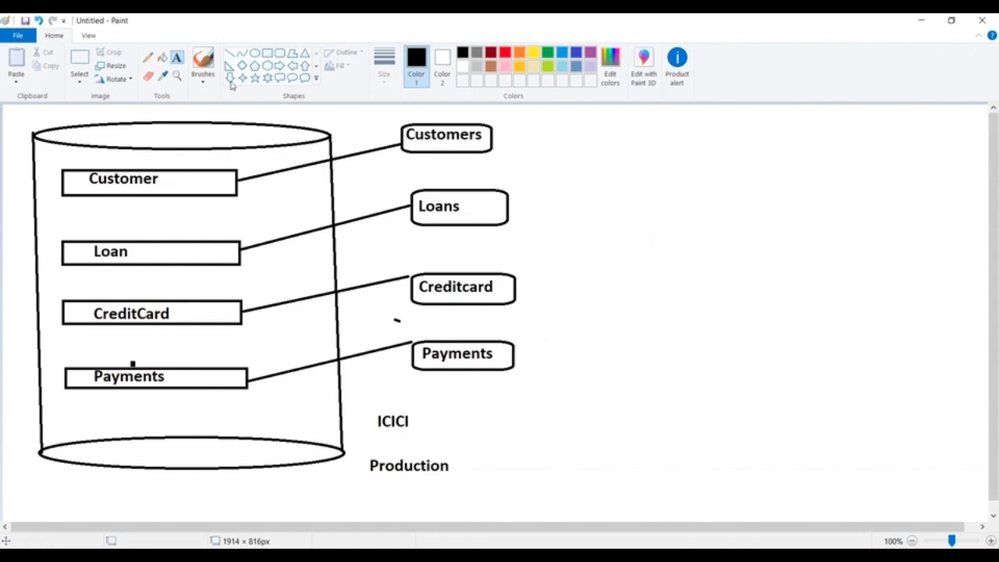
Step: Draw a rectangular frame of about 1803 × 758 px around the whole diagram
left_click(266, 53)
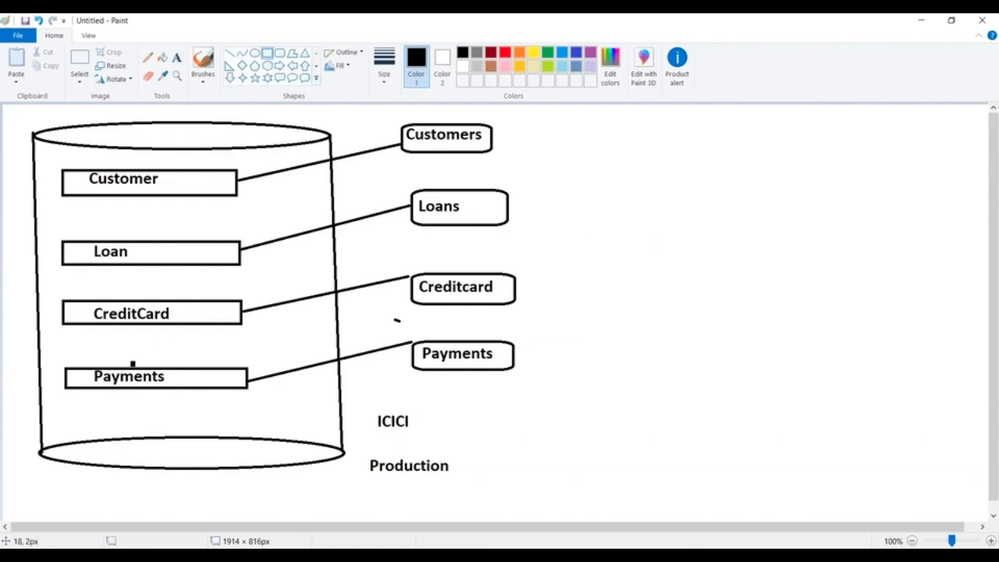
left_click_drag(11, 108, 950, 502)
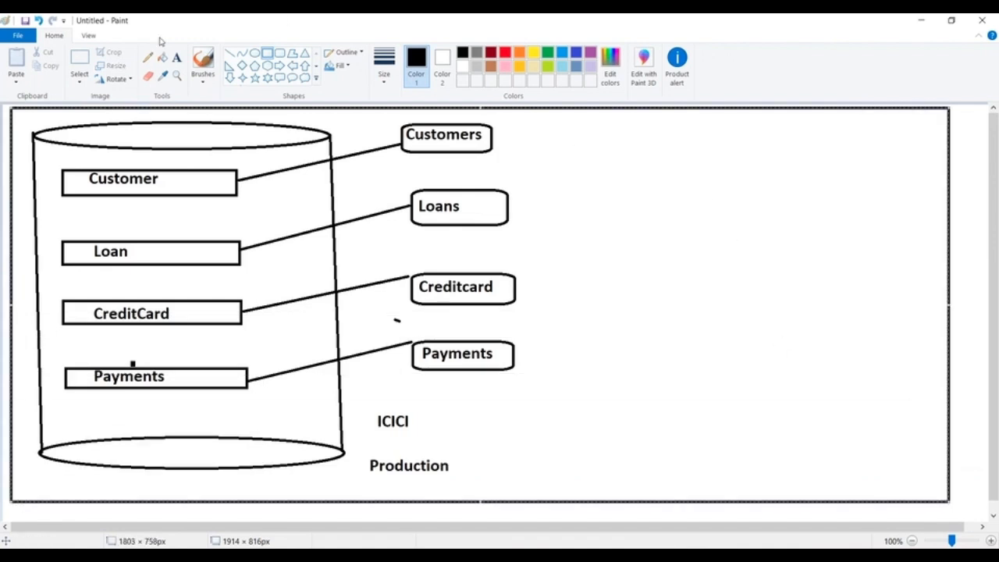
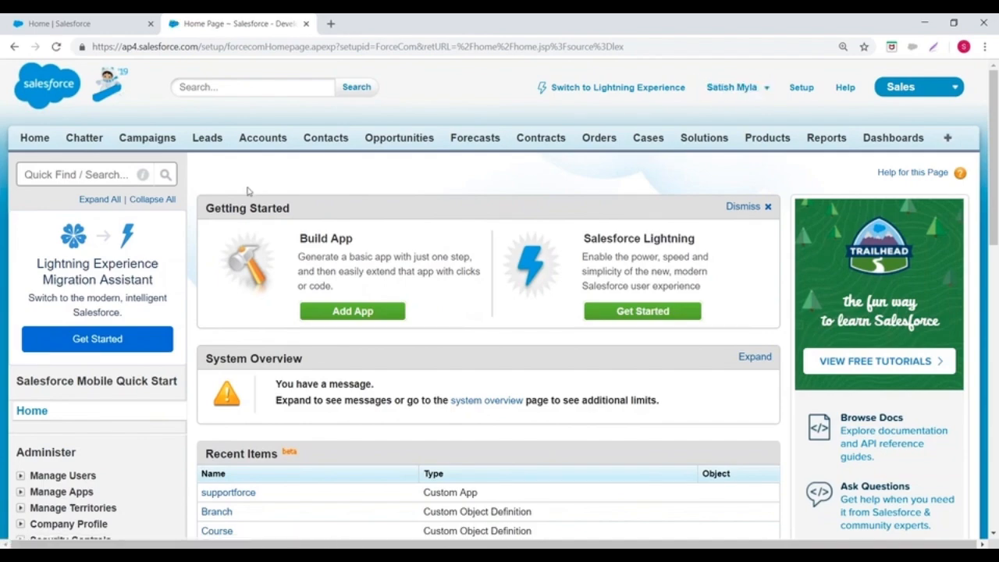
Step: Open the Custom Tabs page from the Create section of the Build area in Setup
scroll(361, 271, "down", 4)
scroll(360, 271, "up", 4)
scroll(24, 263, "down", 6)
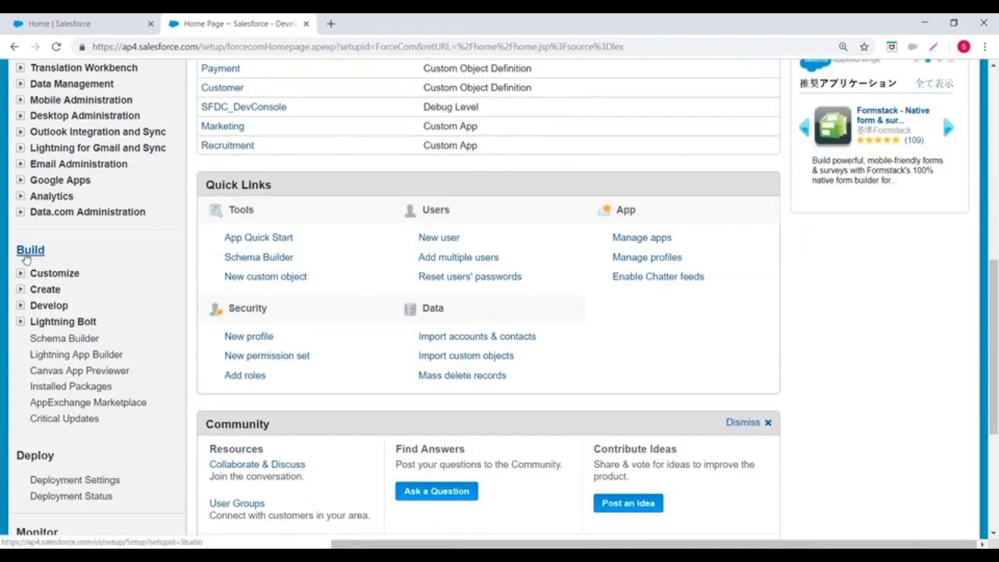
left_click(19, 290)
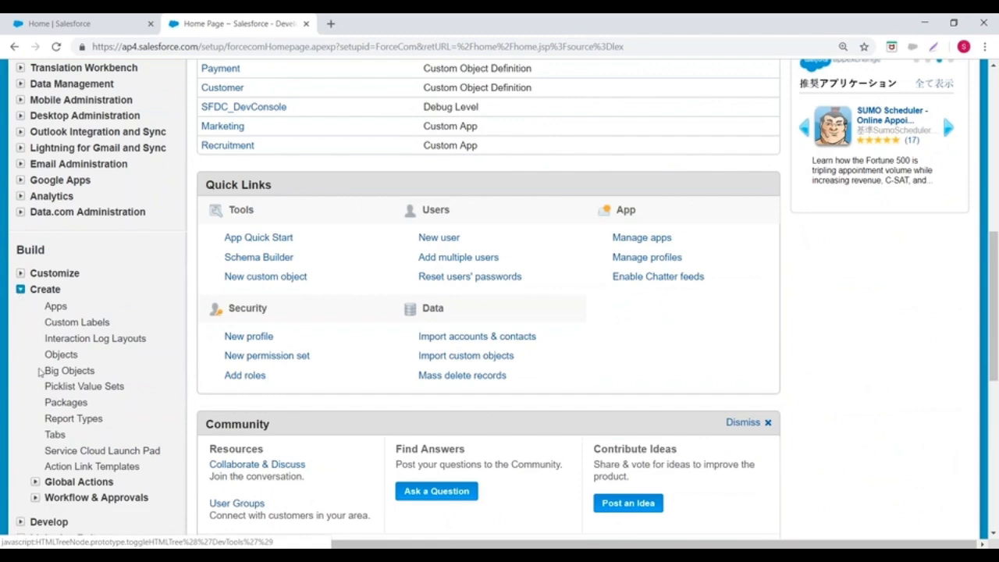
left_click(54, 436)
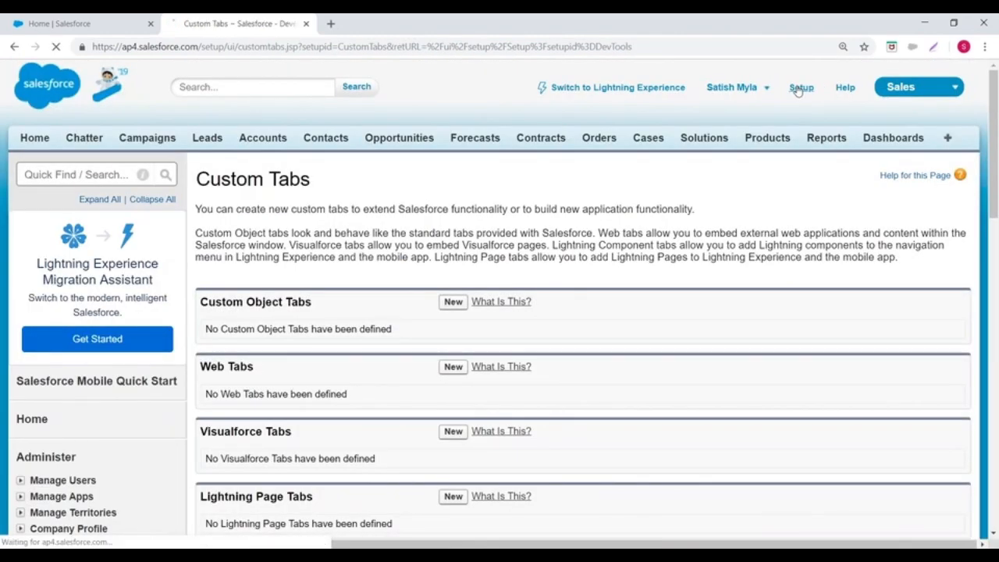
Step: Return to the Setup home page and navigate back to the Tabs page under Create
left_click(799, 88)
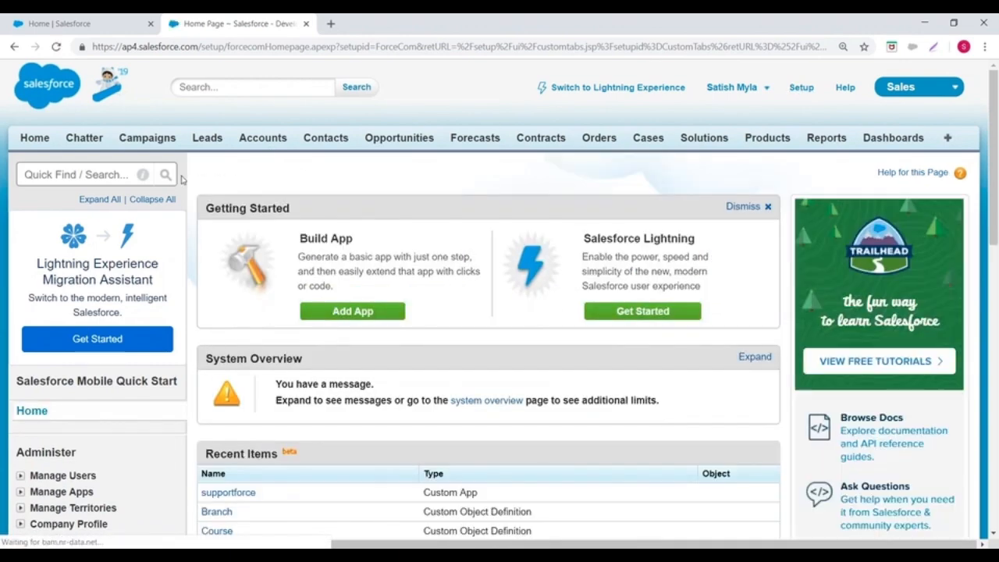
scroll(134, 213, "down", 4)
scroll(131, 217, "down", 4)
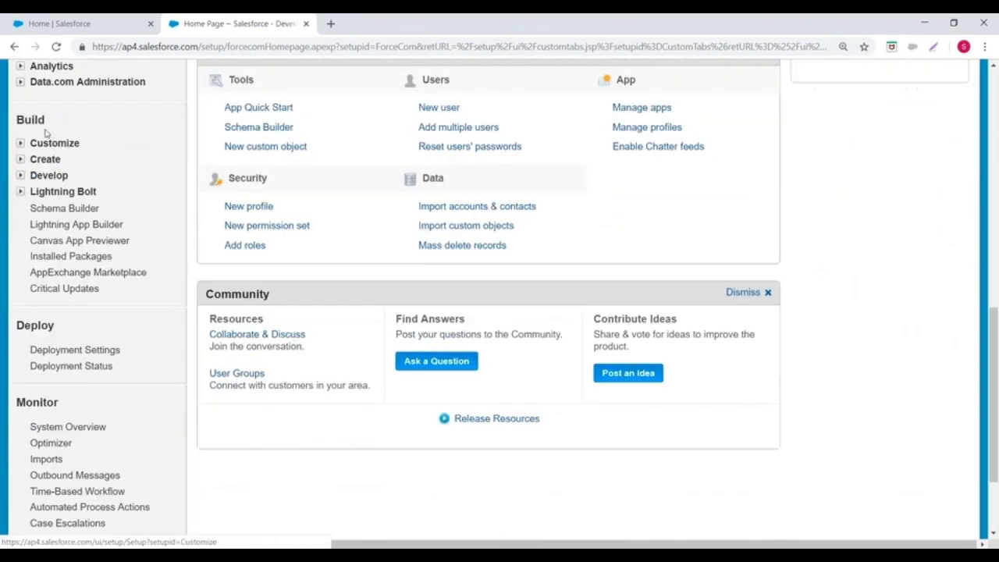
left_click(20, 158)
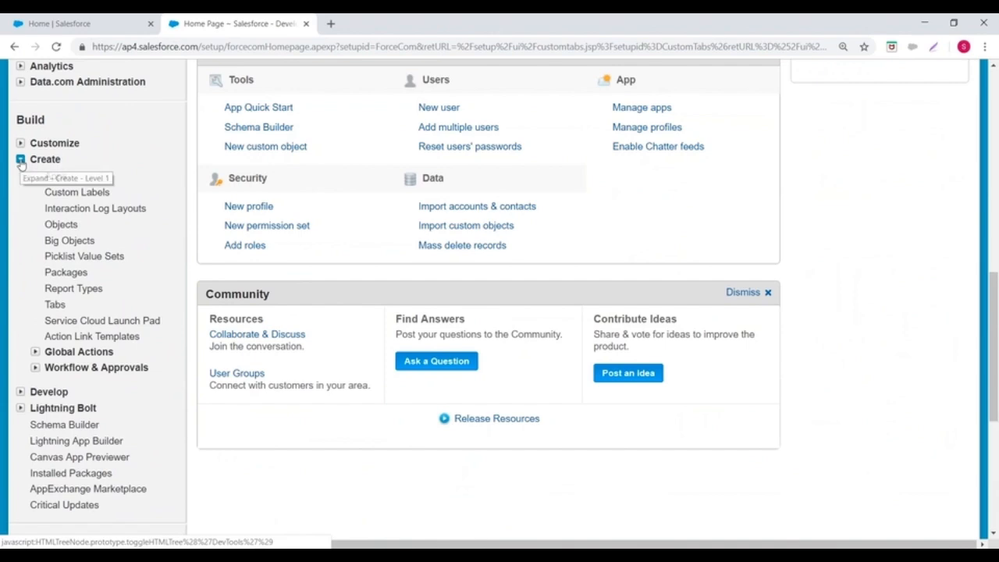
left_click(55, 305)
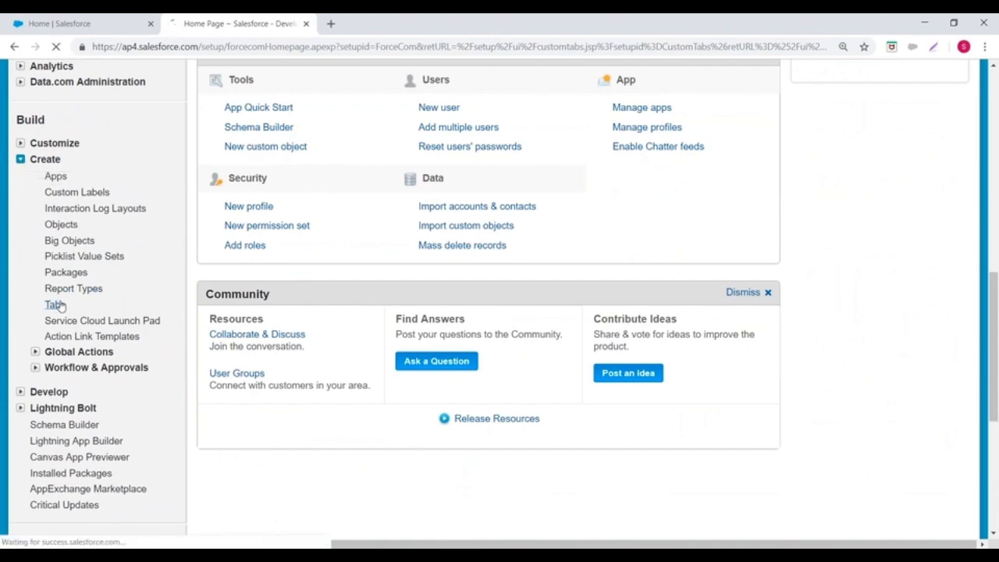
Step: Examine the Custom Object, Web, Visualforce and Lightning Page tab sections on the Custom Tabs page
scroll(314, 200, "down", 3)
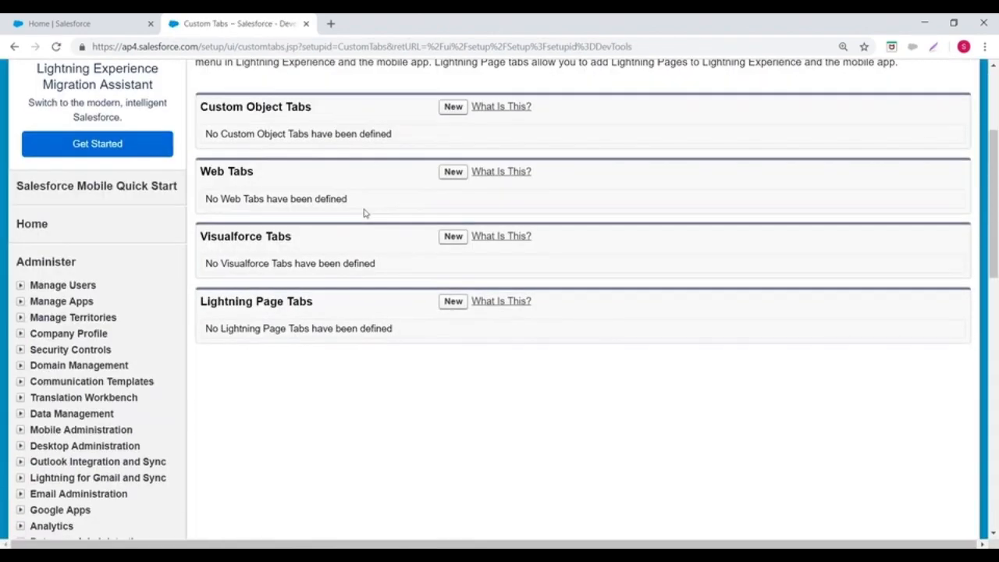
left_click_drag(248, 106, 309, 107)
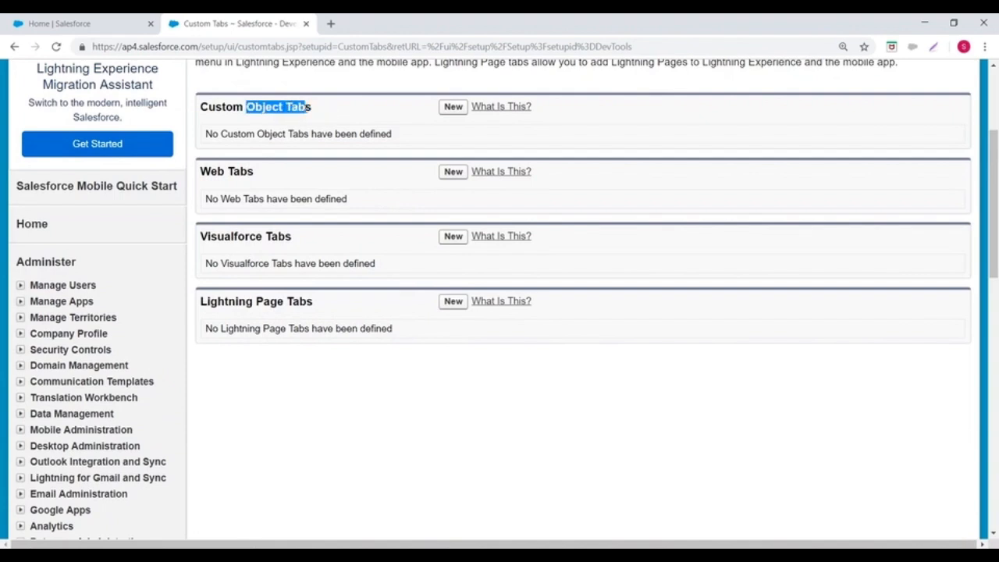
left_click_drag(201, 172, 287, 175)
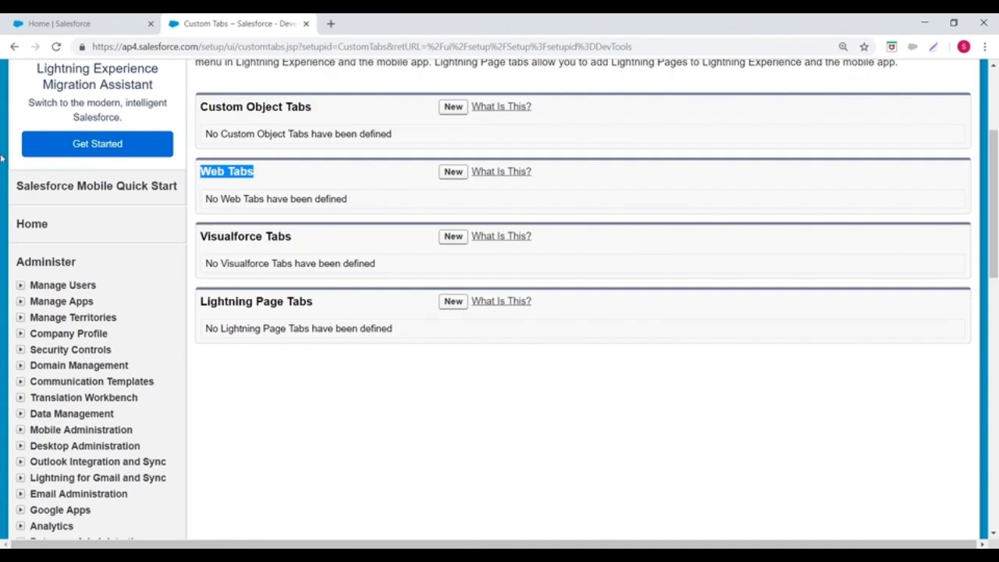
left_click_drag(202, 234, 318, 242)
left_click(344, 242)
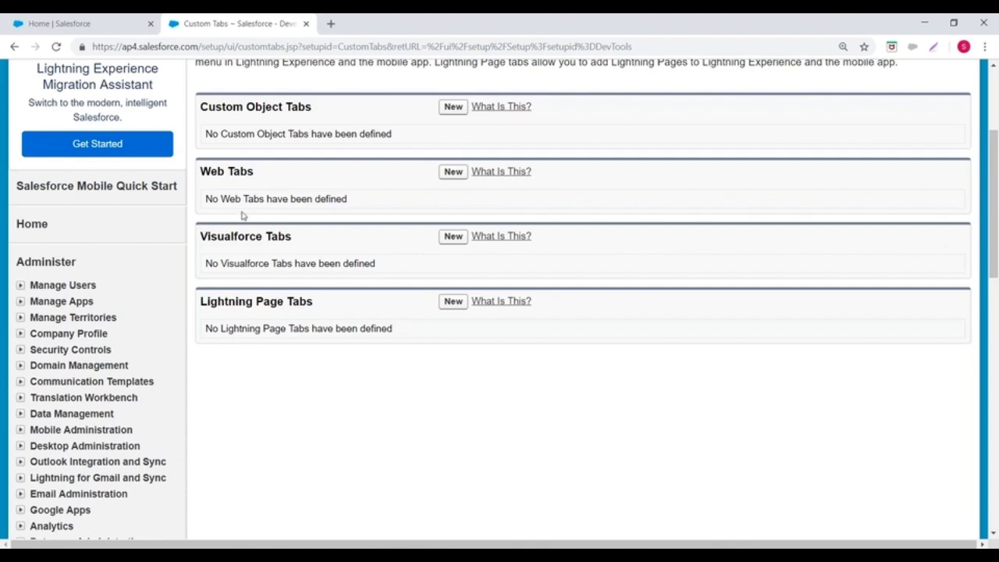
left_click_drag(201, 301, 319, 302)
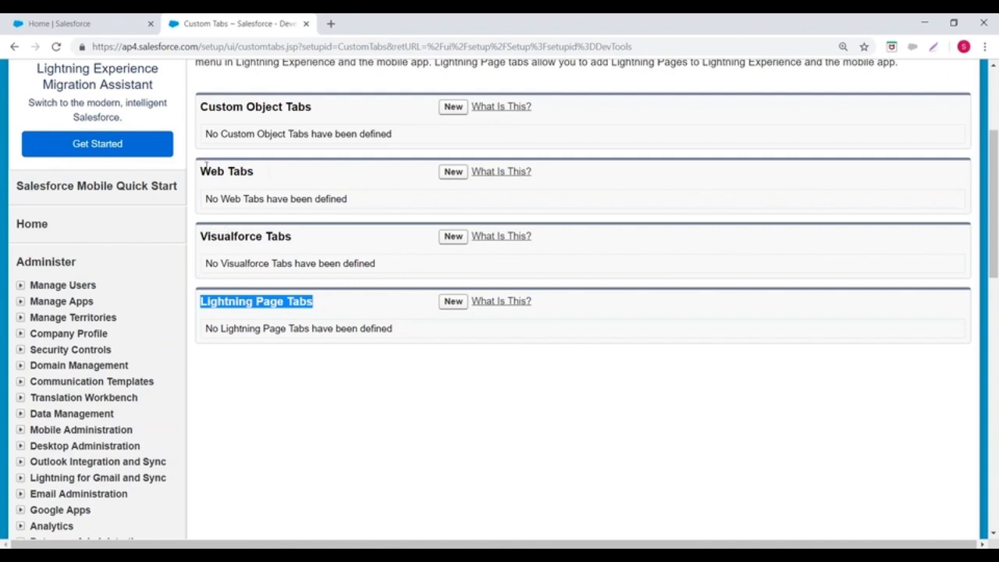
left_click_drag(201, 236, 292, 235)
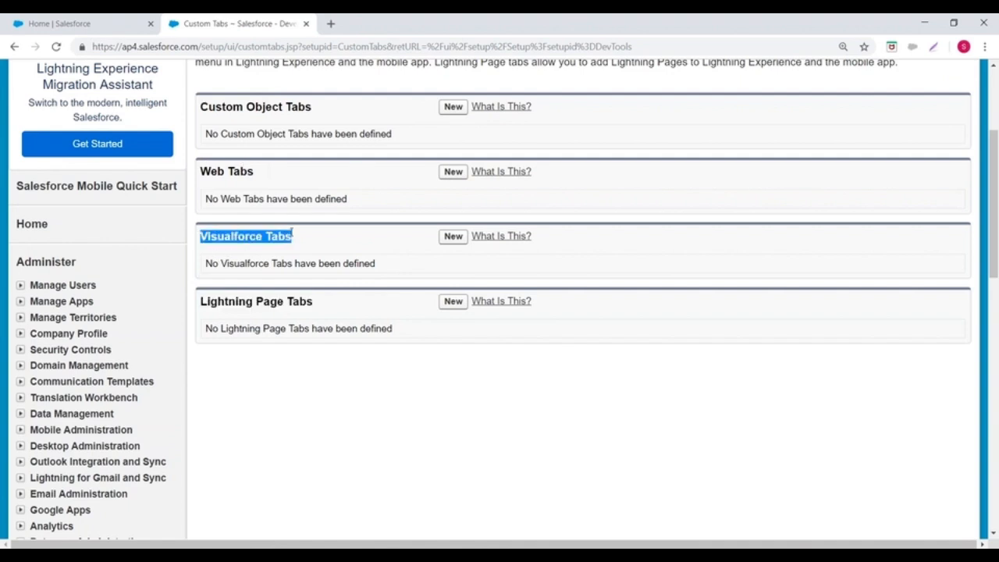
left_click_drag(201, 302, 297, 301)
scroll(297, 302, "up", 2)
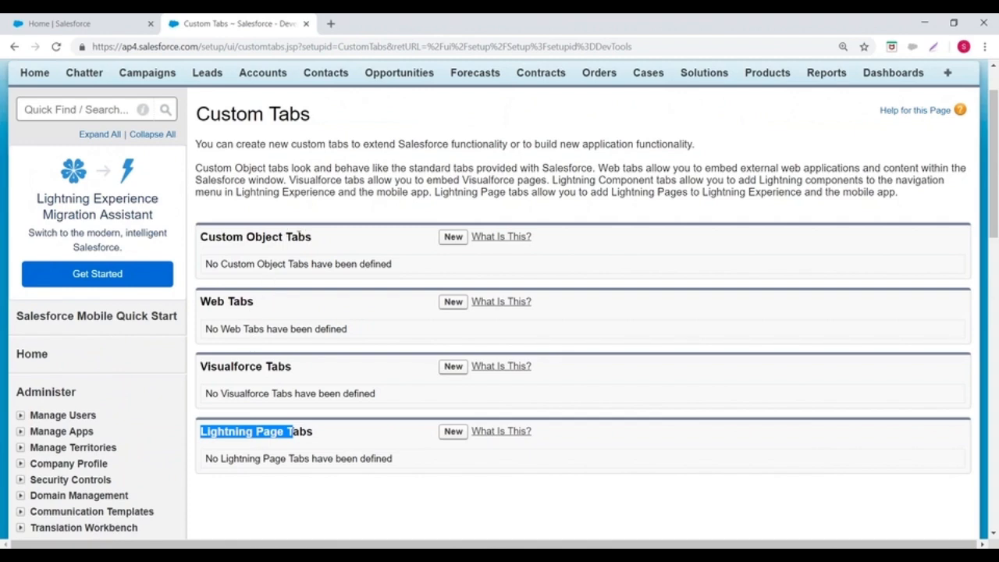
scroll(299, 235, "down", 1)
left_click_drag(211, 238, 269, 241)
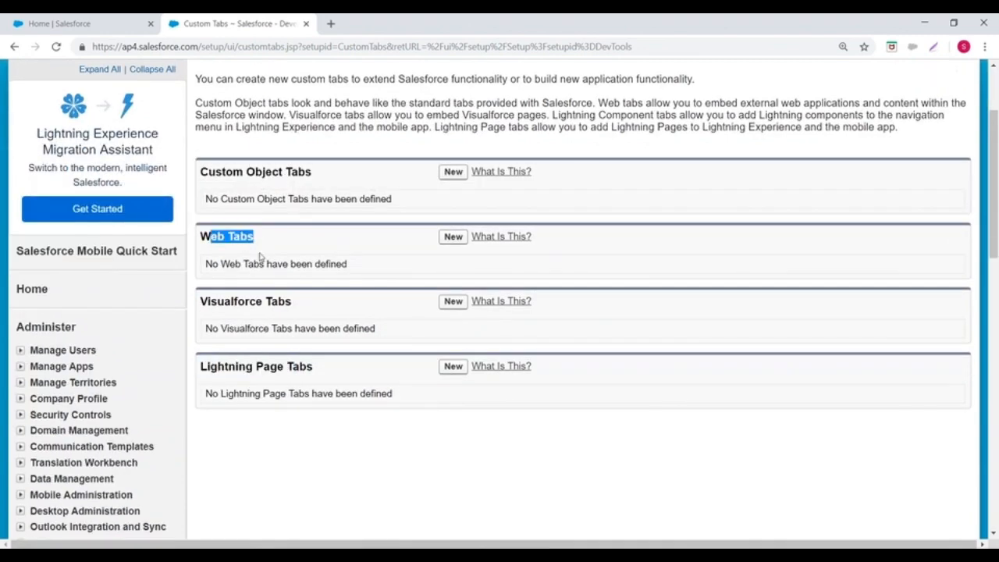
left_click_drag(208, 305, 289, 302)
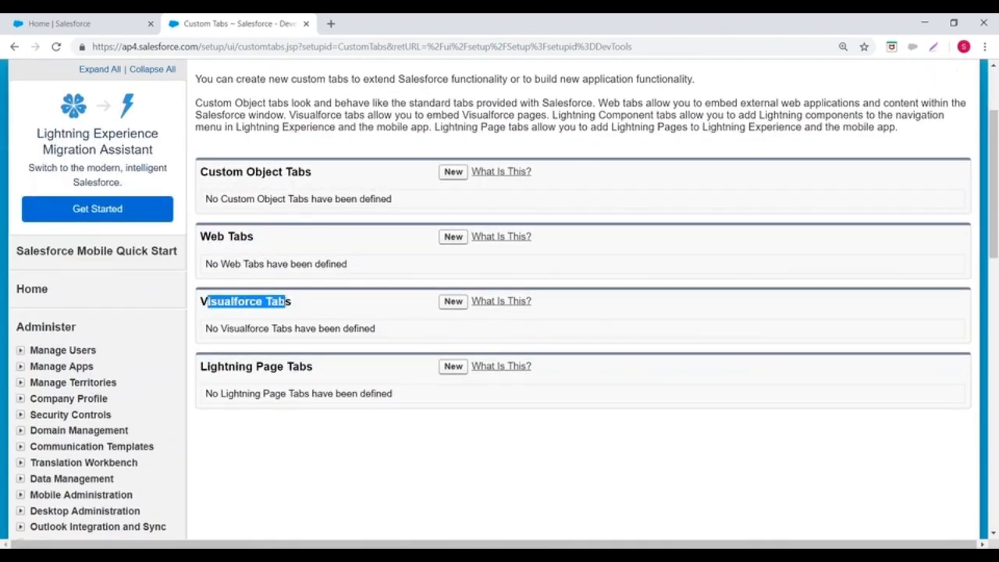
left_click(217, 365)
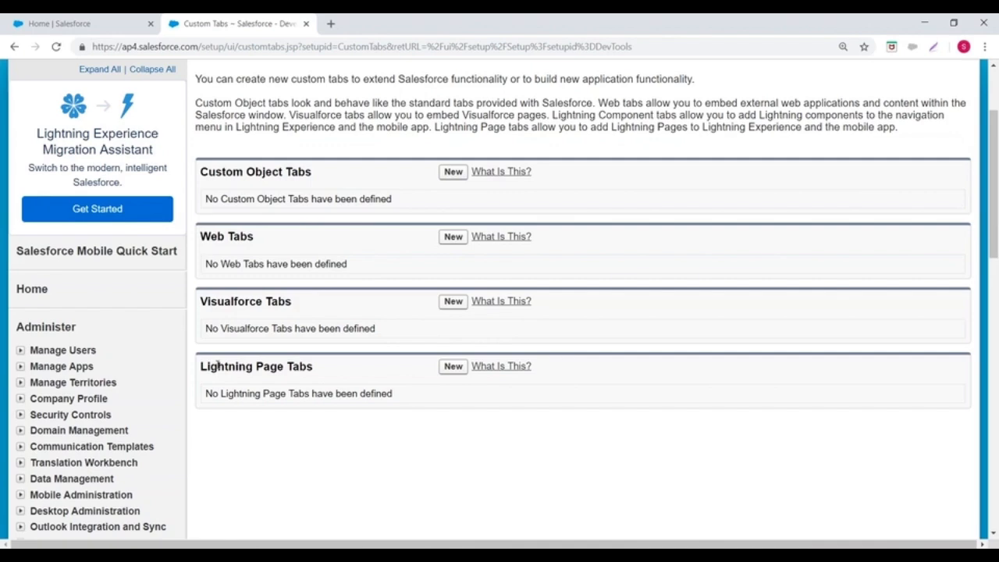
left_click_drag(199, 170, 336, 176)
scroll(768, 211, "up", 3)
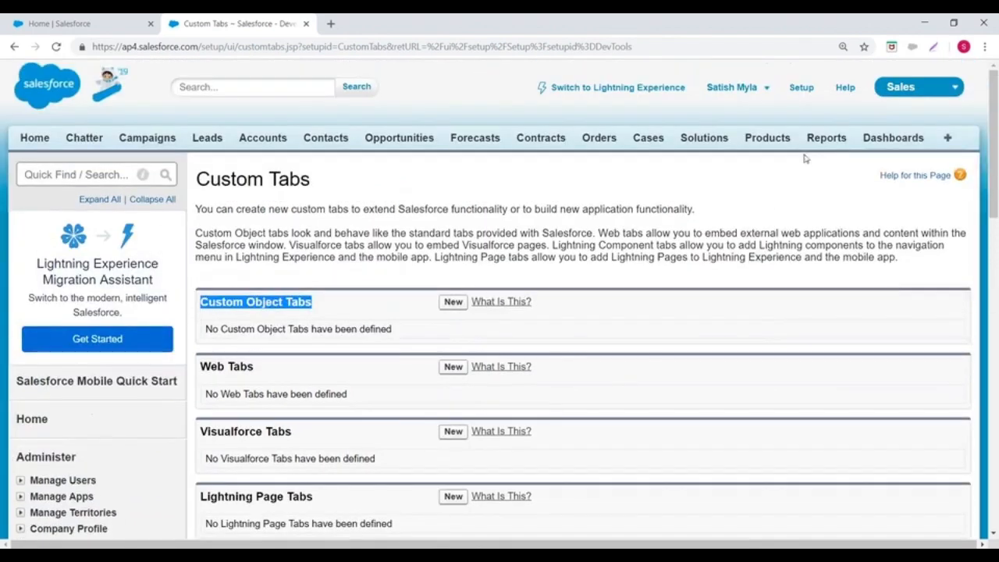
Step: Reopen the Custom Tabs page from the Setup home page and start a new custom object tab
left_click(799, 88)
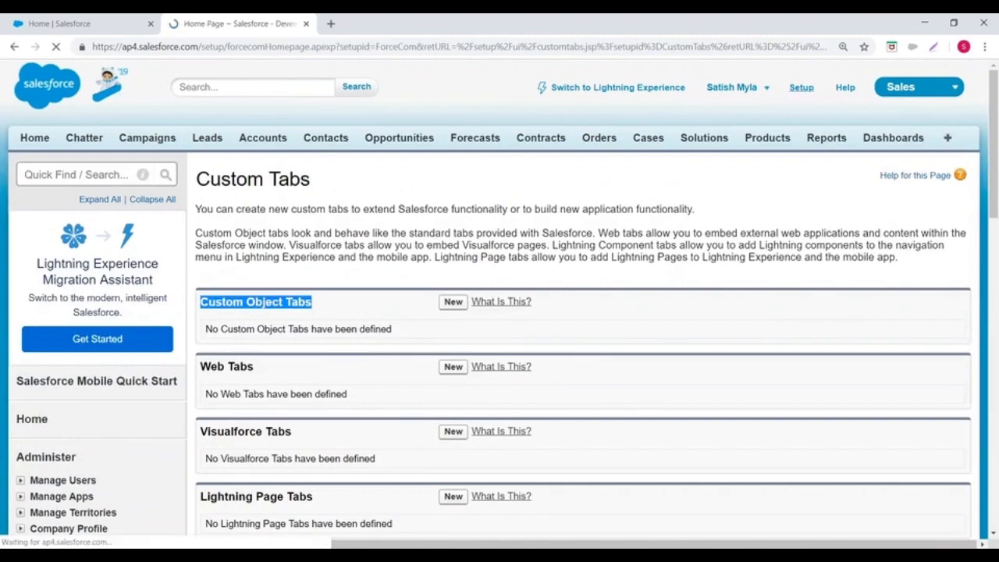
scroll(158, 281, "down", 5)
scroll(159, 281, "down", 3)
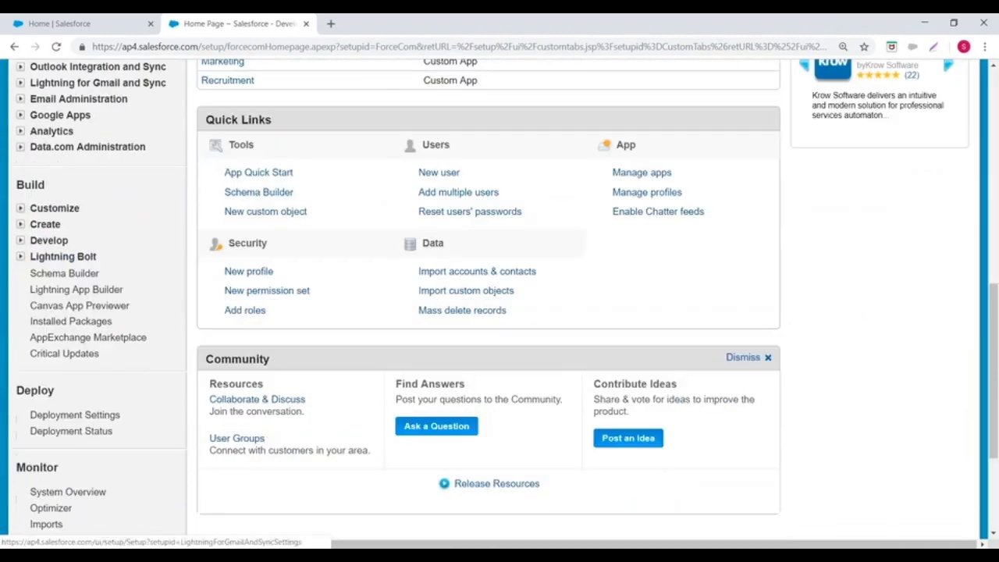
left_click(20, 224)
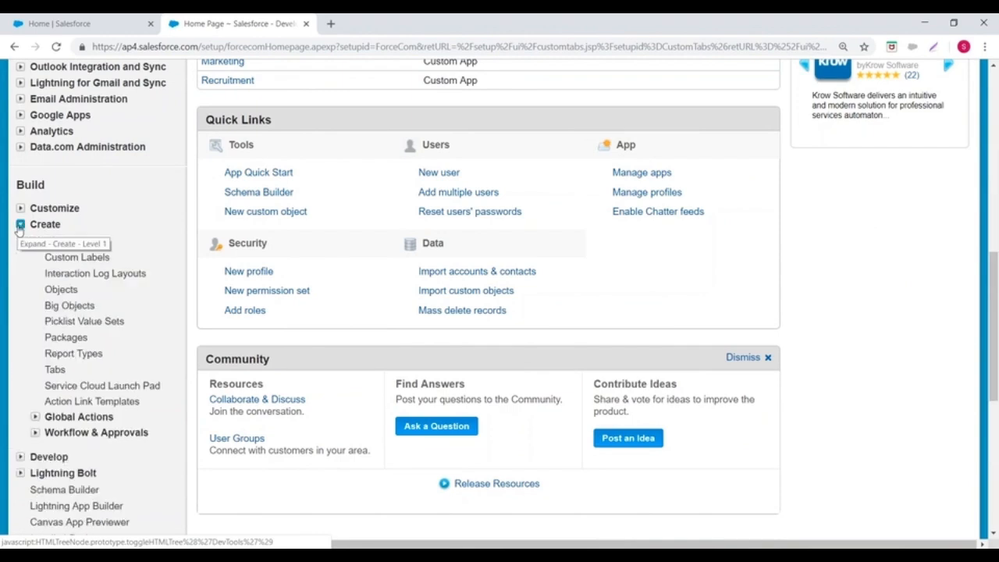
left_click(55, 369)
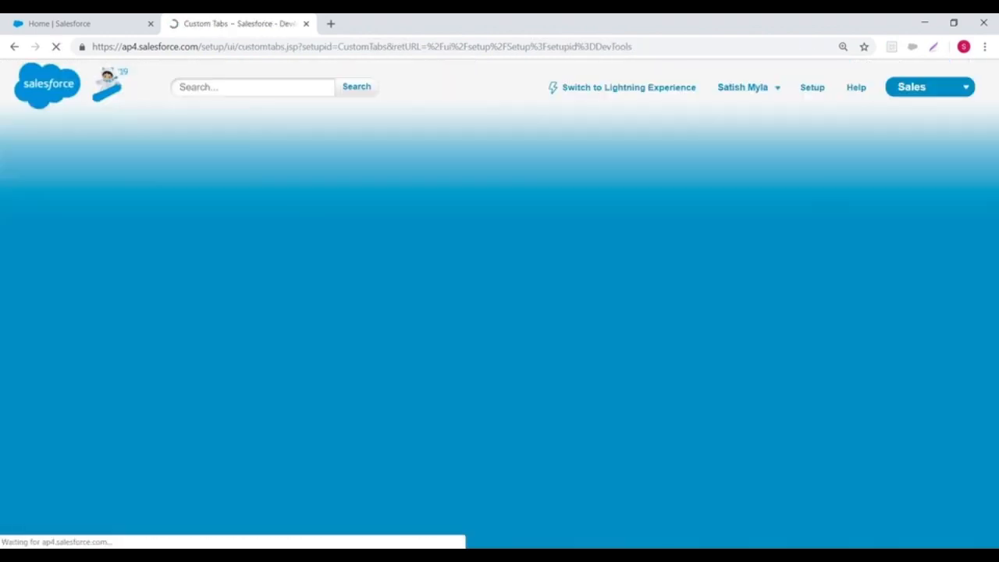
left_click(453, 301)
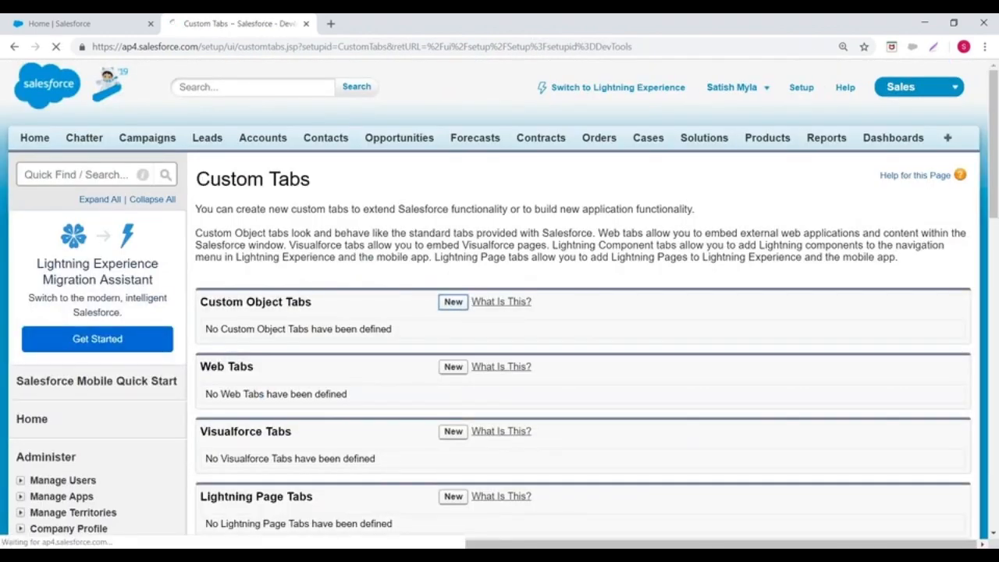
Step: Select the Customer object and the Caduceus tab style for the new custom object tab
scroll(499, 313, "down", 2)
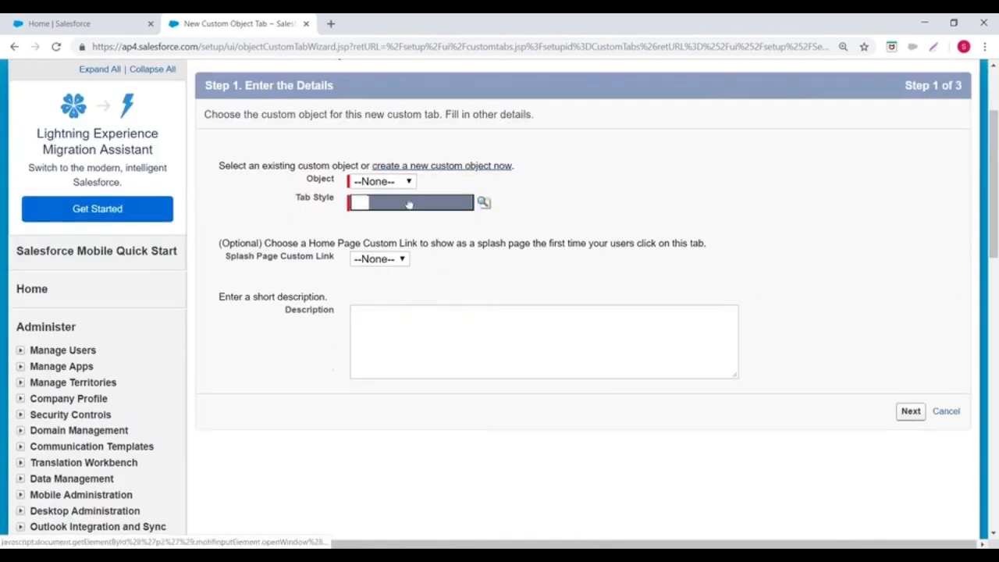
left_click(396, 182)
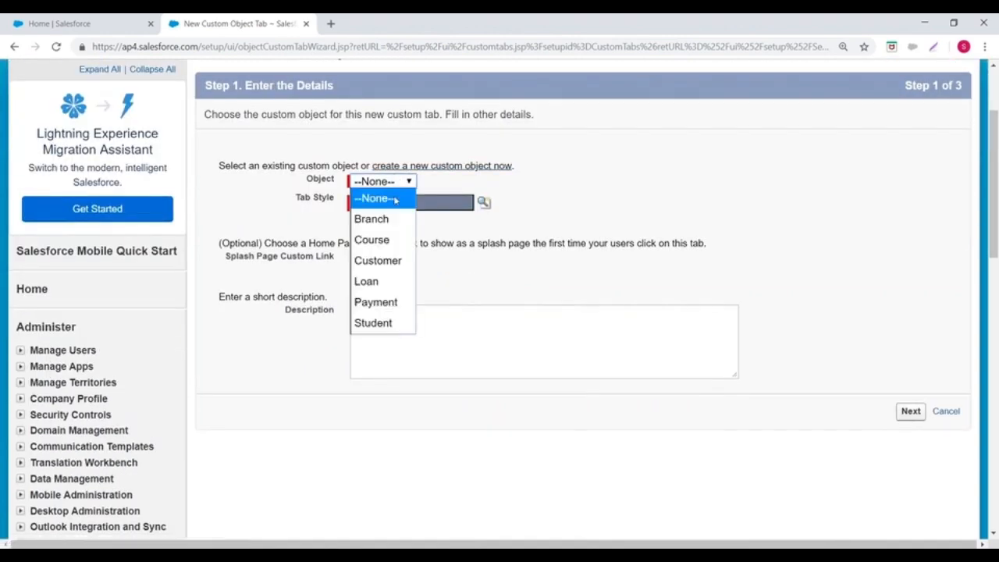
left_click(390, 263)
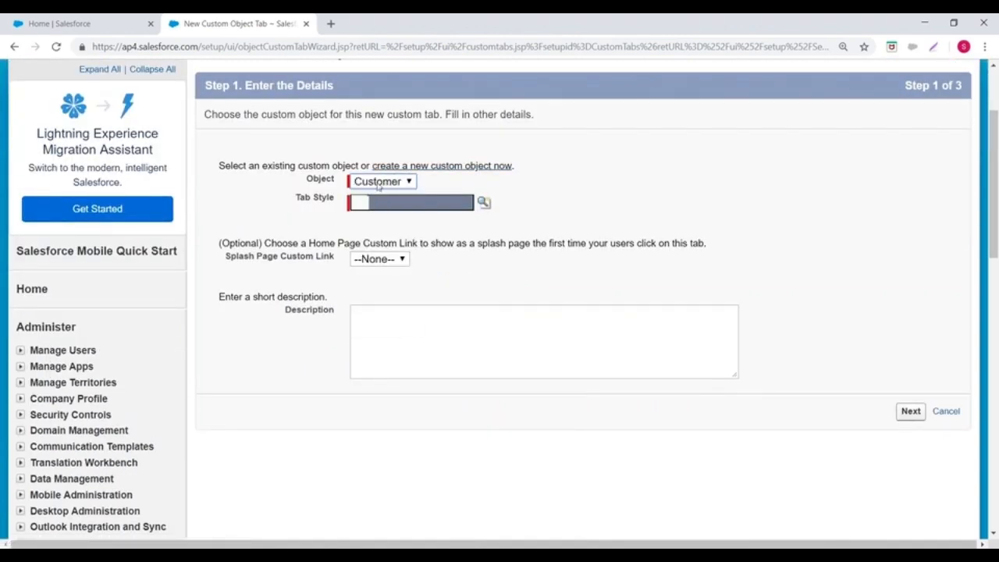
left_click(484, 203)
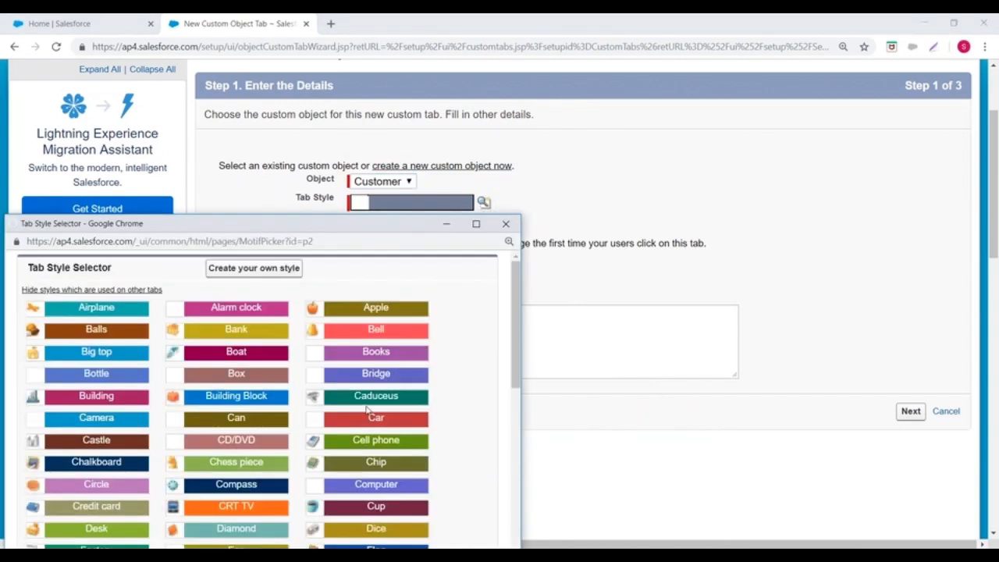
left_click(368, 398)
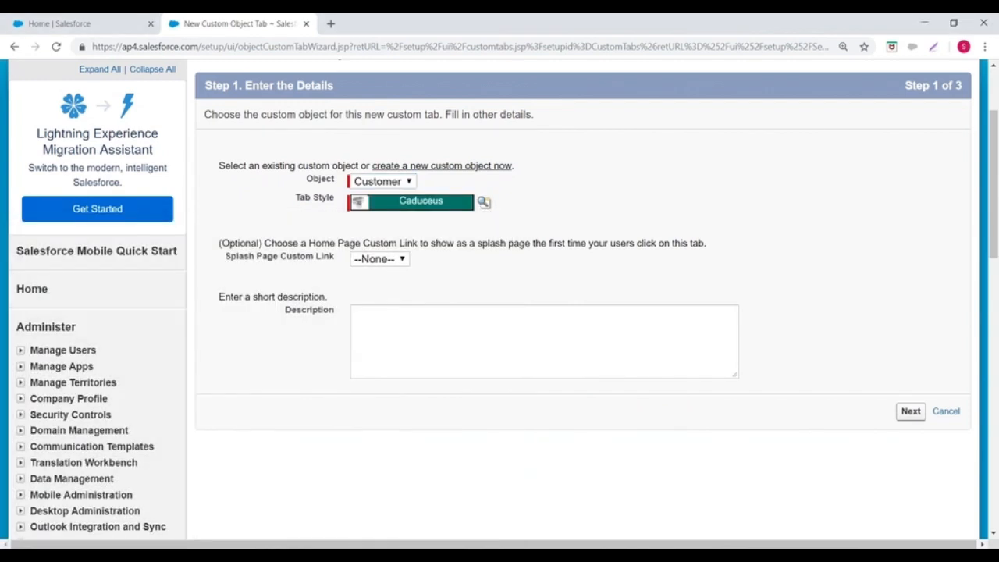
scroll(372, 401, "down", 1)
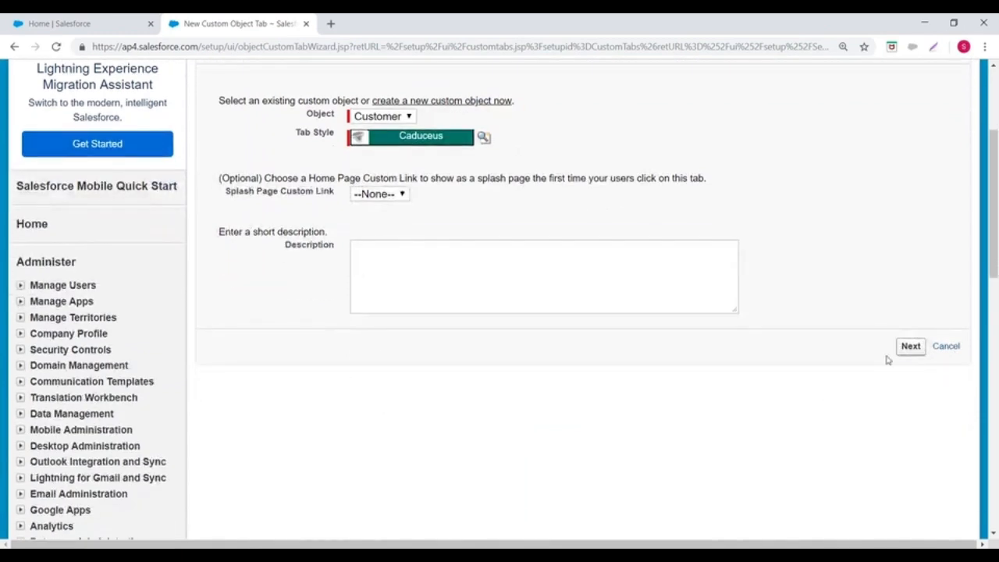
Step: Continue to the Add to Profiles step and open the visibility choices that apply to all profiles
left_click(907, 348)
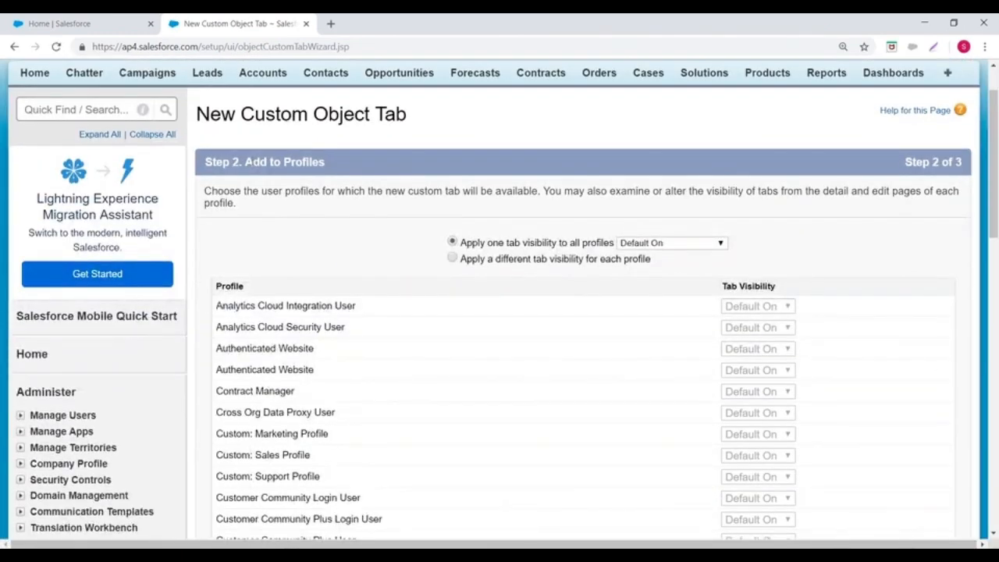
scroll(328, 167, "down", 1)
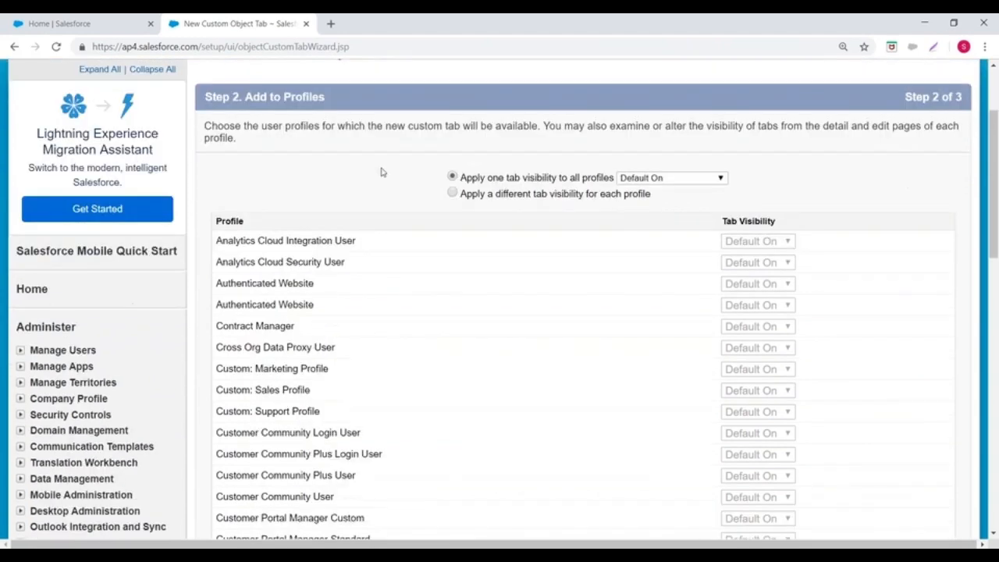
left_click(627, 179)
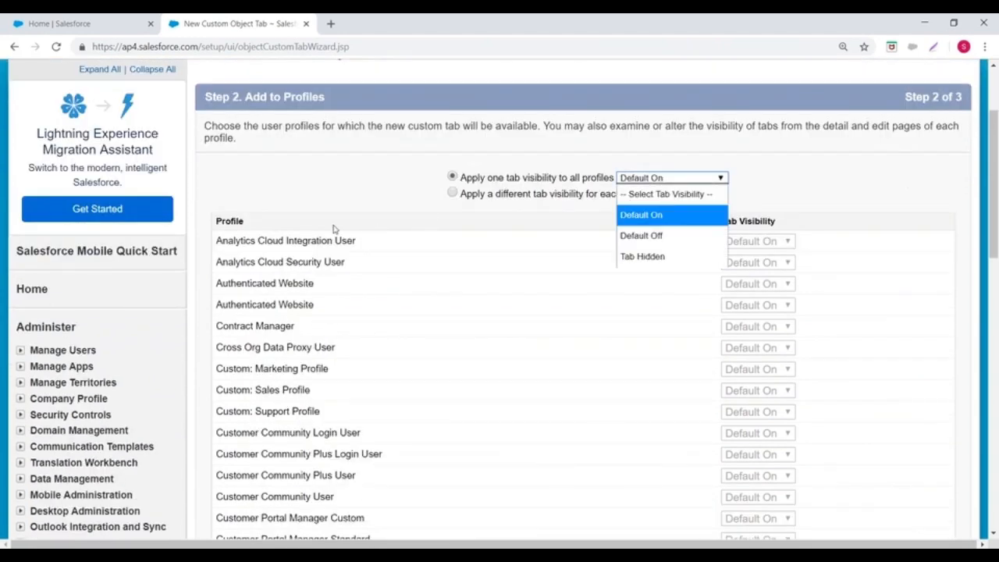
Step: Switch the Lightning Experience home page in the other browser tab to Salesforce Classic
left_click(53, 17)
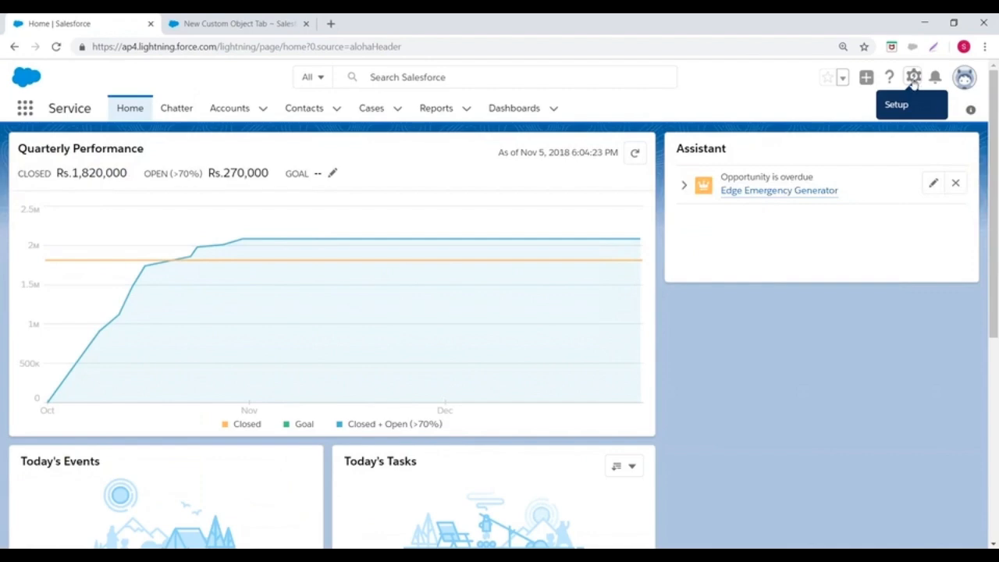
left_click(964, 80)
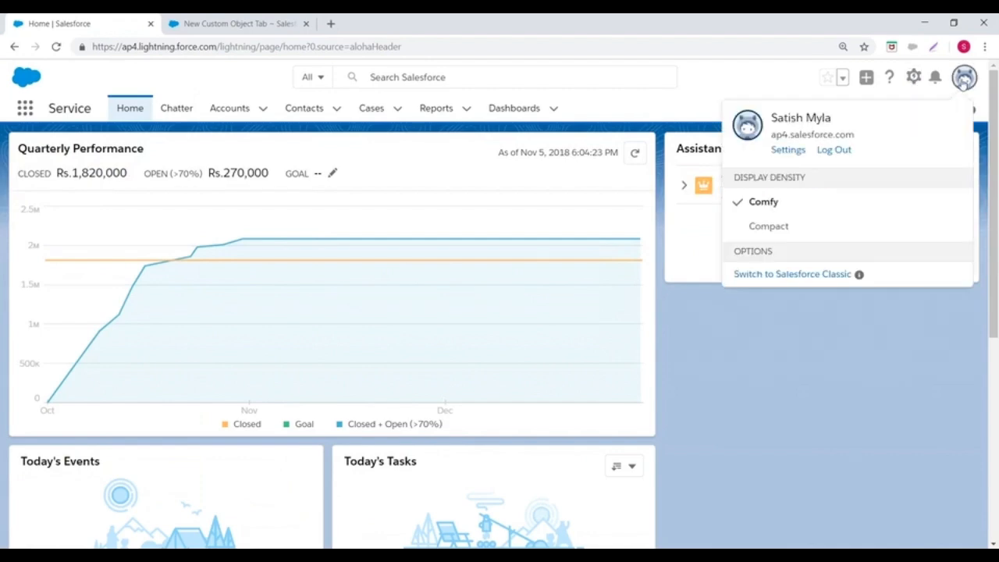
left_click(784, 282)
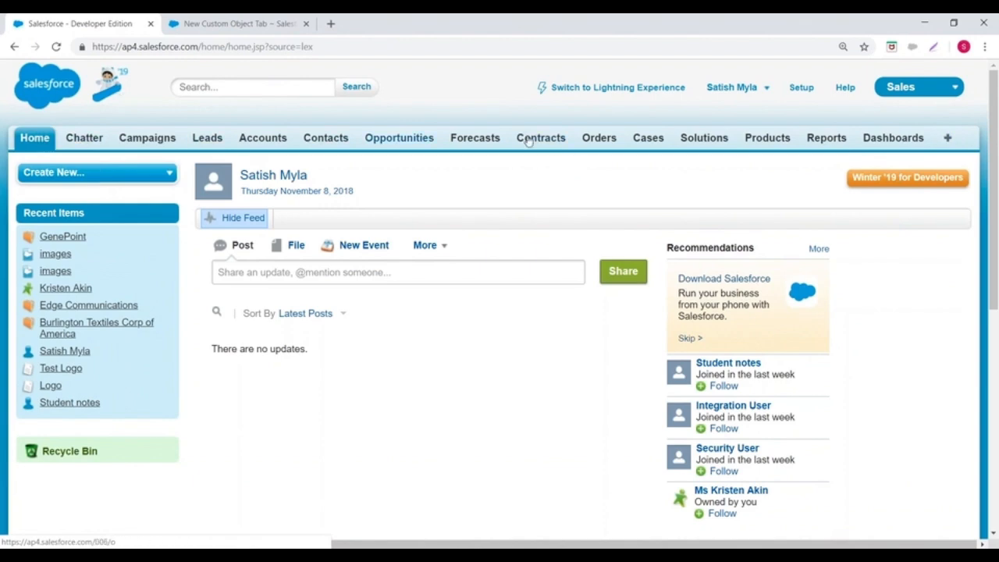
Step: Return to the new custom object tab wizard and set the tab visibility for all profiles to Default Off
left_click(252, 17)
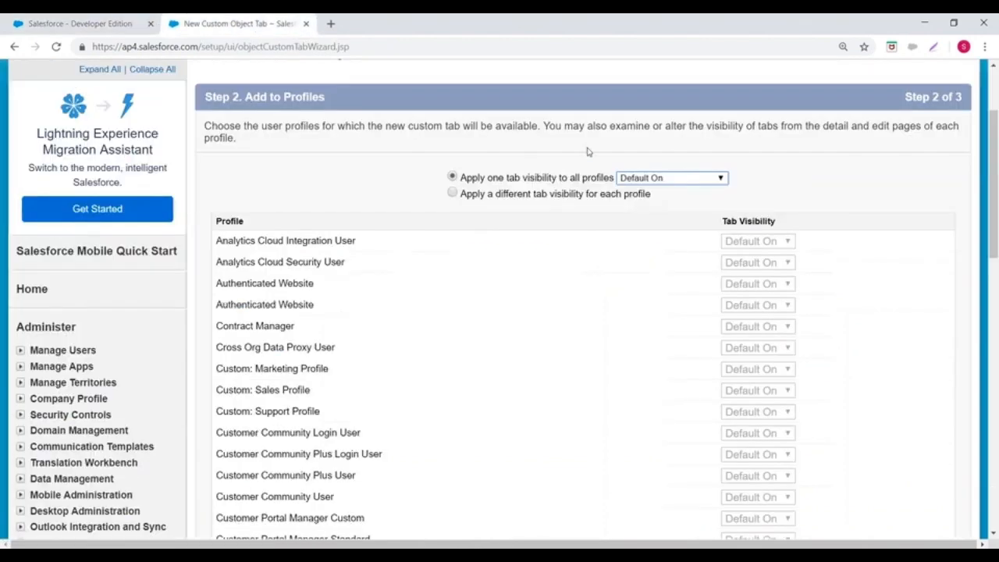
left_click(684, 178)
left_click(658, 236)
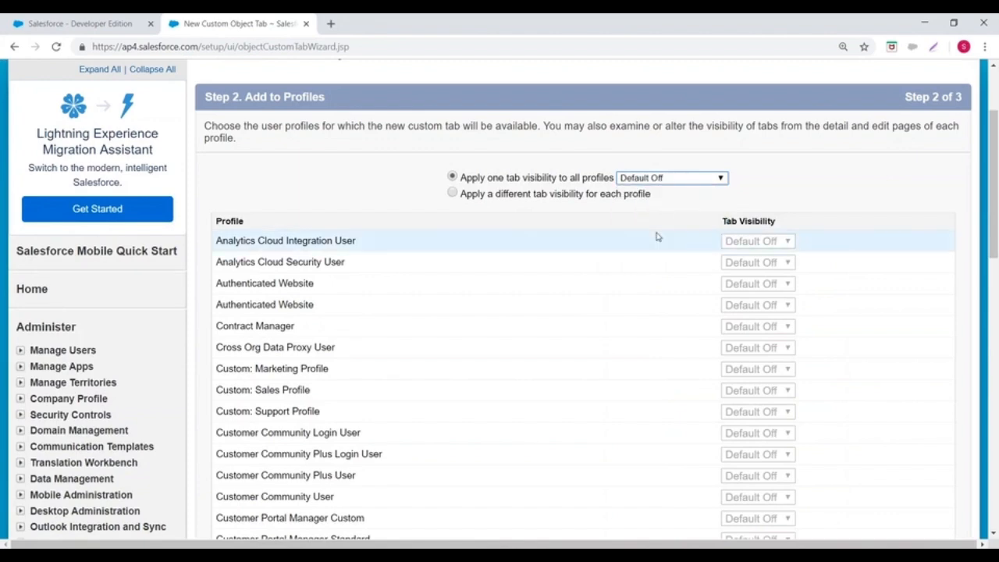
Step: Open the list of all tabs in the other Salesforce browser tab and look through the available tabs
left_click(84, 28)
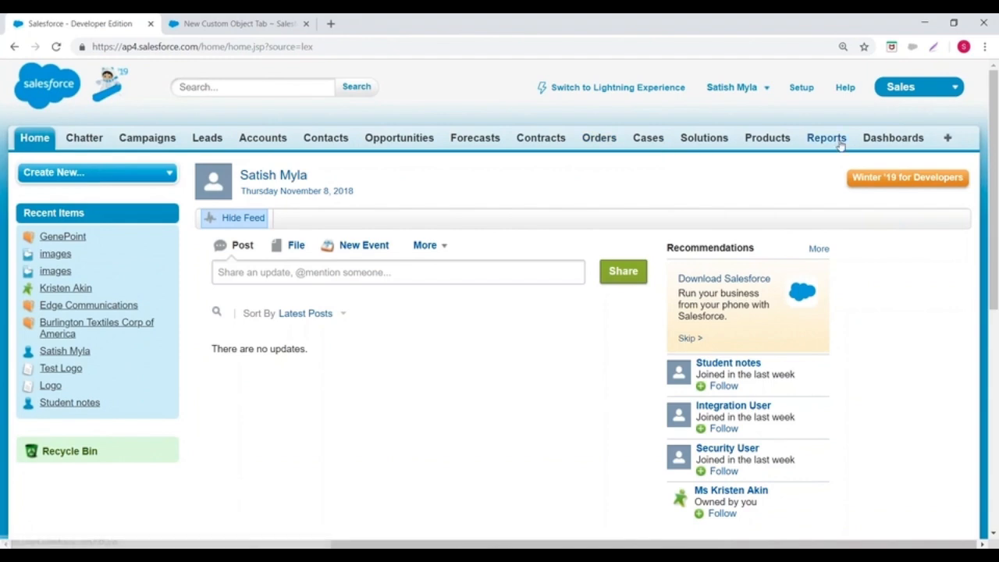
left_click(948, 140)
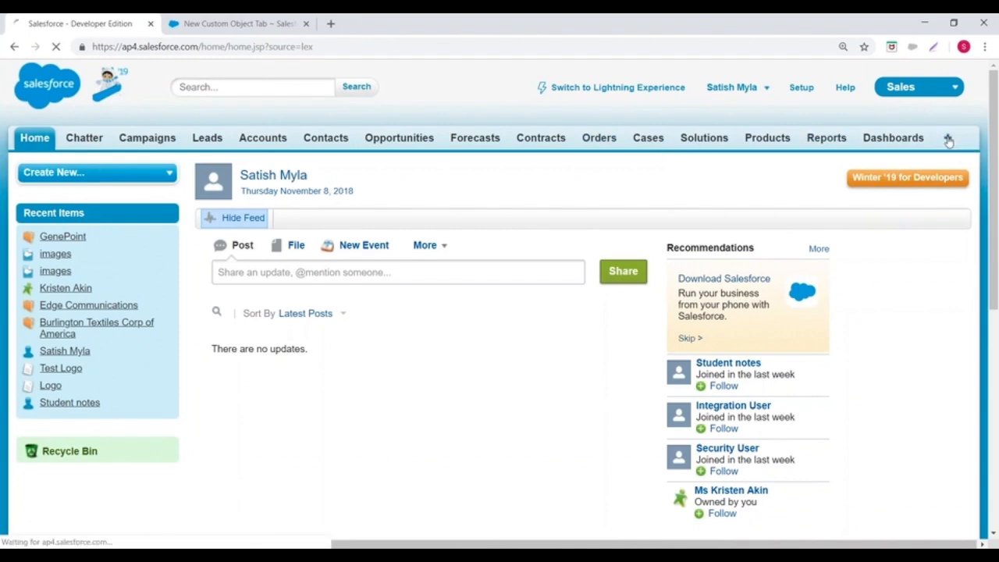
scroll(554, 267, "down", 1)
scroll(555, 267, "down", 2)
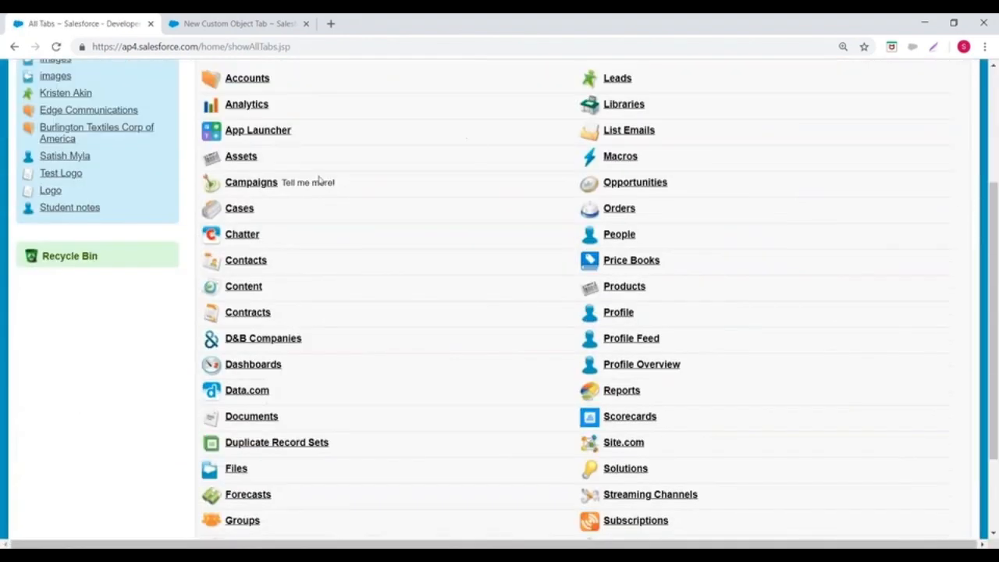
scroll(347, 268, "up", 3)
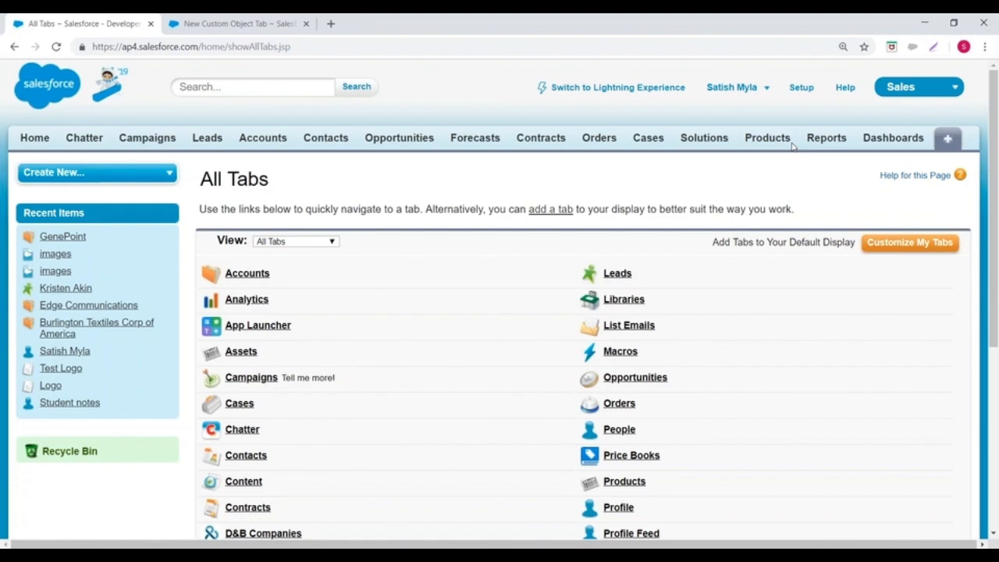
Step: Back in the tab wizard, apply Default On visibility to all profiles and continue to the Add to Custom Apps step
left_click(239, 24)
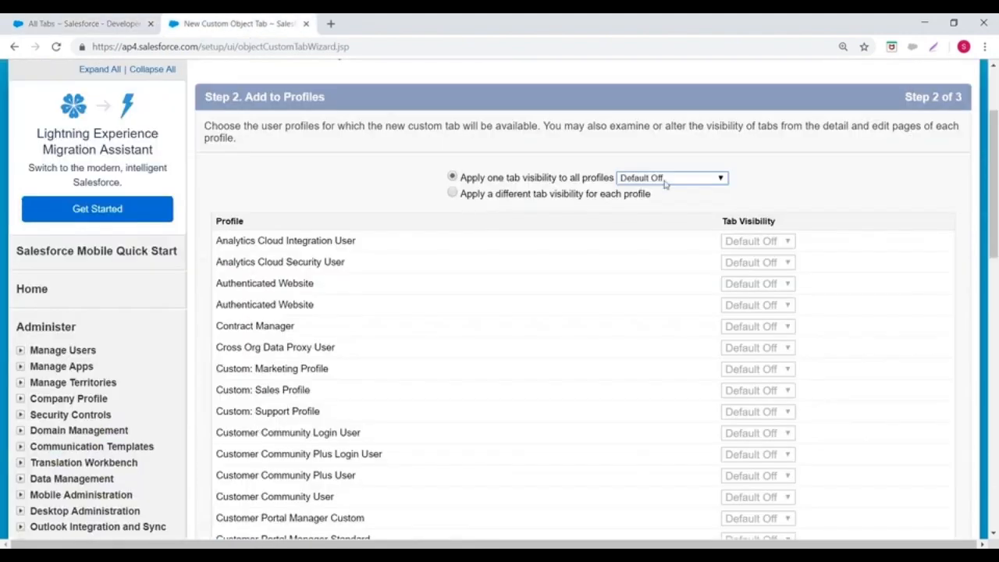
left_click(665, 180)
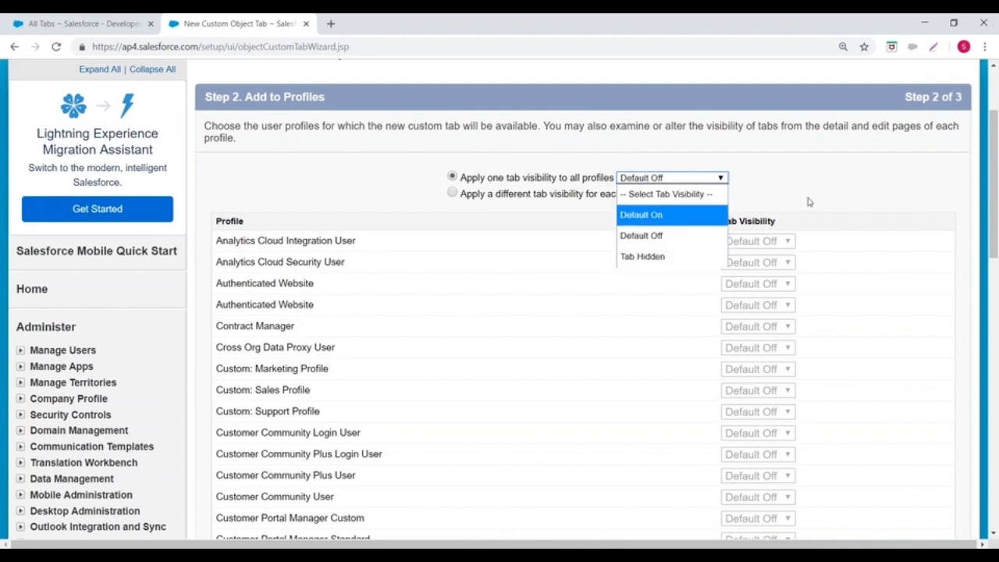
left_click(684, 178)
scroll(683, 178, "down", 1)
left_click(682, 114)
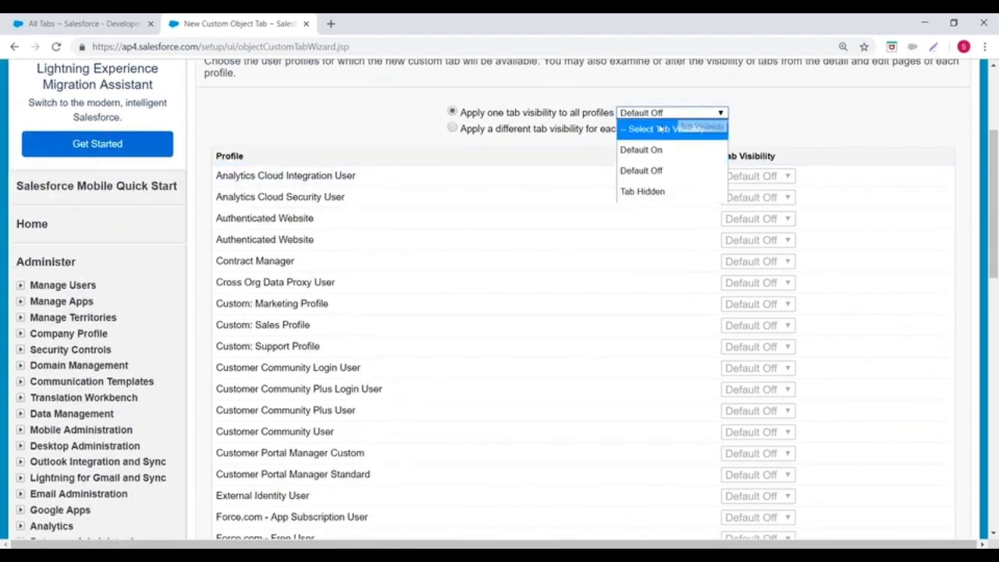
left_click(640, 149)
scroll(643, 256, "down", 3)
scroll(642, 256, "down", 4)
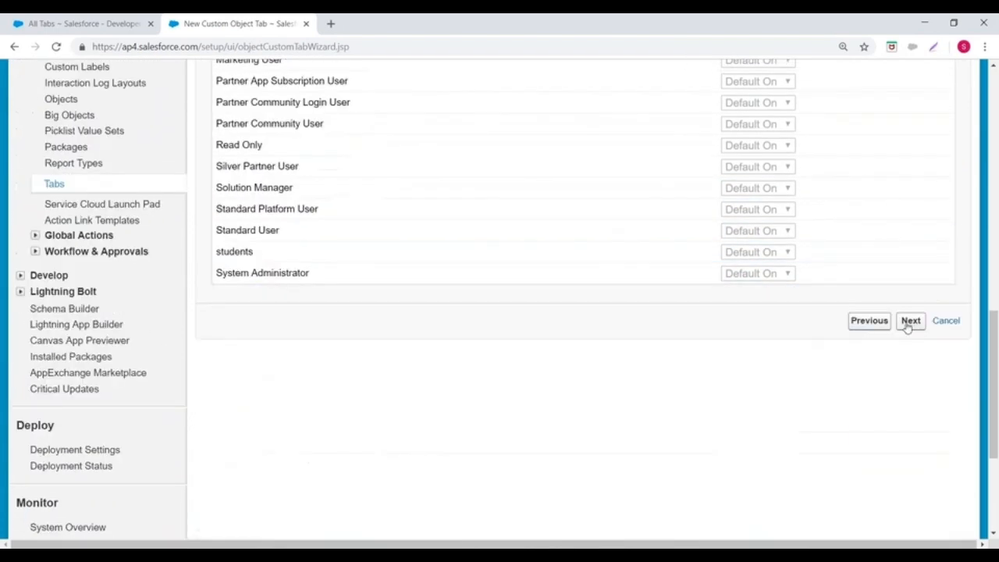
left_click(911, 321)
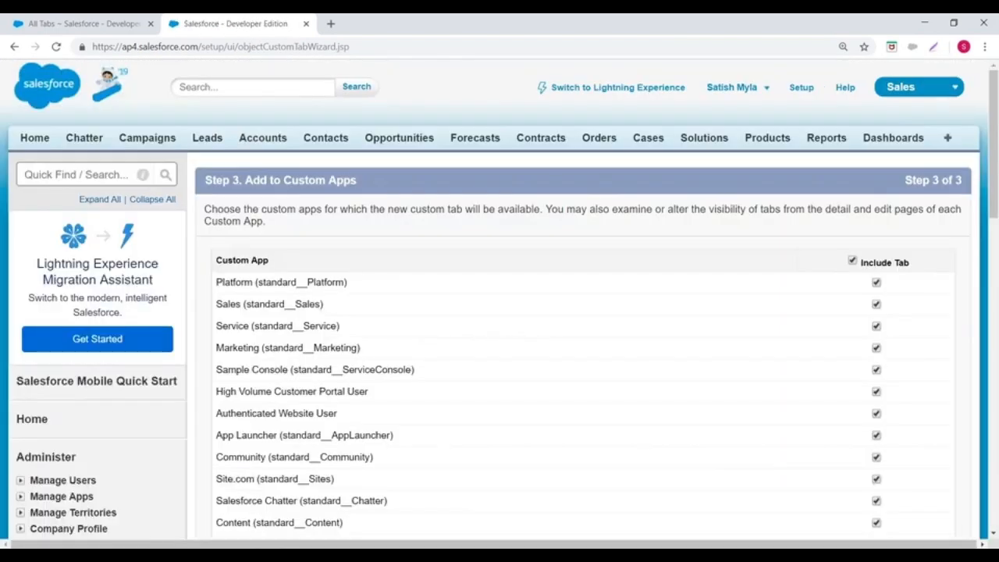
Step: Include the Customer tab only in the Loan Management custom app and save the tab
scroll(576, 270, "down", 2)
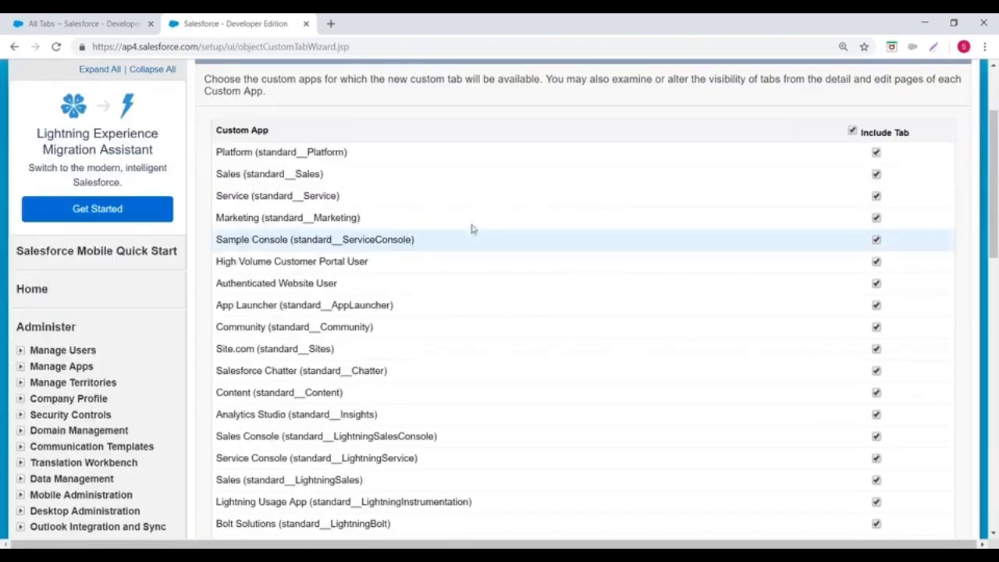
left_click(852, 132)
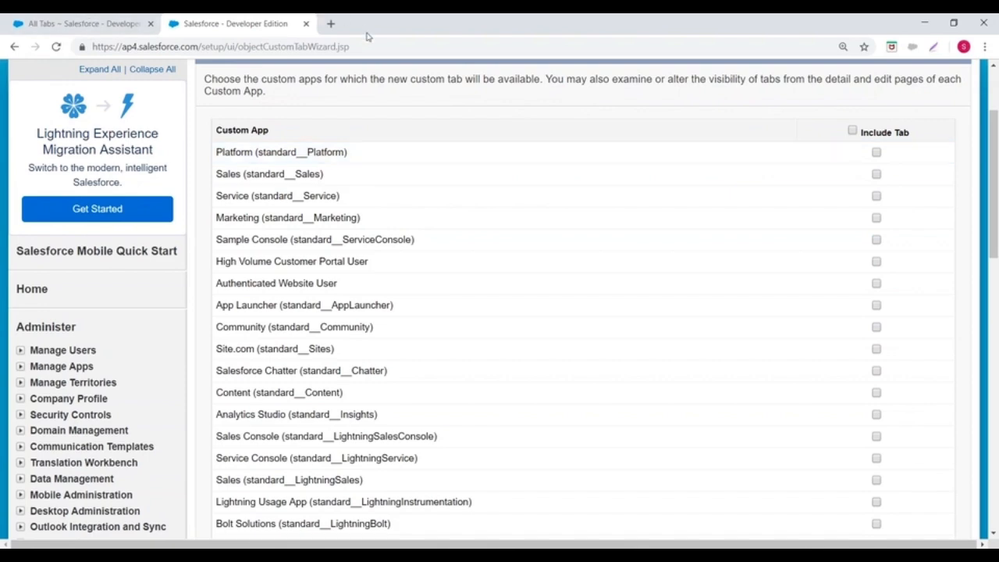
scroll(445, 183, "down", 3)
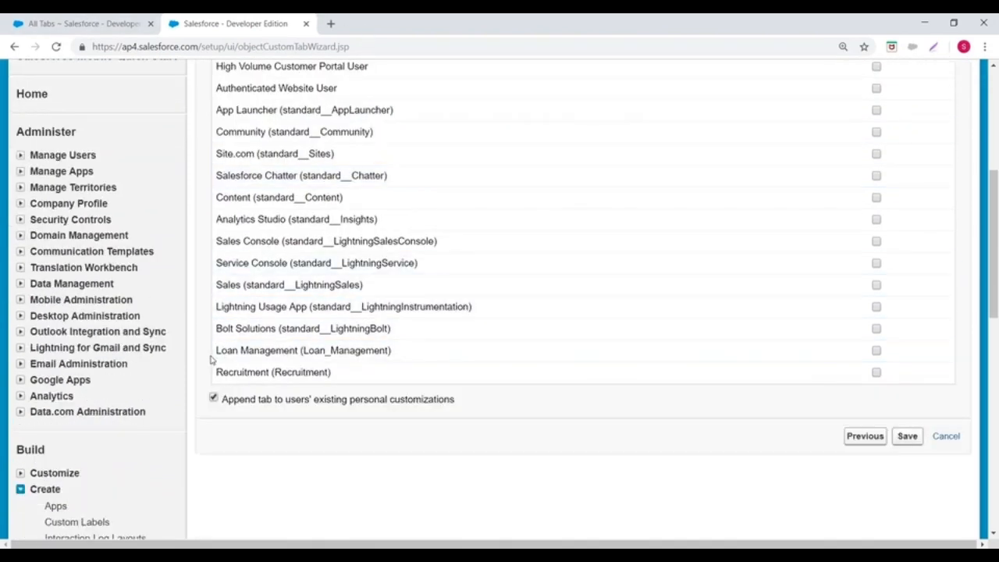
left_click(875, 350)
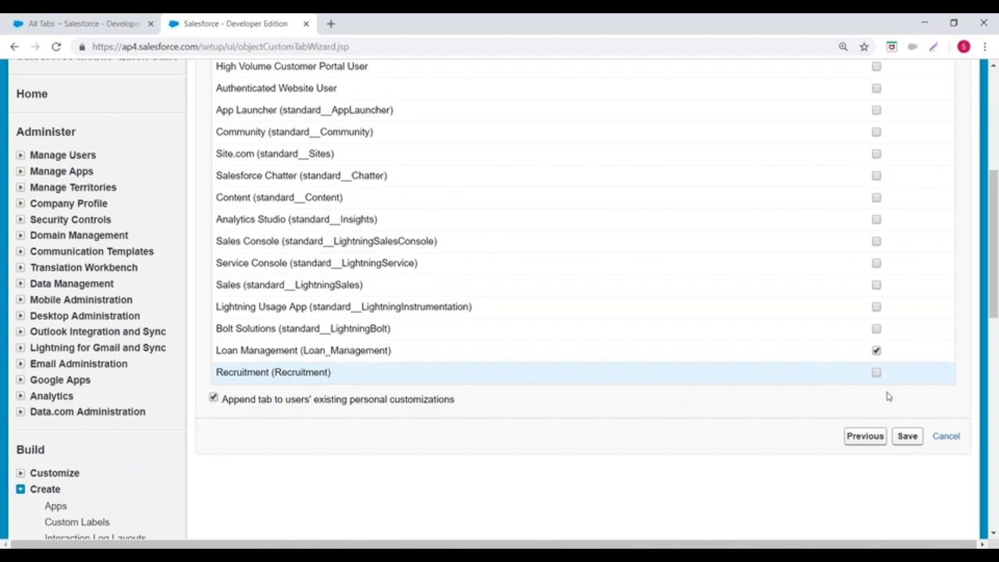
left_click(903, 437)
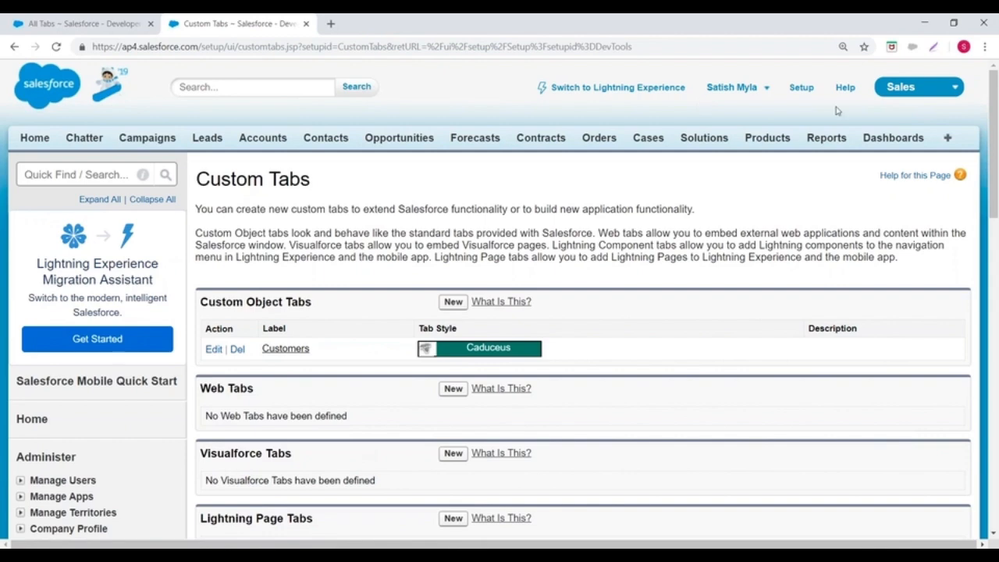
Step: Reopen the Custom Tabs page from Setup and start another new custom object tab
left_click(800, 88)
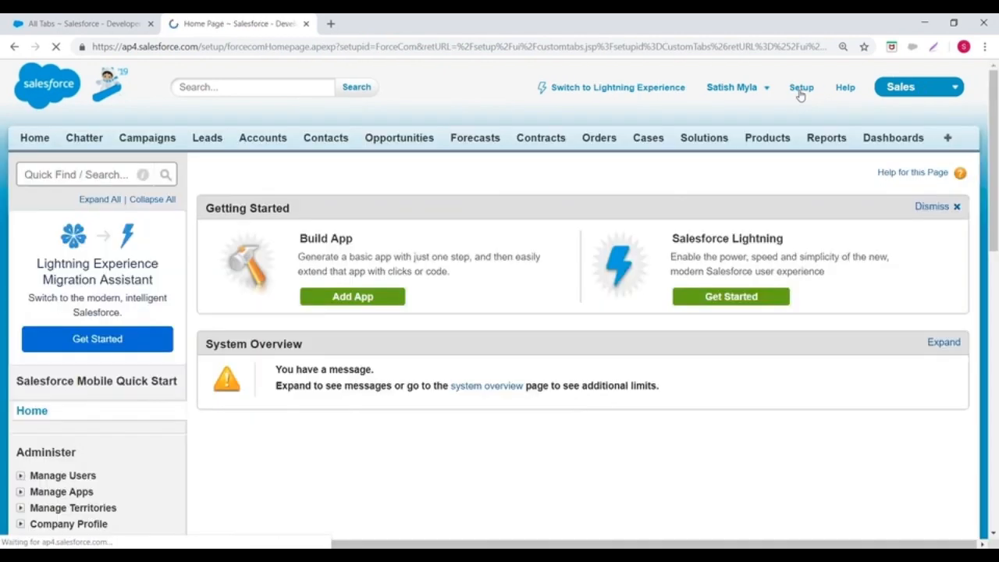
scroll(71, 285, "down", 2)
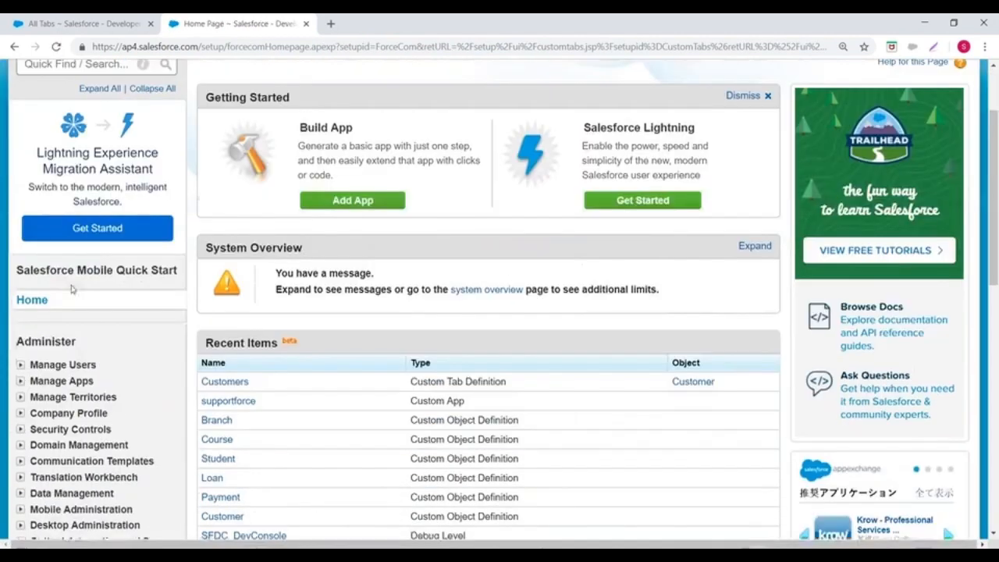
scroll(2, 310, "down", 1)
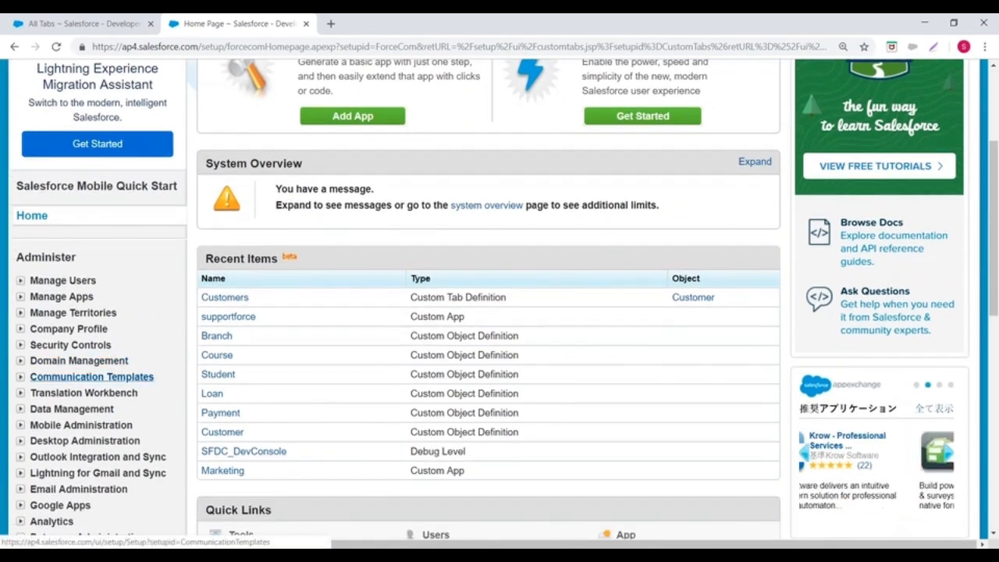
scroll(43, 379, "down", 4)
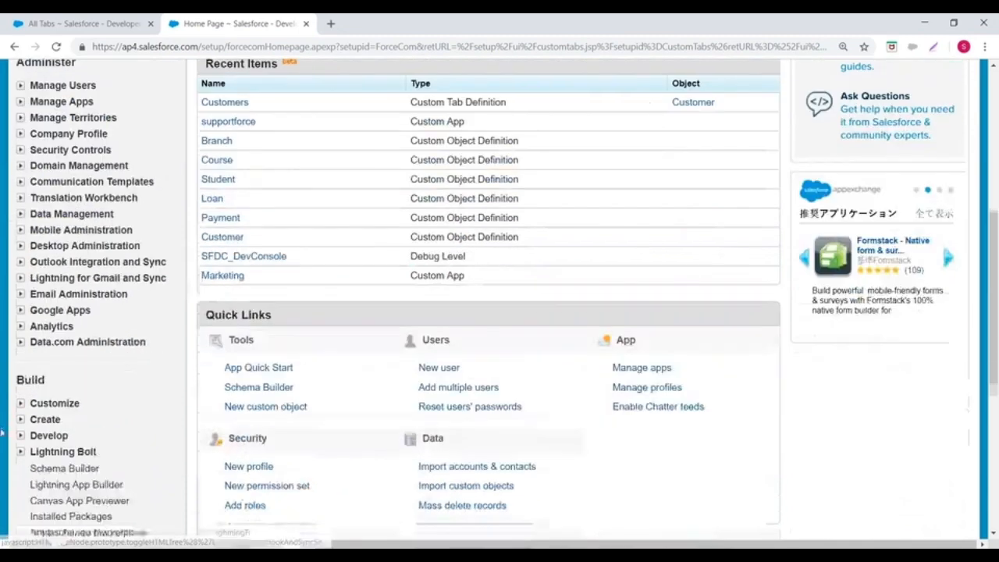
scroll(24, 235, "down", 2)
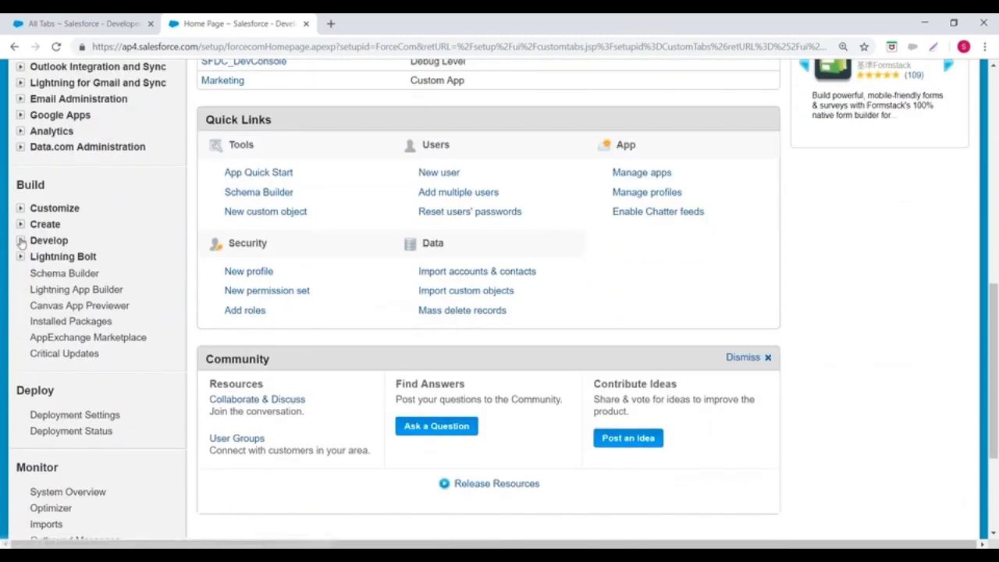
left_click(21, 224)
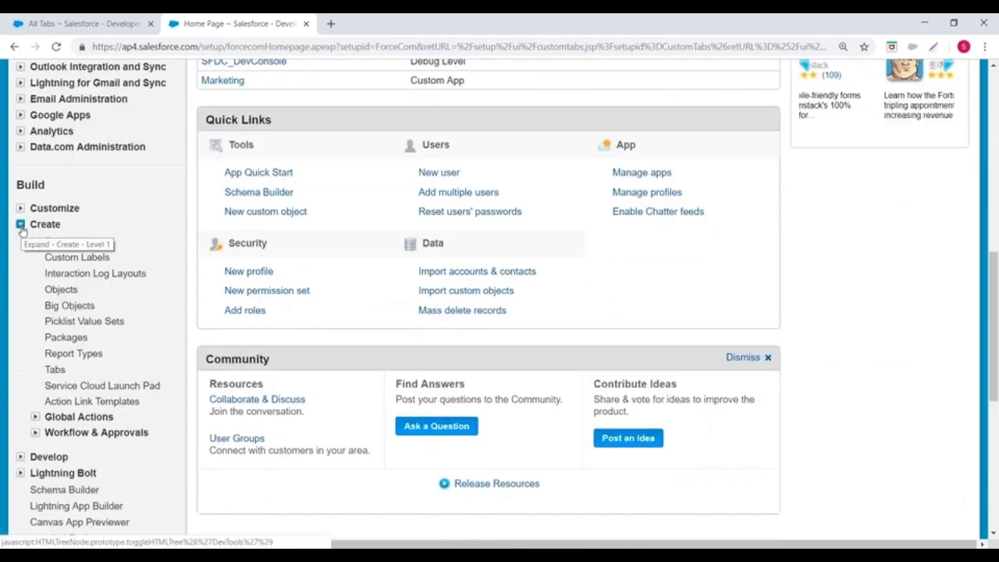
left_click(55, 370)
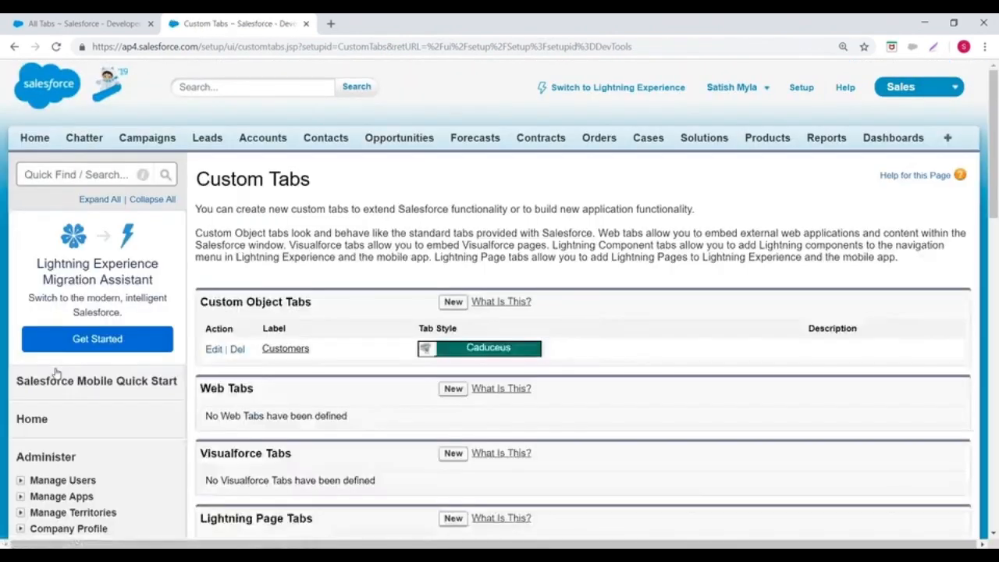
scroll(54, 371, "down", 1)
left_click_drag(202, 236, 345, 238)
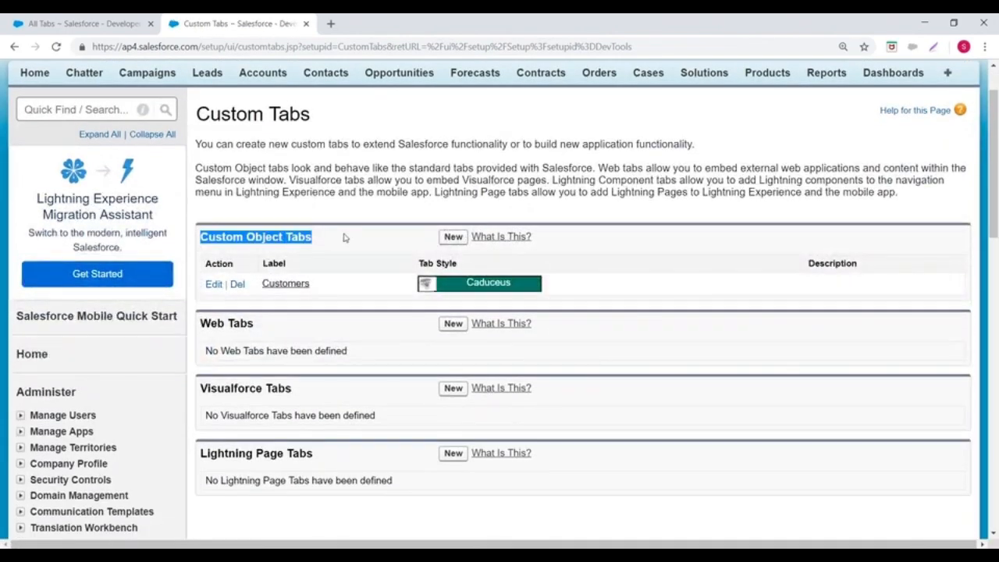
left_click(452, 237)
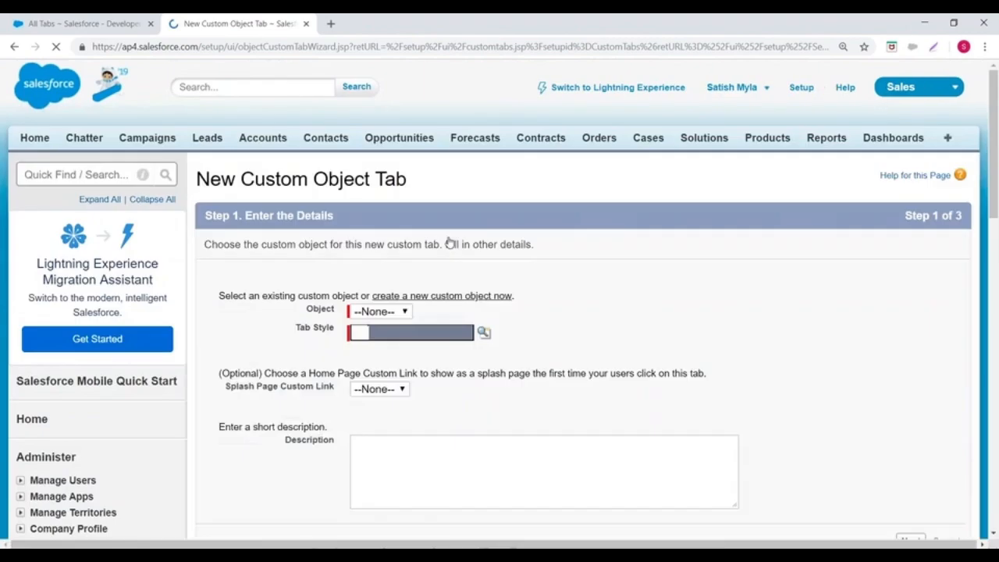
Step: Select the Payment object with the Airplane tab style and continue to the Add to Profiles step
scroll(418, 268, "down", 1)
left_click(379, 246)
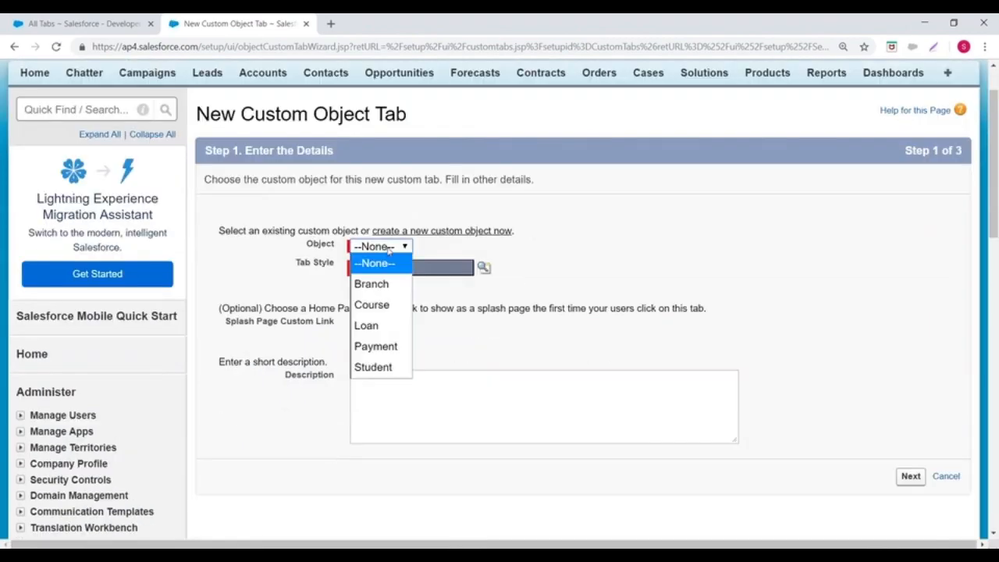
left_click(378, 347)
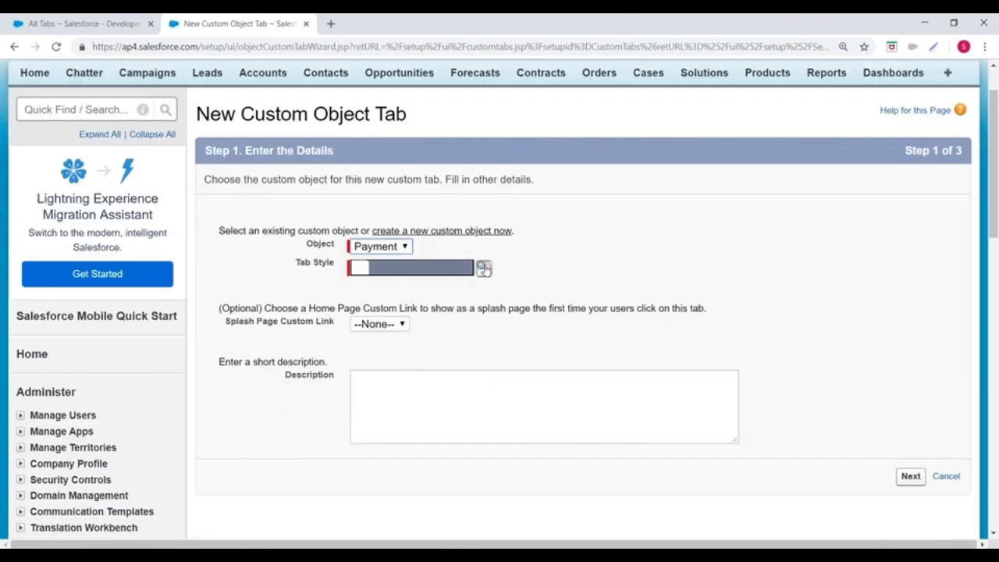
left_click(484, 267)
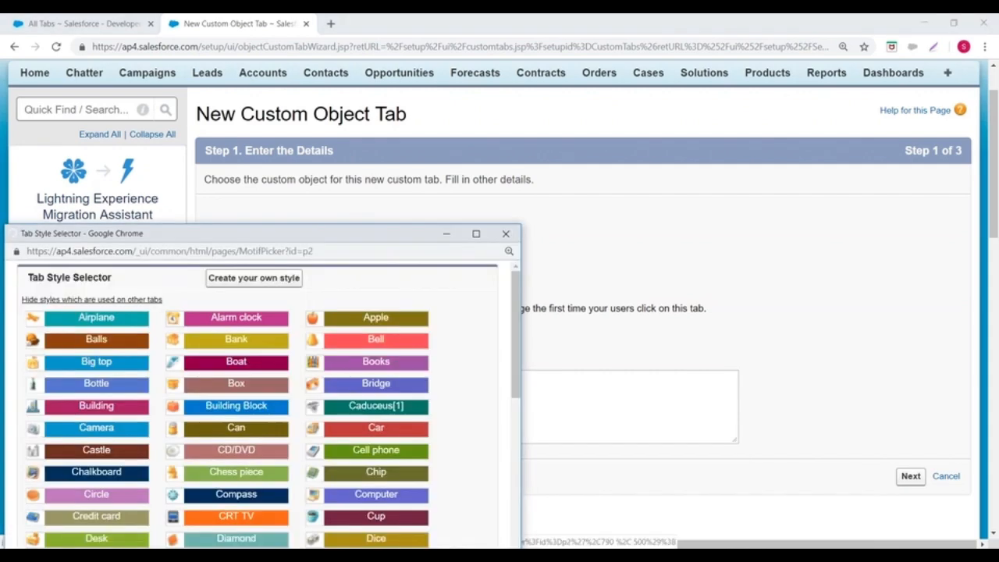
left_click(94, 318)
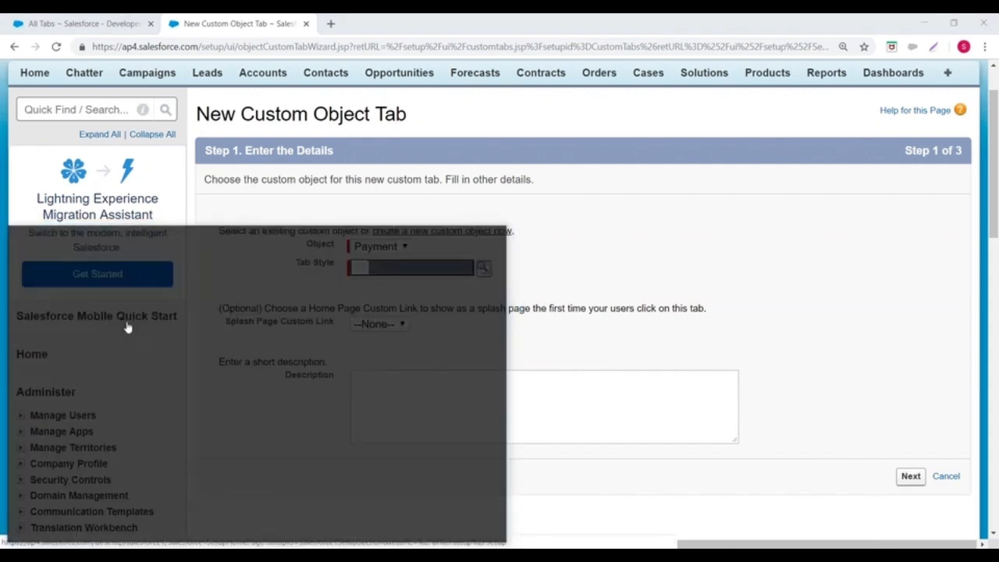
scroll(833, 398, "down", 2)
left_click(911, 347)
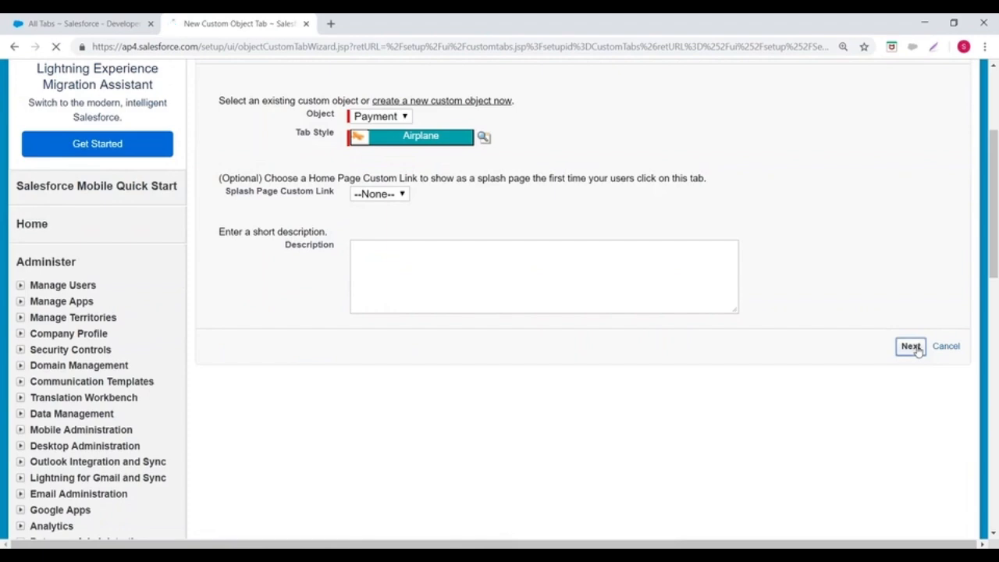
Step: Keep Default On visibility for all profiles on the Payment tab and continue to the Add to Custom Apps step
scroll(551, 293, "down", 2)
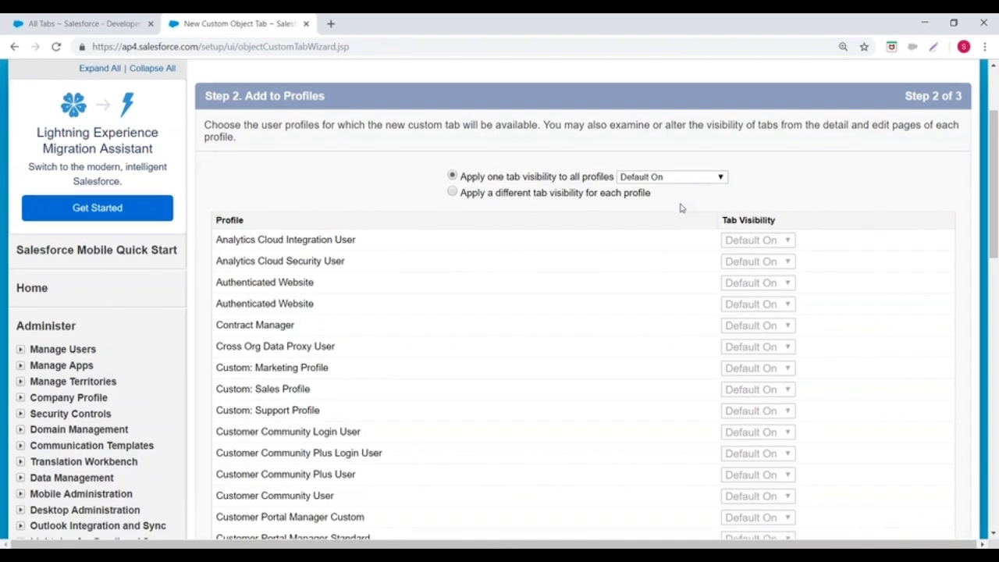
scroll(680, 207, "down", 9)
left_click(910, 256)
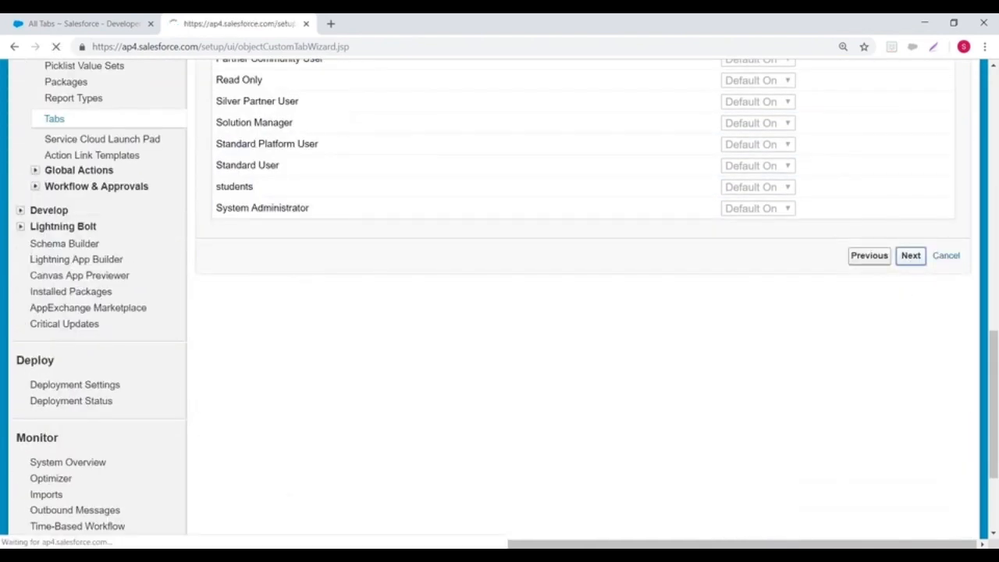
Step: Include the Payment tab only in the Loan Management custom app and save the tab
scroll(823, 266, "down", 1)
scroll(505, 254, "down", 5)
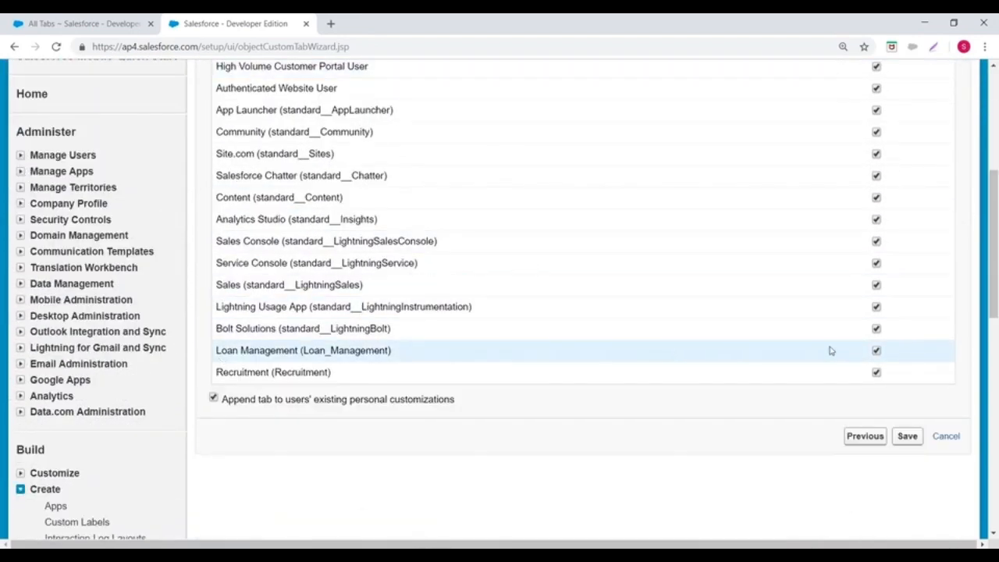
scroll(809, 118, "up", 3)
left_click(853, 127)
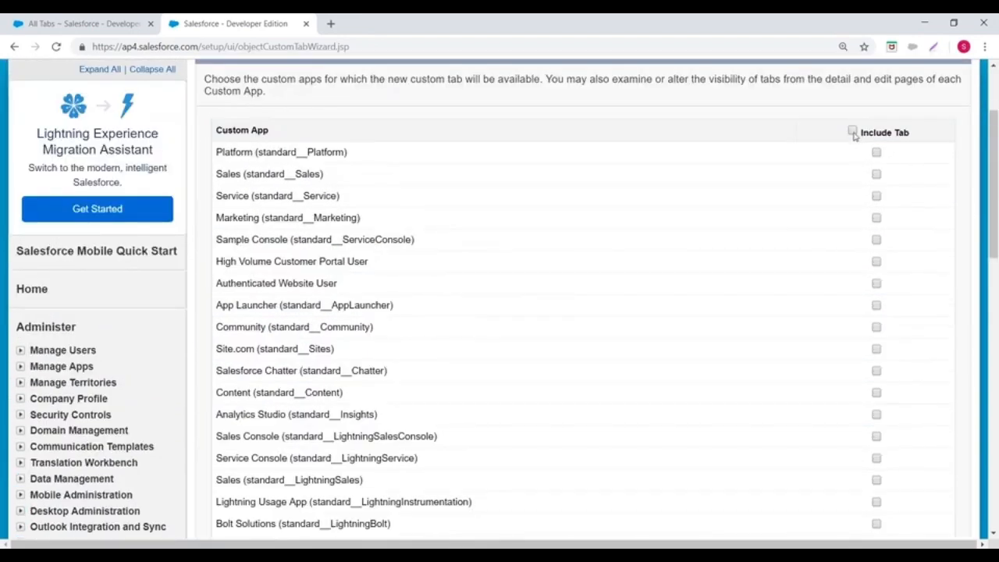
scroll(797, 209, "down", 3)
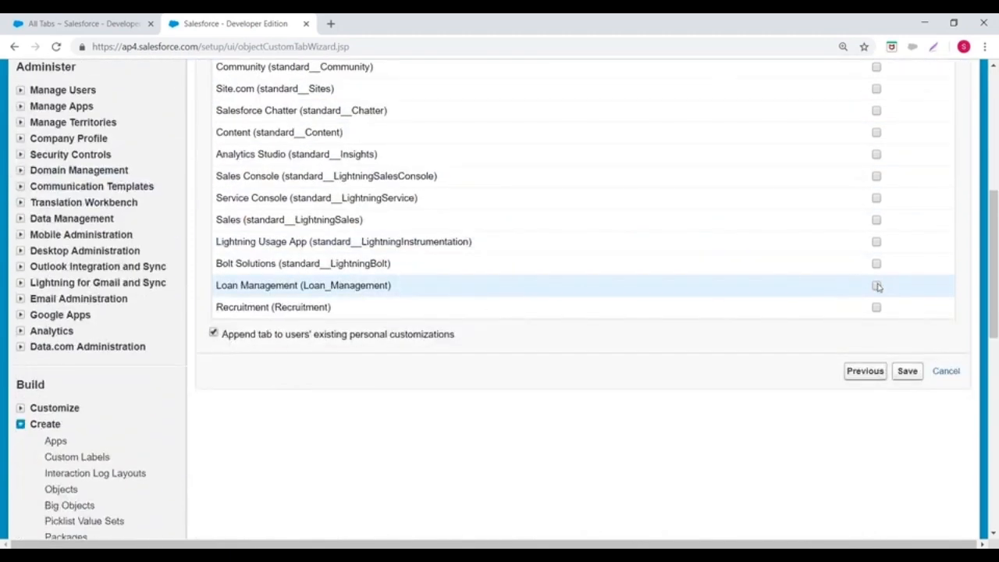
left_click(876, 287)
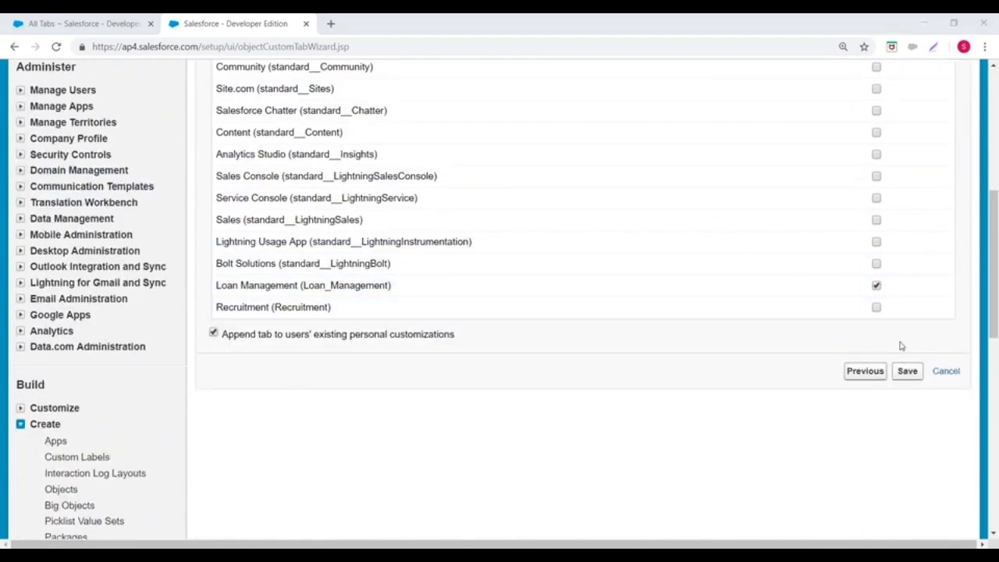
left_click(908, 372)
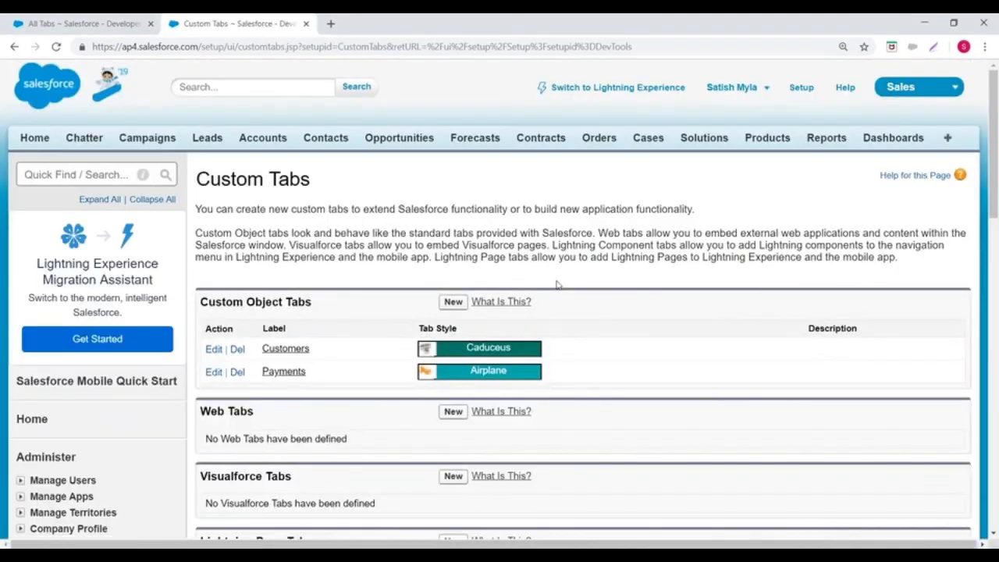
Step: Switch the current app from Sales to Loan Management
scroll(334, 233, "down", 2)
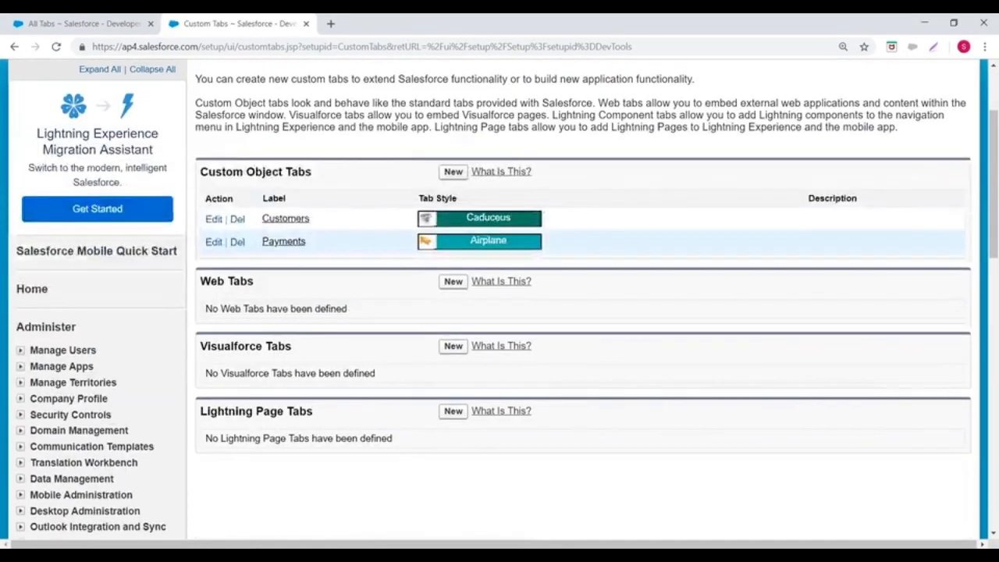
scroll(334, 233, "up", 2)
left_click(923, 88)
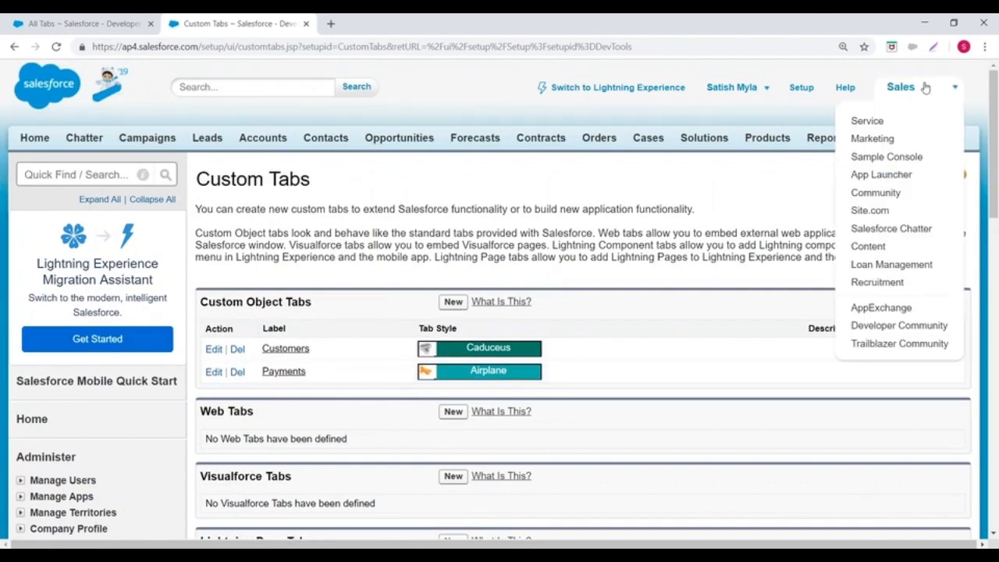
left_click(891, 265)
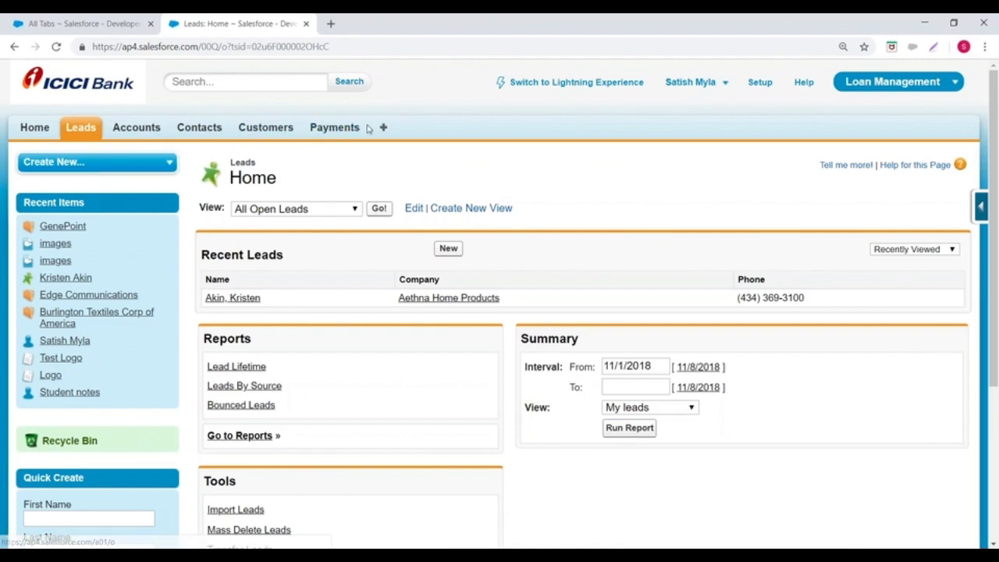
Step: View the Customers and Payments home pages and examine the object prefix in each page's URL
left_click(273, 130)
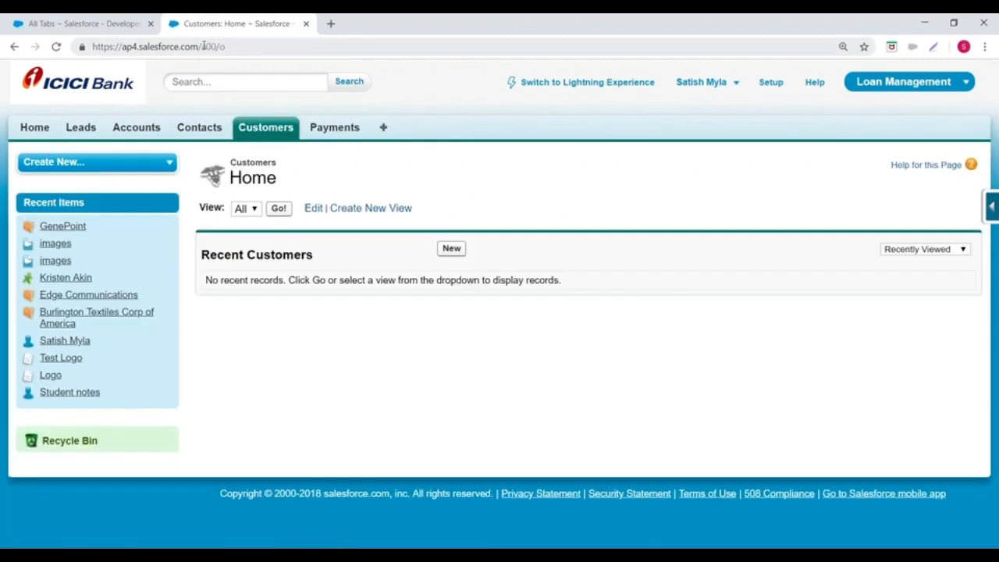
left_click_drag(204, 46, 218, 46)
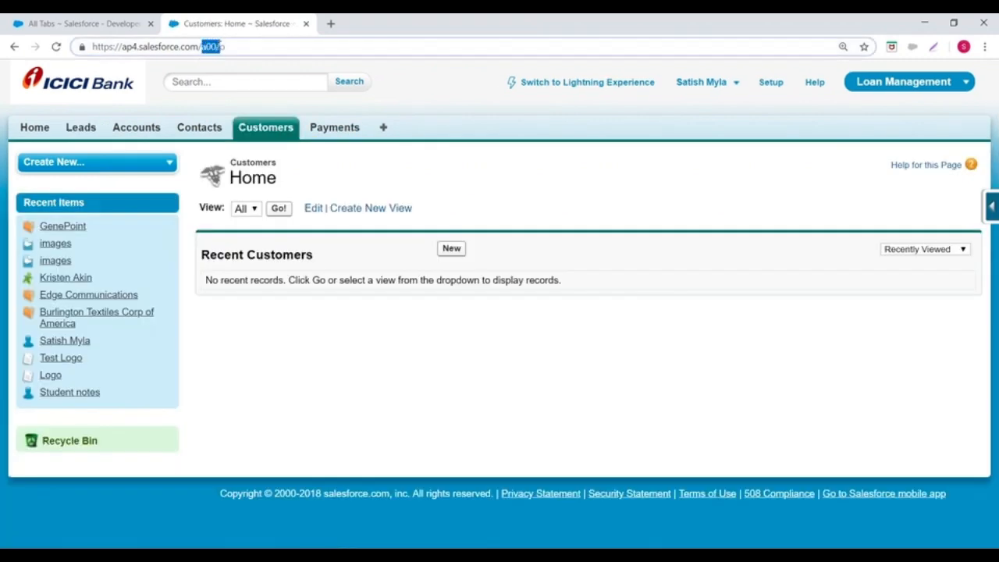
left_click(344, 129)
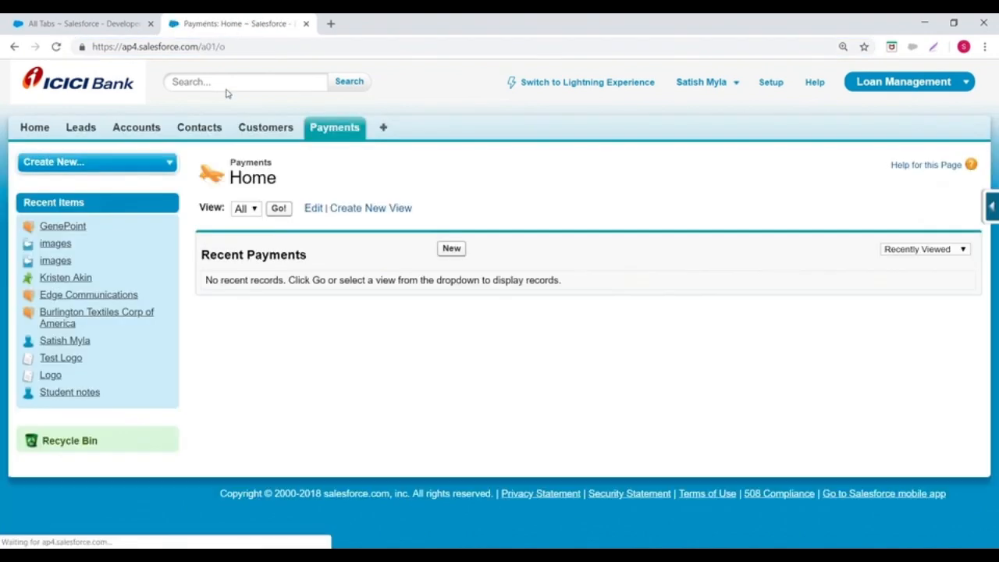
left_click_drag(201, 46, 218, 46)
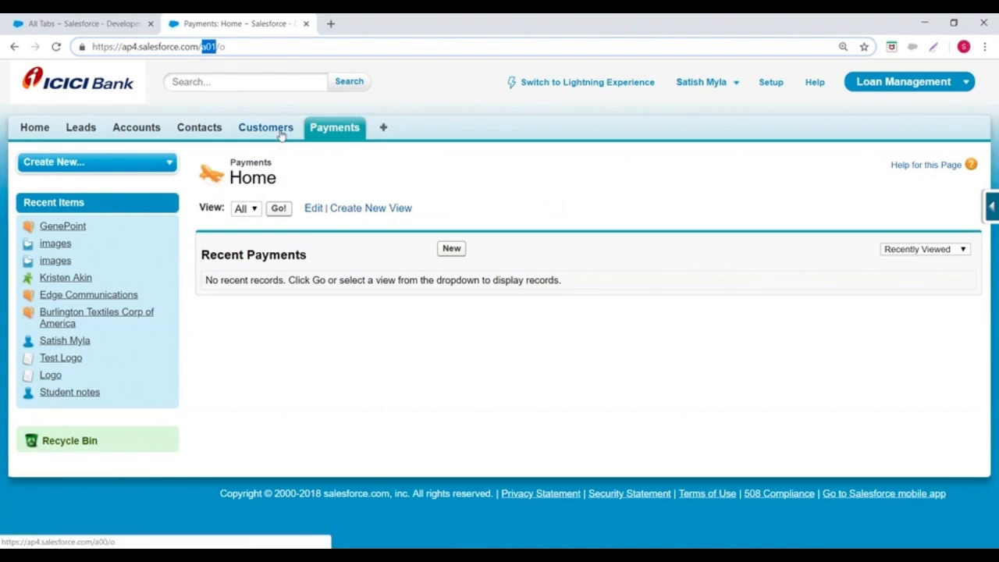
Step: Open the blank new-record form for Customer, followed by the one for Payment
left_click(169, 162)
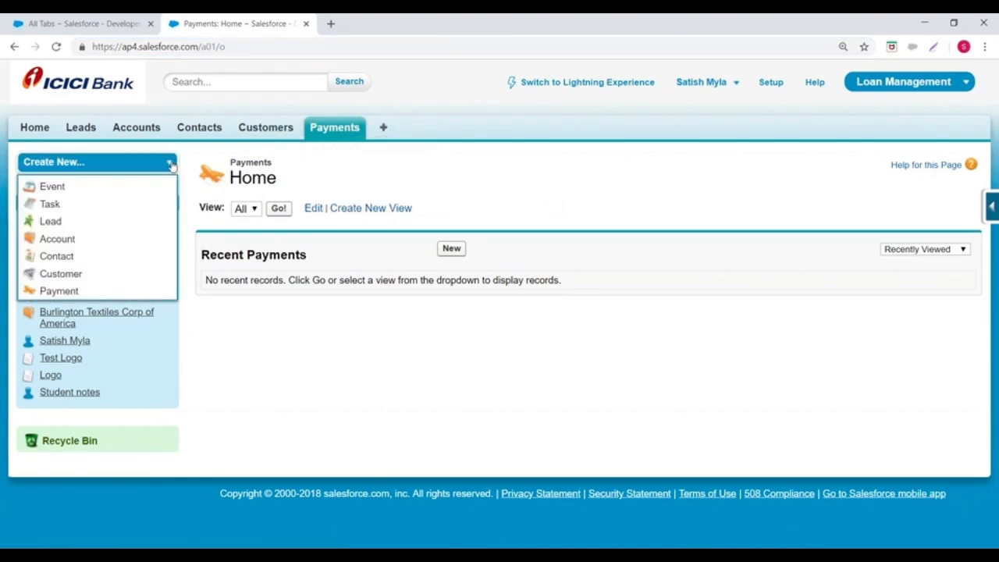
left_click(60, 275)
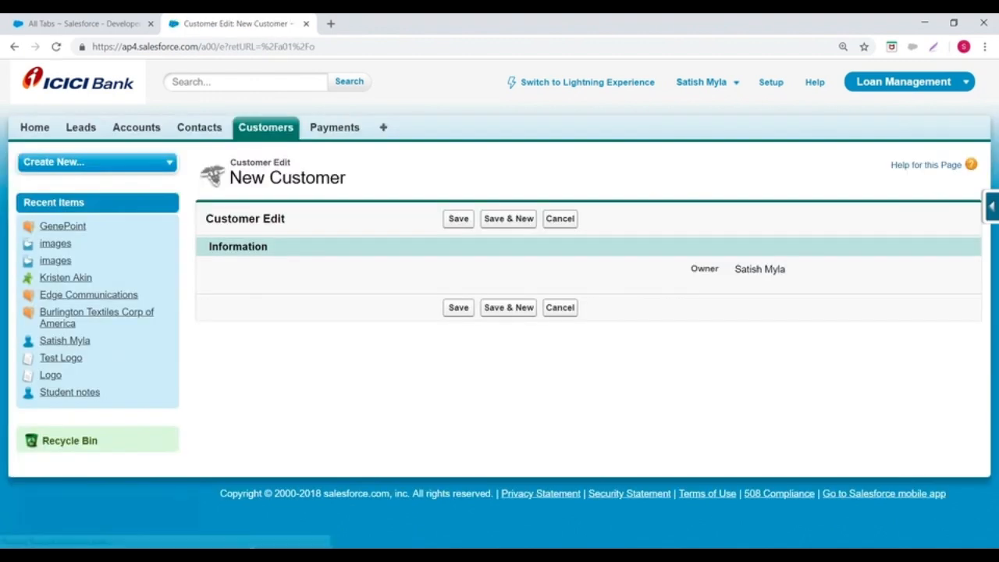
left_click(86, 162)
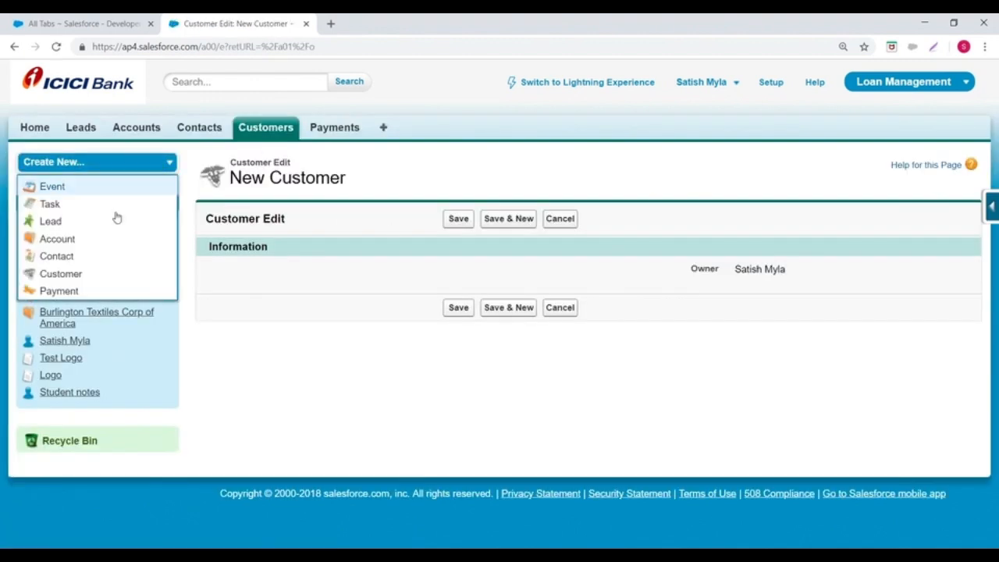
left_click(57, 277)
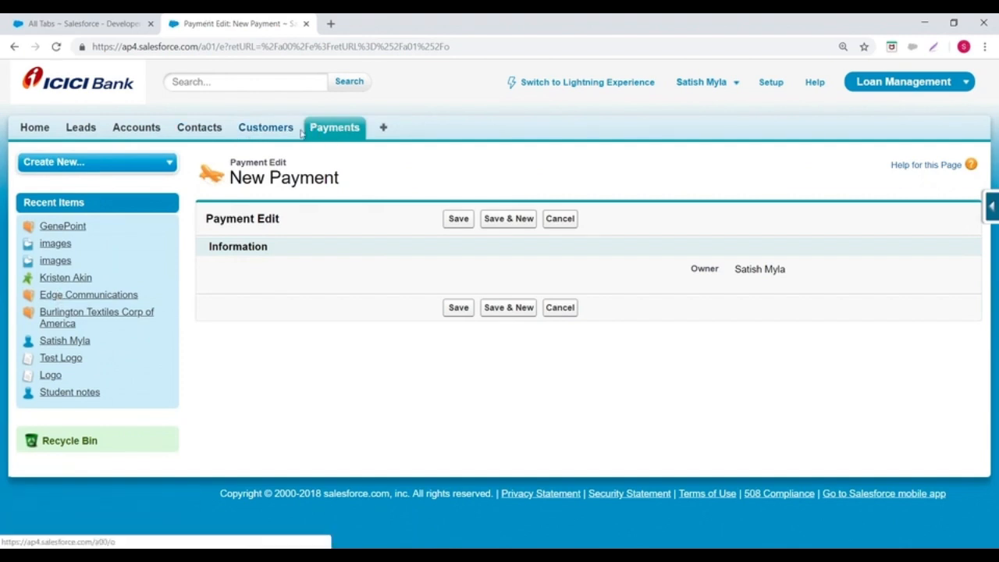
Step: Switch to Lightning Experience and open Setup for the current app
left_click(611, 83)
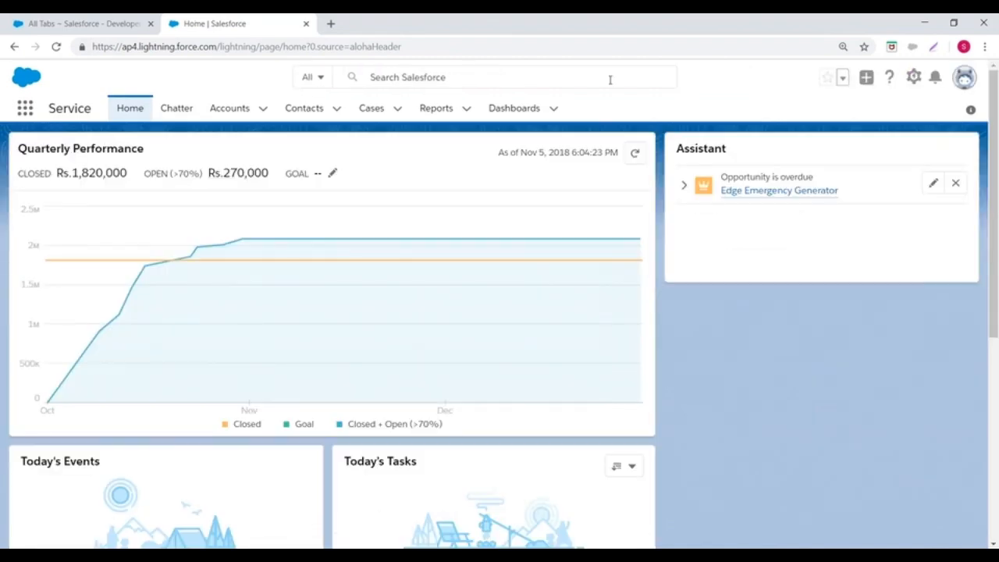
left_click(913, 77)
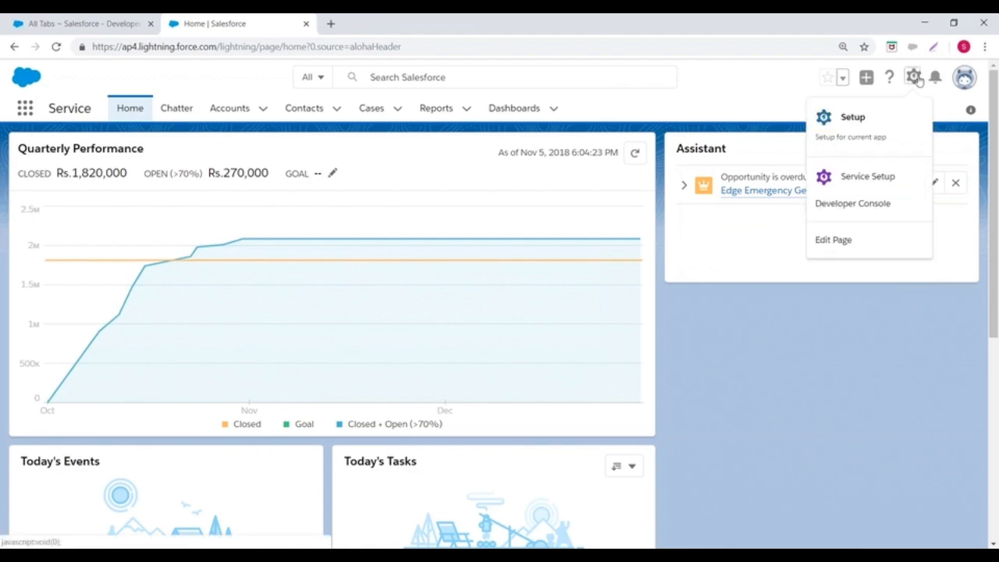
left_click(852, 117)
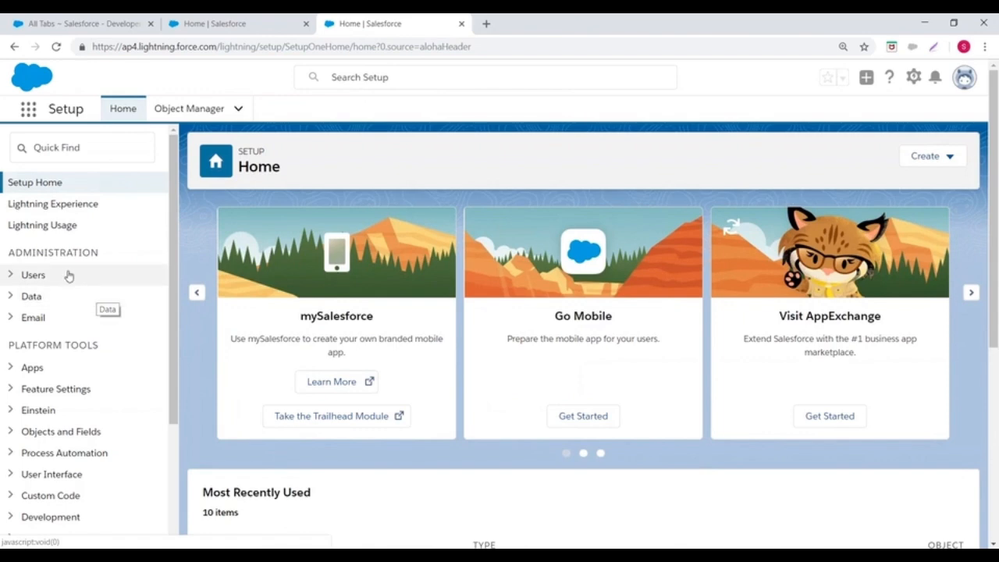
Step: Open the Tabs setup page under User Interface and start a new custom object tab
scroll(175, 238, "down", 3)
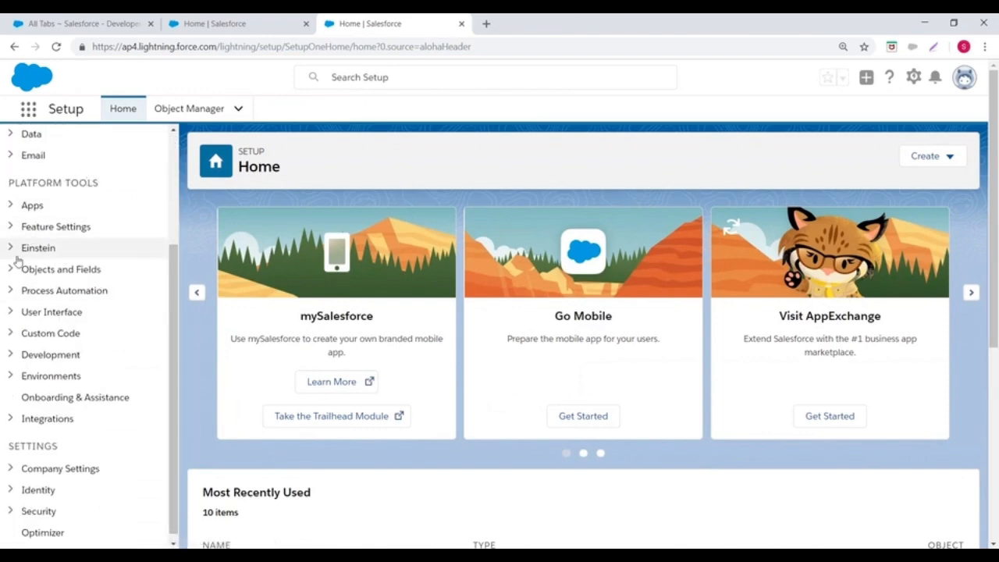
left_click(12, 311)
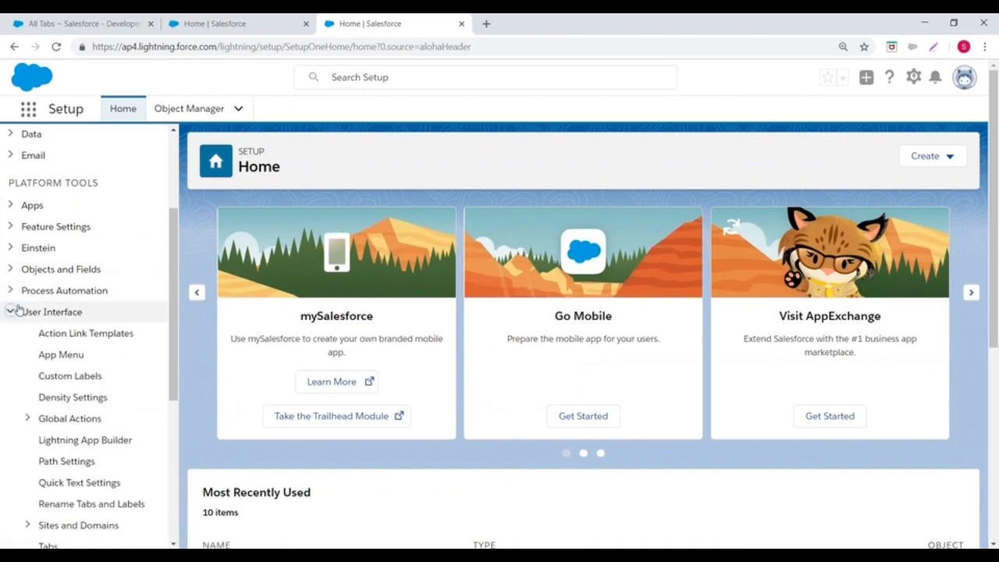
scroll(112, 256, "down", 2)
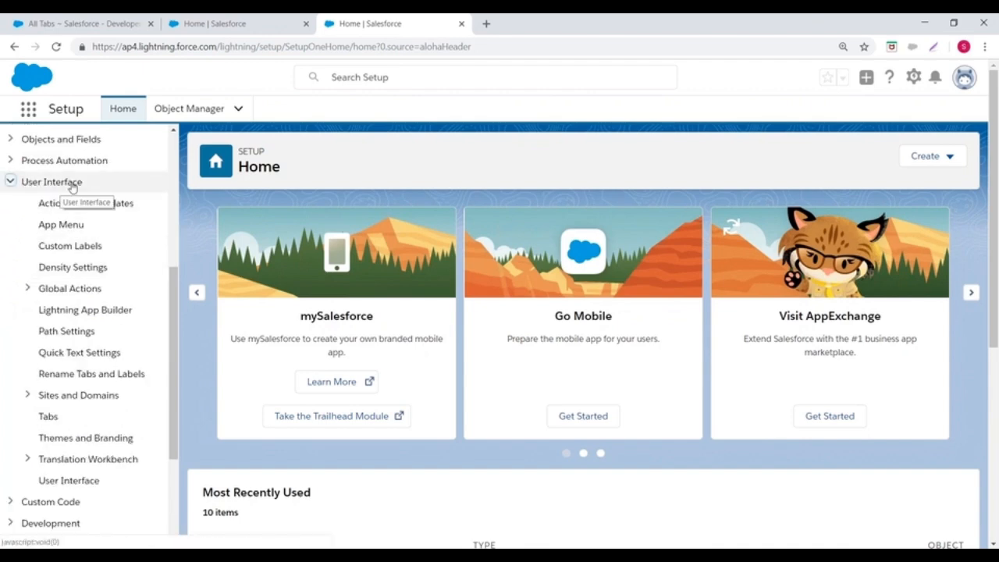
left_click(47, 419)
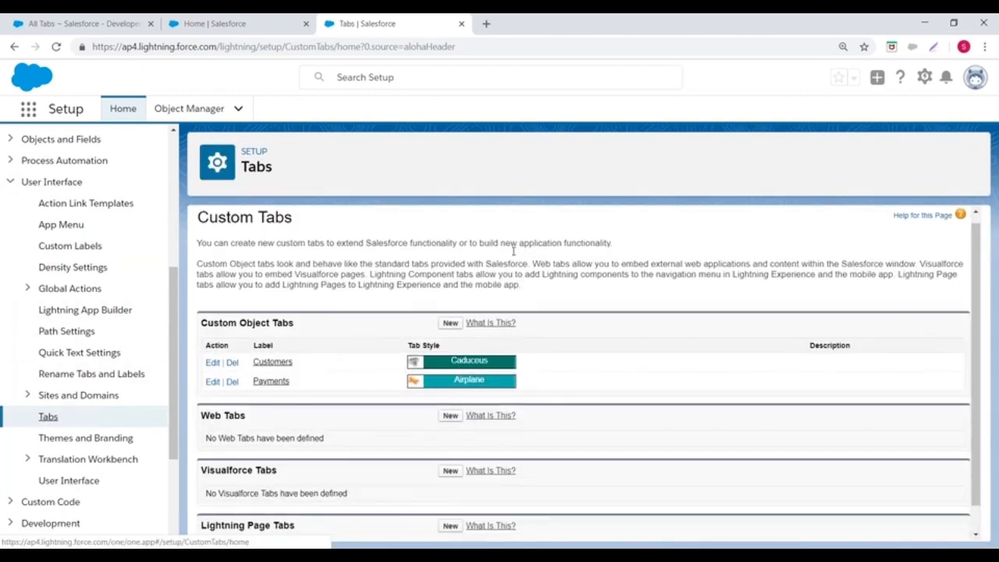
scroll(513, 250, "down", 1)
left_click(446, 294)
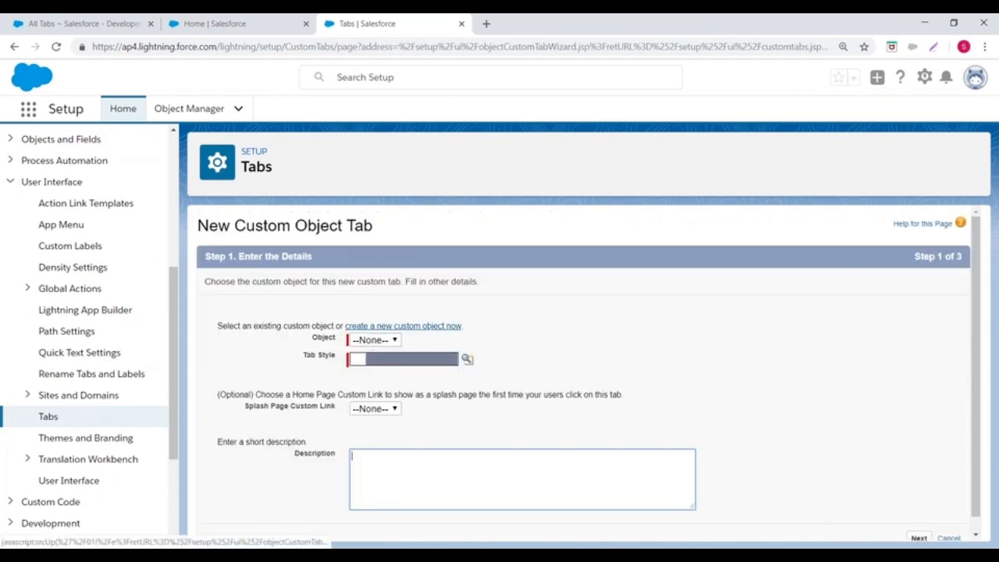
Step: Select the Loan object with the Bridge tab style and continue to the Add to Profiles step
scroll(446, 327, "up", 3)
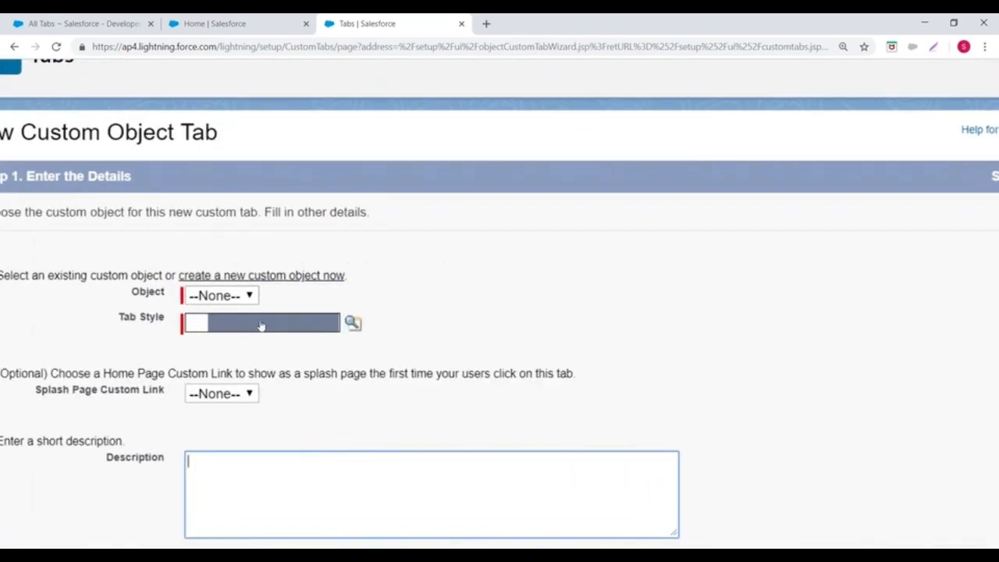
left_click(221, 295)
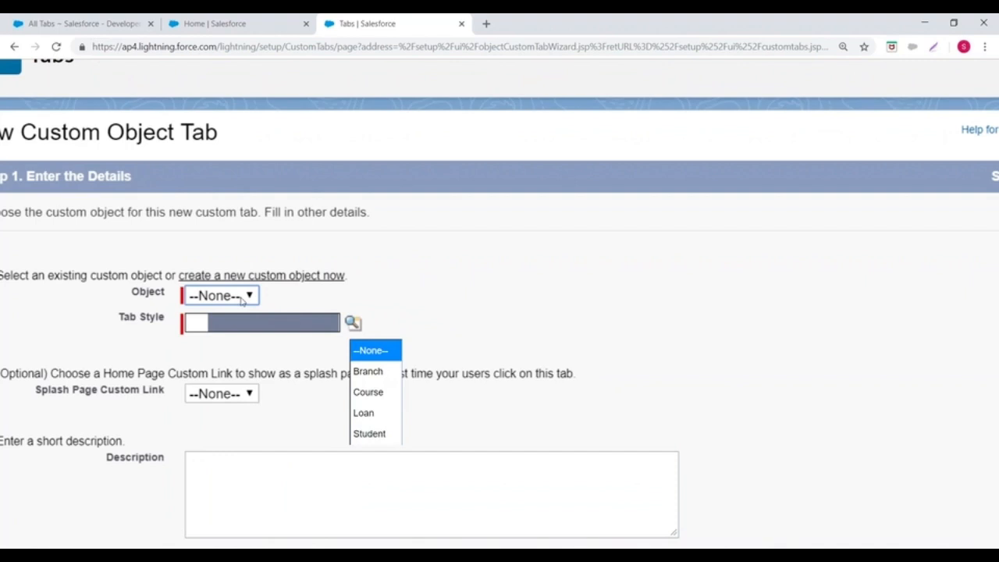
left_click(364, 413)
left_click(353, 323)
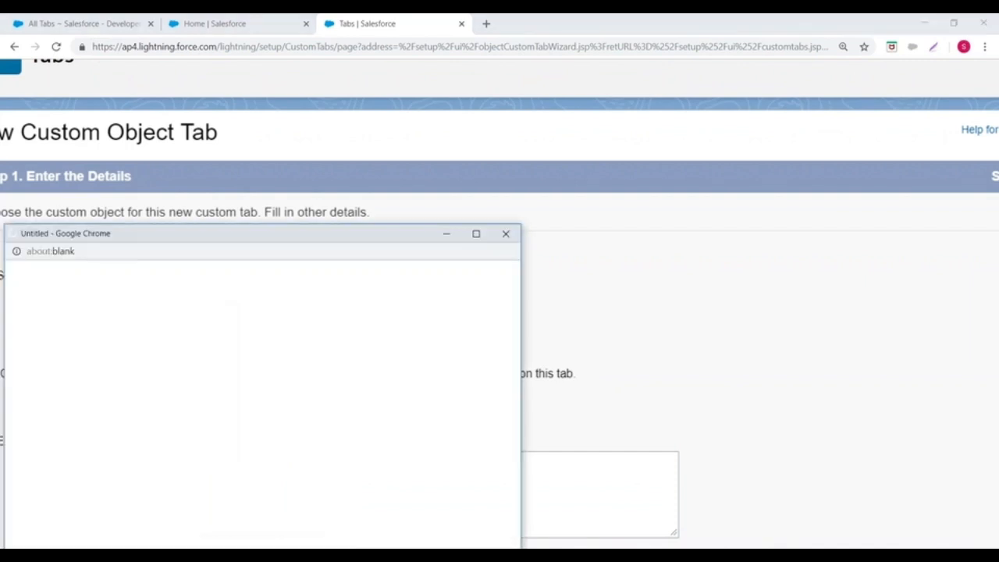
left_click(378, 383)
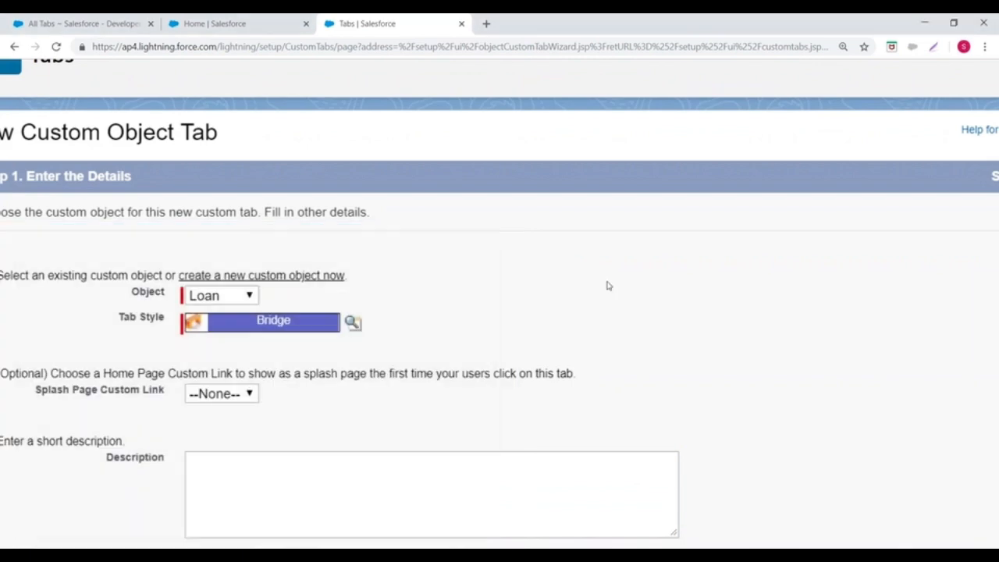
scroll(620, 286, "down", 1)
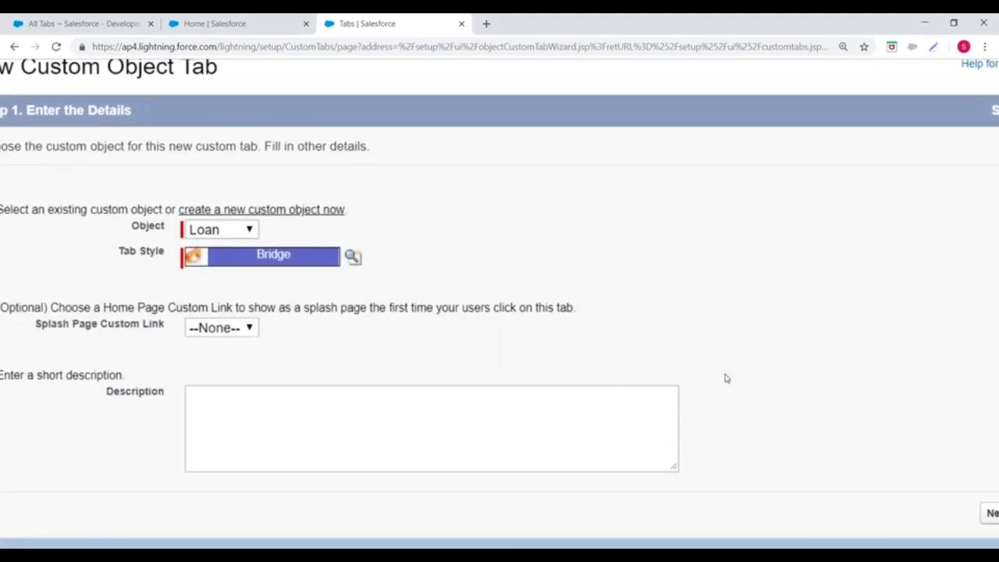
scroll(727, 378, "down", 3)
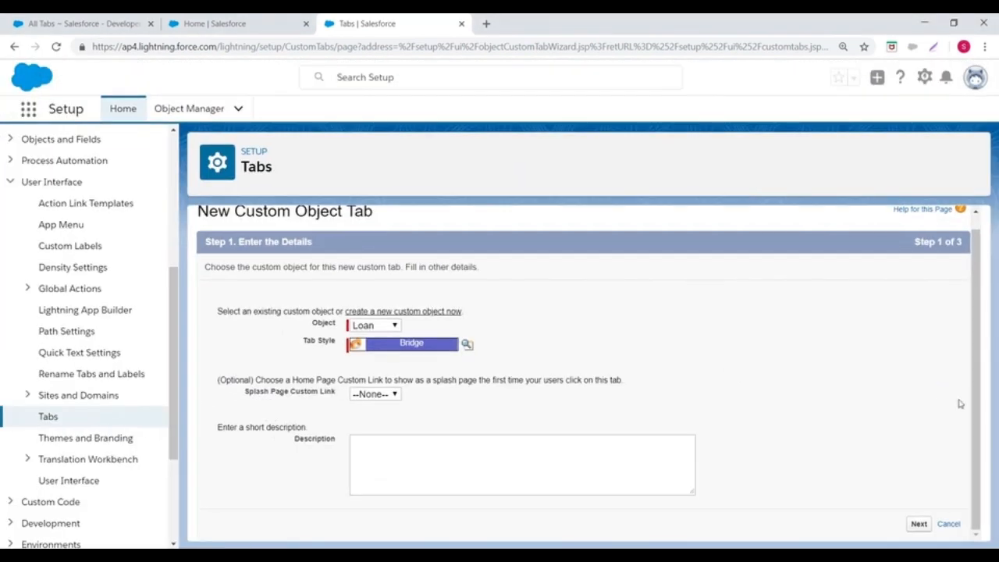
left_click(919, 523)
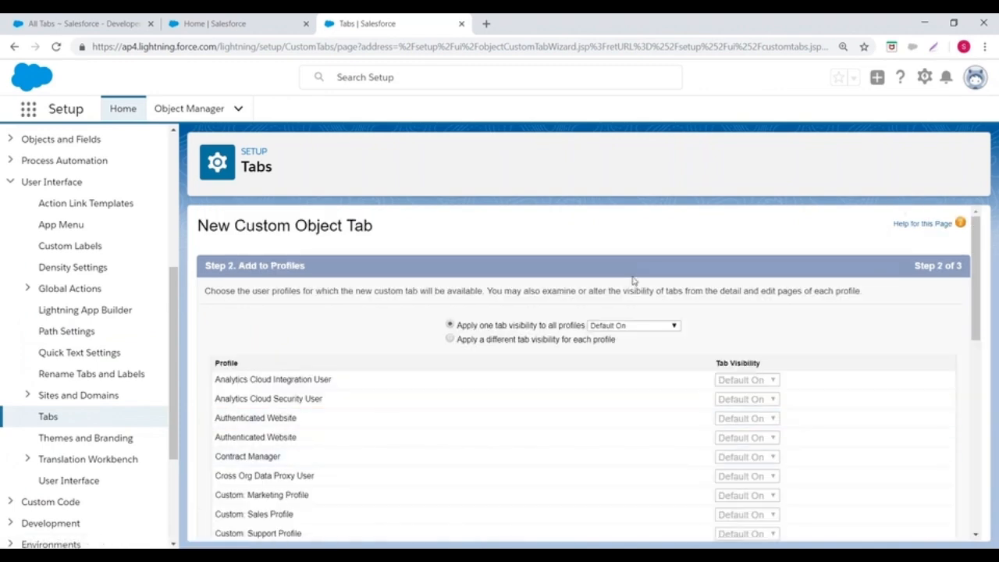
Step: Keep Default On visibility for all profiles on the Loan tab and continue to the custom apps step
scroll(672, 414, "up", 4)
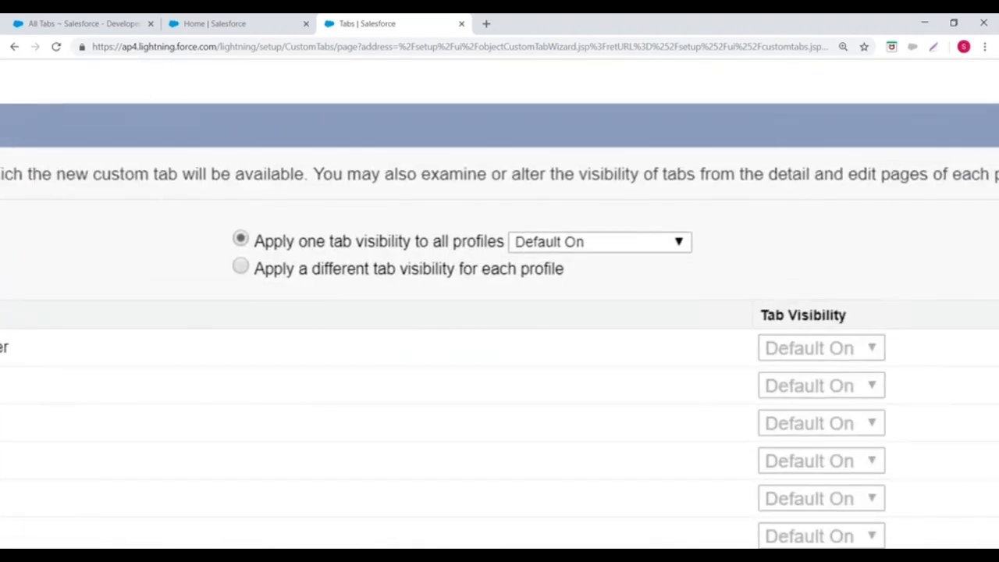
scroll(673, 413, "right", 4)
scroll(482, 312, "down", 10)
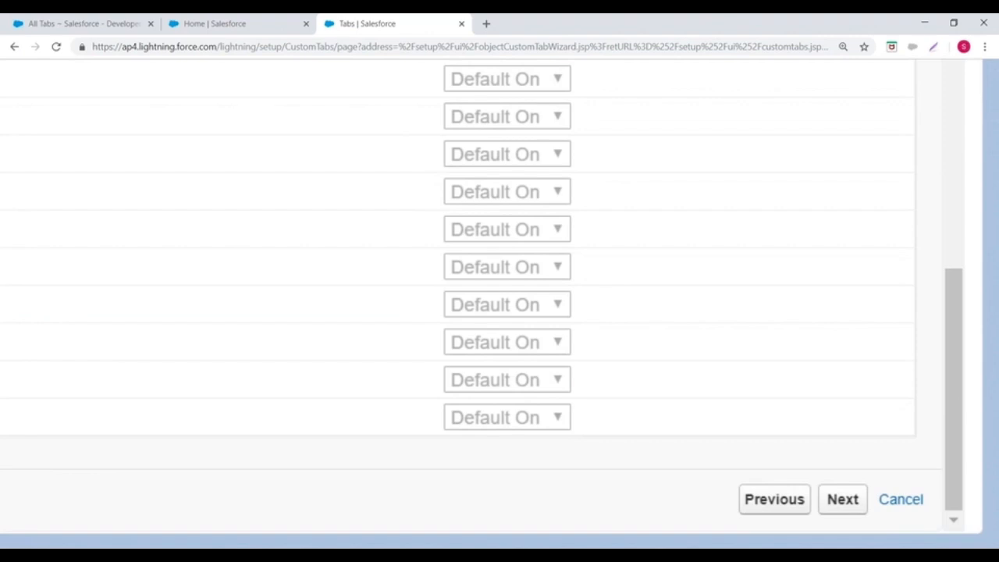
left_click(849, 498)
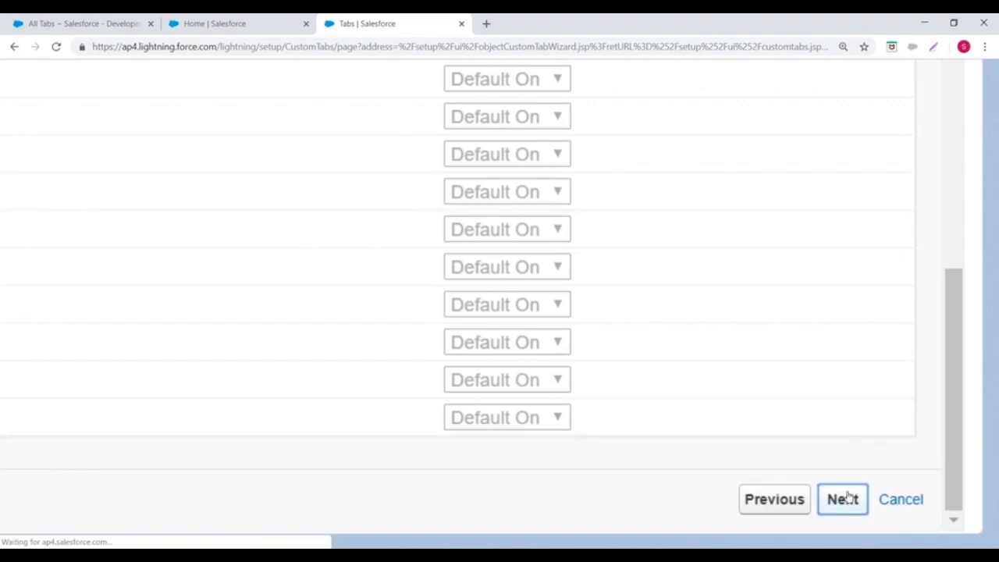
Step: Exclude the Loan tab from every custom app except Loan Management and save it
scroll(765, 117, "up", 5)
scroll(769, 190, "down", 2)
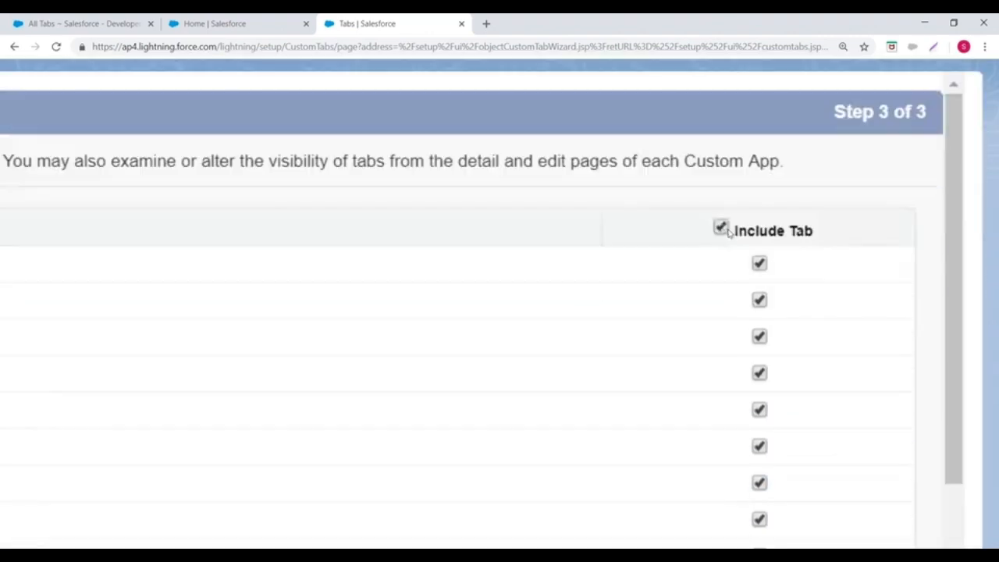
left_click(723, 229)
scroll(834, 262, "down", 5)
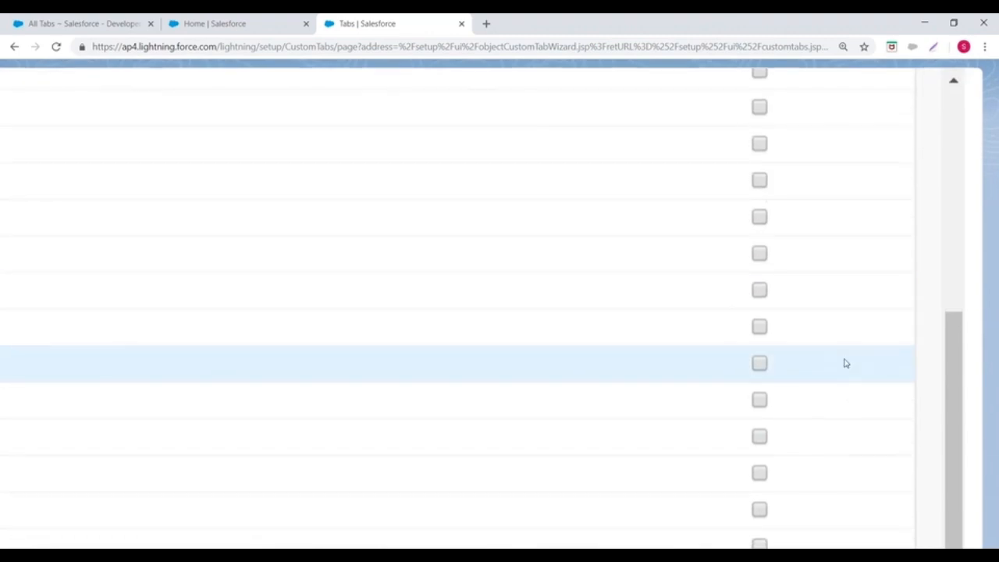
scroll(843, 361, "down", 3)
left_click(761, 355)
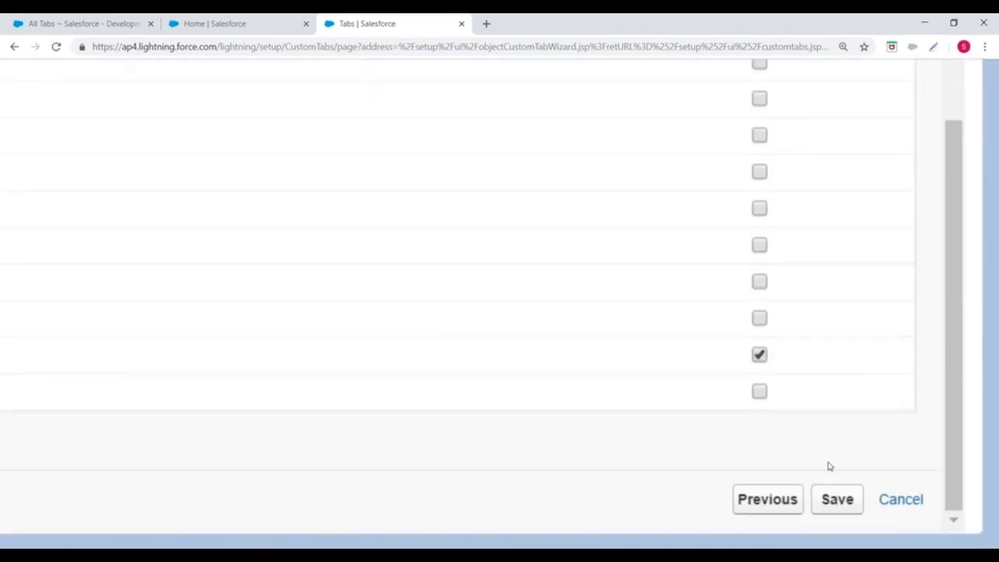
left_click(836, 500)
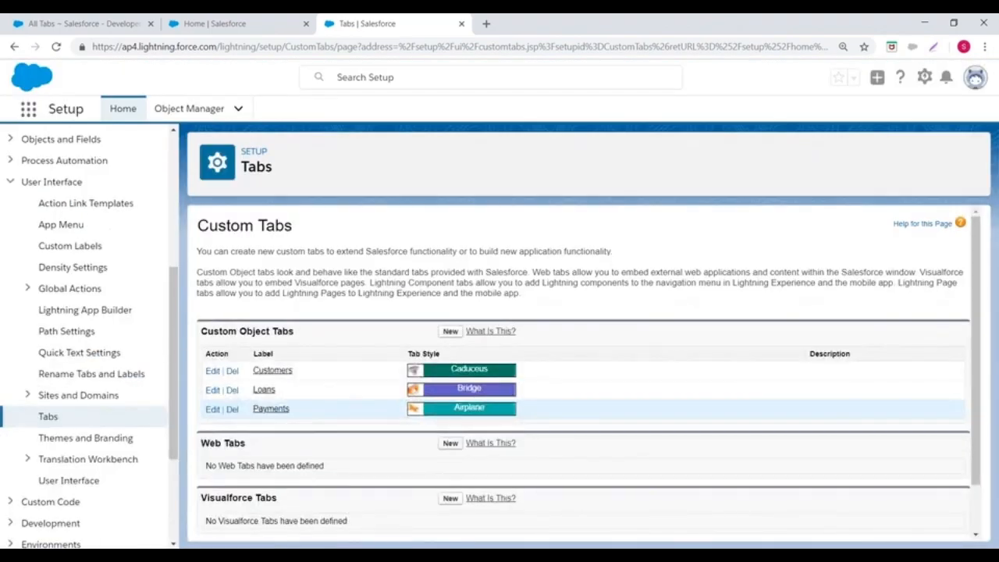
Step: Switch back to Salesforce Classic from Lightning Experience
left_click(976, 82)
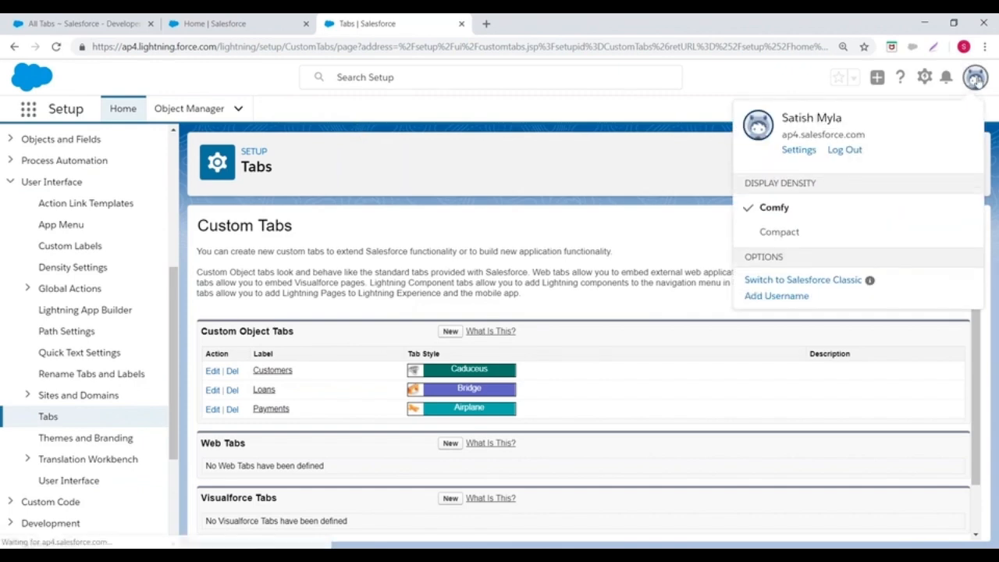
left_click(825, 282)
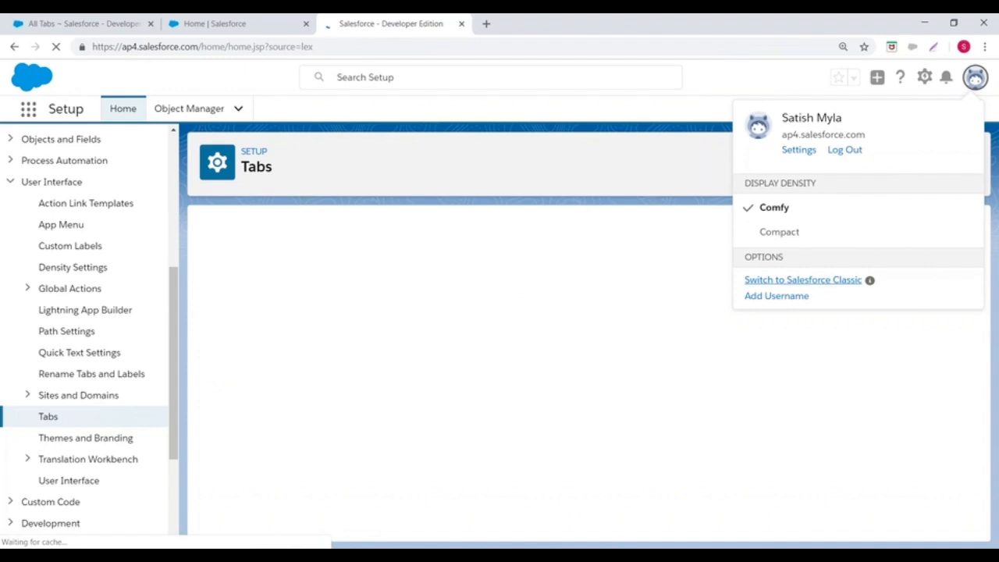